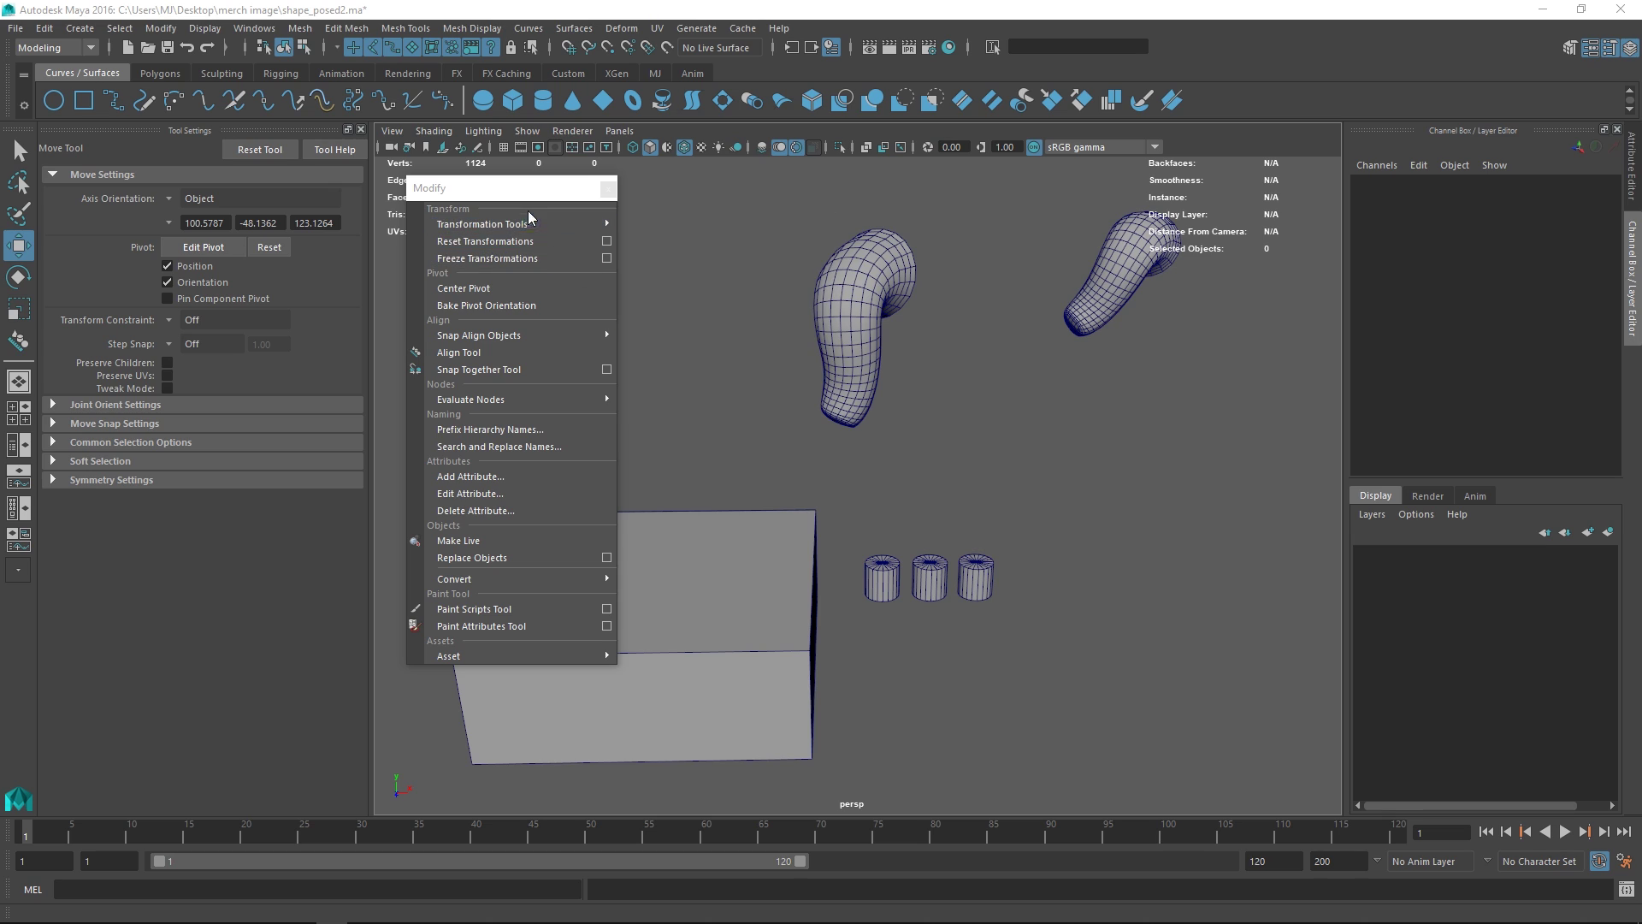
Move the detached Modify window clear of the meshes and look over the Snap Align Objects commands
left_click_drag(517, 188, 498, 176)
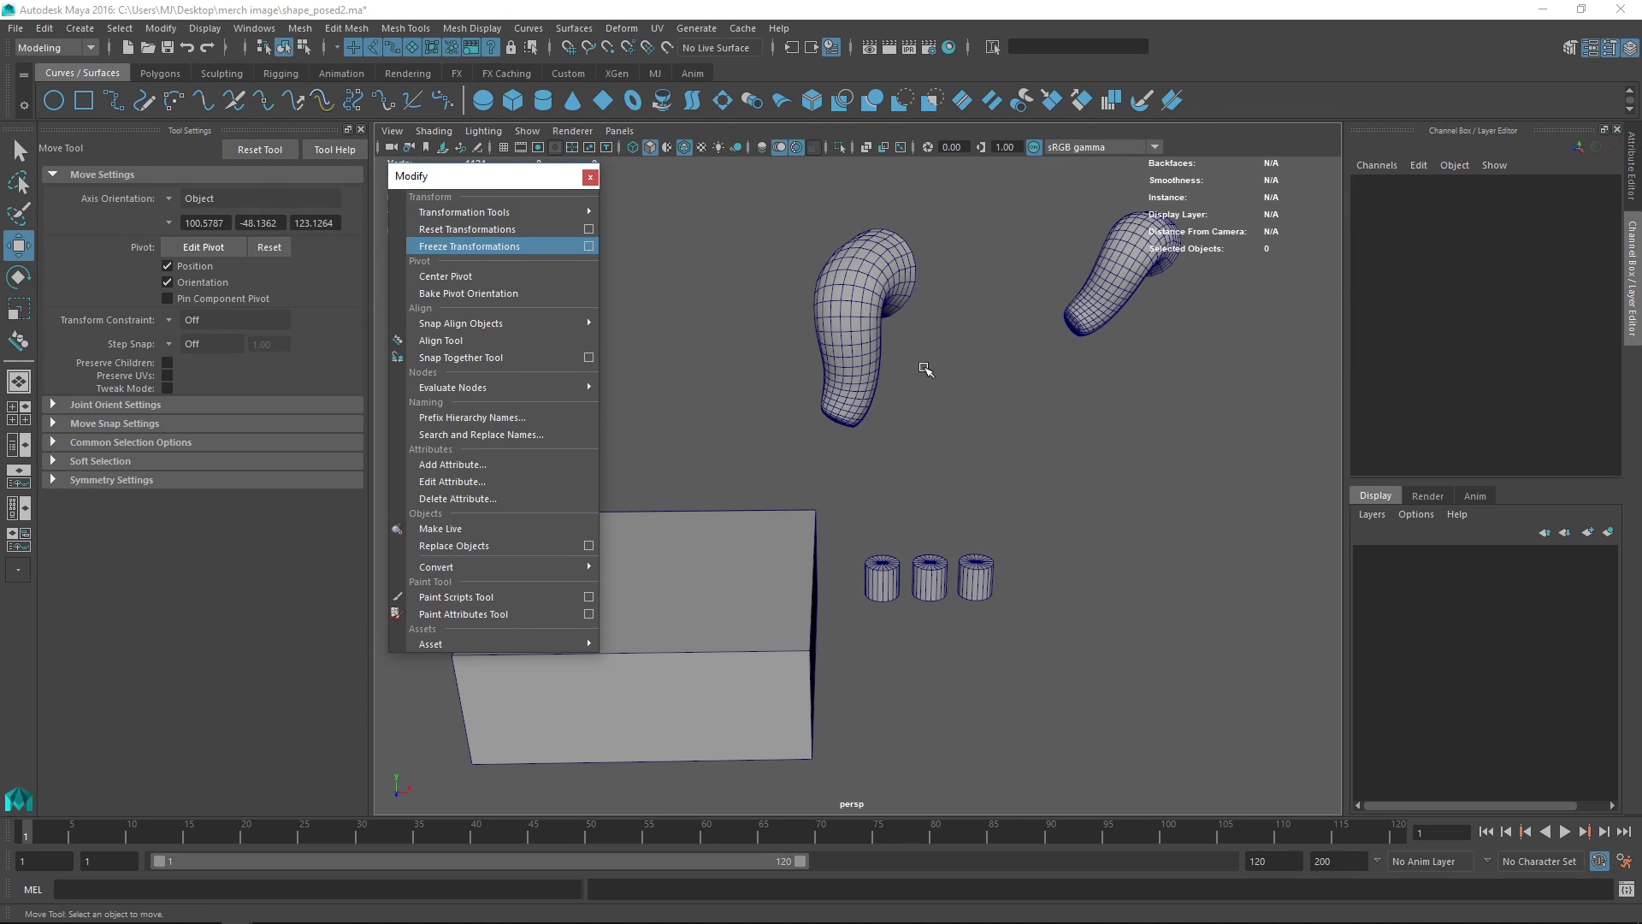
left_click(1014, 372)
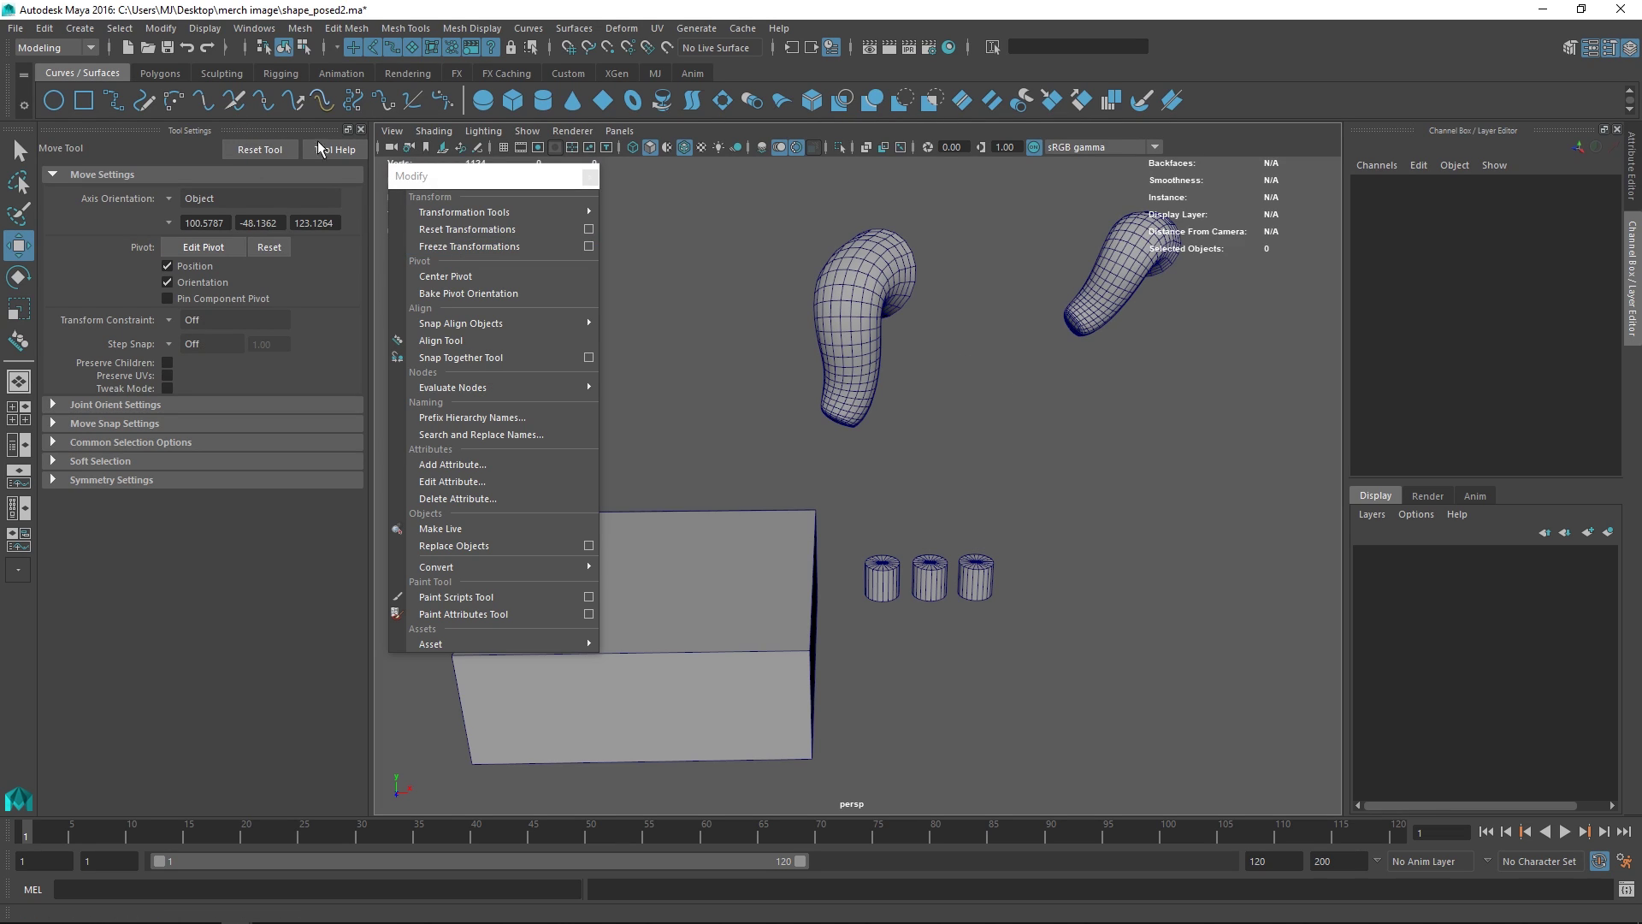
left_click_drag(432, 176, 430, 196)
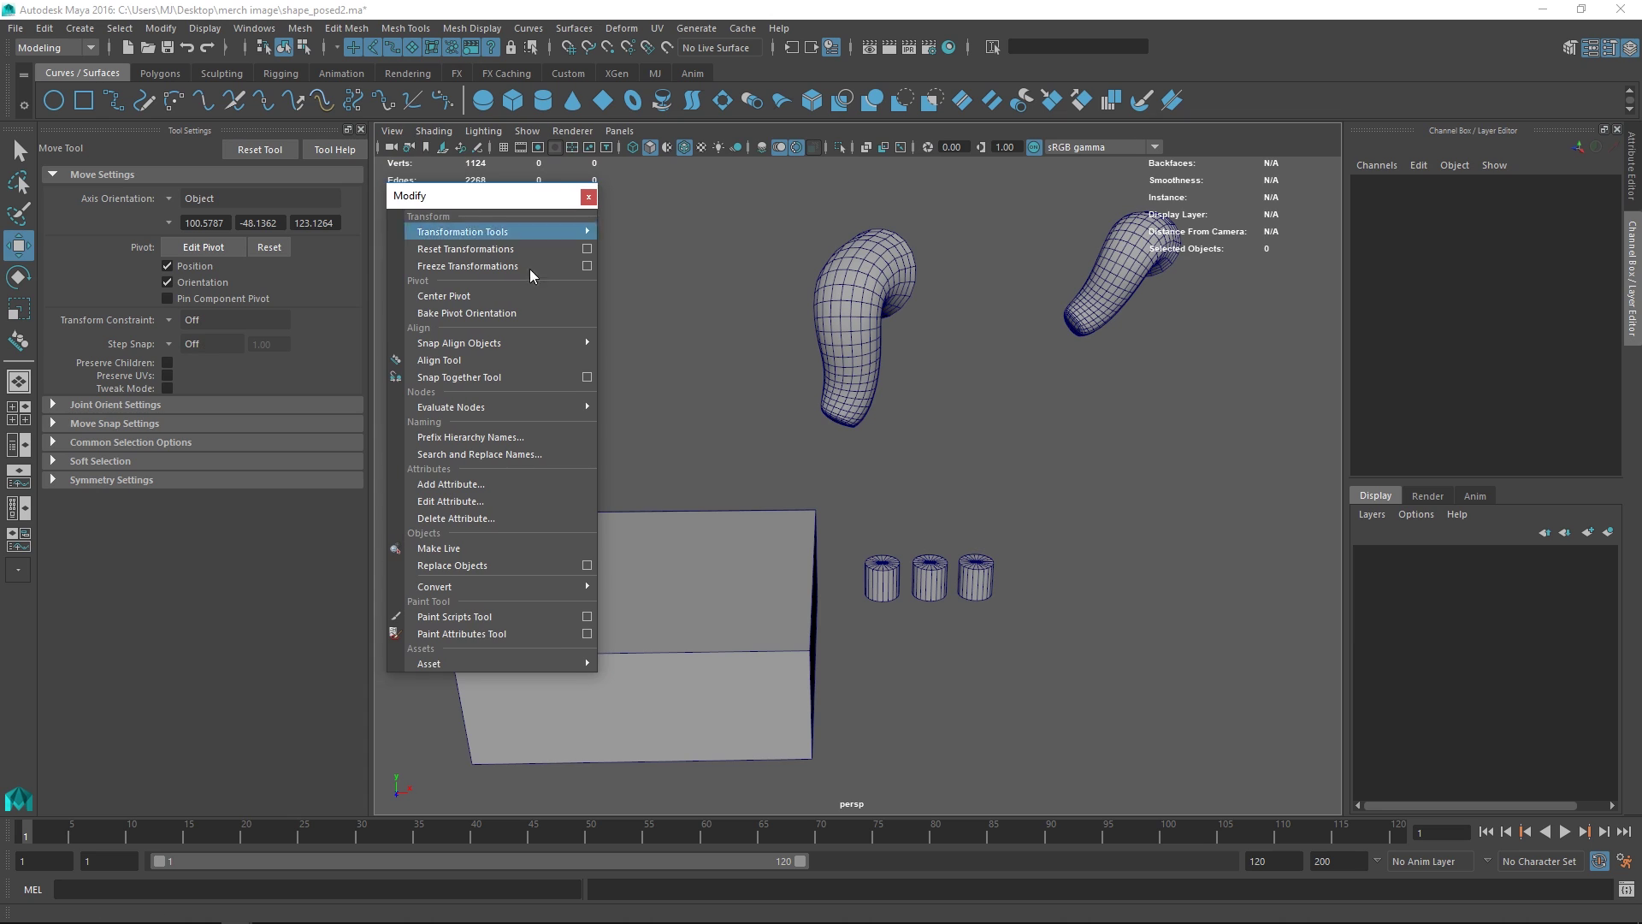
left_click_drag(894, 340, 938, 333, "alt")
right_click_drag(938, 333, 891, 326, "alt")
middle_click_drag(890, 326, 853, 332, "alt")
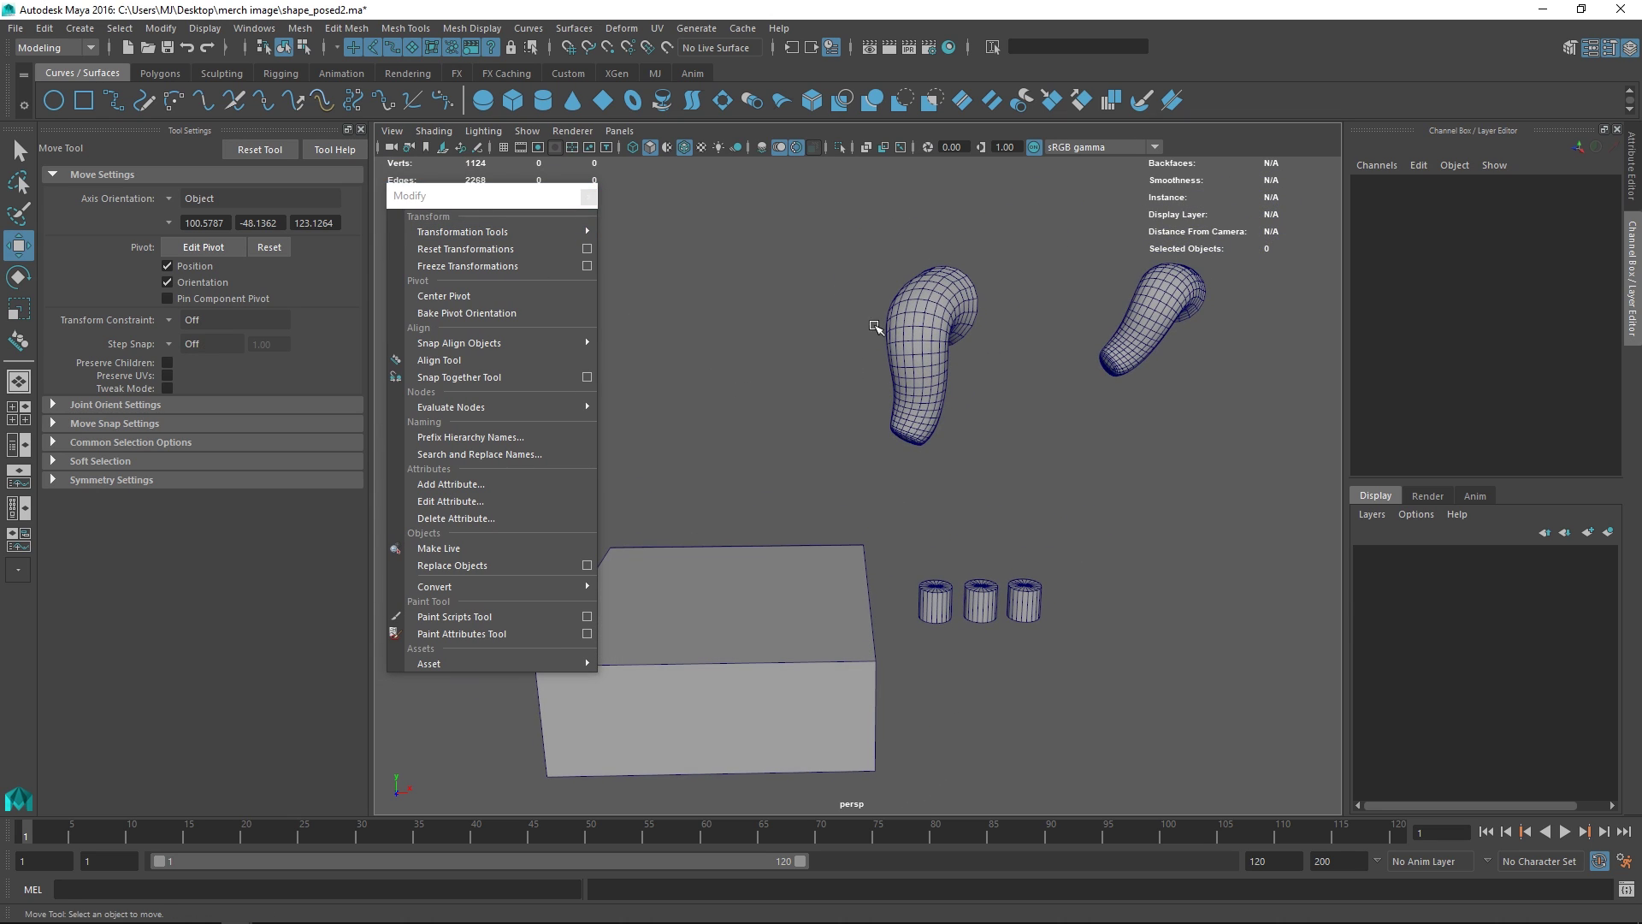
left_click_drag(875, 327, 835, 314, "alt")
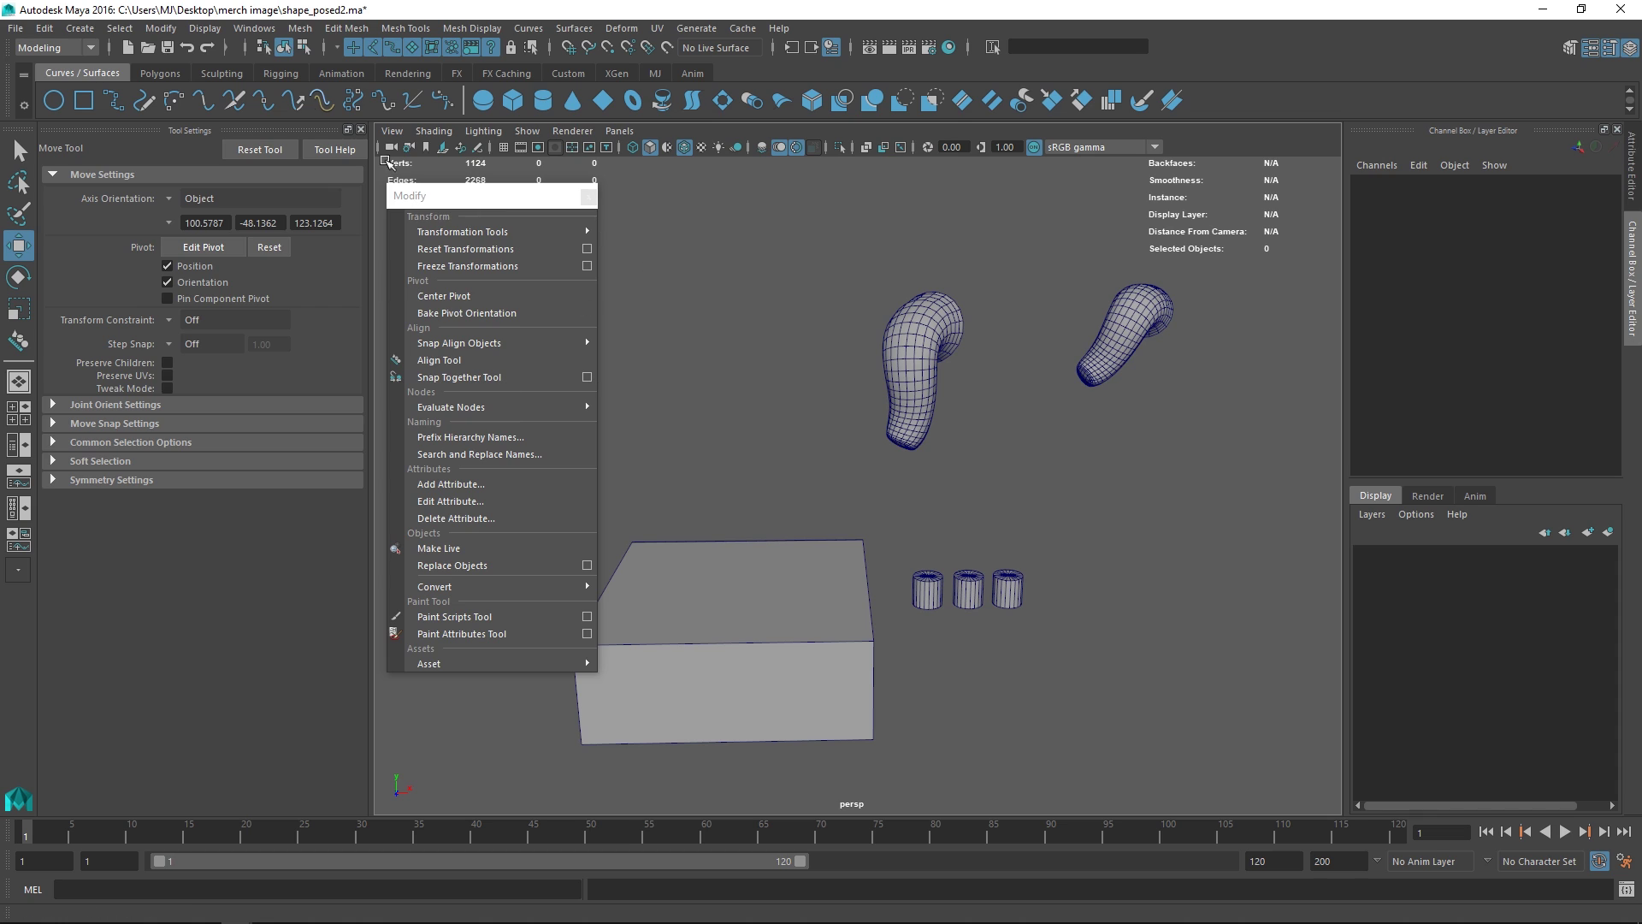
left_click(160, 29)
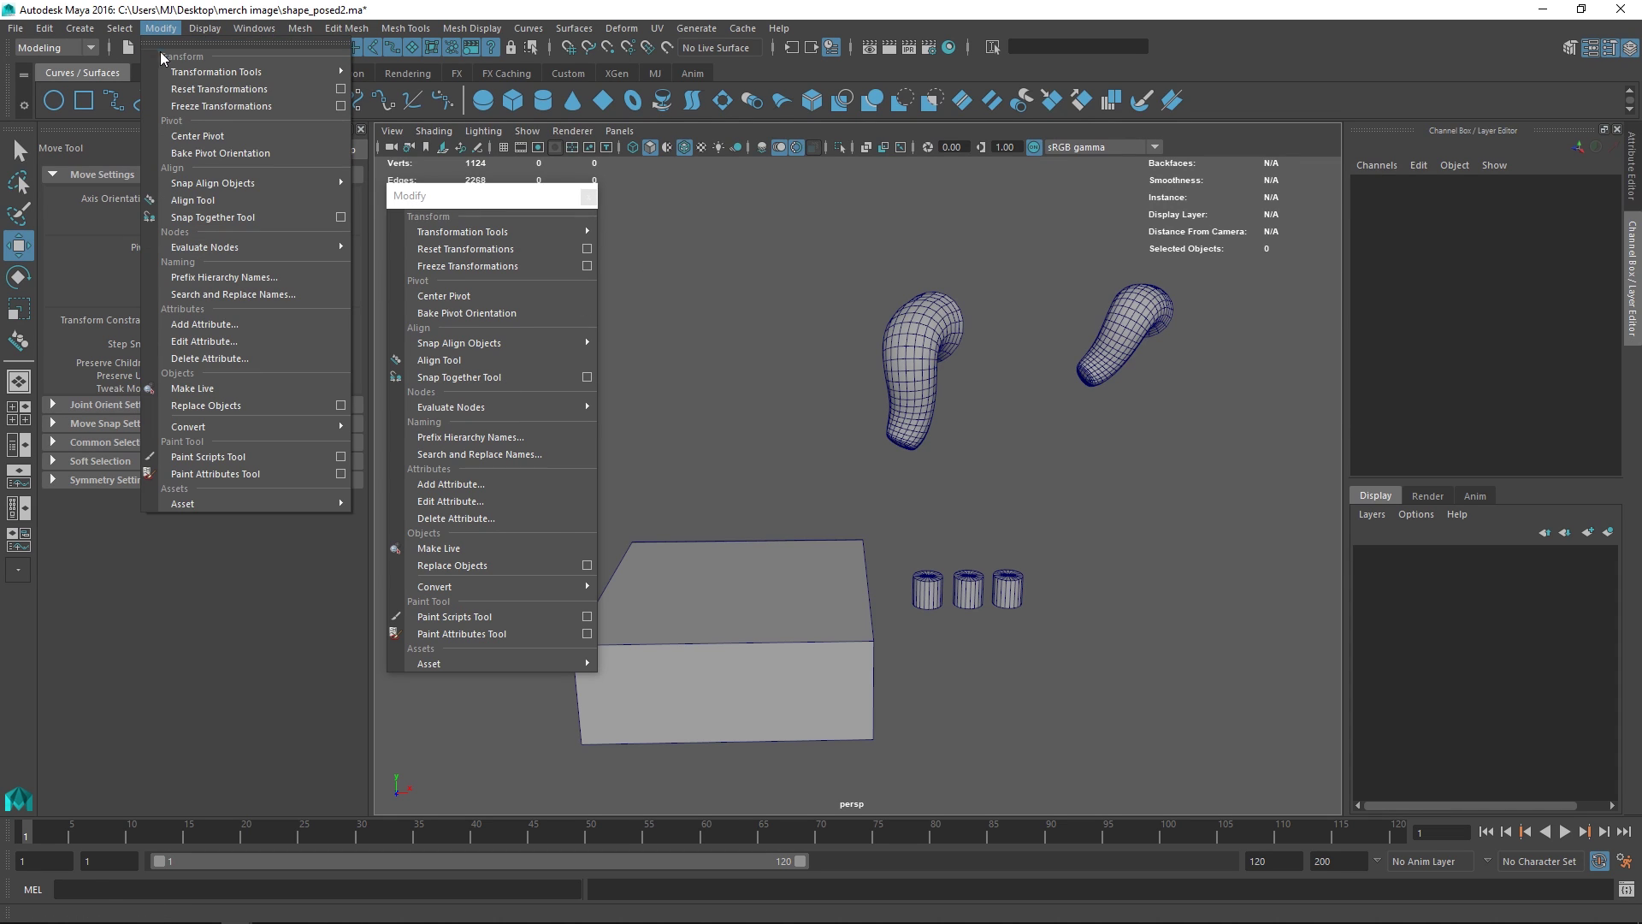
mouse_move(176, 184)
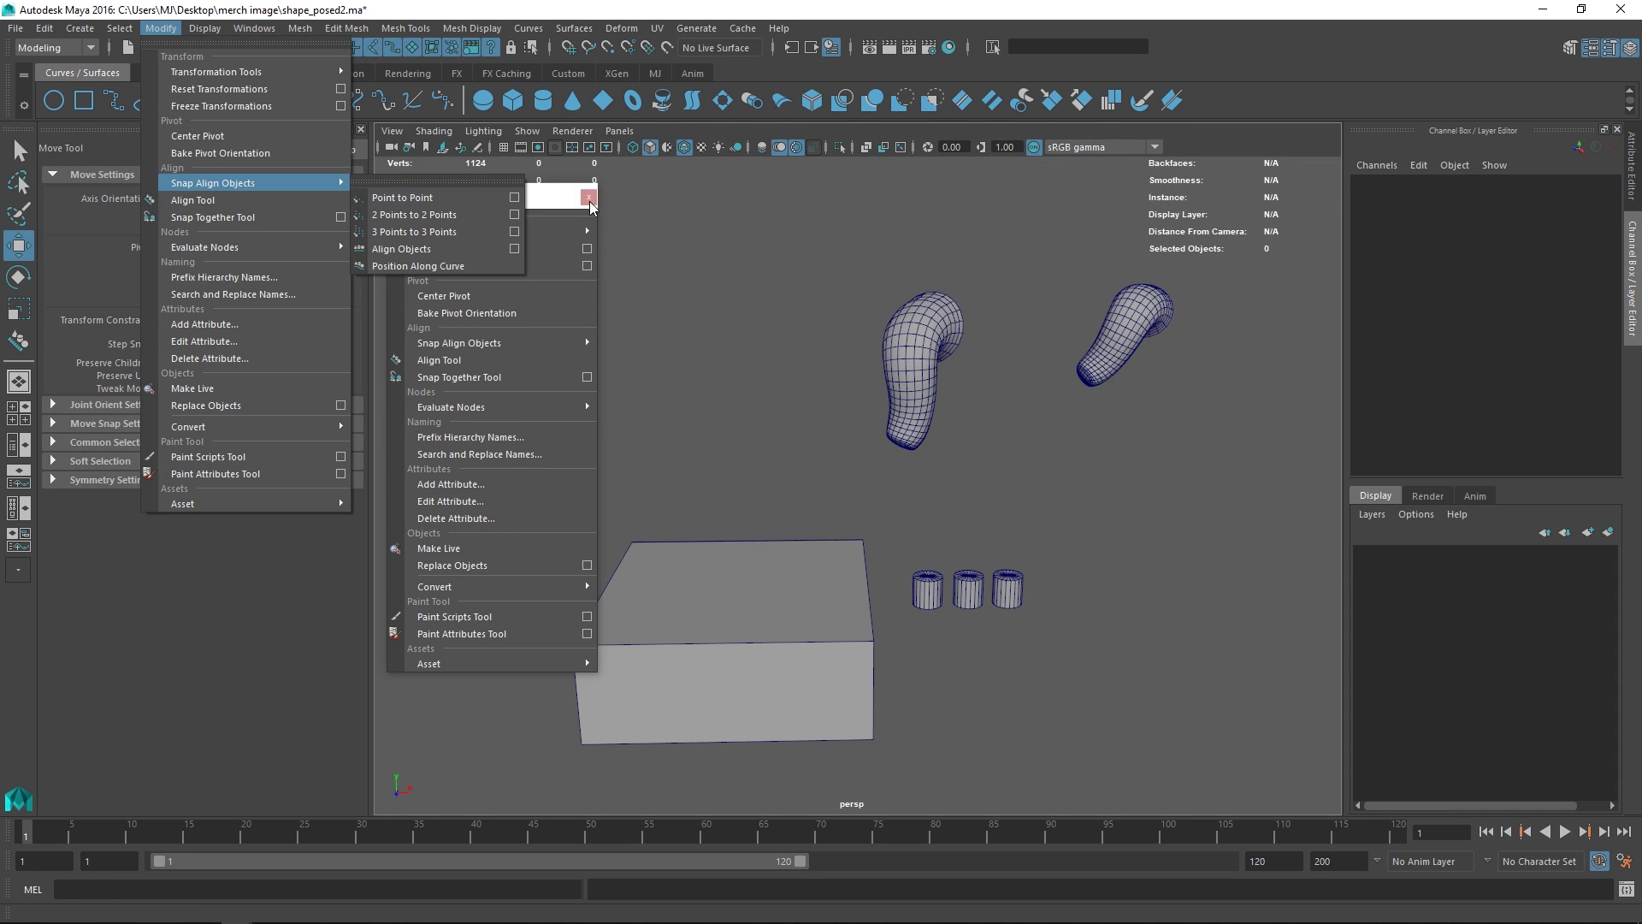
left_click(504, 195)
mouse_move(505, 195)
left_mouse_down()
mouse_move(566, 164)
mouse_move(525, 171)
left_mouse_up()
middle_click_drag(730, 324, 778, 299, "alt")
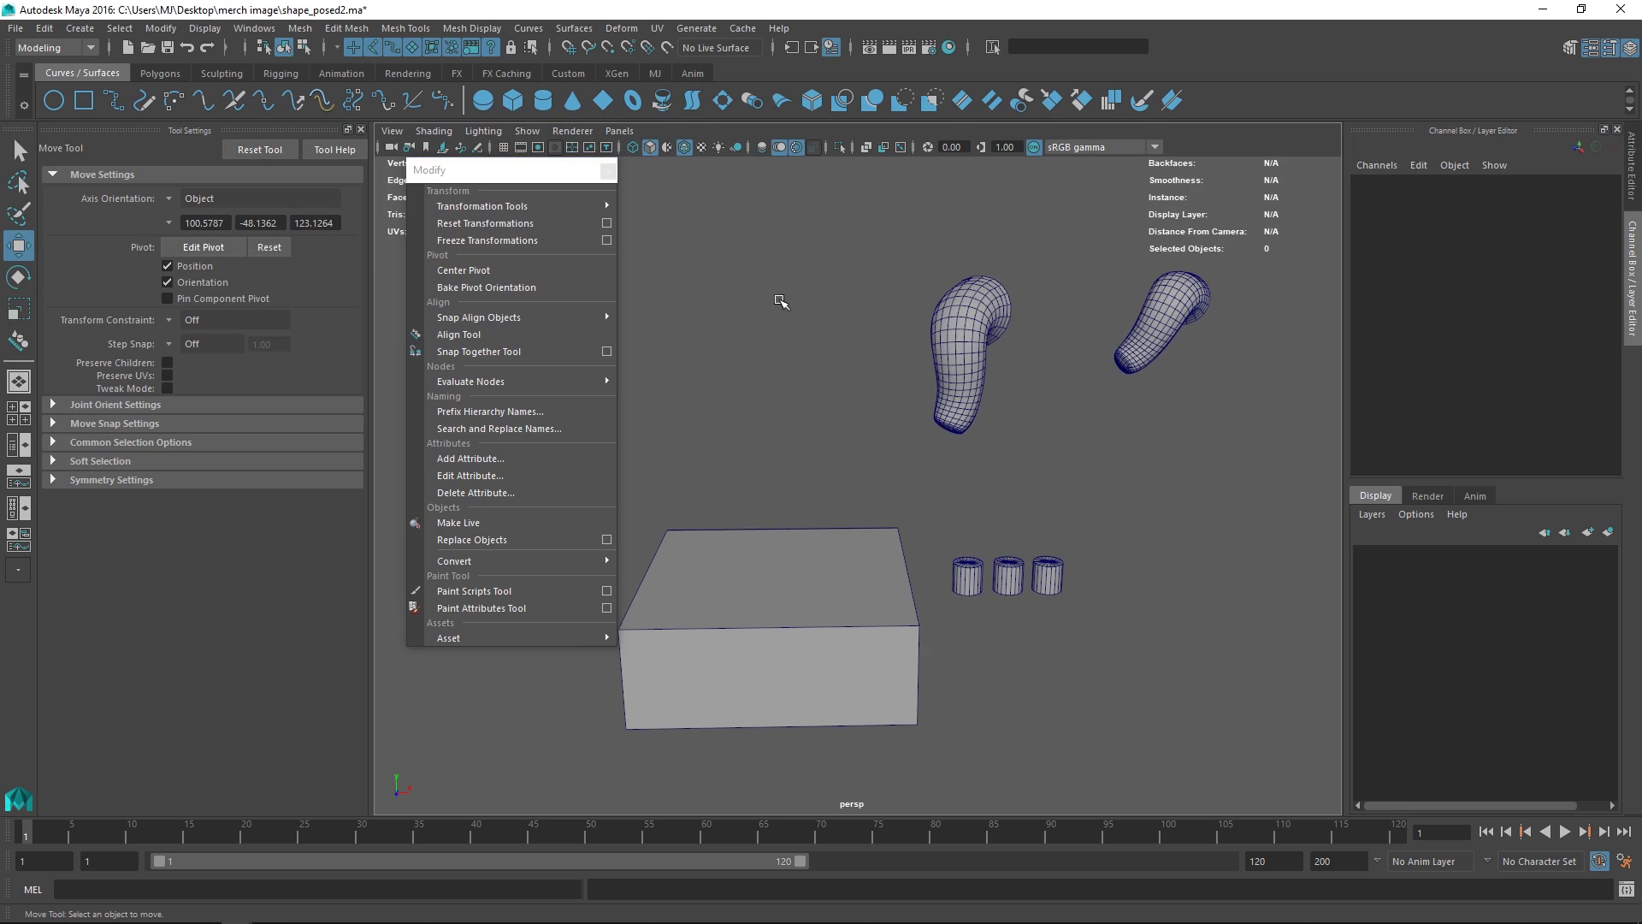
Snap the cylinder nearest the box onto the box's top face with the Snap Together Tool, moving the object only
middle_click_drag(868, 513, 907, 428, "alt")
right_click_drag(907, 427, 933, 502, "alt")
left_click_drag(933, 502, 923, 496, "alt")
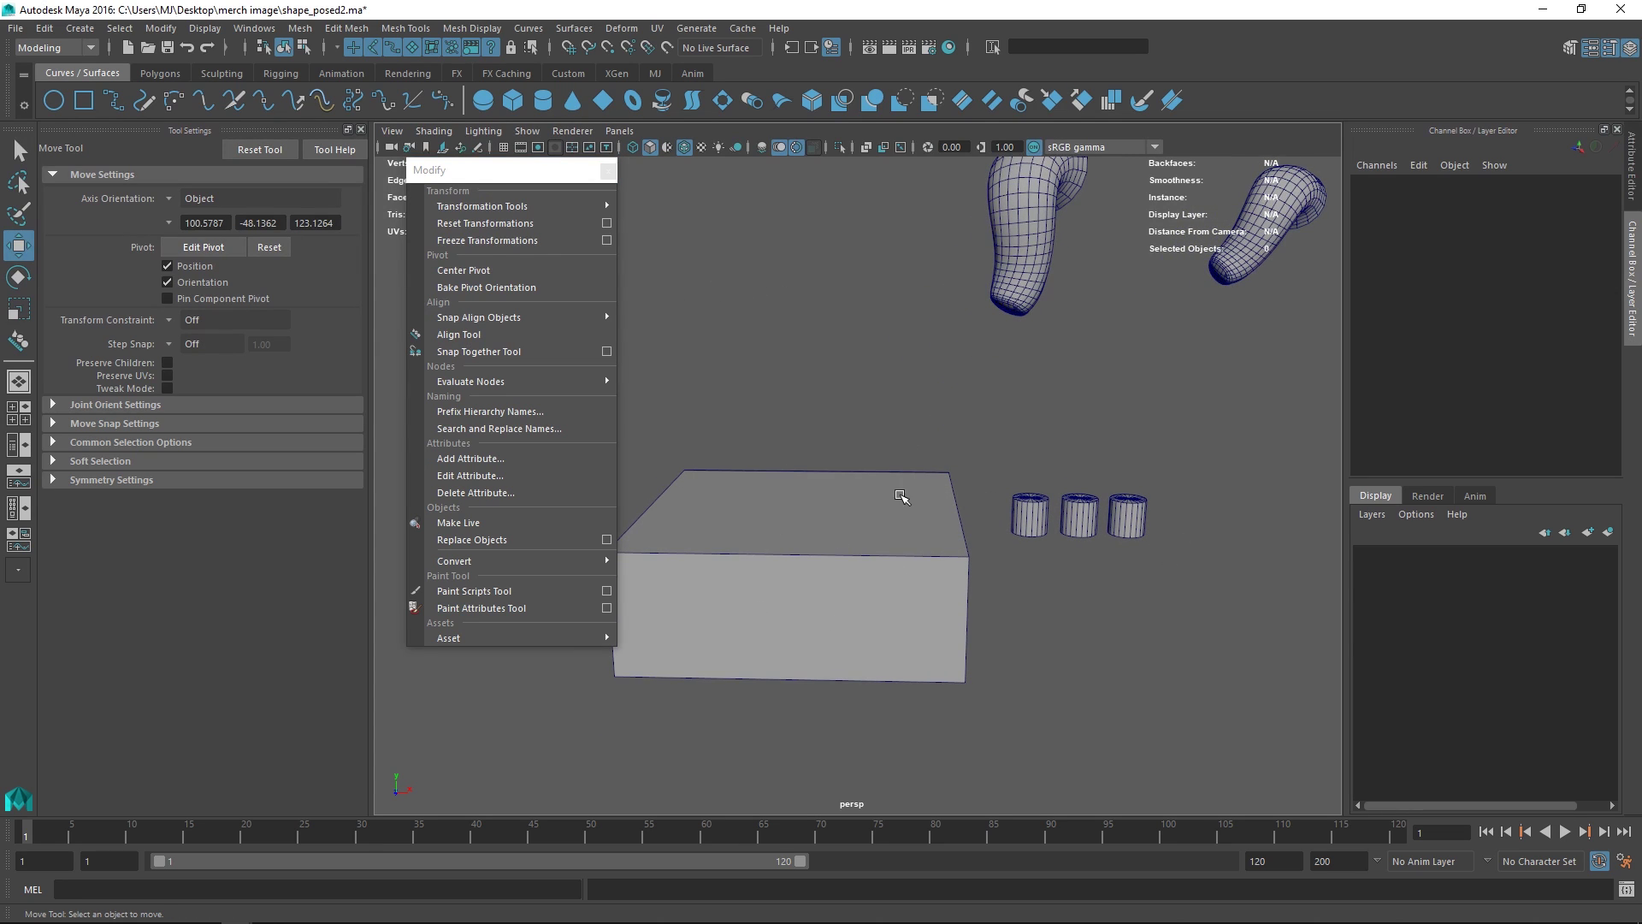
middle_click_drag(1000, 509, 893, 490, "alt")
scroll(910, 513, "up", 2)
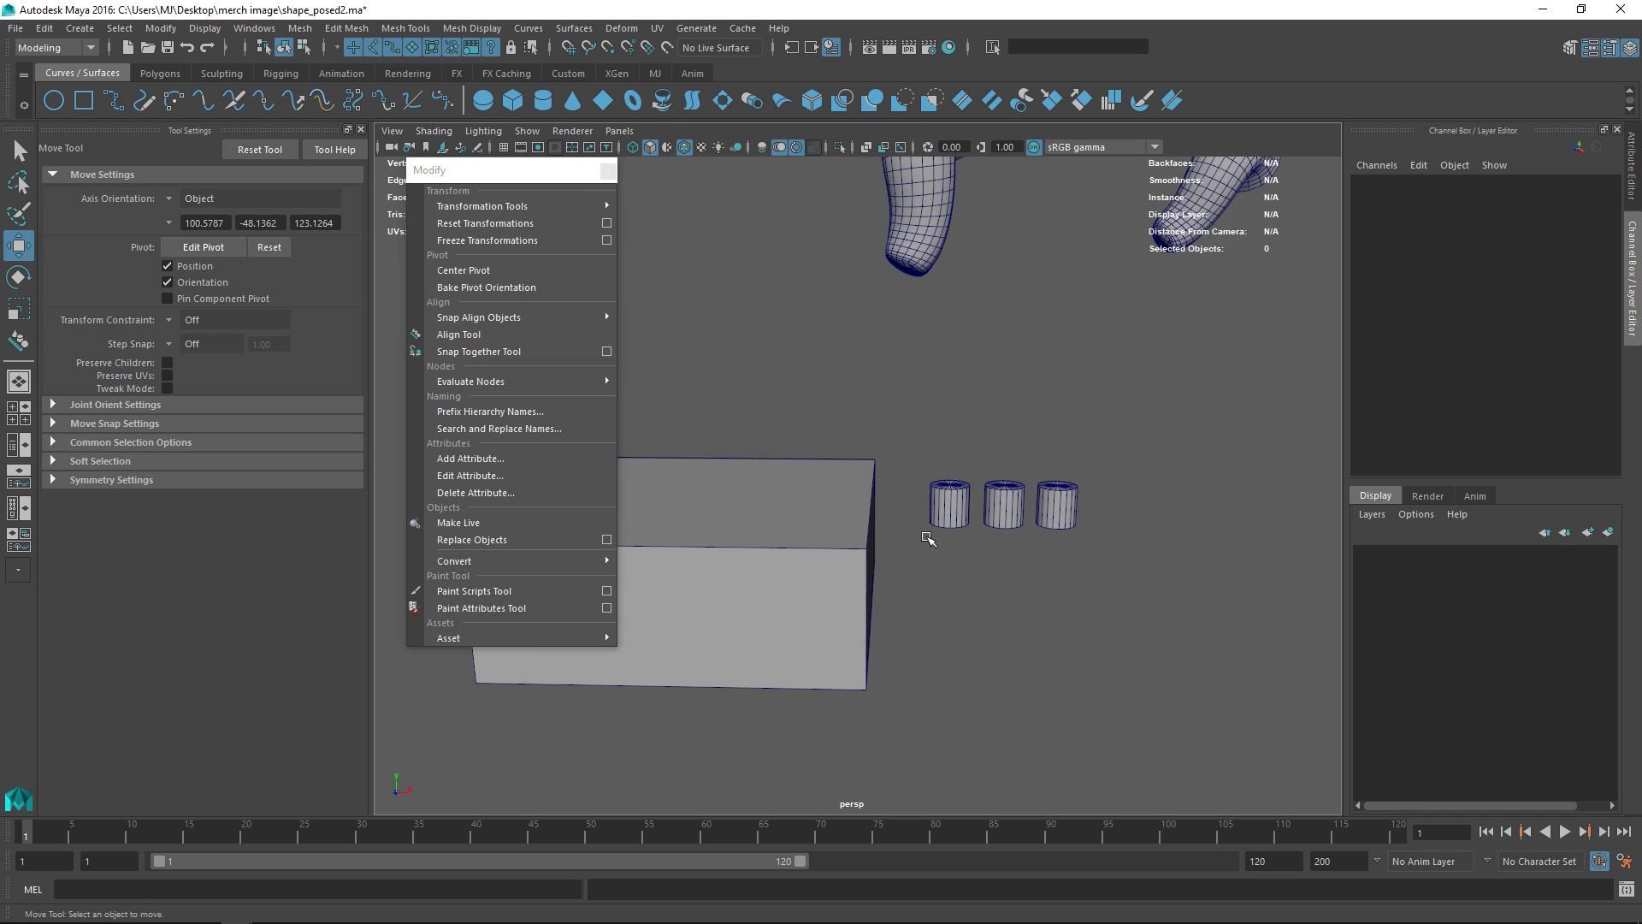
left_click(515, 350)
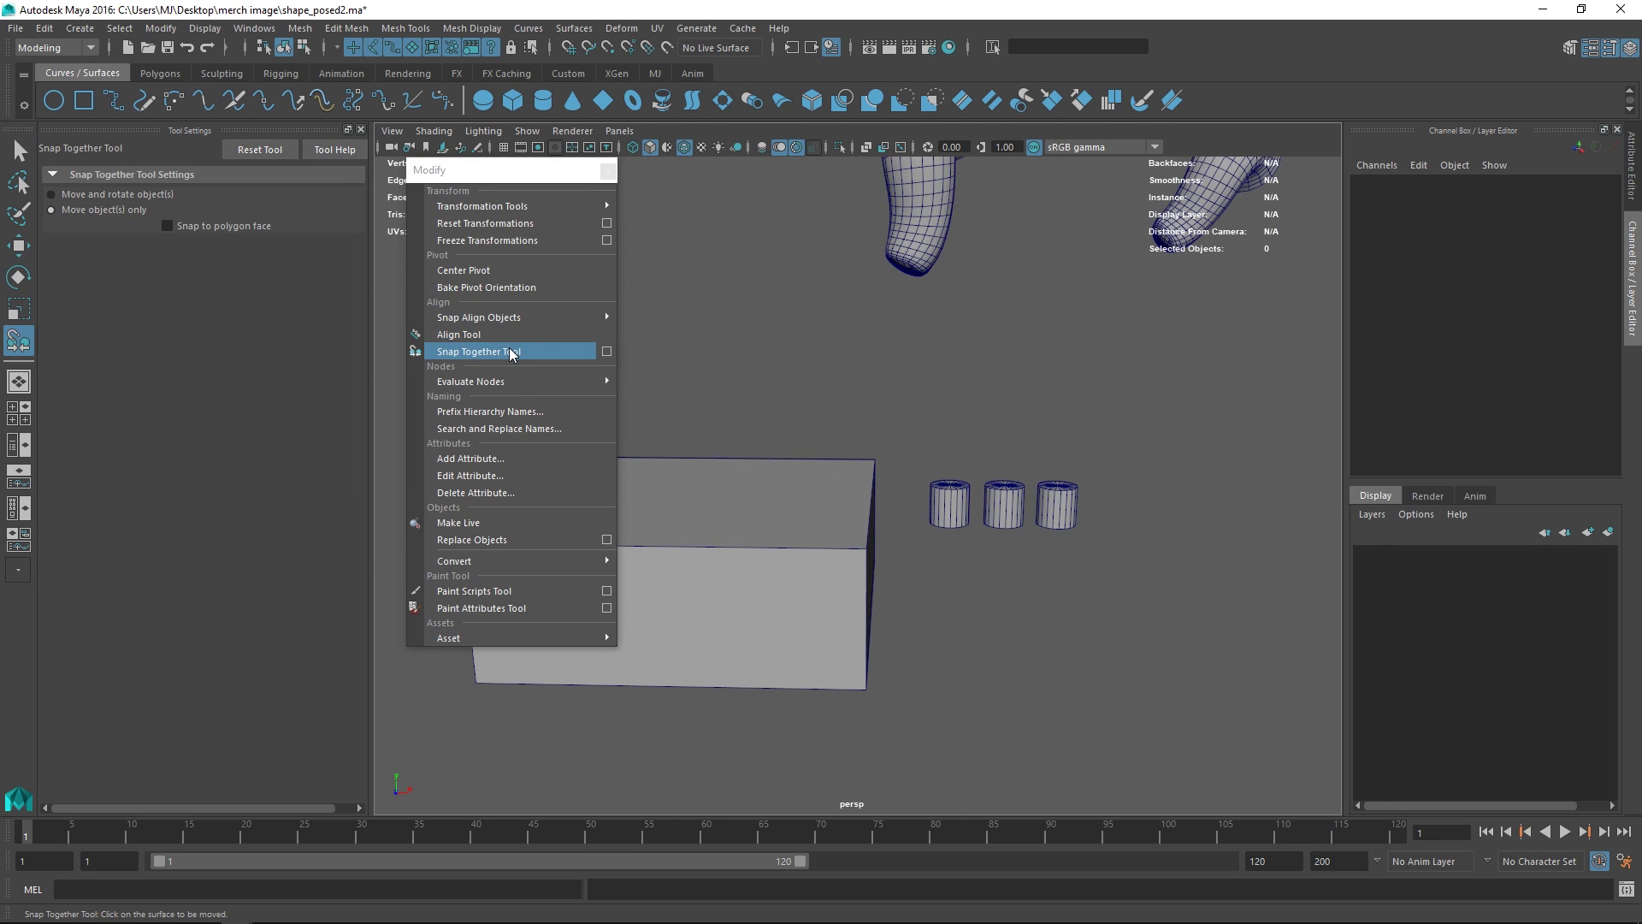
left_click(939, 484)
left_click(811, 479)
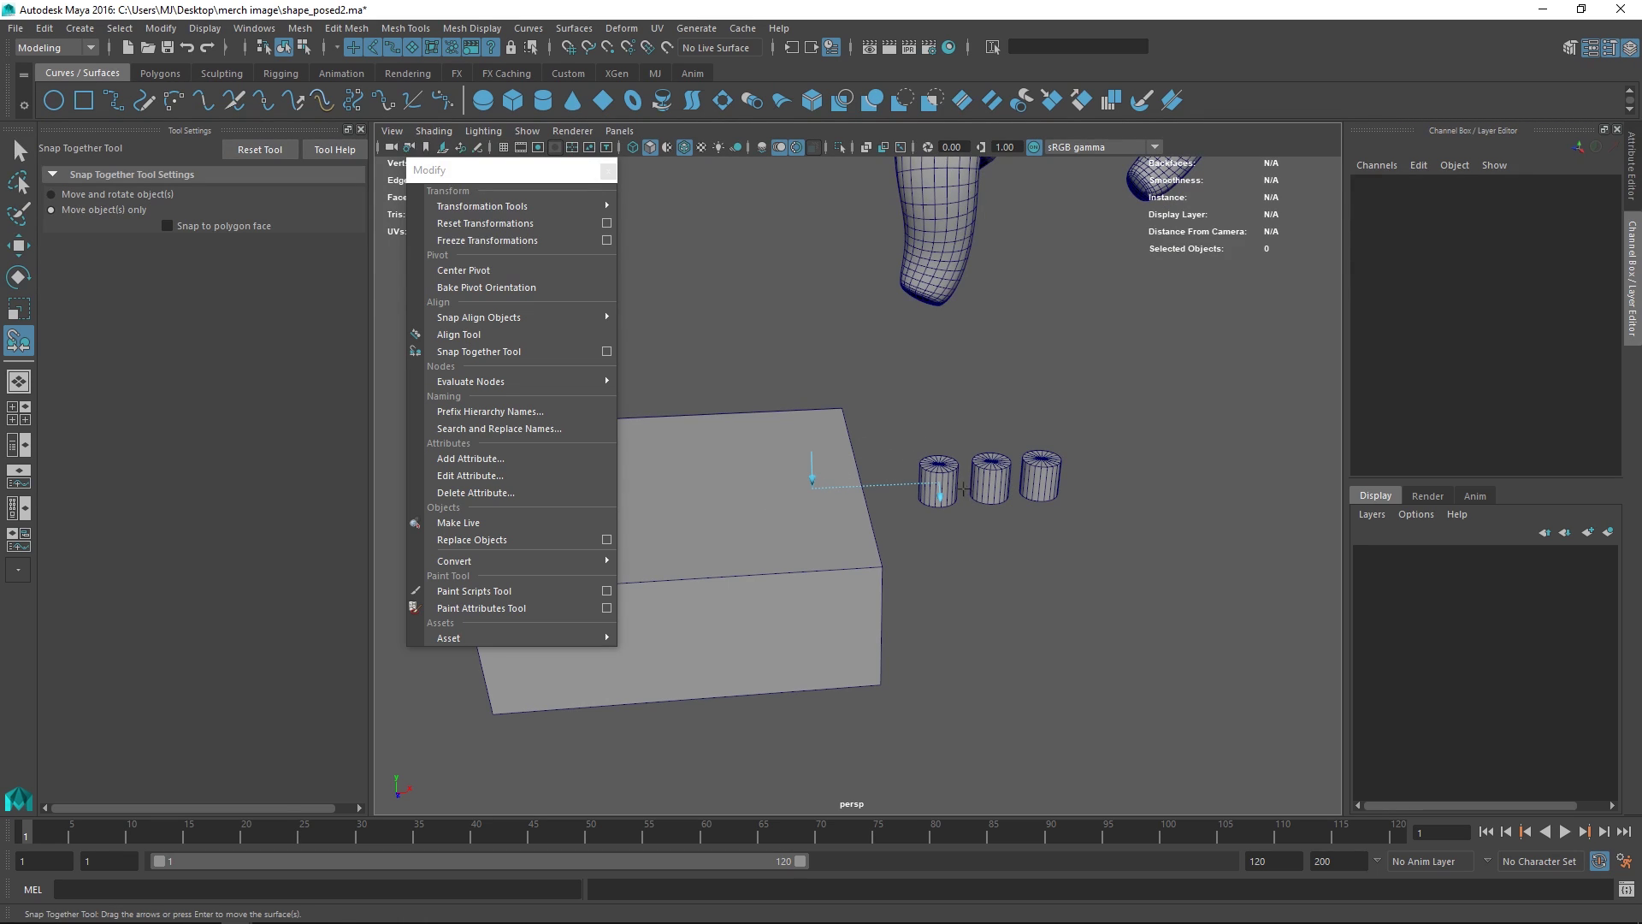
key("Return")
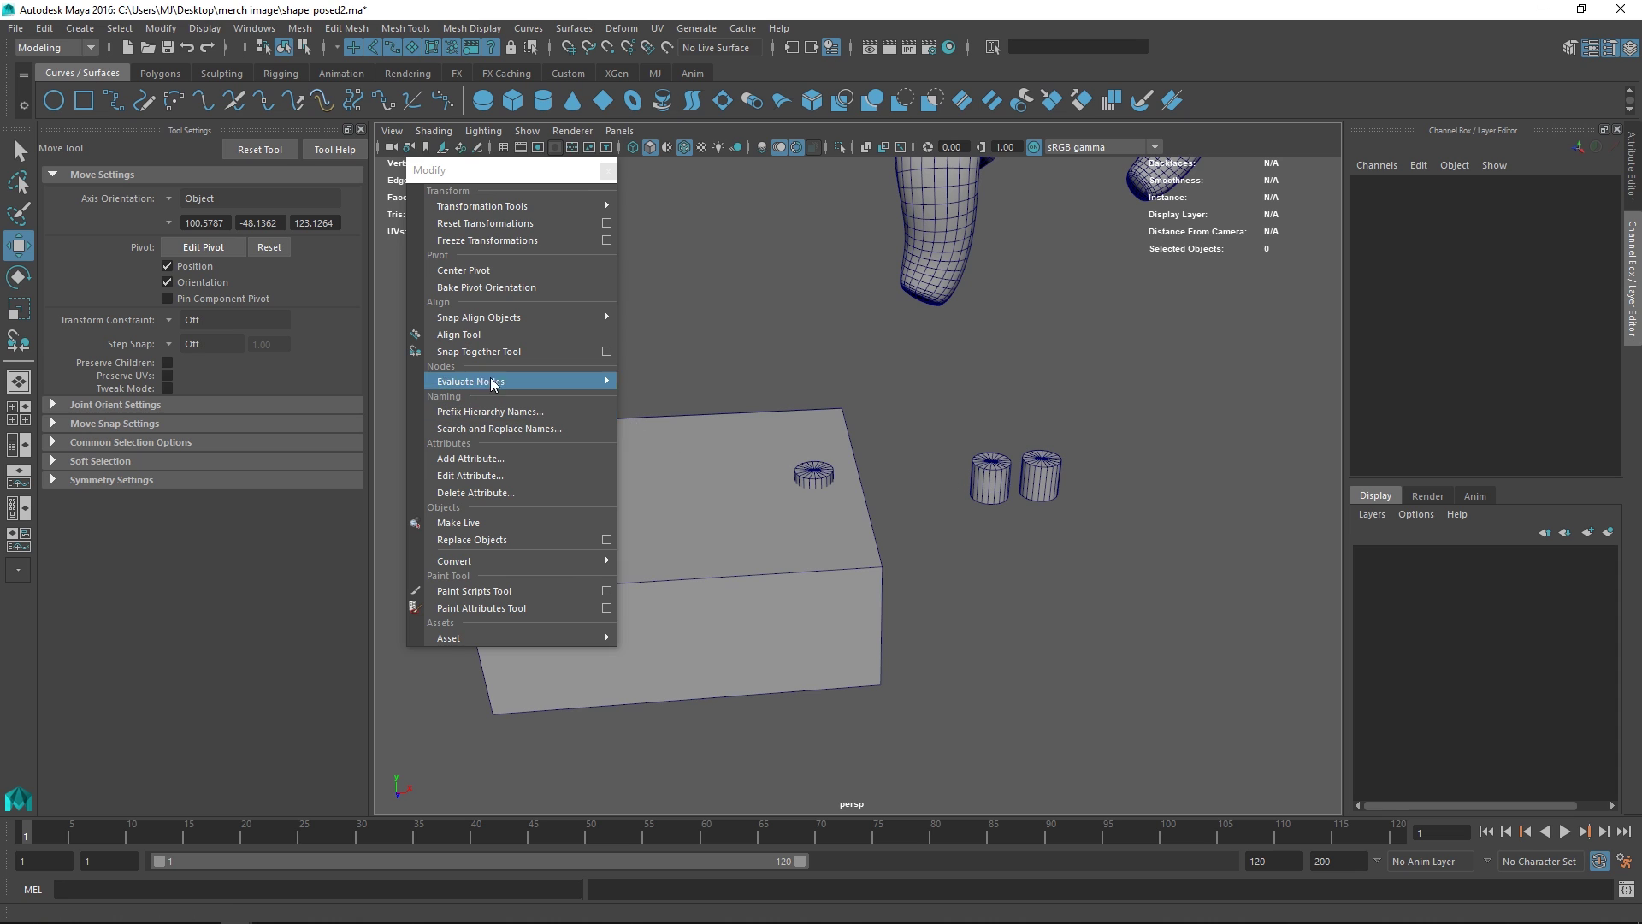
Snap the middle cylinder by its side surface onto the box's top face beside the first cylinder with the Snap Together Tool
left_click(483, 351)
left_click(1009, 485)
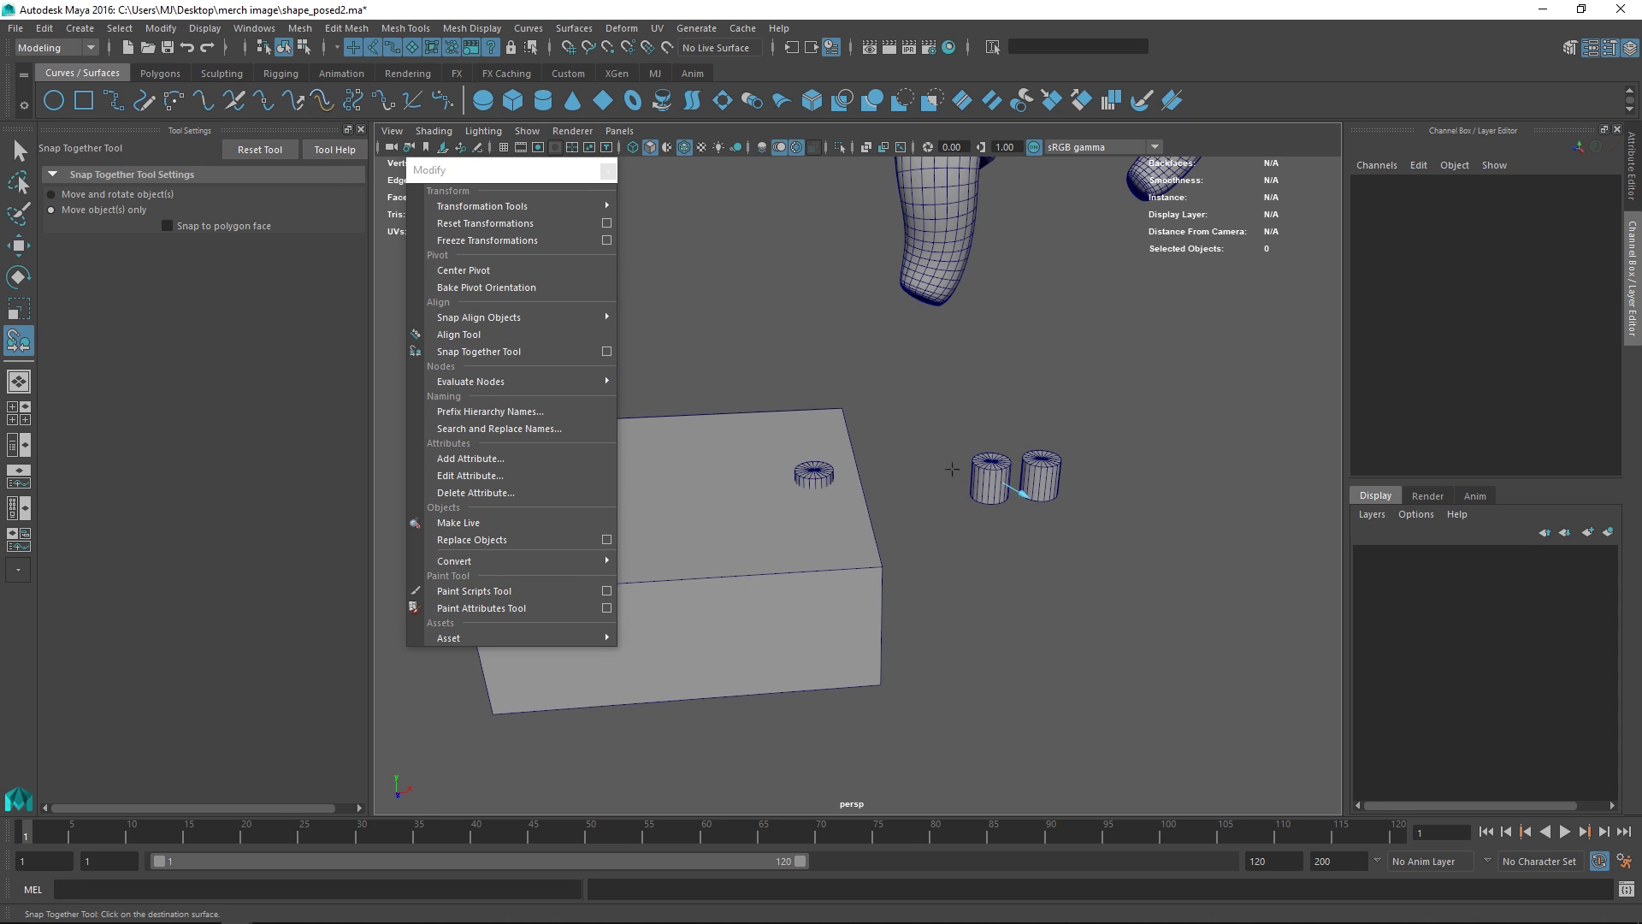
left_click(719, 490)
key("Return")
mouse_move(795, 502)
left_mouse_down("alt")
mouse_move(744, 441)
mouse_move(796, 491)
left_mouse_up("alt")
left_click_drag(930, 507, 924, 450, "alt")
left_click_drag(791, 500, 784, 443, "alt")
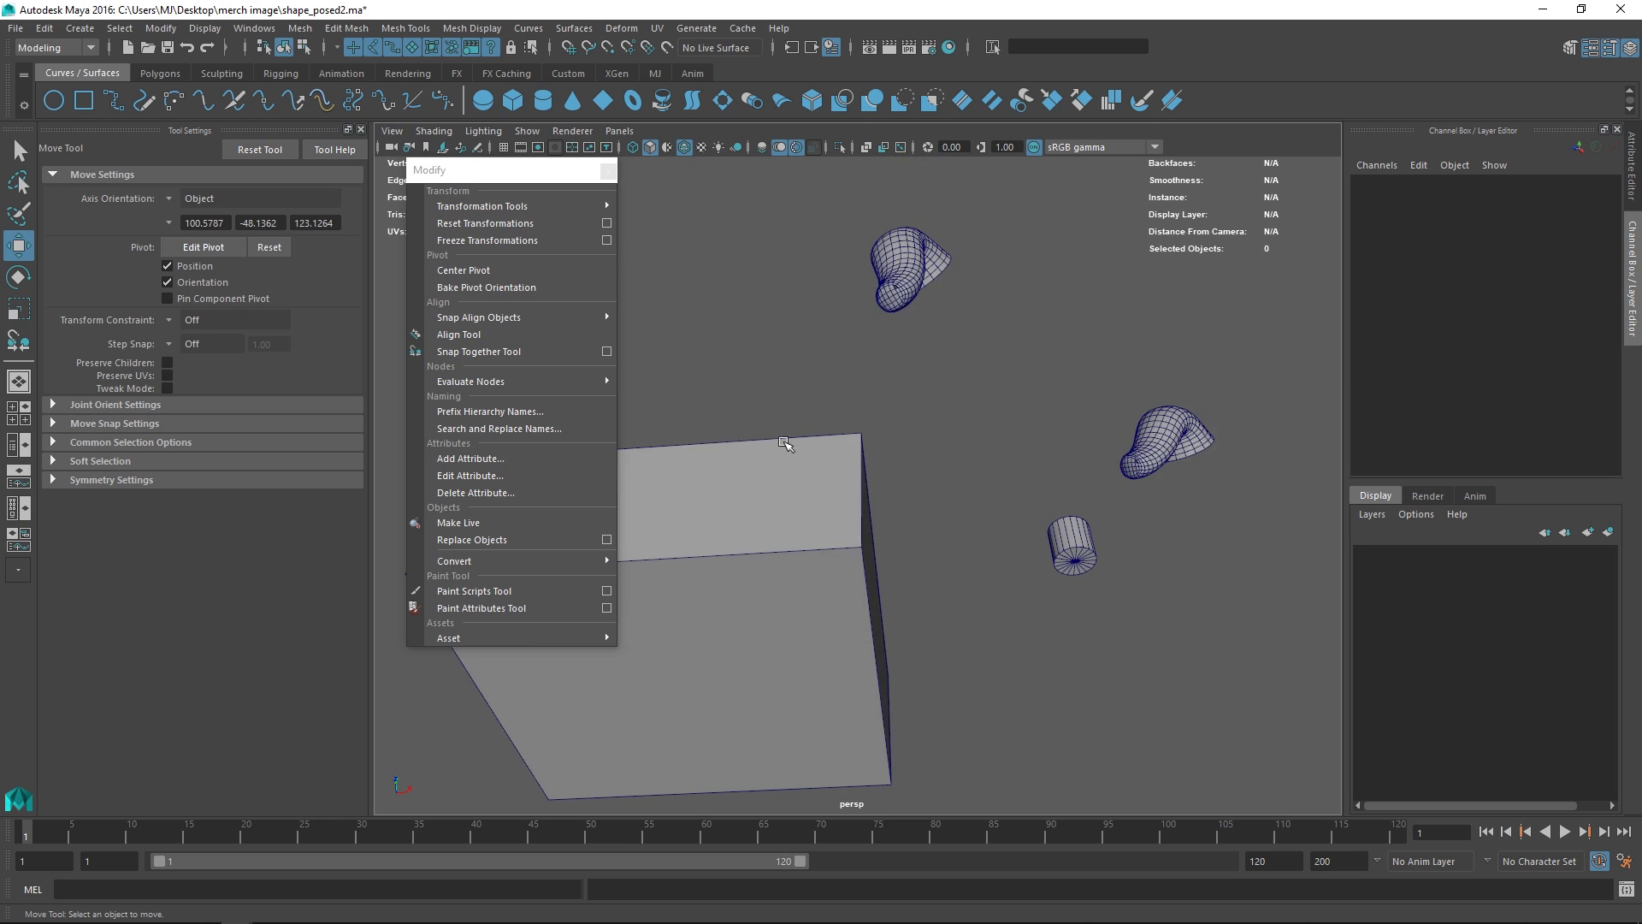
Snap the last cylinder by its underside onto the free area of the box's top face with the Snap Together Tool
left_click(483, 352)
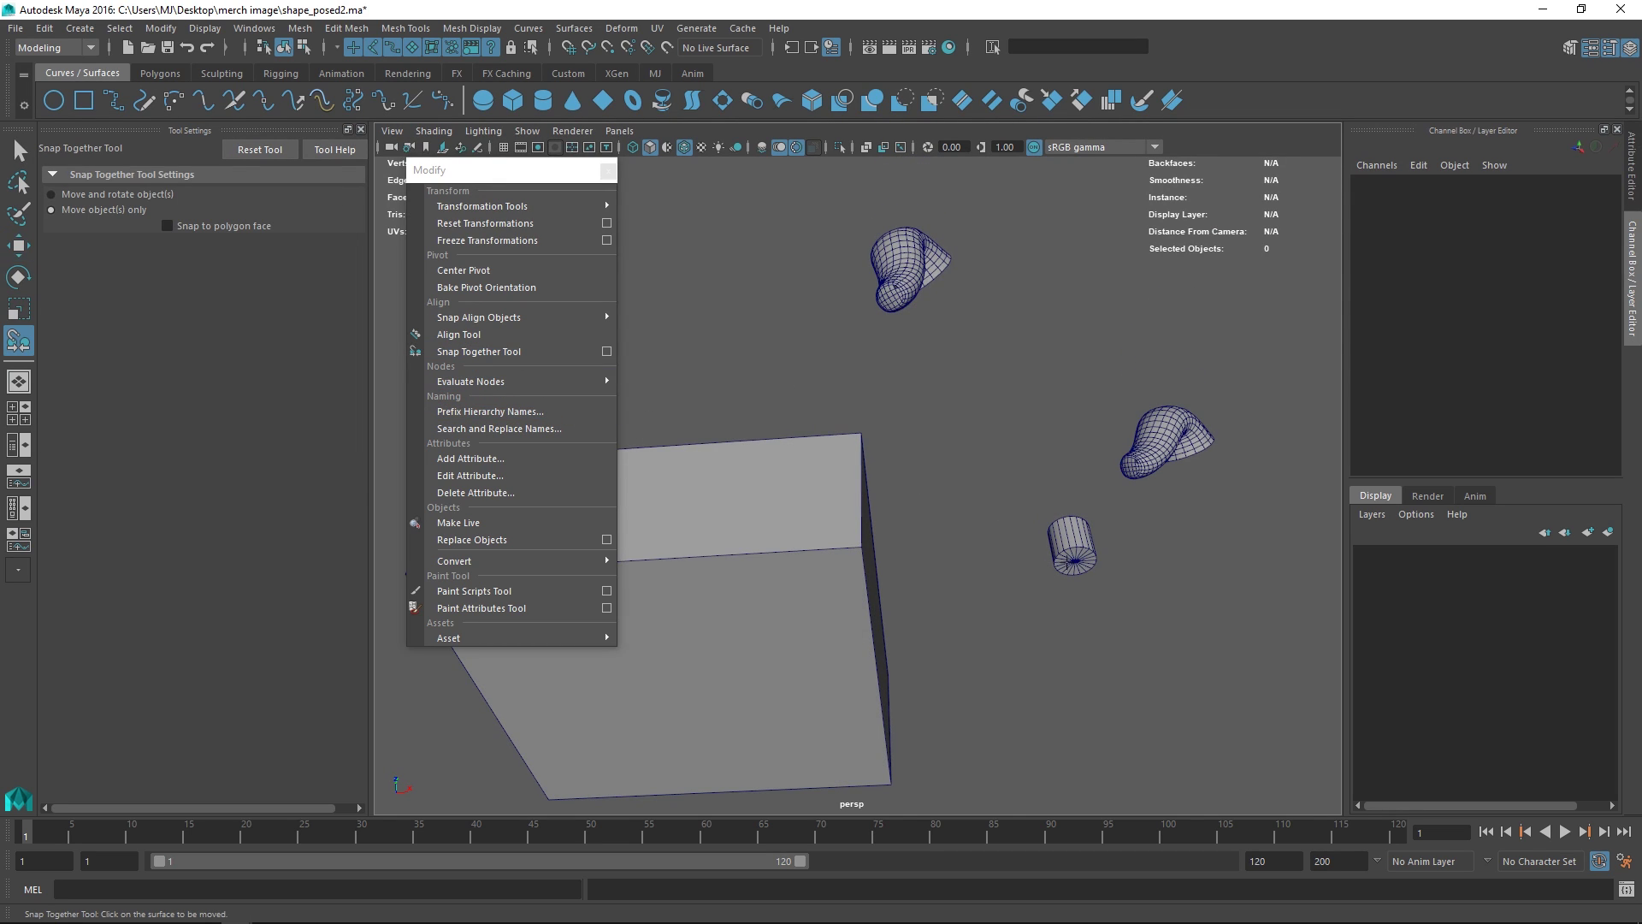
left_click(1072, 563)
left_click_drag(745, 449, 715, 494, "alt")
left_click(765, 503)
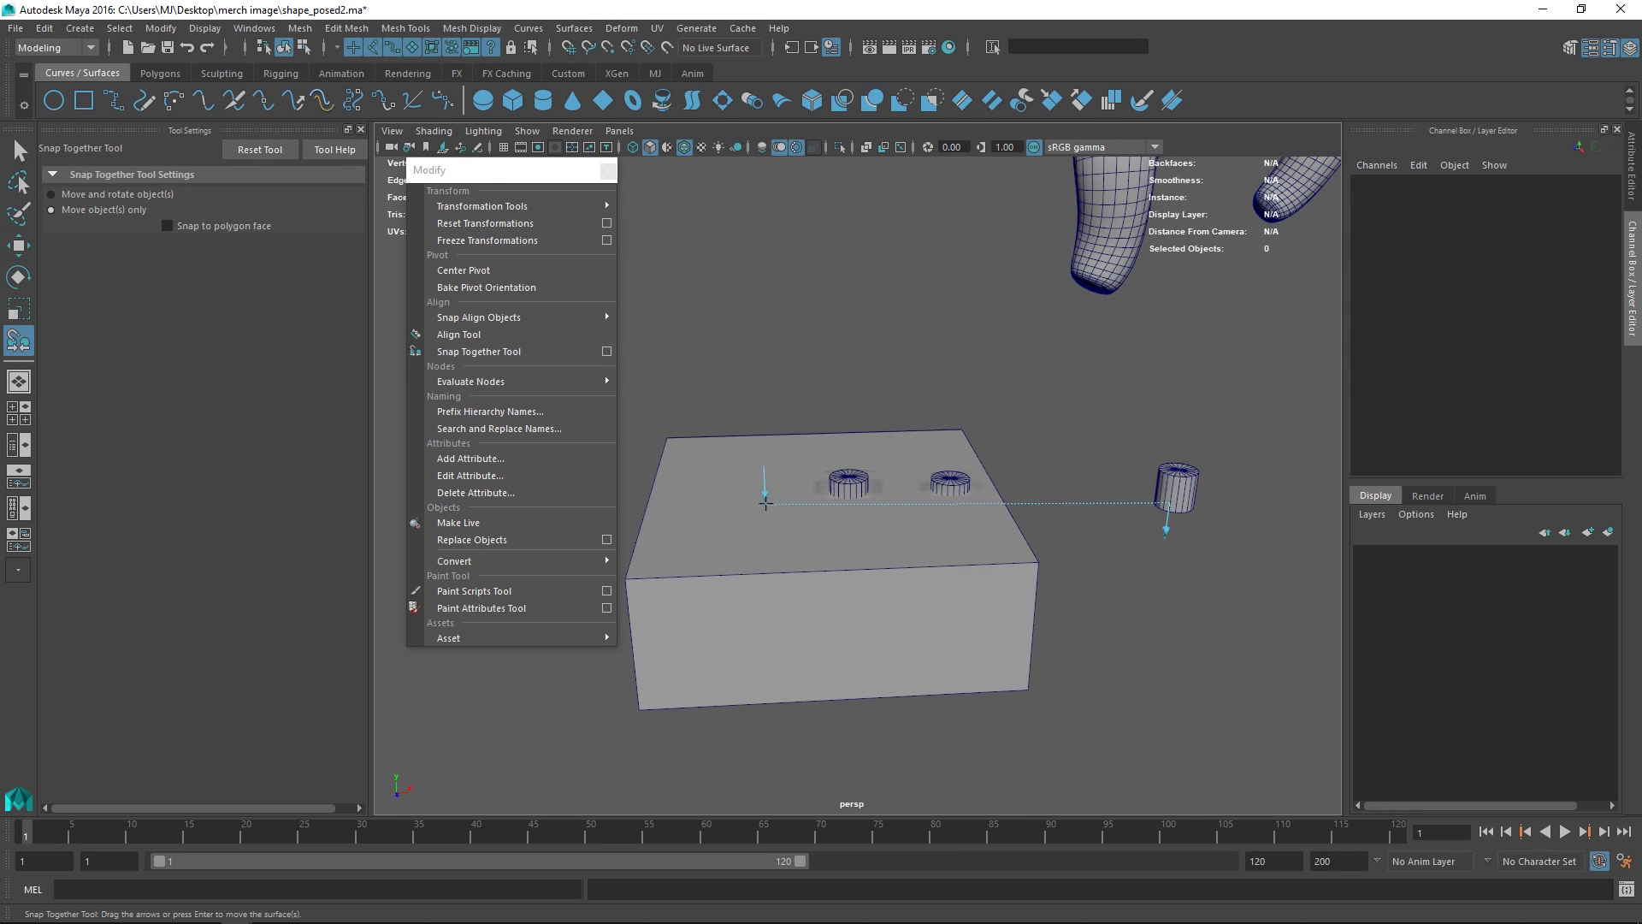
key("Return")
Adjust the viewport's shading effects and inspect how the cylinders sit on the box's top face
left_click_drag(933, 510, 733, 491, "alt")
middle_click_drag(733, 491, 839, 479, "alt")
right_click_drag(839, 480, 1066, 579, "alt")
left_click_drag(1066, 579, 1060, 545, "alt")
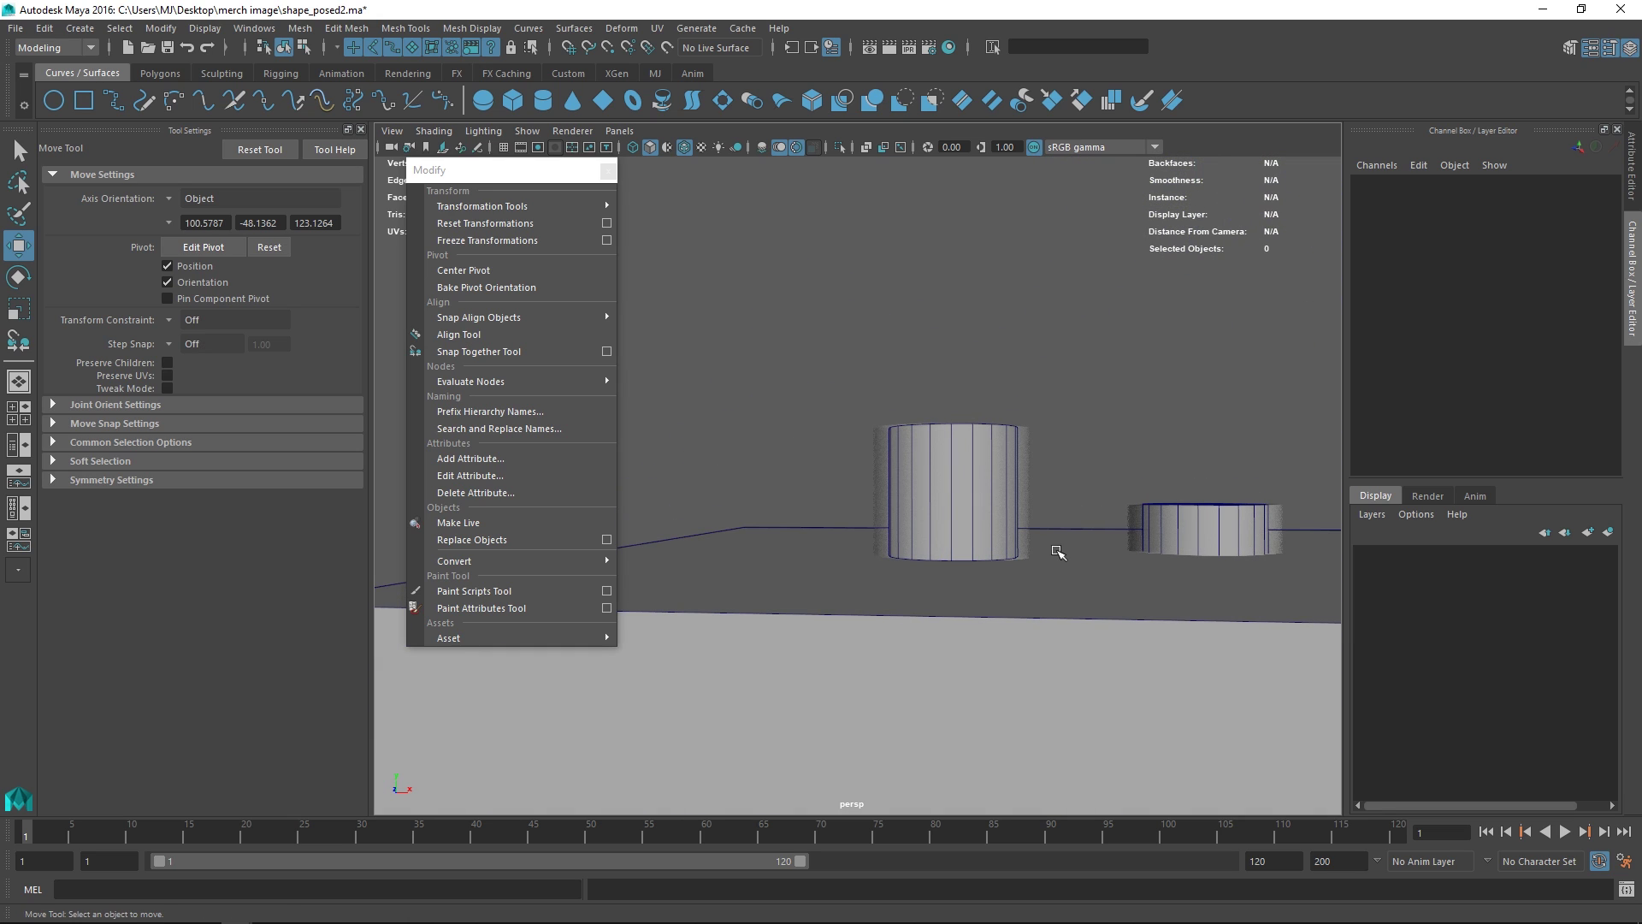
left_click(780, 151)
middle_click_drag(900, 279, 857, 263, "alt")
scroll(981, 407, "down", 8)
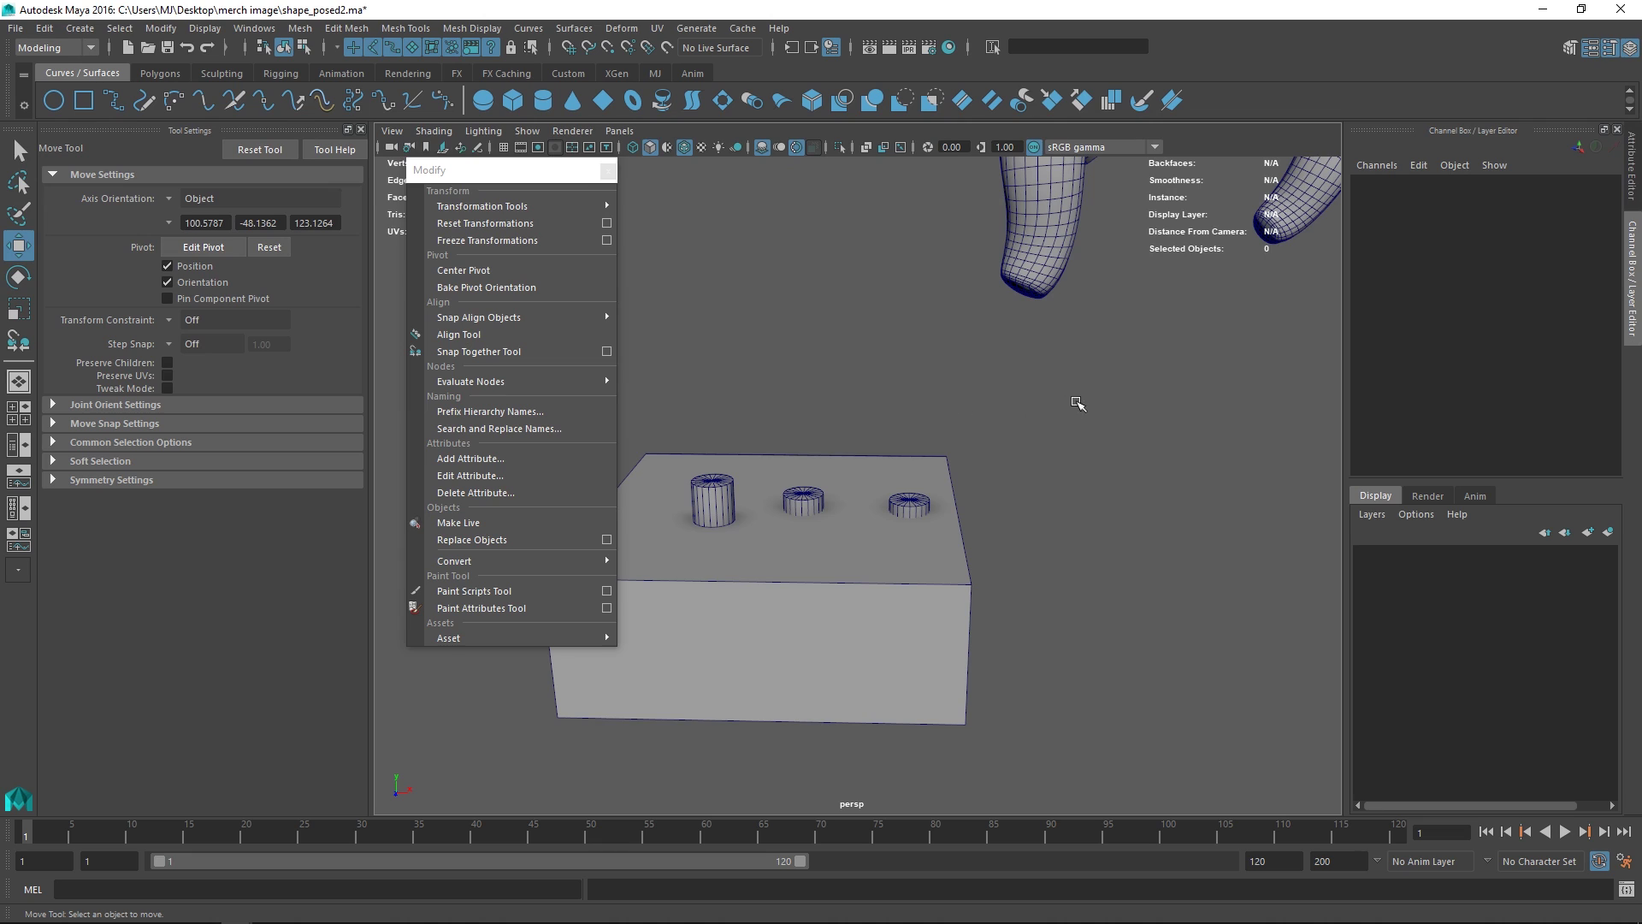
Select one vertex on the upper part of each of the two bent tube meshes for a point alignment
left_click_drag(1074, 403, 1022, 429, "alt")
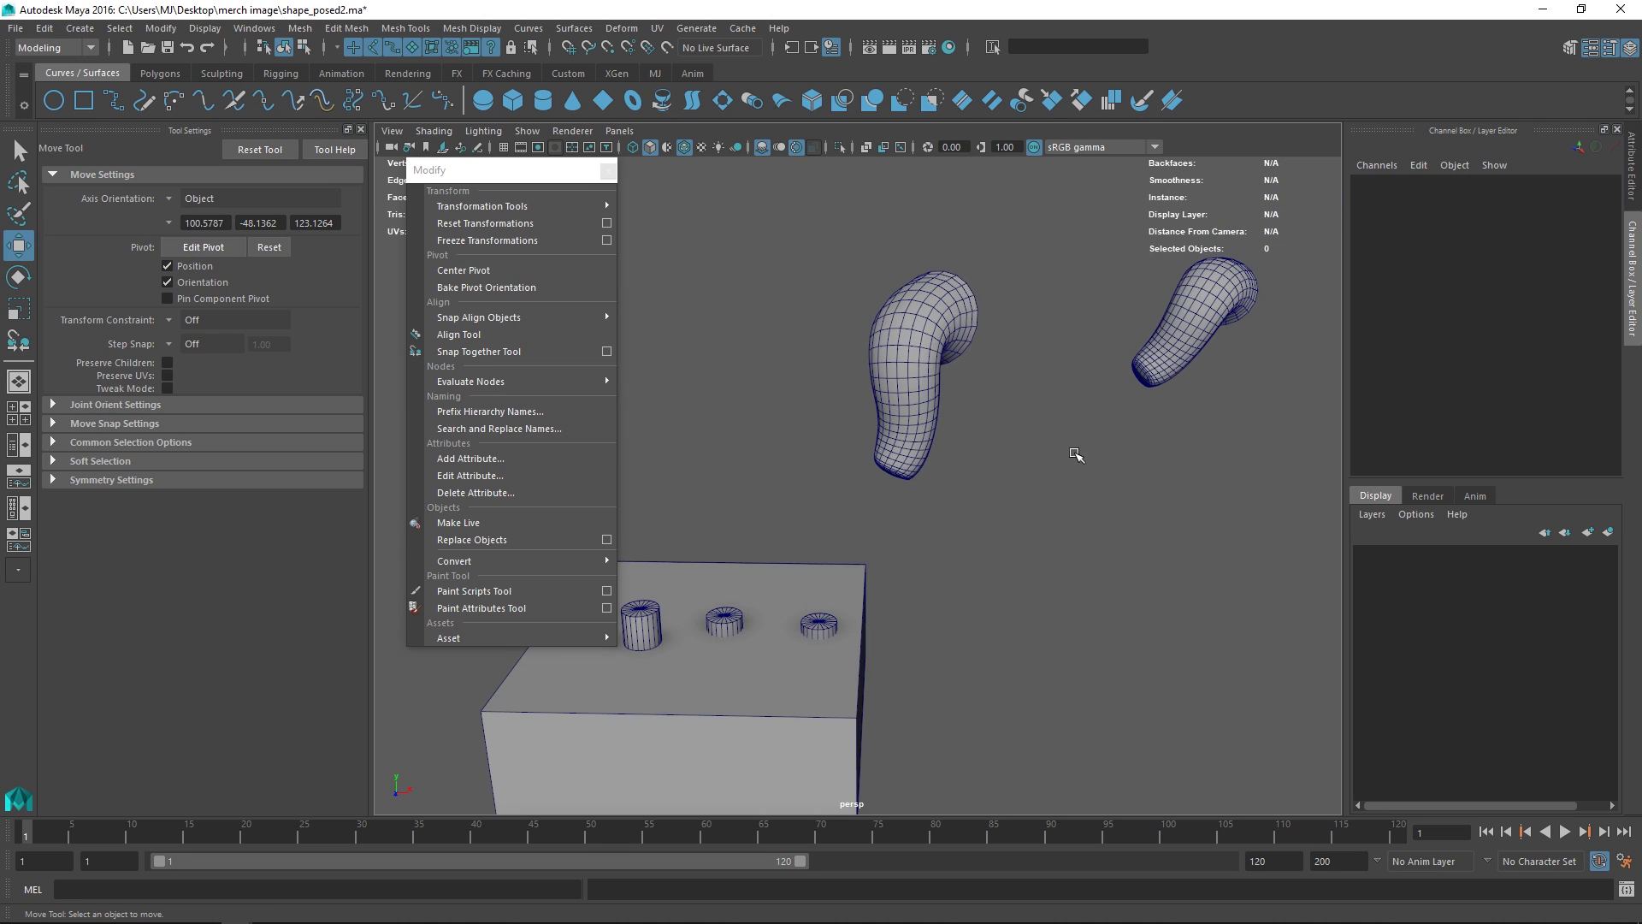
mouse_move(510, 322)
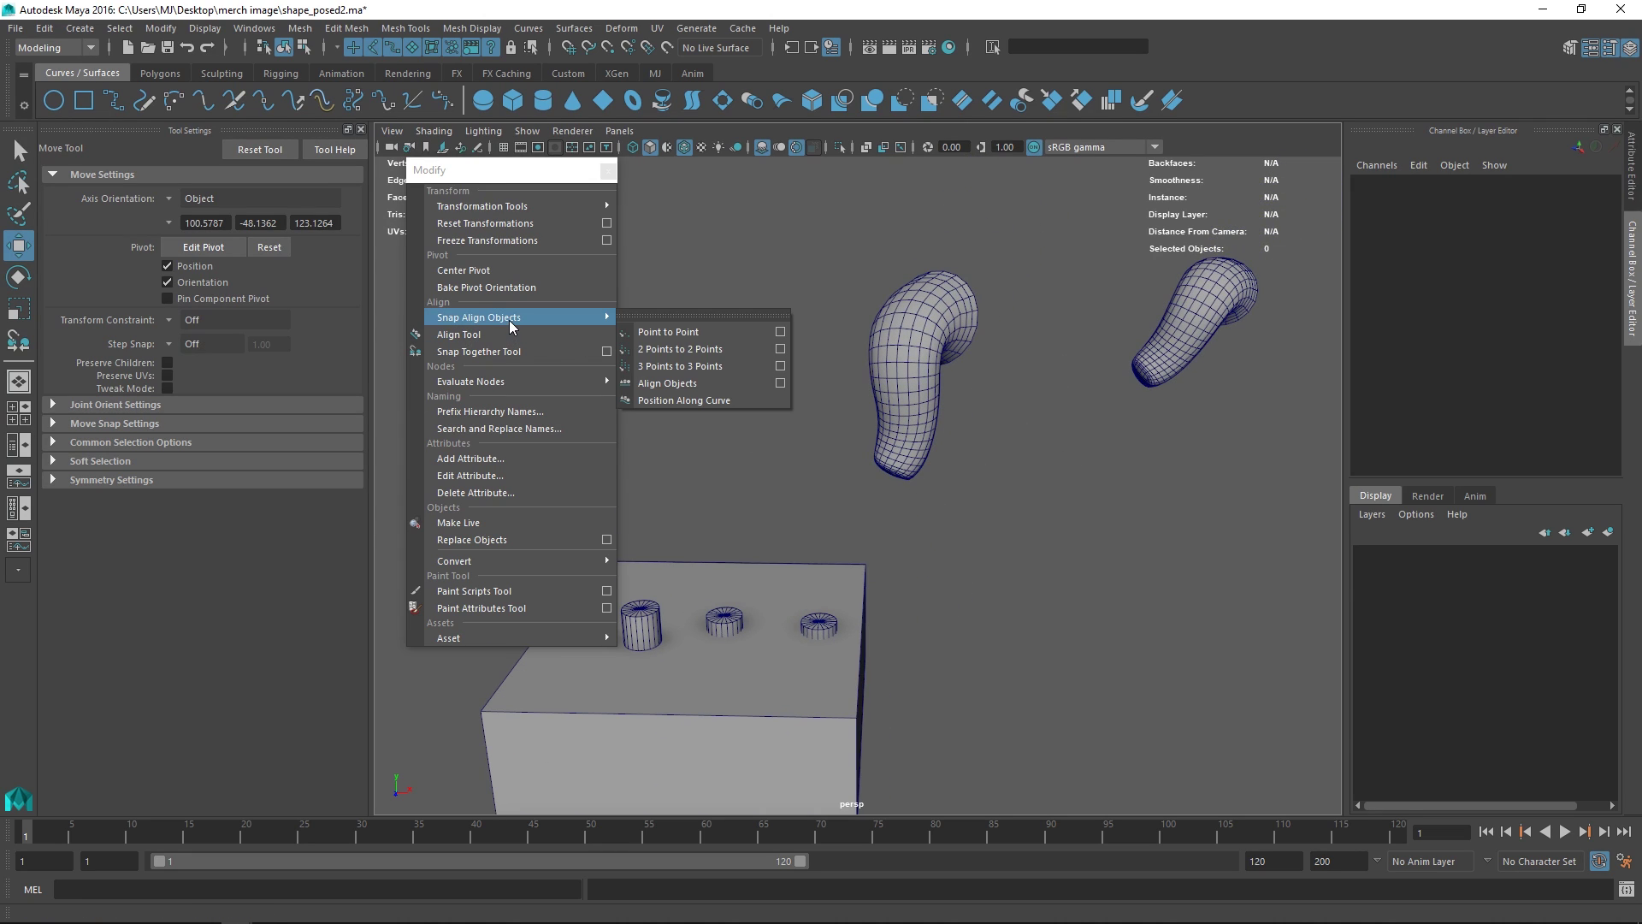
left_click_drag(996, 468, 1034, 480, "alt")
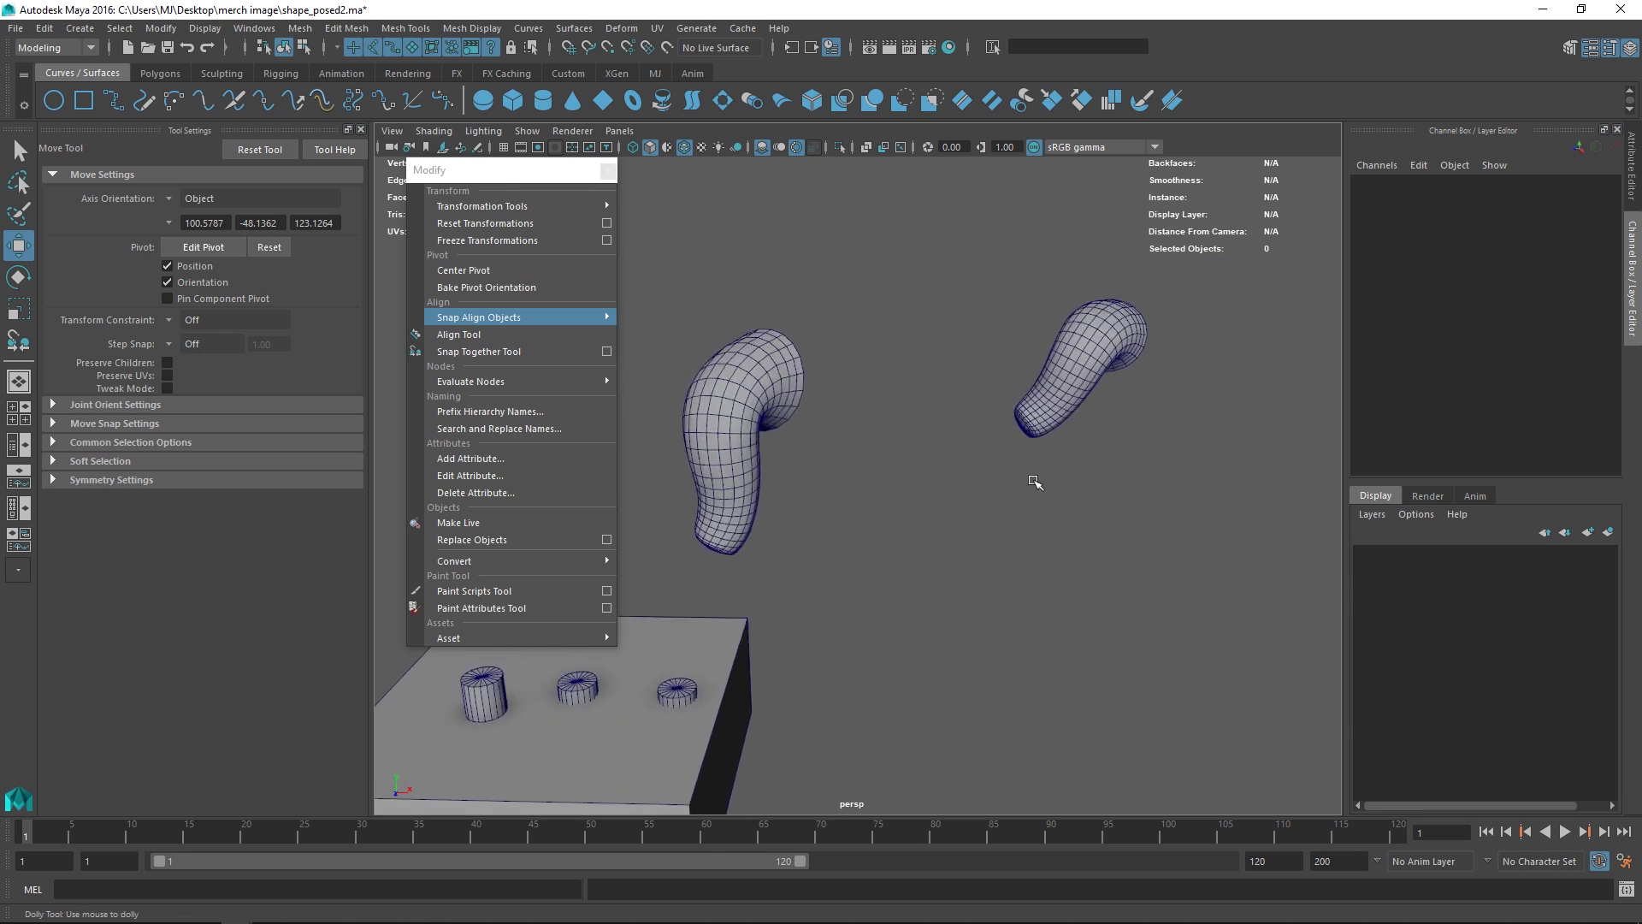
scroll(984, 427, "up", 3)
left_click_drag(984, 427, 1213, 359, "alt")
key("q")
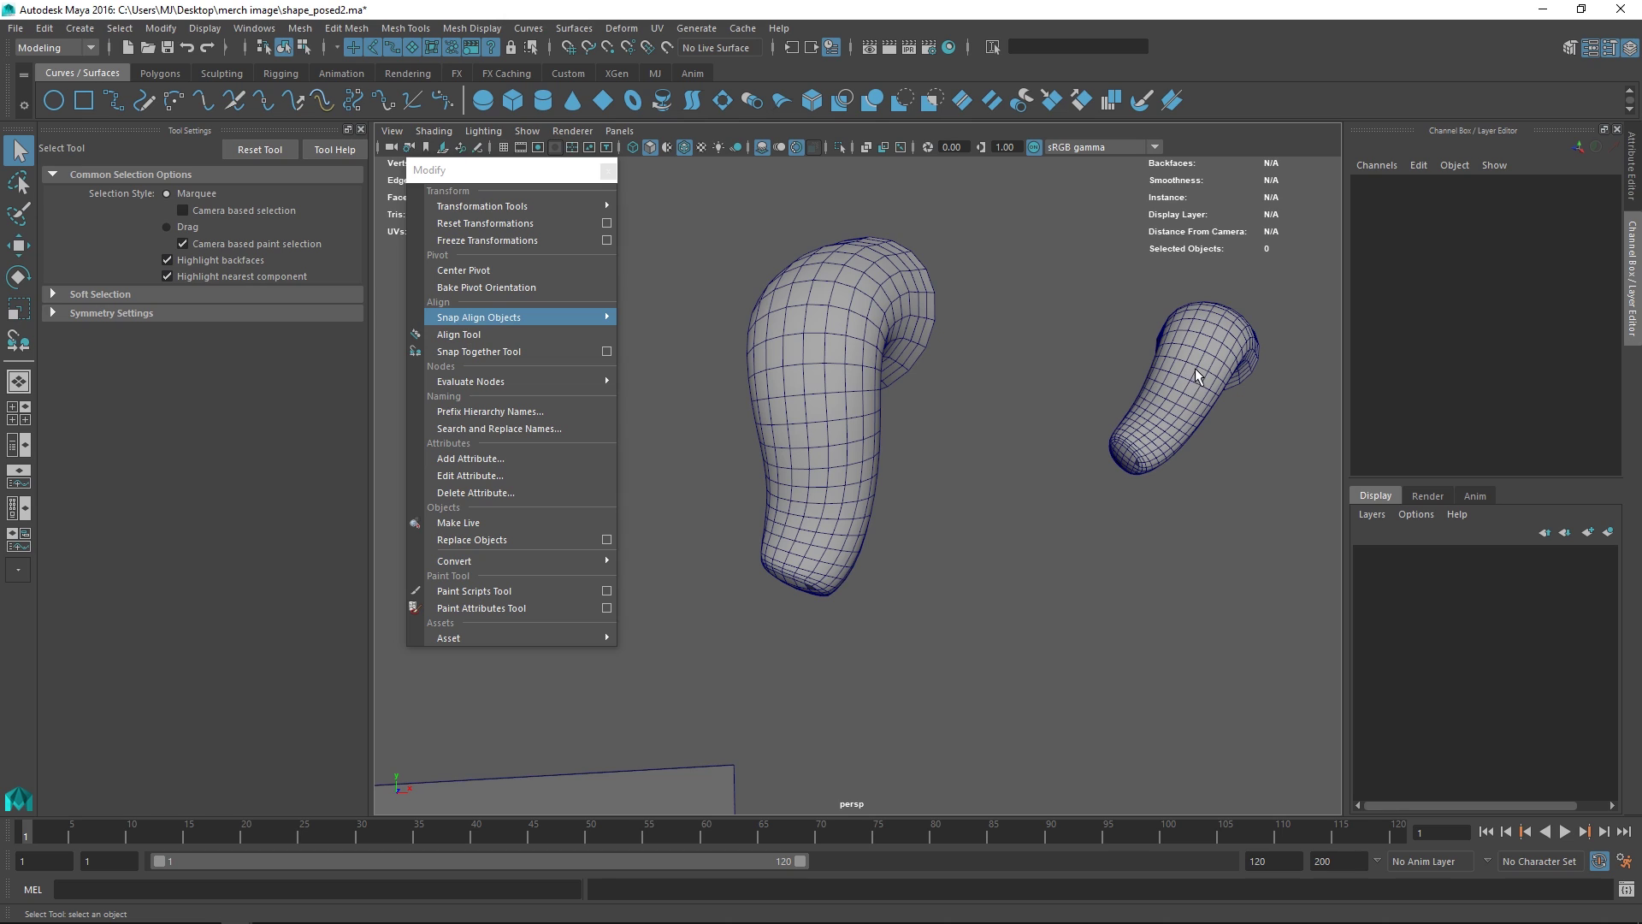
left_click(1159, 370)
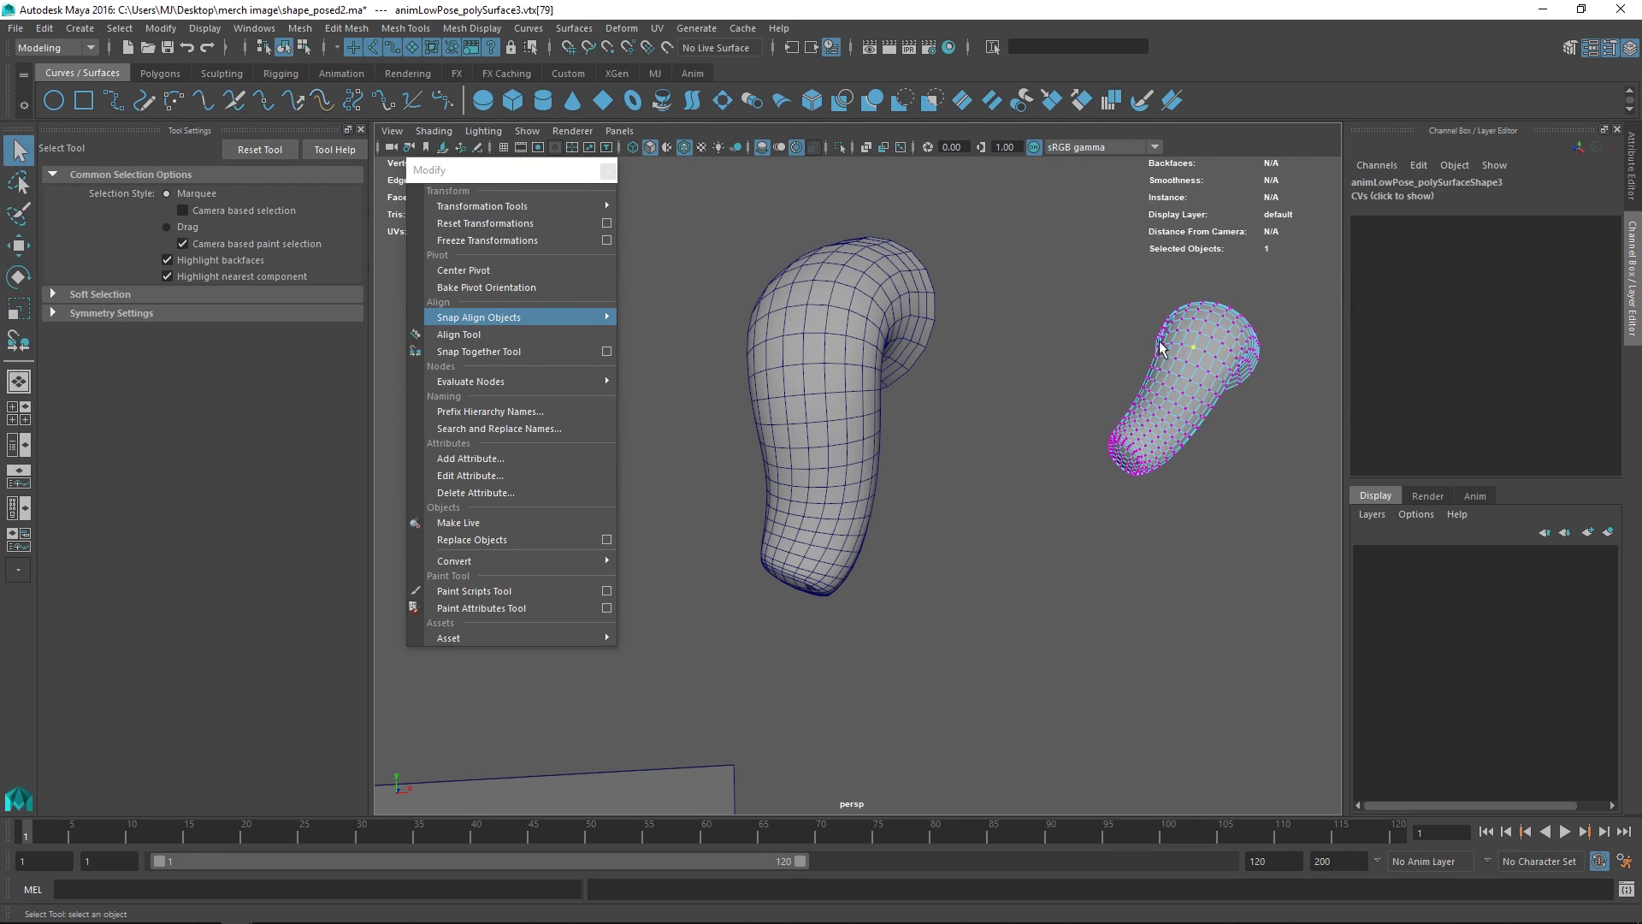
left_click_drag(843, 346, 860, 340, "alt")
right_click_drag(860, 341, 817, 355)
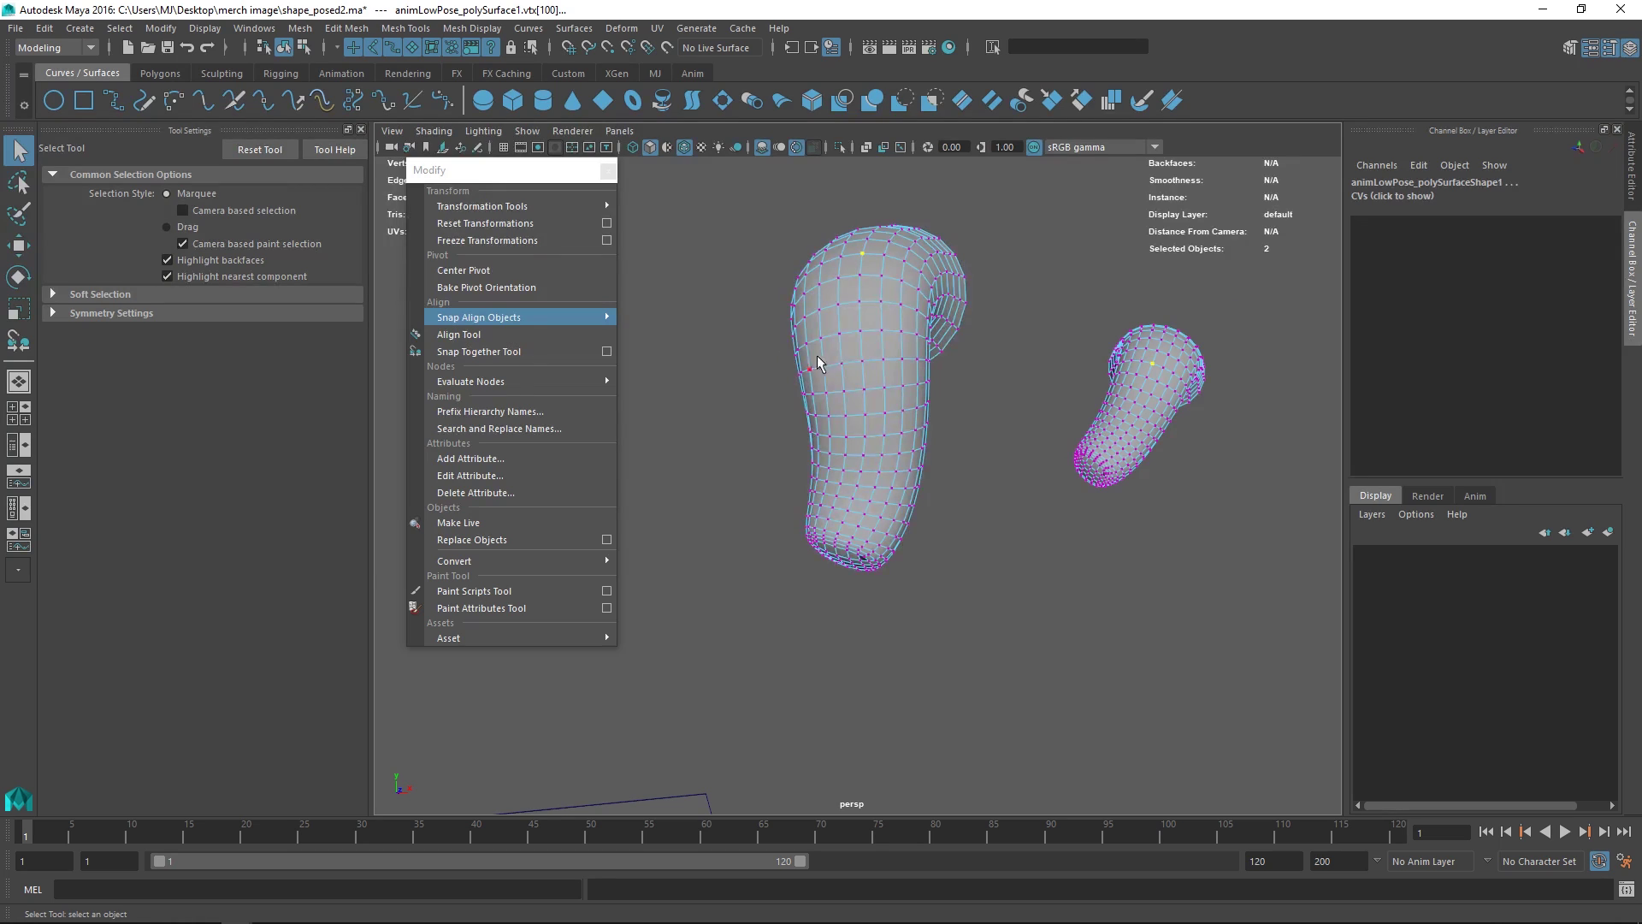
Snap the two bent tubes together at their selected vertices with Point to Point, and undo the snap
left_click_drag(964, 314, 747, 332, "alt")
mouse_move(554, 318)
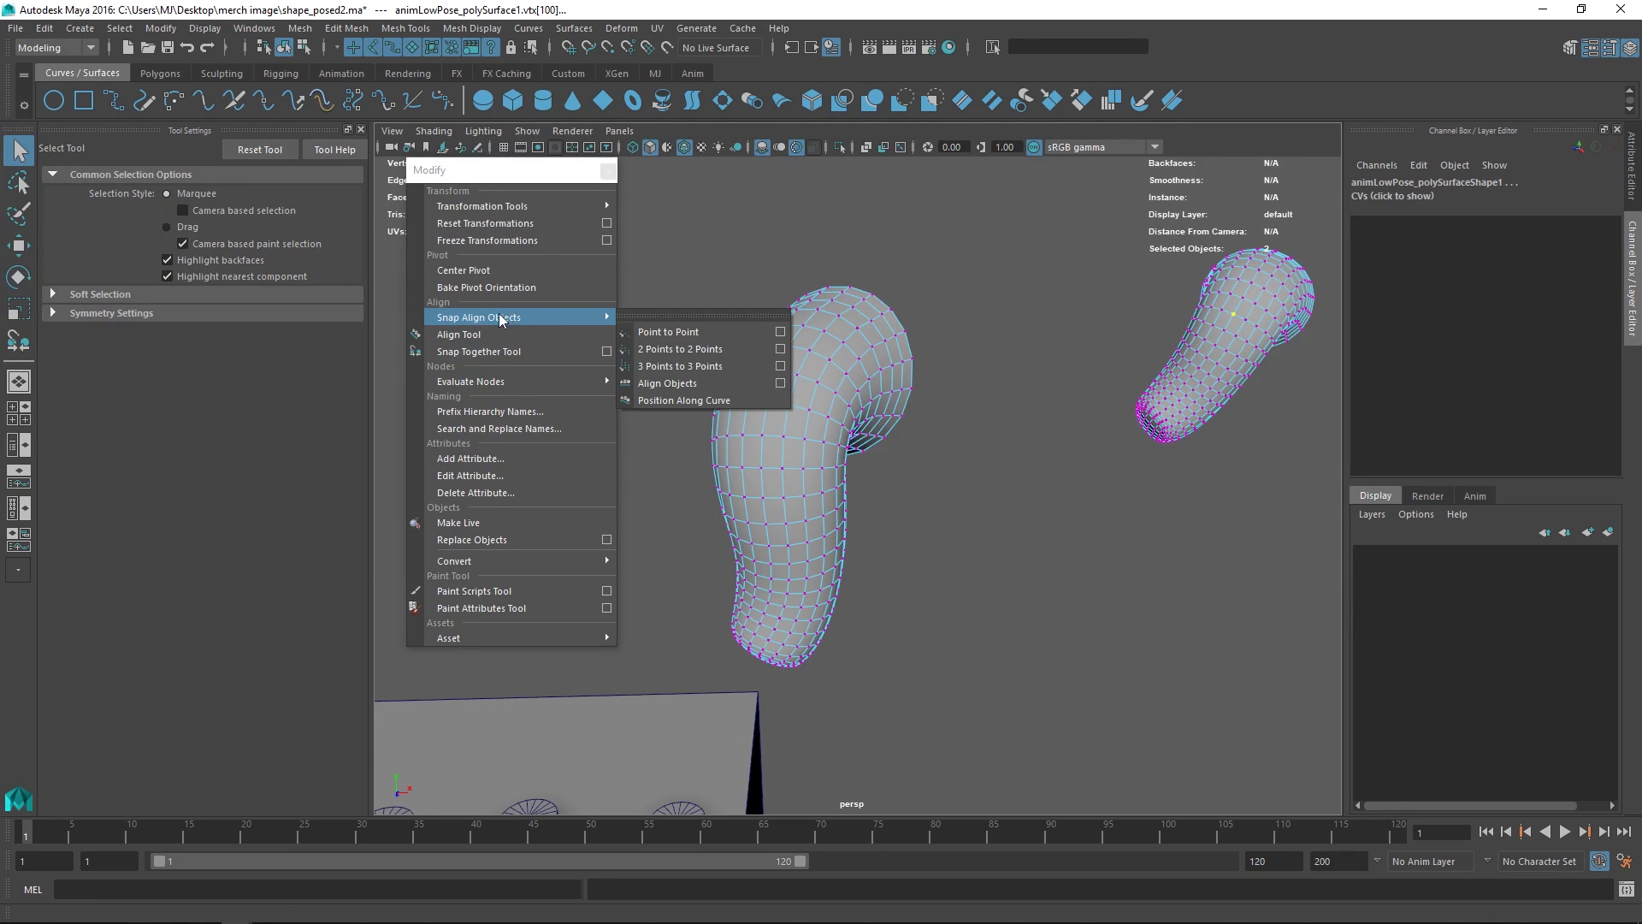
left_click(655, 330)
left_click_drag(655, 328, 861, 364, "alt")
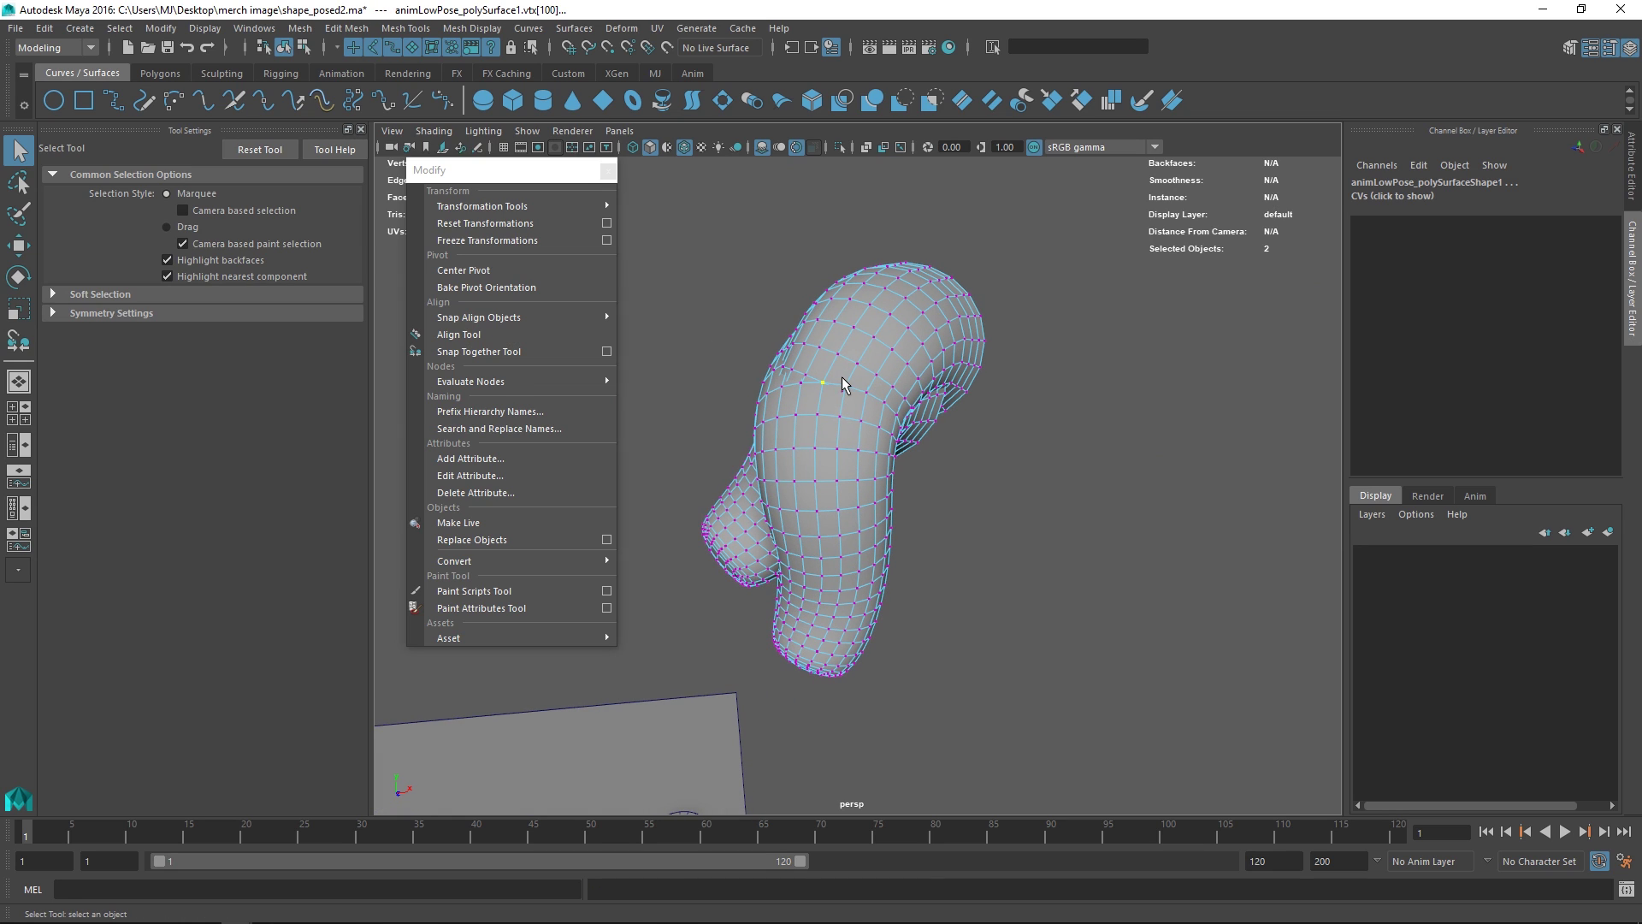
key("ctrl+z")
key("ctrl+z")
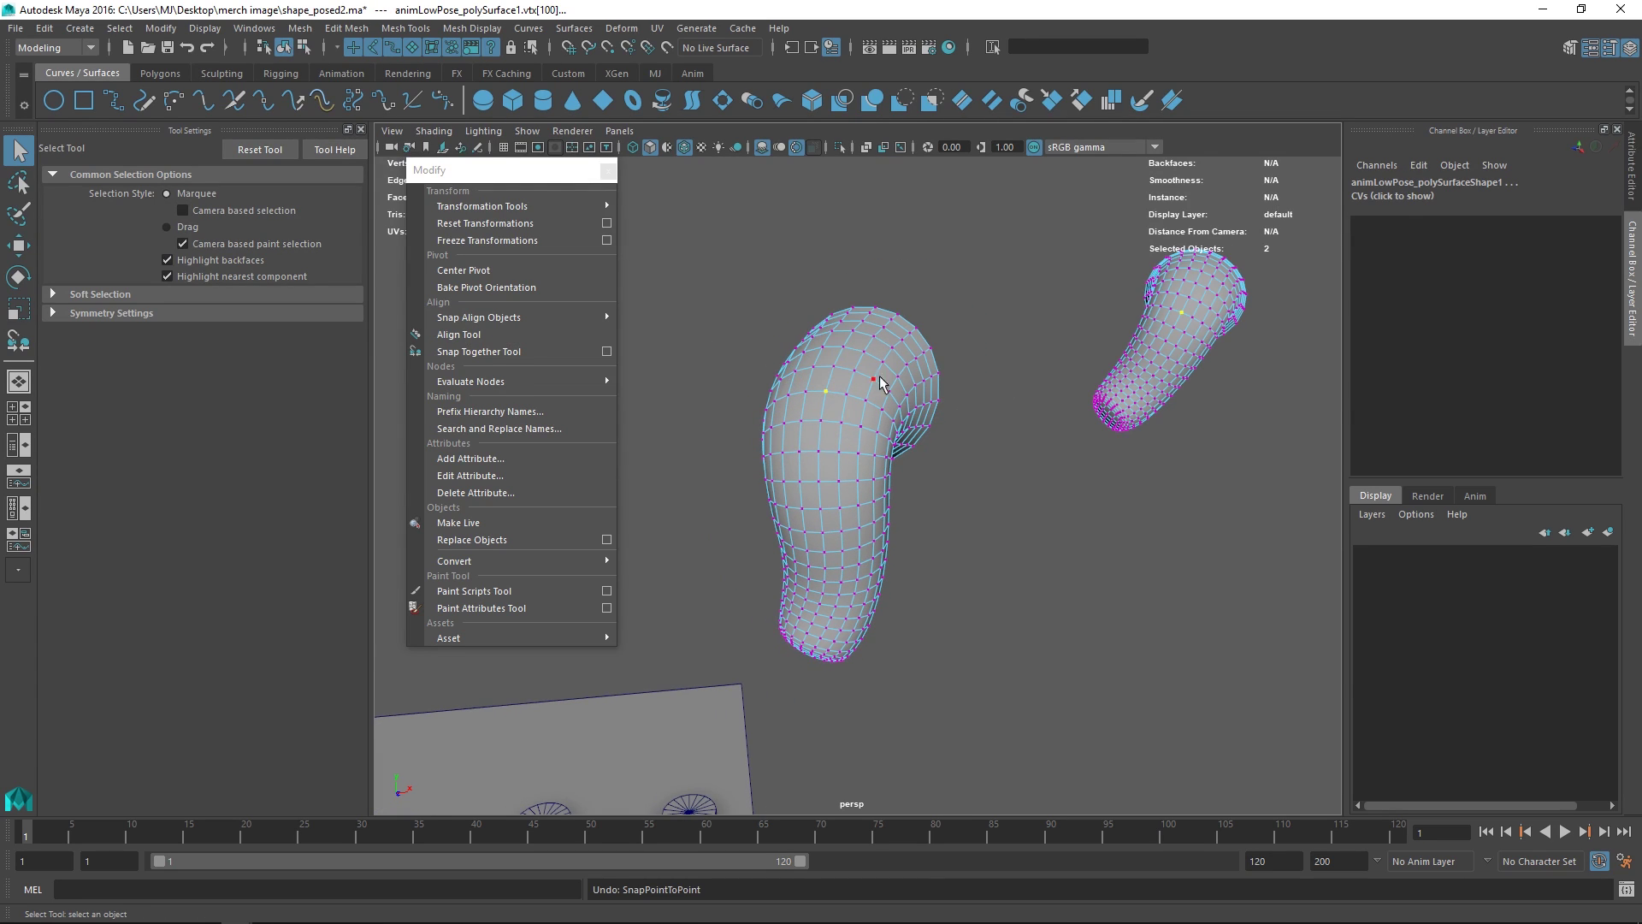
Return both bent tubes to object selection and freeze the transformations of the tube farther from the box
left_click_drag(1050, 378, 1020, 515, "alt")
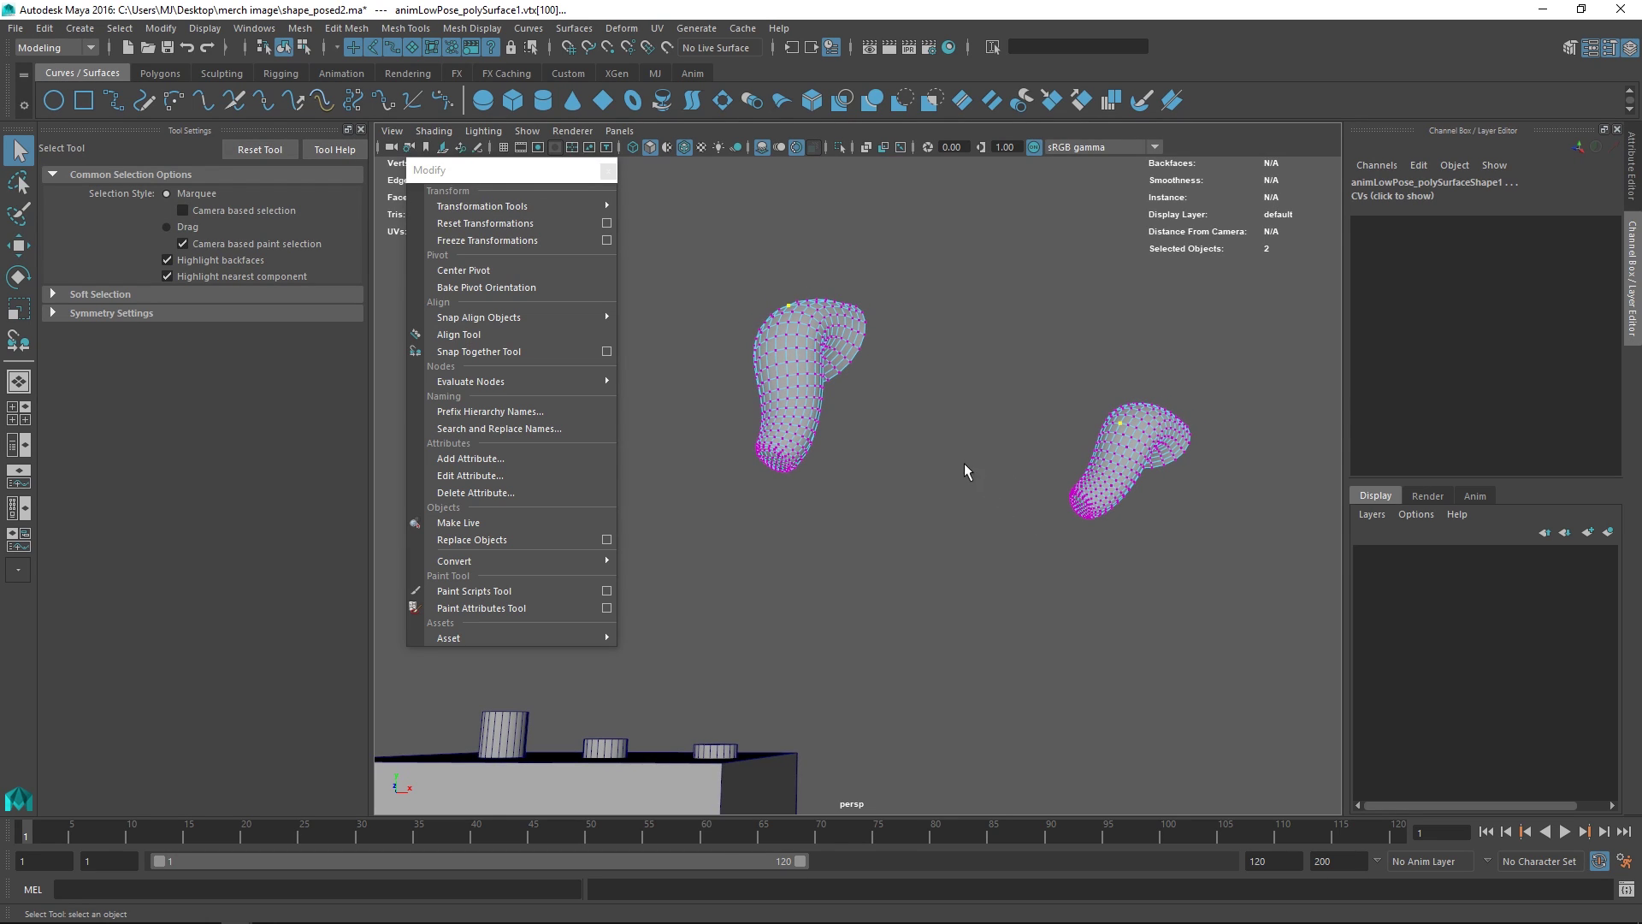
right_click_drag(814, 375, 886, 319)
right_click_drag(1142, 465, 1199, 418)
left_click(1169, 432)
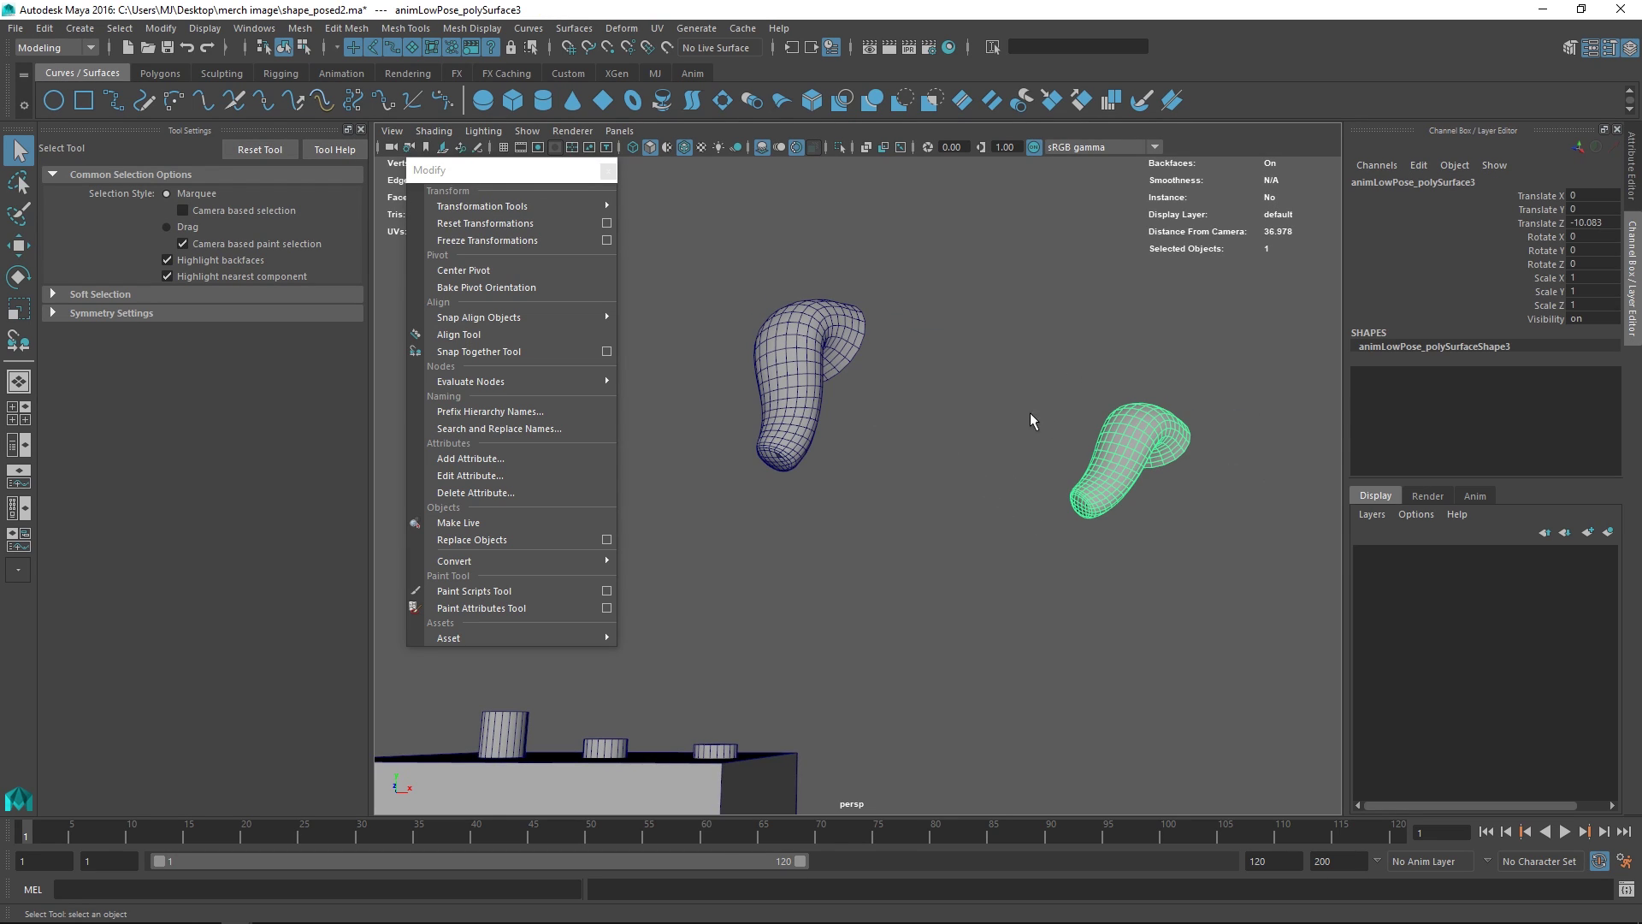
left_click(161, 28)
left_click(247, 109)
Move the frozen tube across to the tube beside the box, undo the move, and clear the selection
left_click_drag(1018, 372, 1154, 466, "alt")
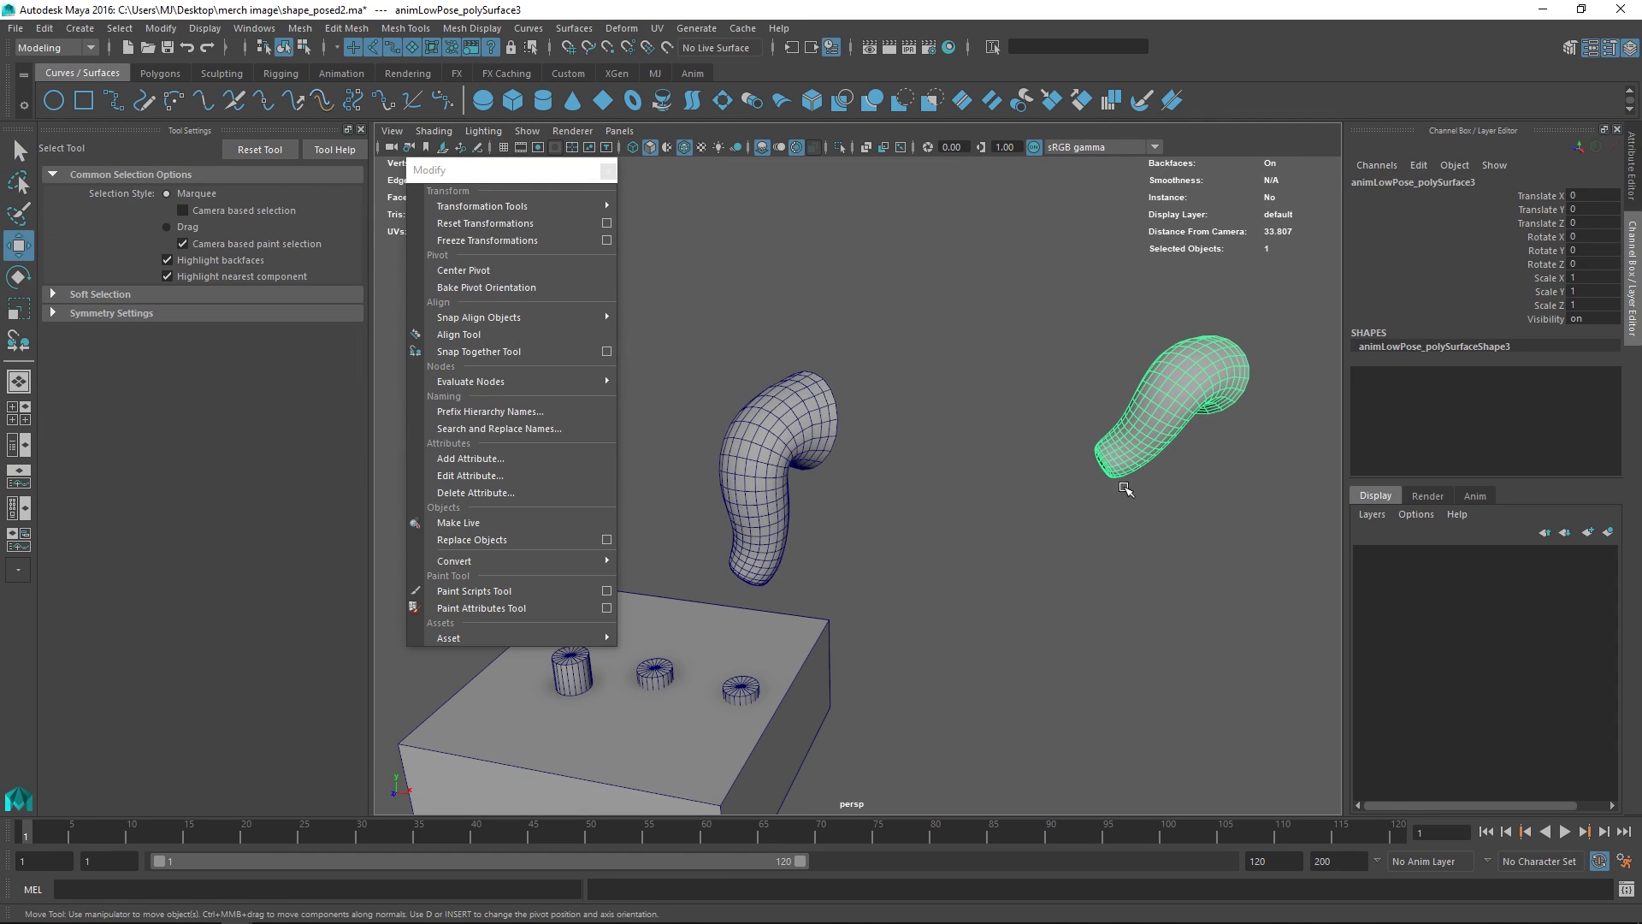
key("w")
left_click_drag(1244, 511, 825, 615)
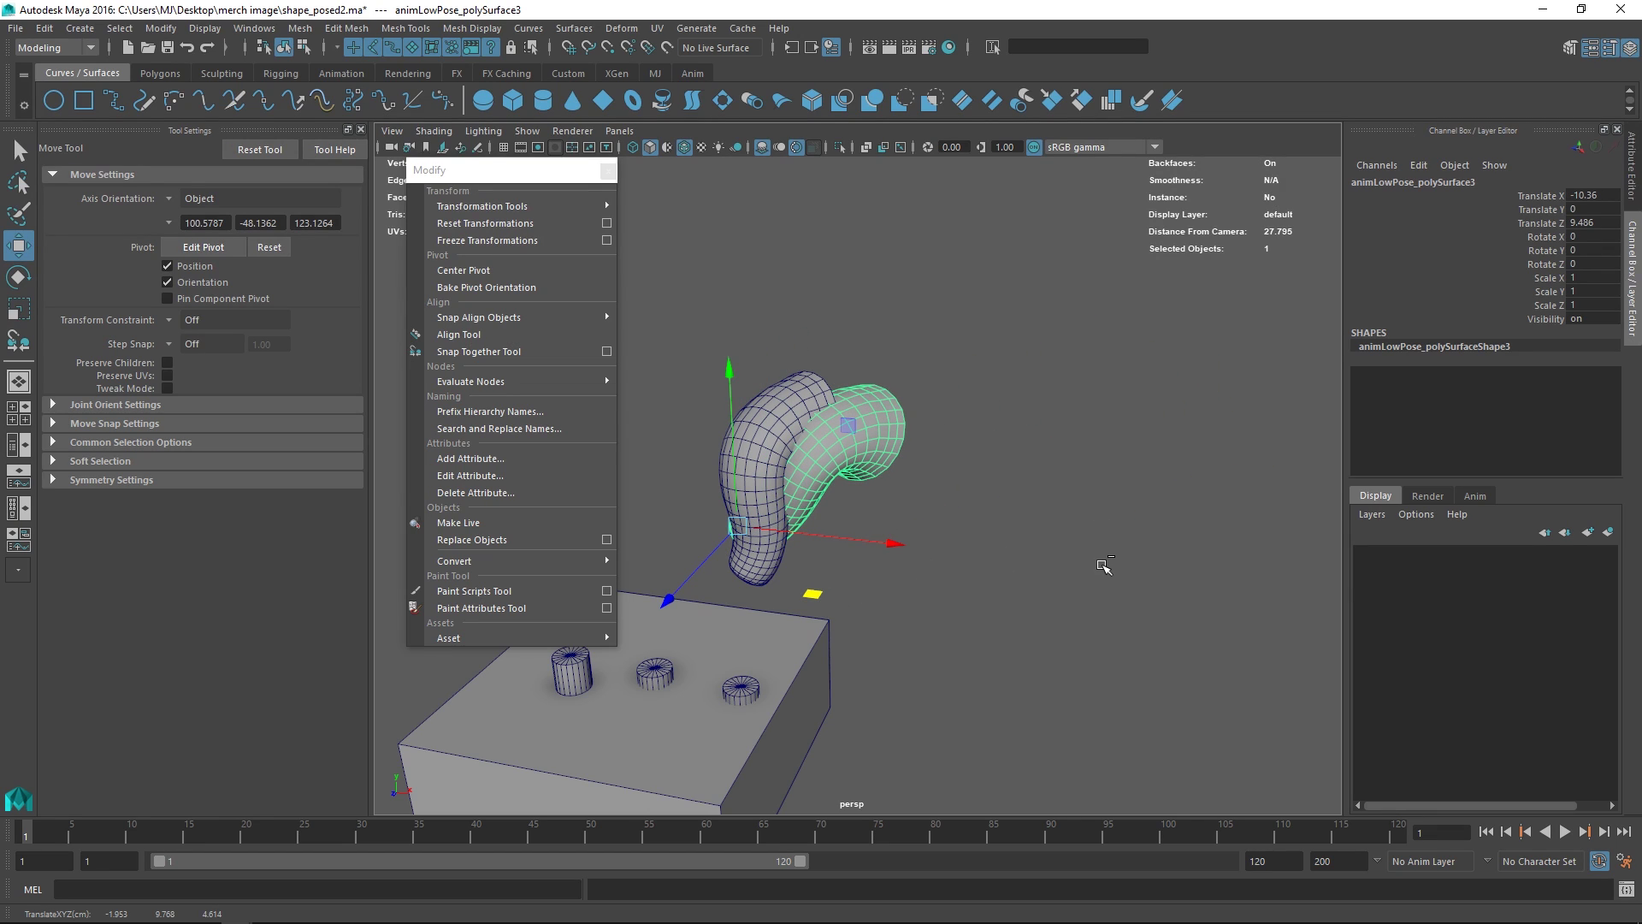
key("ctrl+z")
left_click(1109, 558)
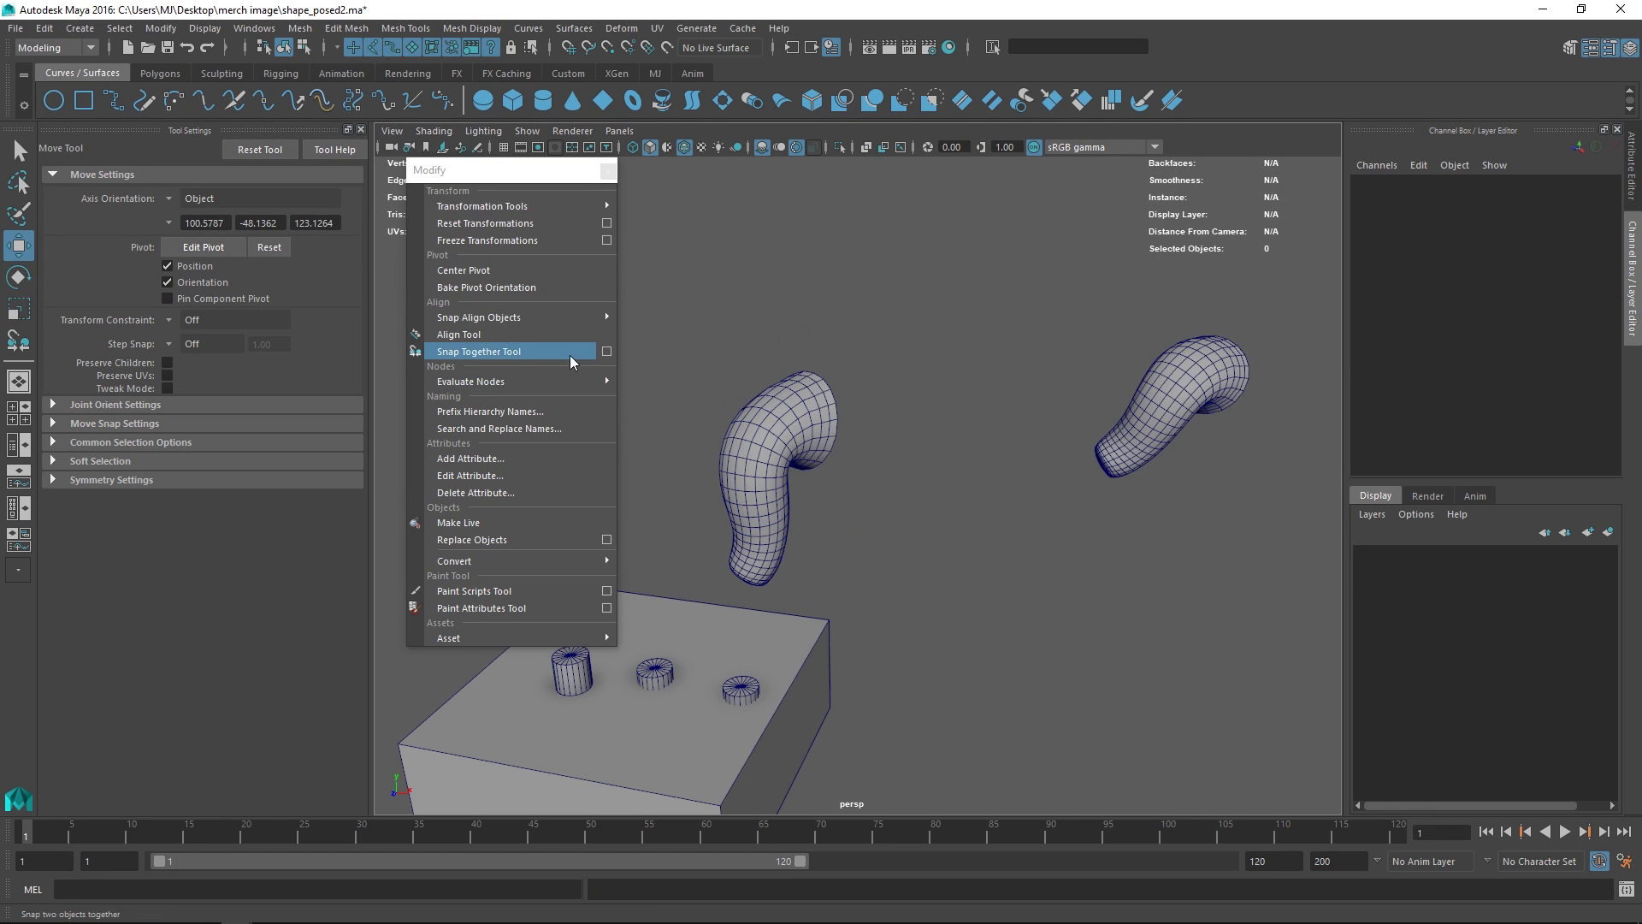
Duplicate the bent tube beside the box, rotate the copy about -37.7° in Z, and delete the copy
mouse_move(525, 315)
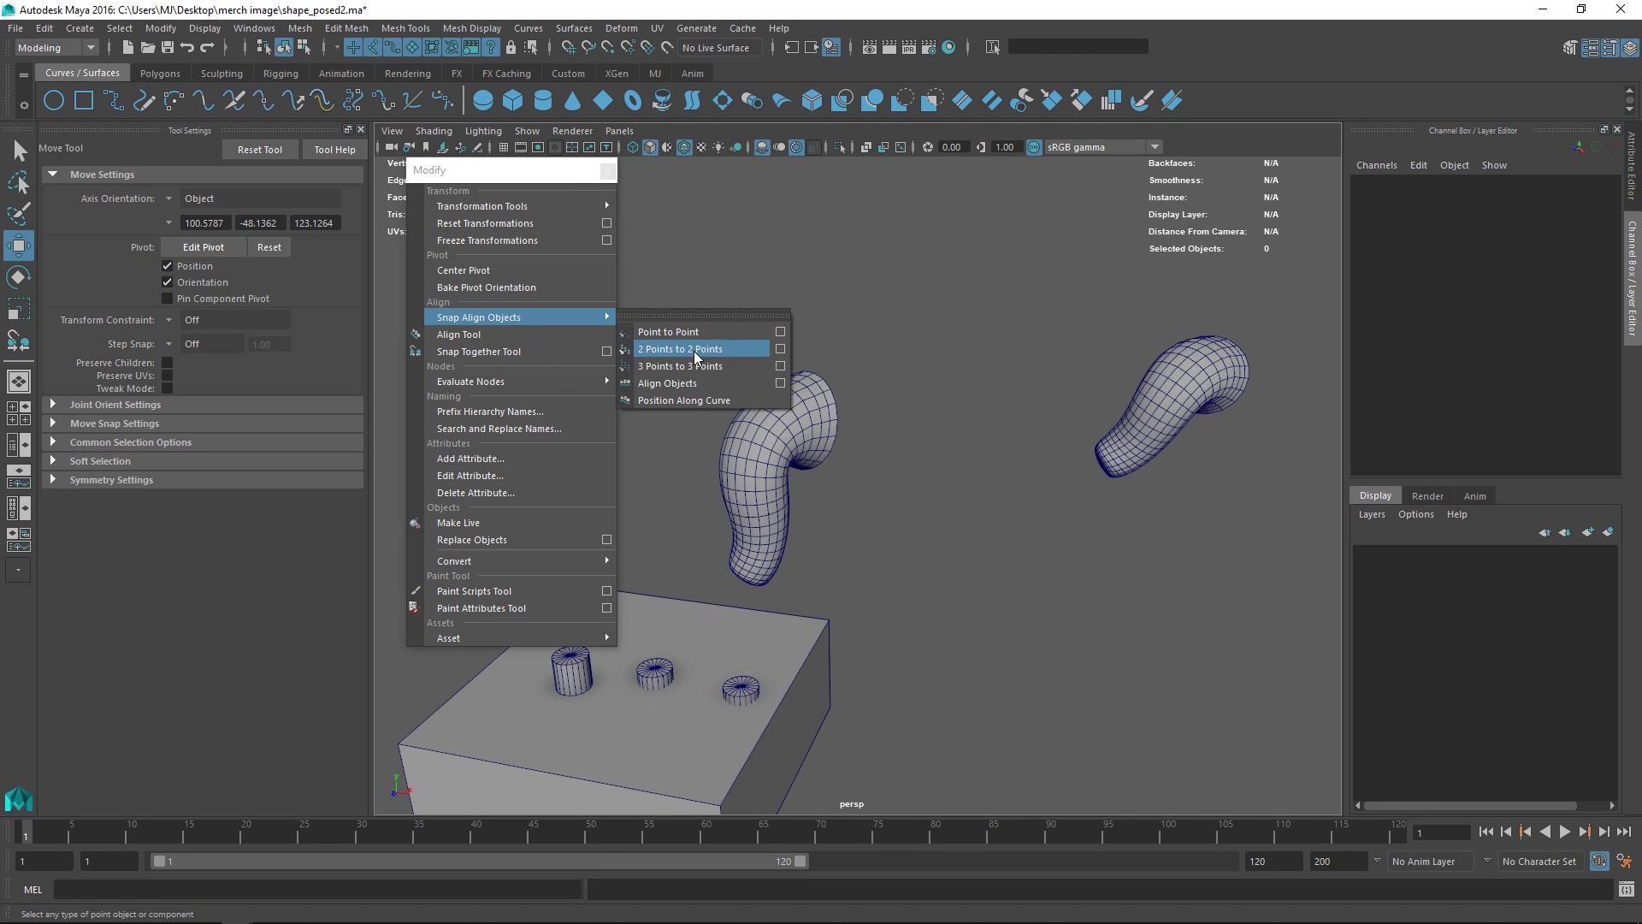
left_click(910, 443)
key("ctrl+z")
left_click_drag(910, 442, 847, 433, "alt")
key("ctrl+d")
key("e")
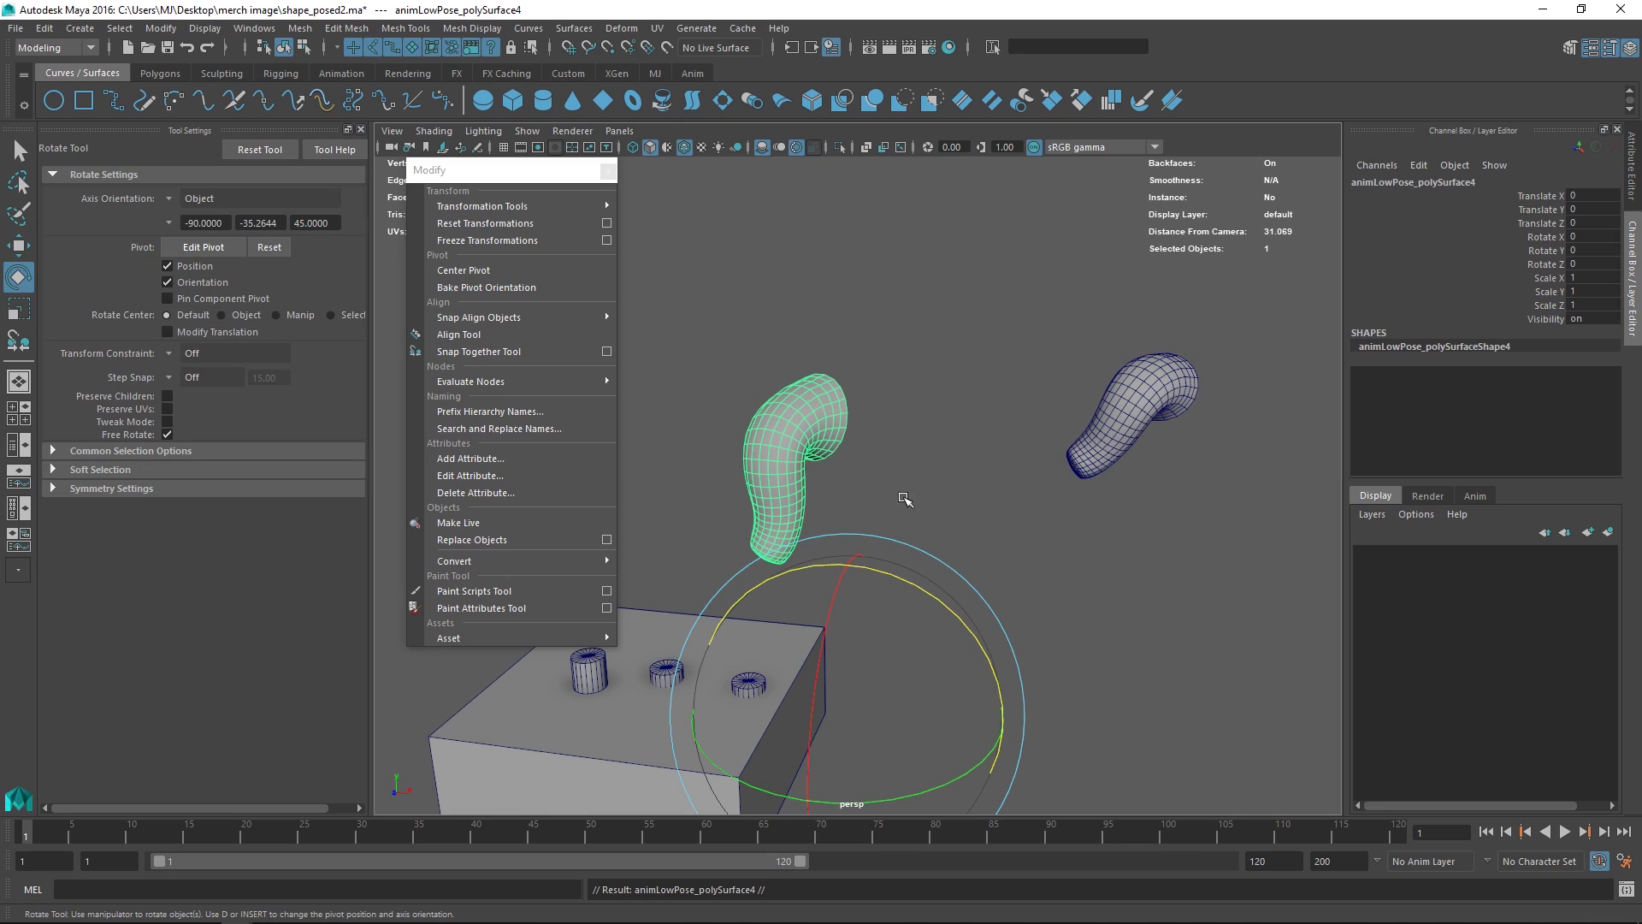
middle_click_drag(906, 498, 1065, 580)
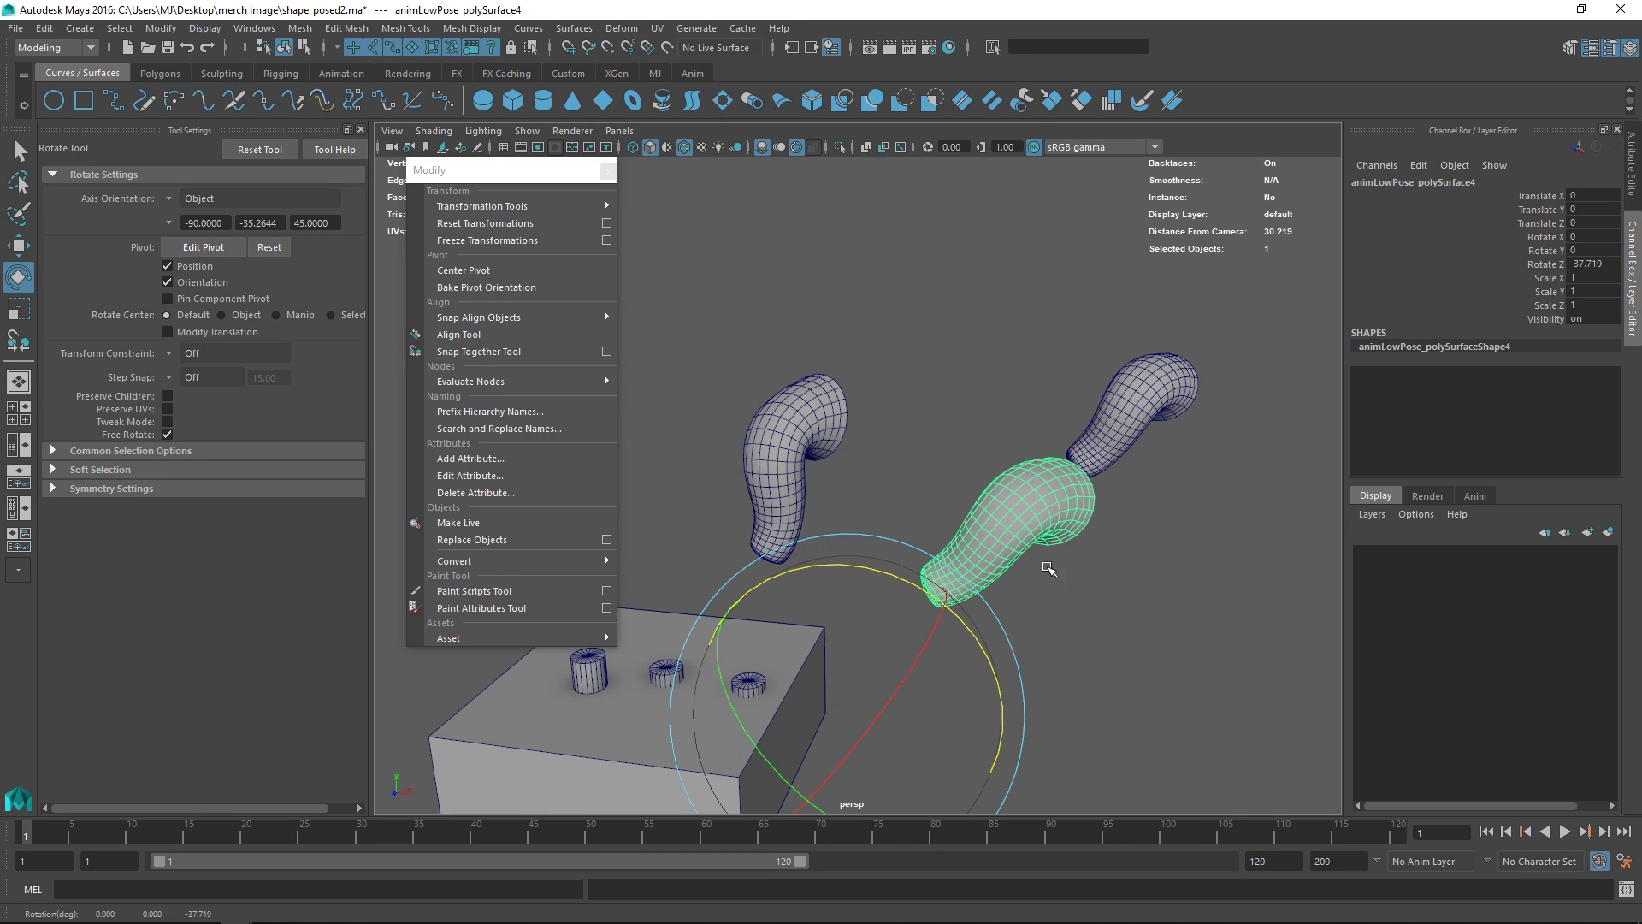
left_click_drag(1049, 568, 1065, 536, "alt")
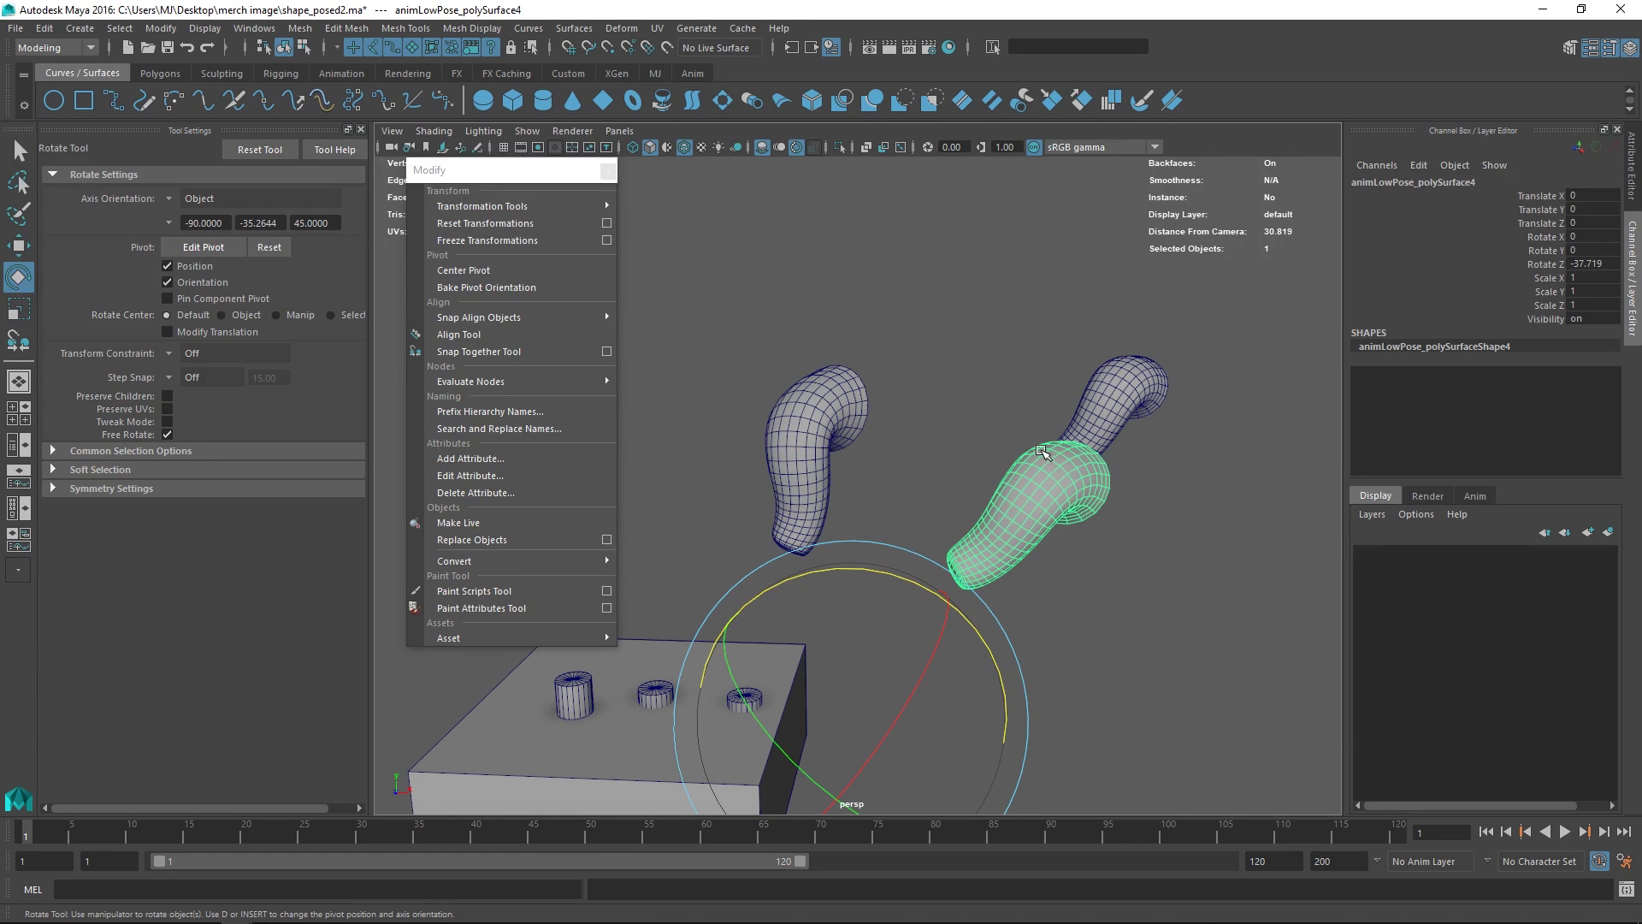
key("Delete")
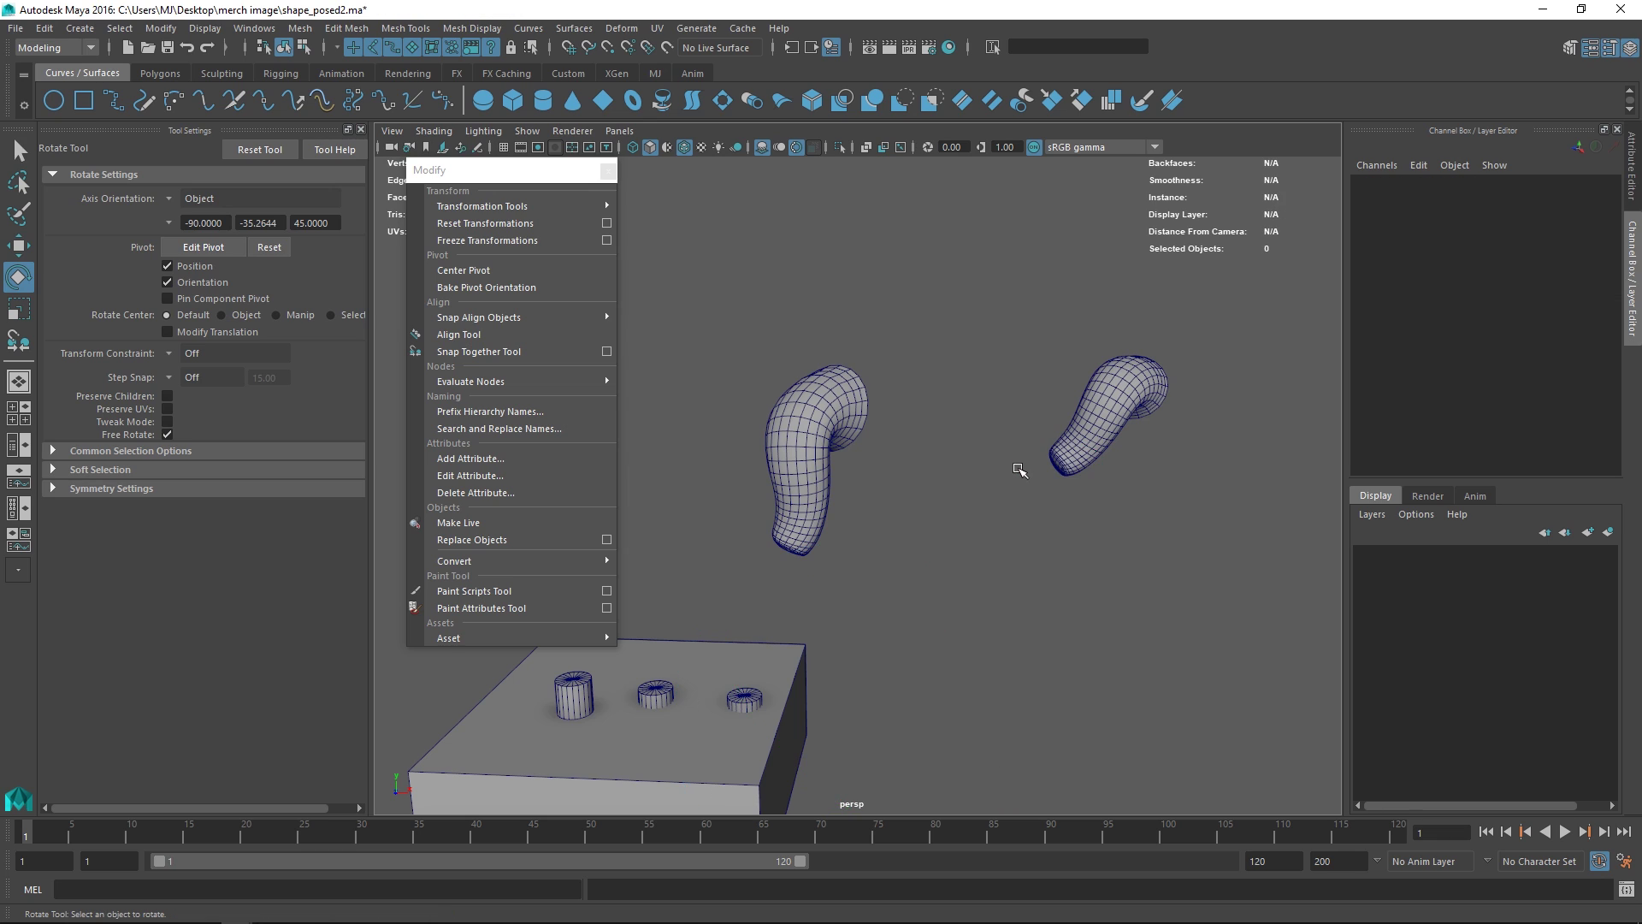
Select two vertices beside the hole at the lower tip of the bent tube farther from the box
left_click(1070, 438)
key("q")
right_click_drag(1089, 410, 1137, 516, "alt")
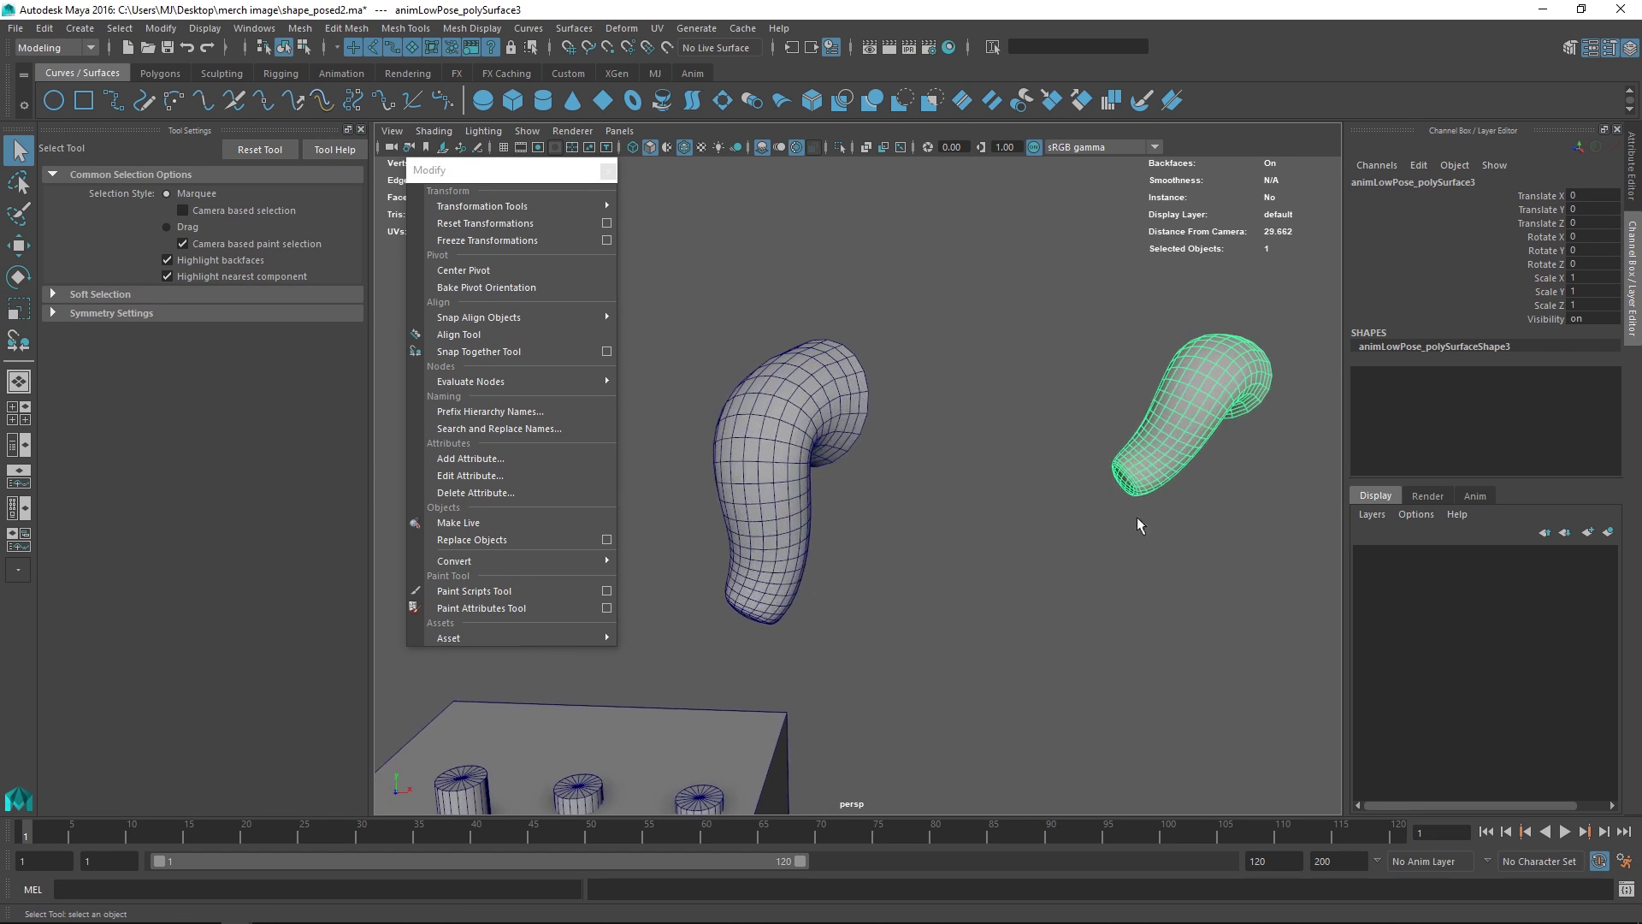
key("F9")
left_click(1192, 431)
left_click_drag(1192, 431, 1030, 368, "alt")
right_click_drag(1030, 367, 836, 370, "alt")
left_click(1120, 483)
left_click(1137, 477)
middle_click_drag(836, 369, 964, 490, "alt")
right_click_drag(964, 491, 1060, 555, "alt")
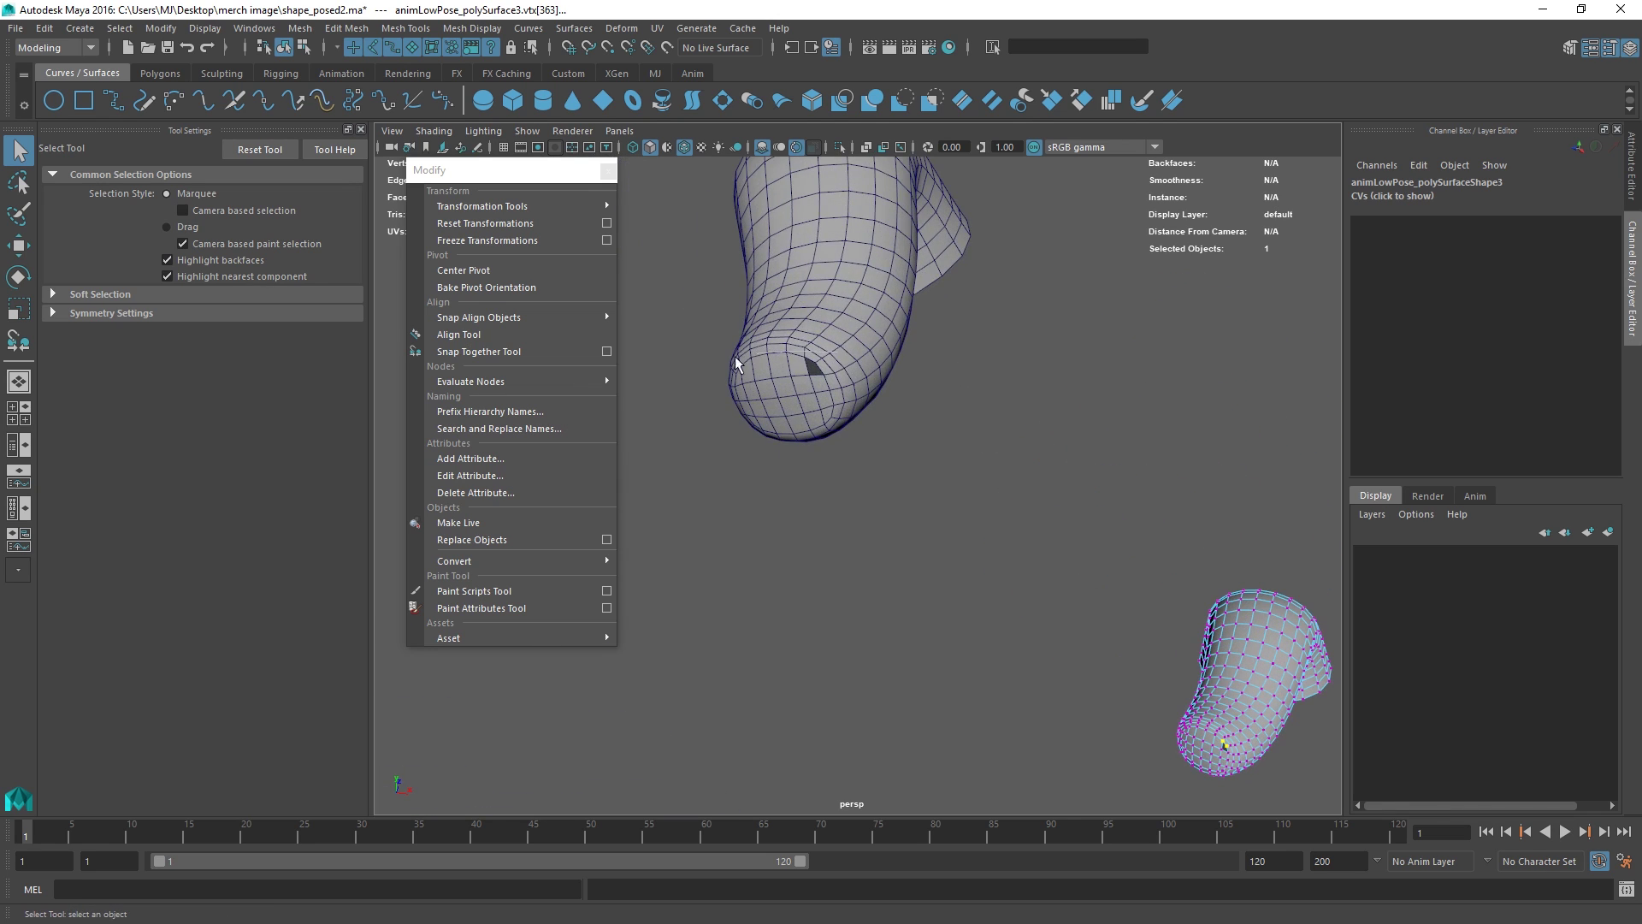
Add the two matching tip vertices on the tube beside the box to the selection
left_click(737, 360, "shift")
right_click_drag(908, 369, 825, 315, "alt")
left_click_drag(1024, 193, 680, 538, "ctrl")
right_click_drag(801, 378, 787, 297, "alt")
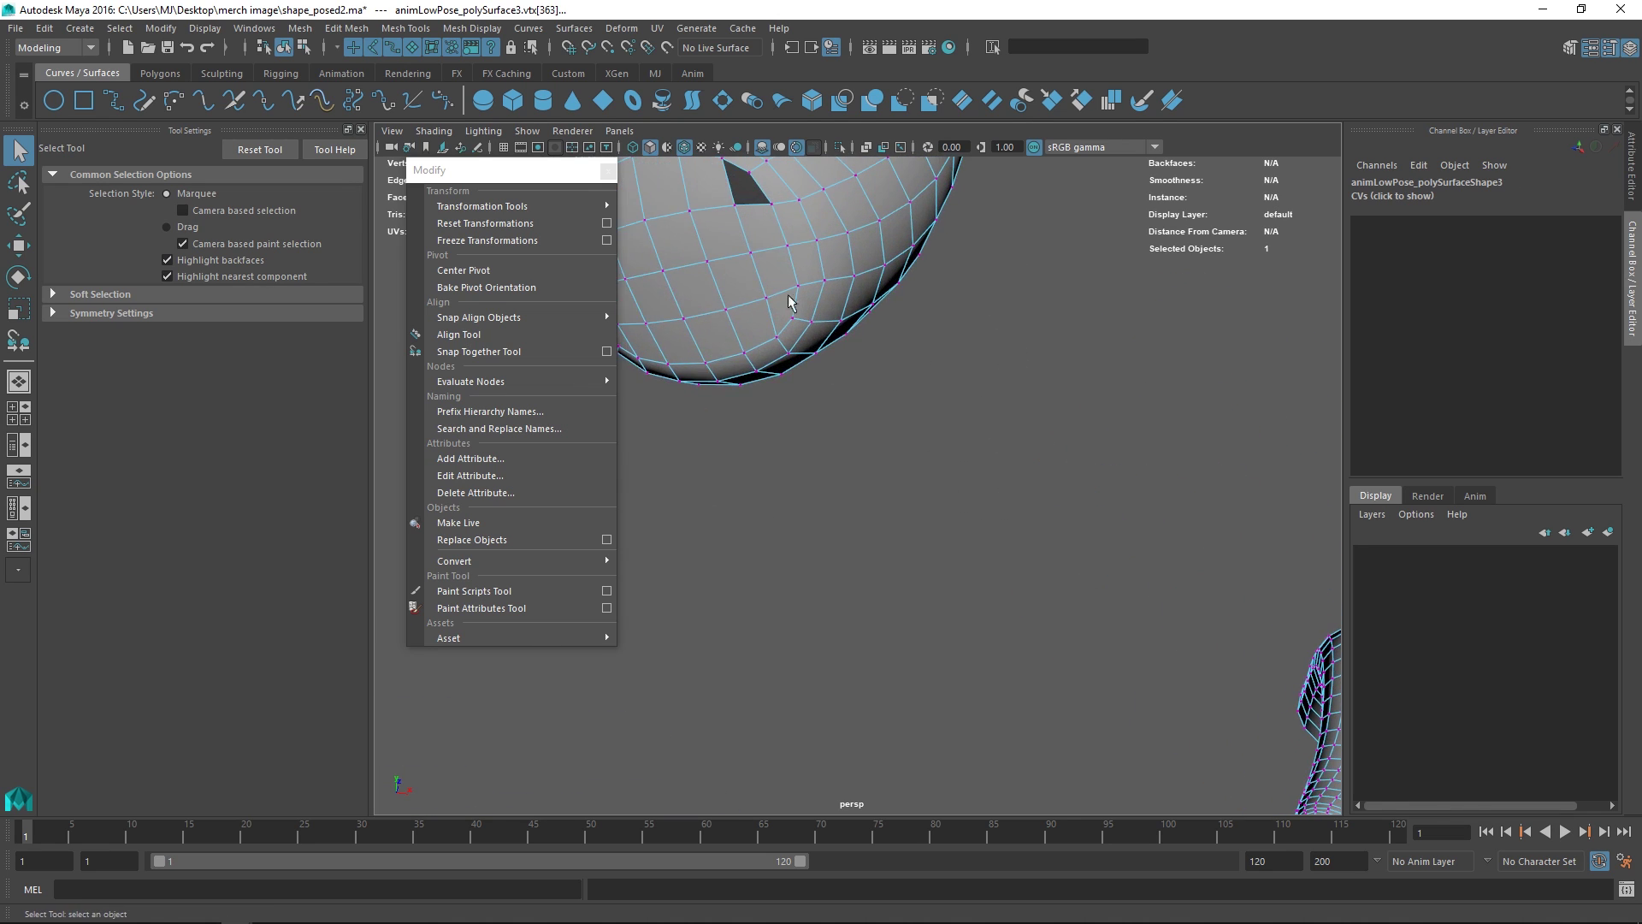
middle_click_drag(776, 251, 784, 286, "alt")
left_click(785, 289, "shift")
right_click_drag(955, 366, 782, 333, "alt")
middle_click_drag(781, 333, 662, 293, "alt")
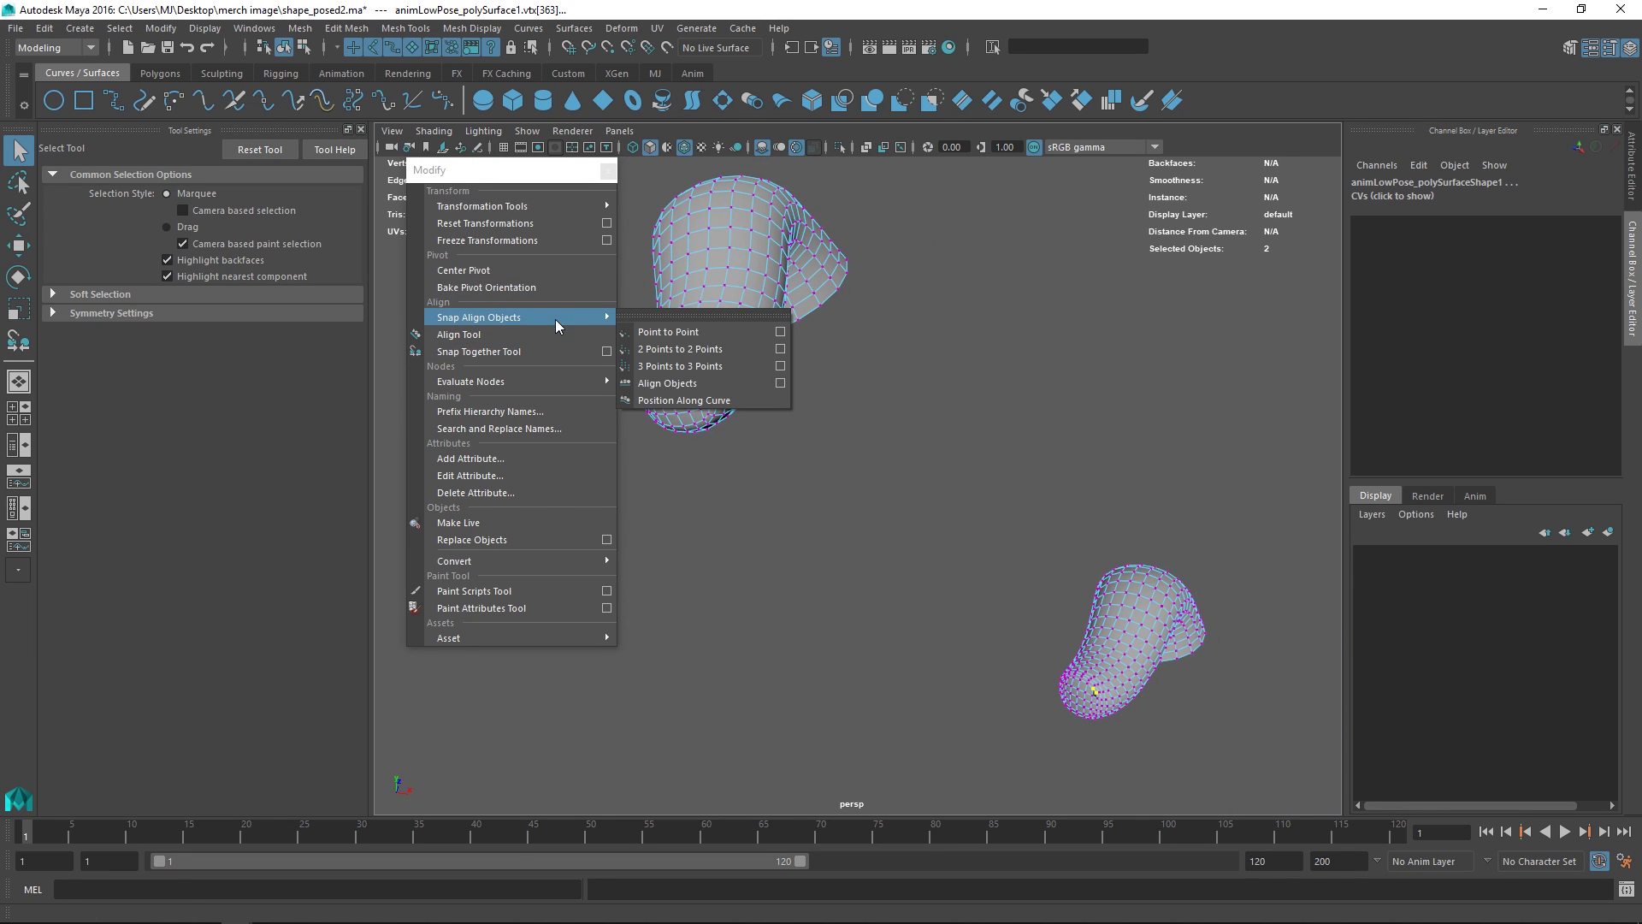
Align the tubes with 2 Points to 2 Points, compare before and after by undoing and redoing, and undo the snap
left_click(701, 345)
left_click_drag(772, 324, 952, 430, "alt")
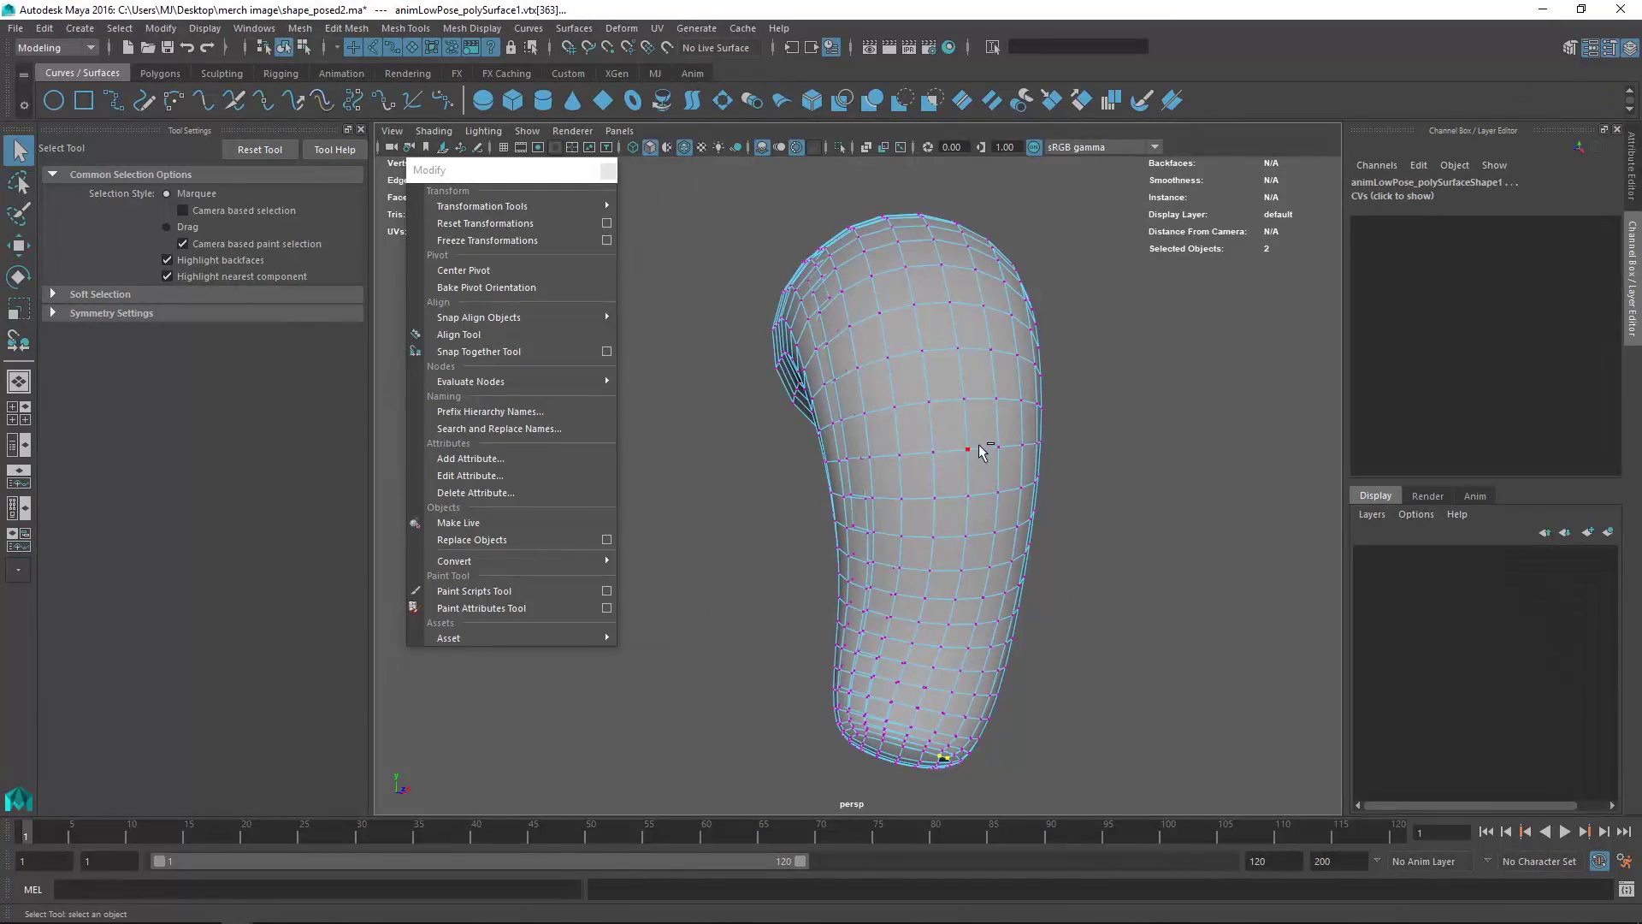
key("ctrl+z")
key("shift+z")
key("ctrl+z")
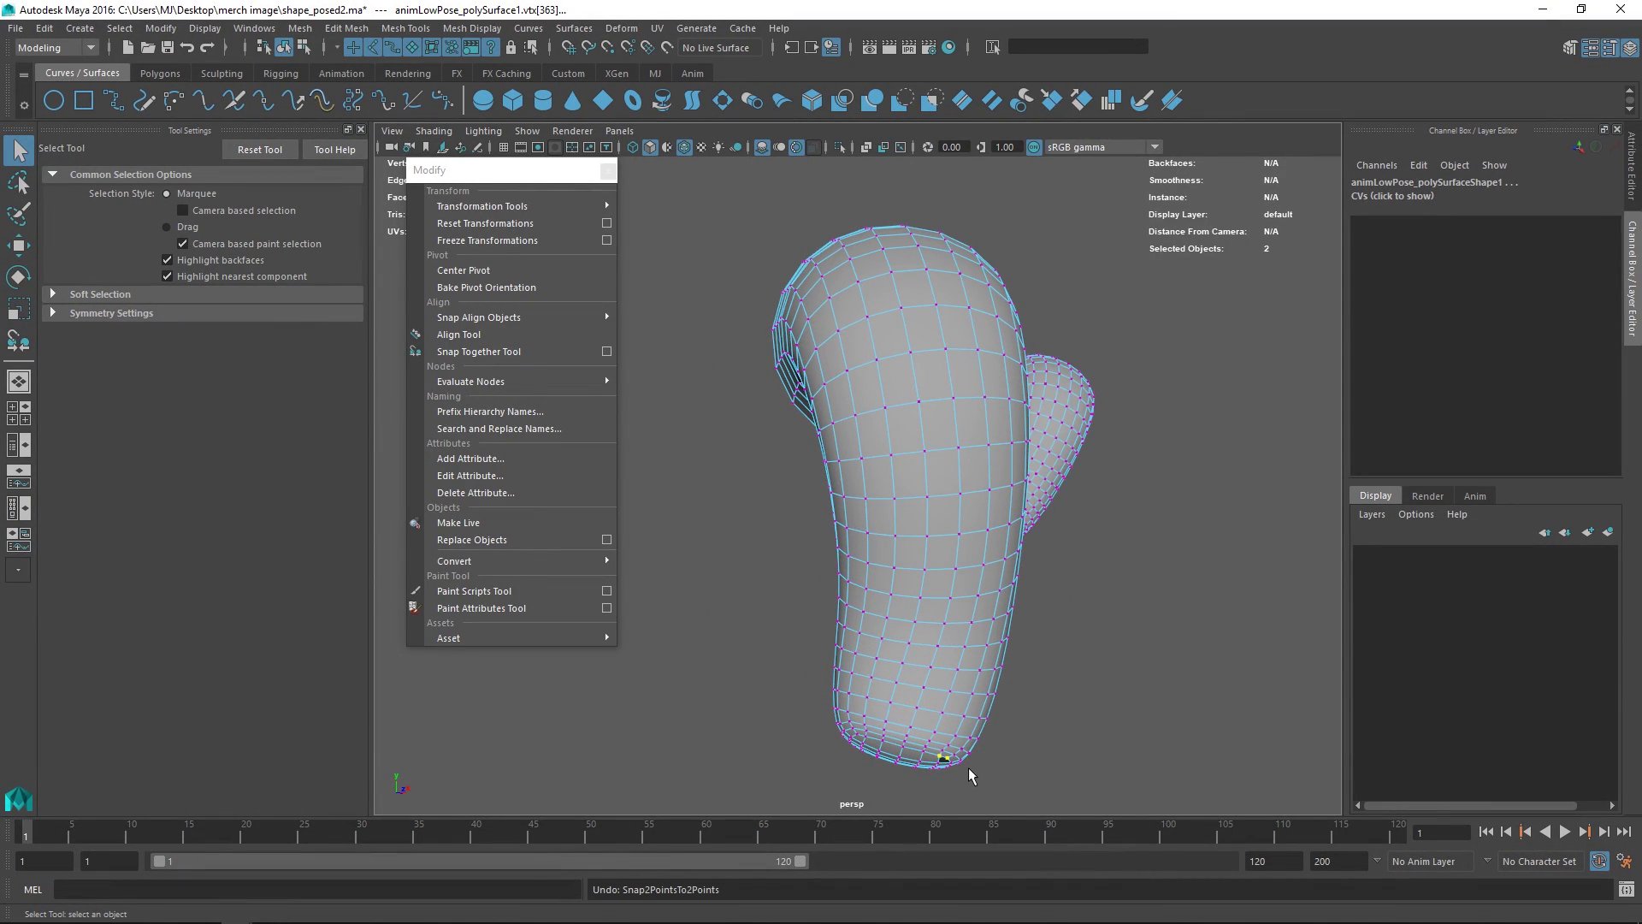
key("shift+z")
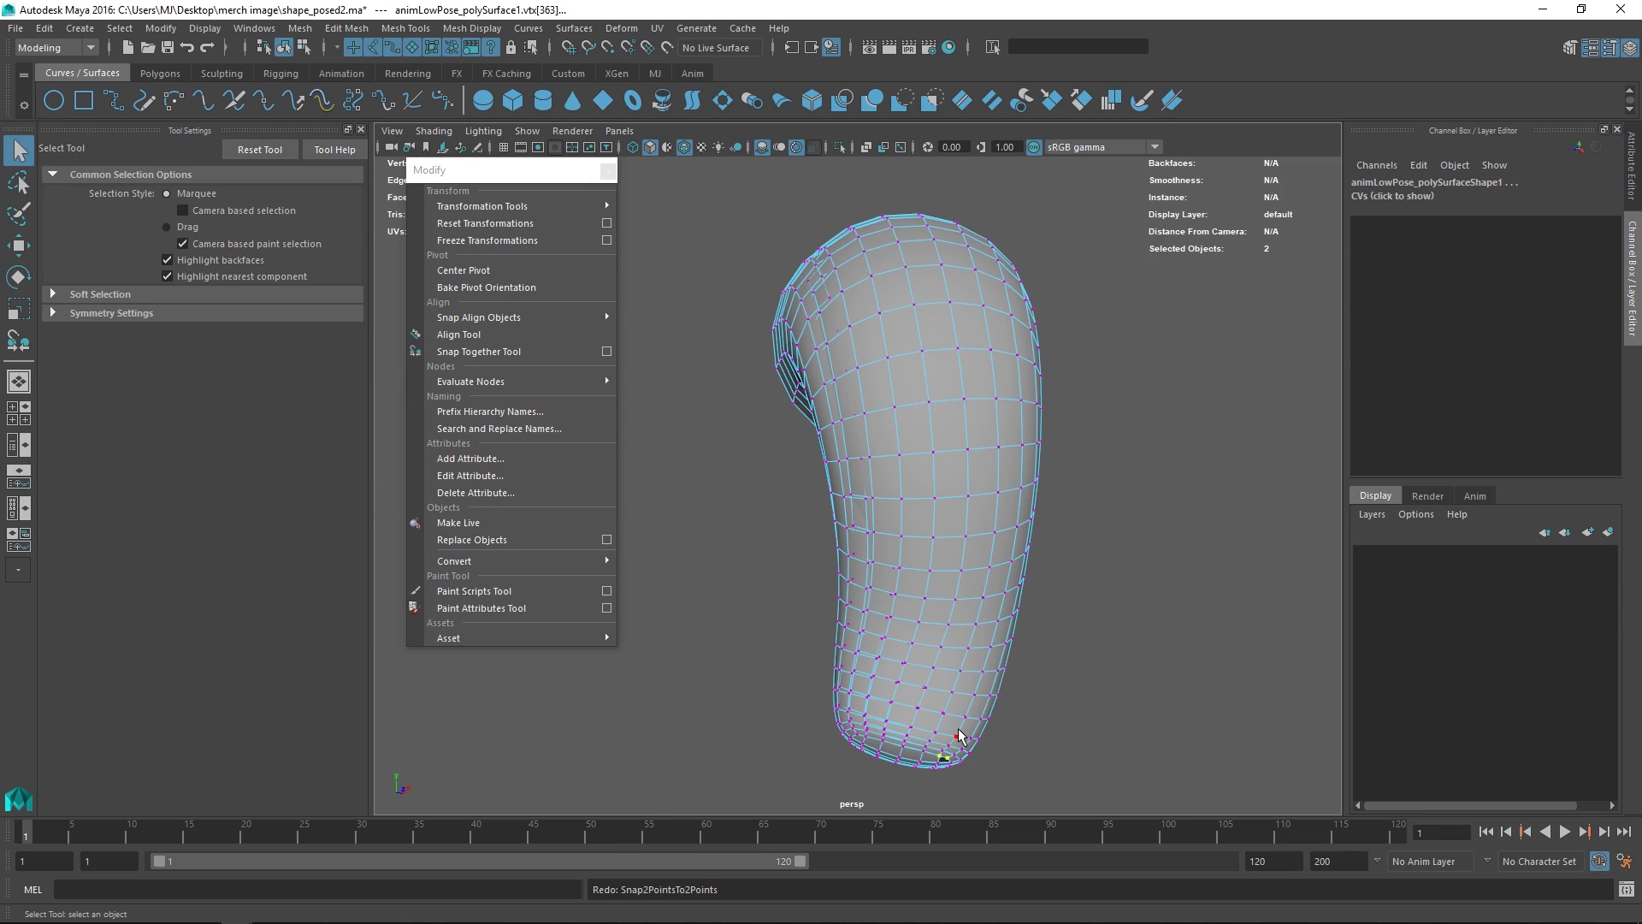
key("ctrl+z")
left_click_drag(981, 705, 1084, 635, "alt")
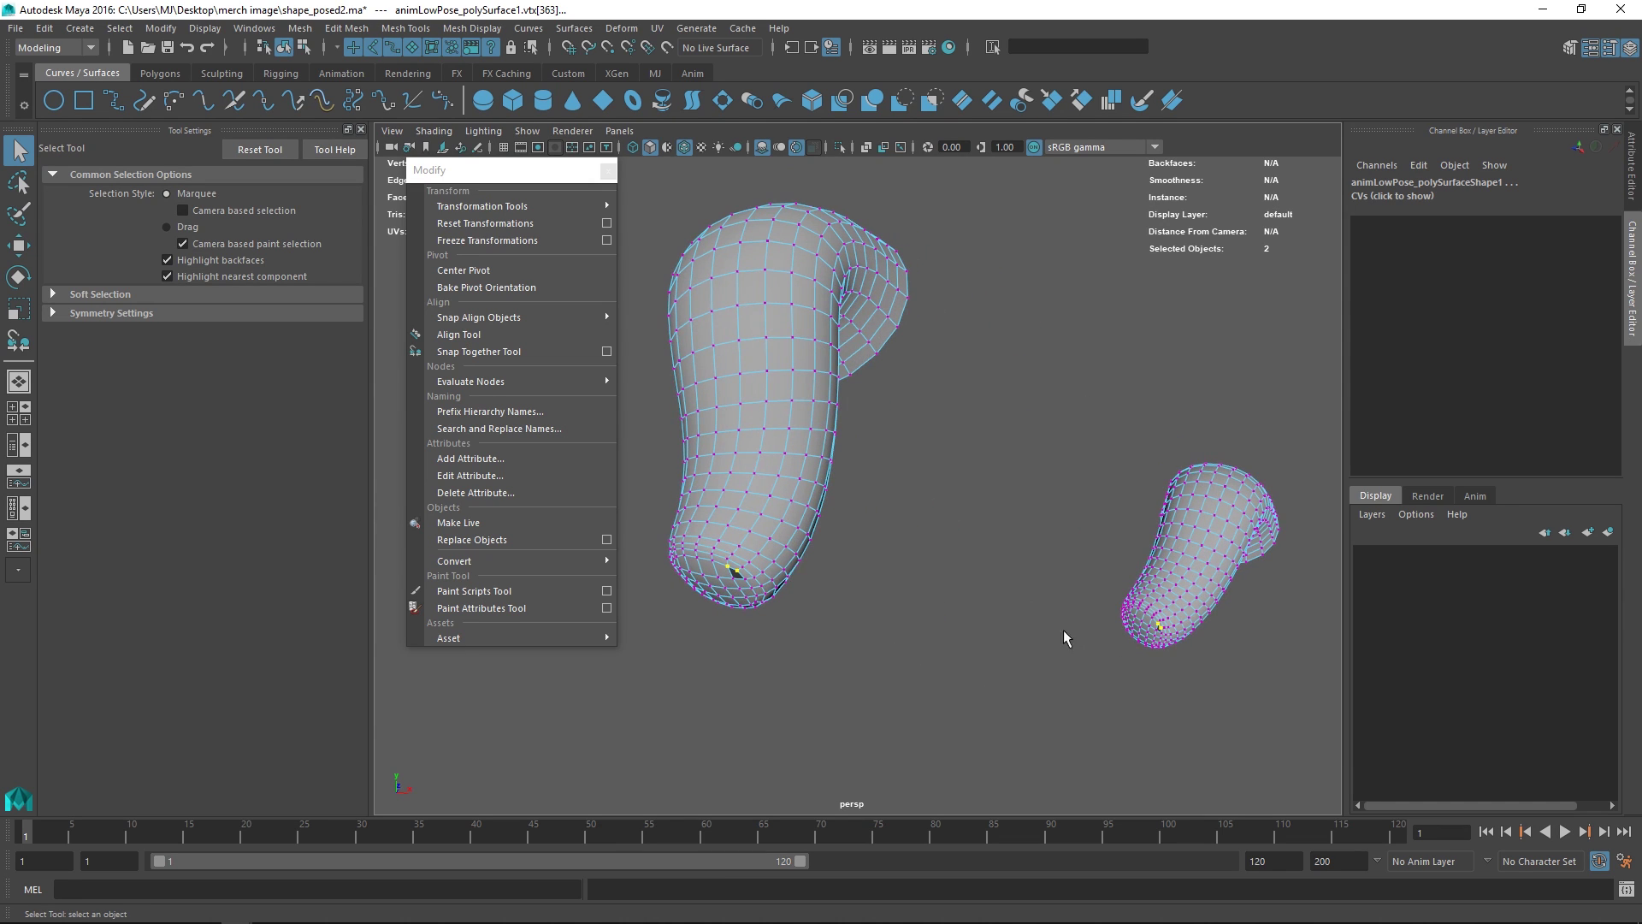
Clear the selection and start a new vertex selection at the hole in the farther tube's tip
middle_click_drag(1119, 635, 833, 447, "alt")
right_click_drag(833, 447, 1088, 655, "alt")
left_click(1088, 654)
middle_click_drag(1002, 472, 992, 449, "alt")
right_click_drag(992, 449, 1147, 624, "alt")
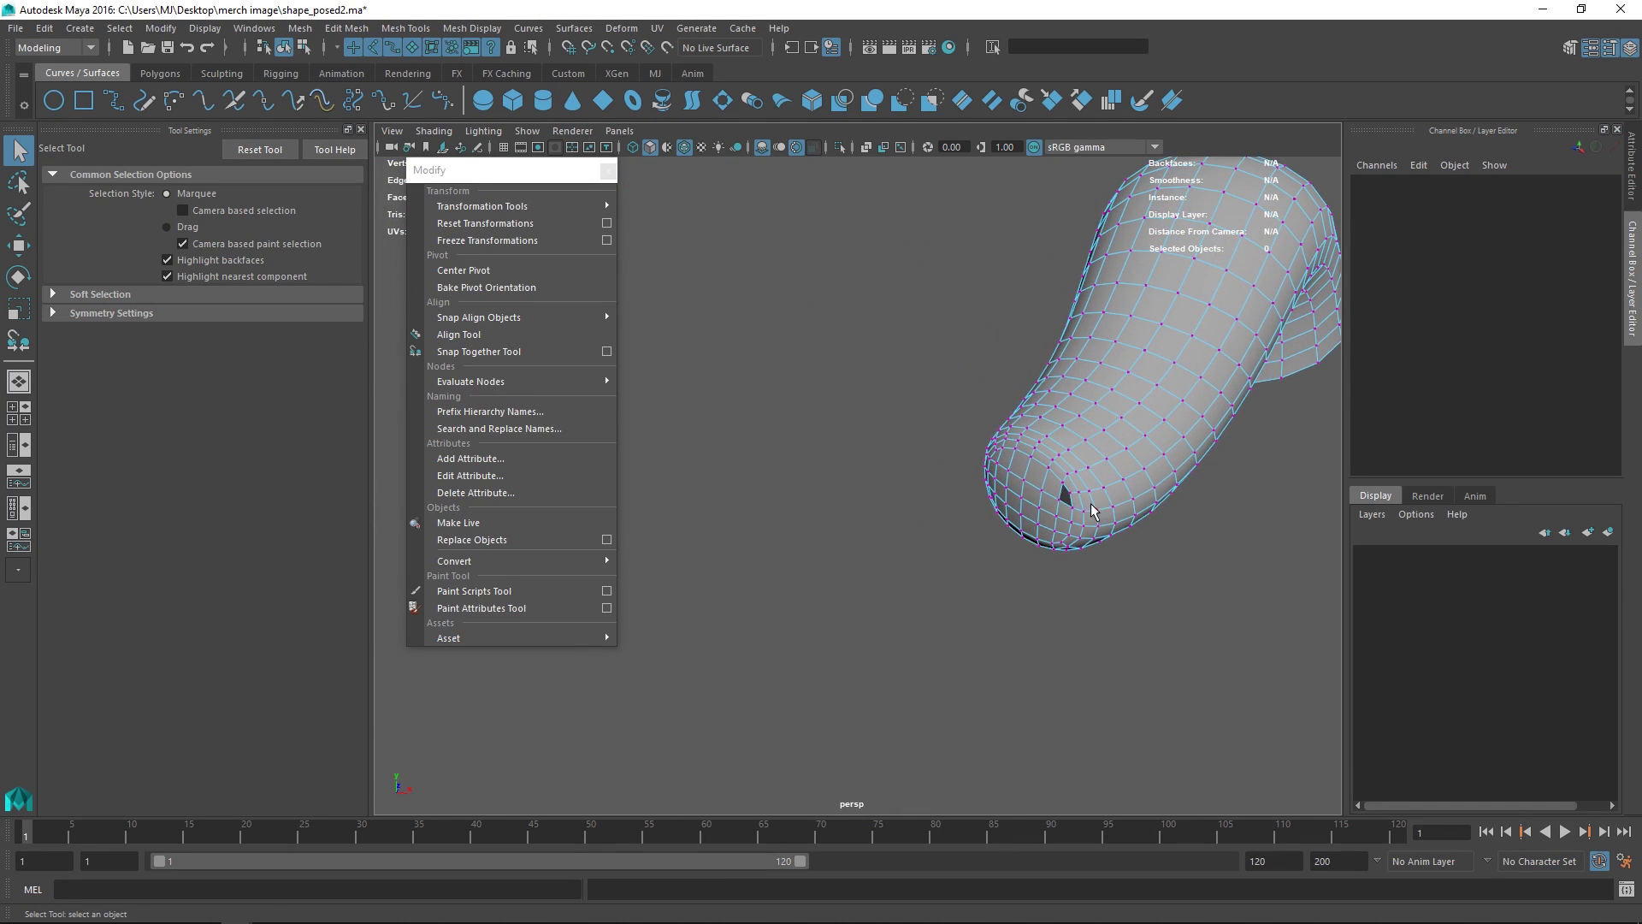
left_click(1063, 483)
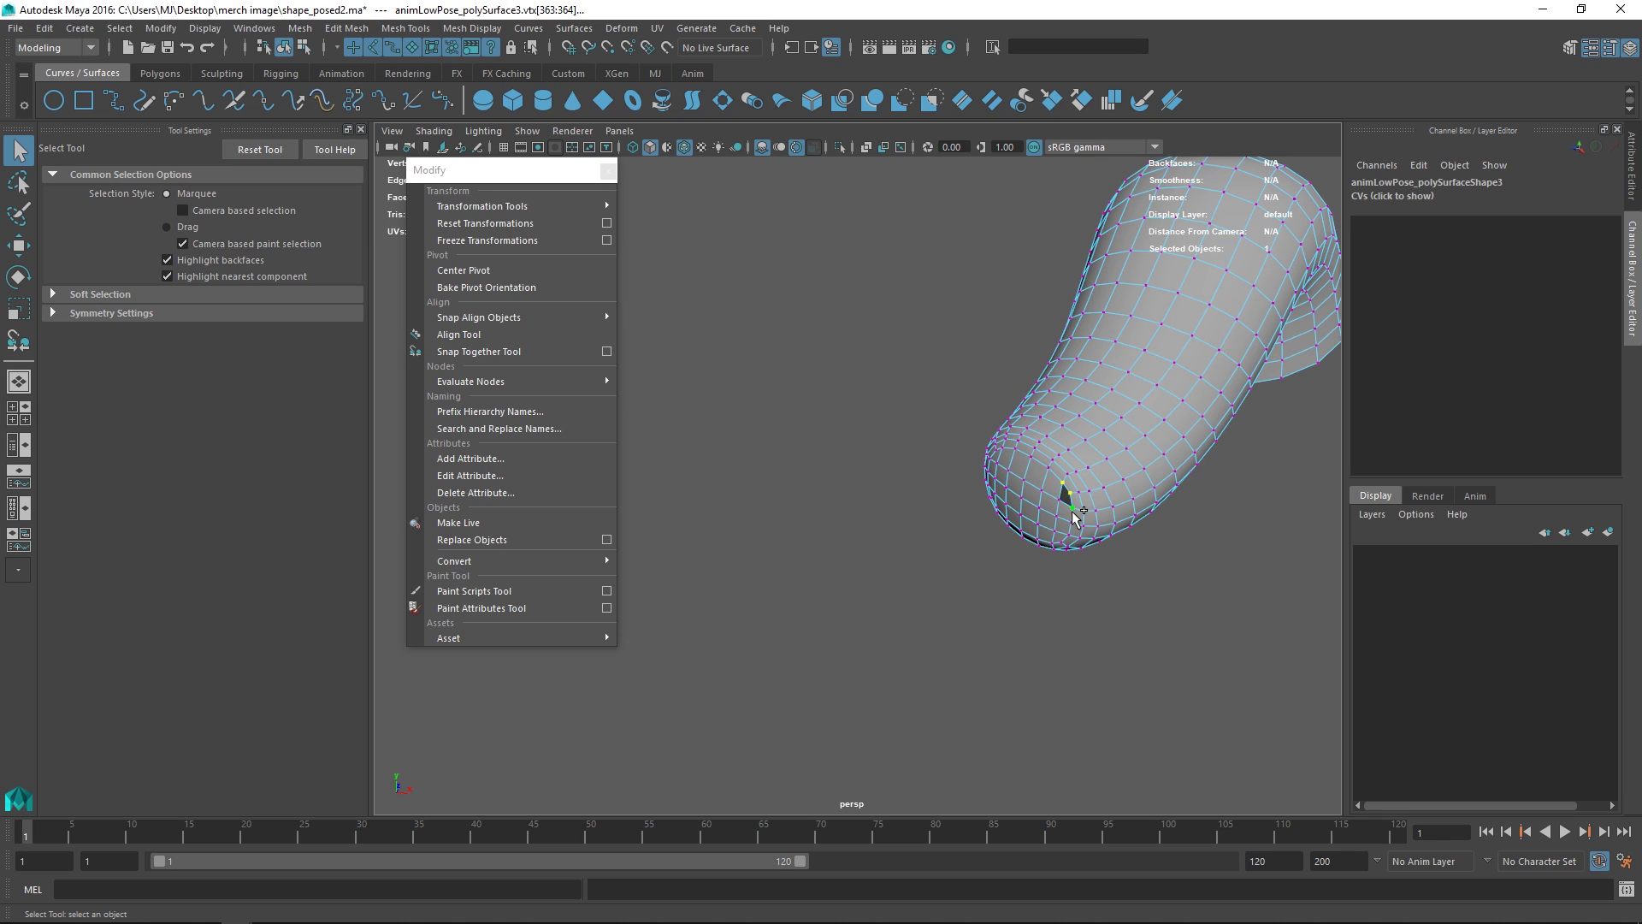
Add the matching vertices around the tip hole of the tube beside the box for a three-point alignment
right_click_drag(1072, 511, 740, 389, "alt")
middle_click_drag(740, 390, 927, 491, "alt")
right_click_drag(928, 492, 989, 634, "alt")
left_click_drag(990, 634, 910, 411, "alt")
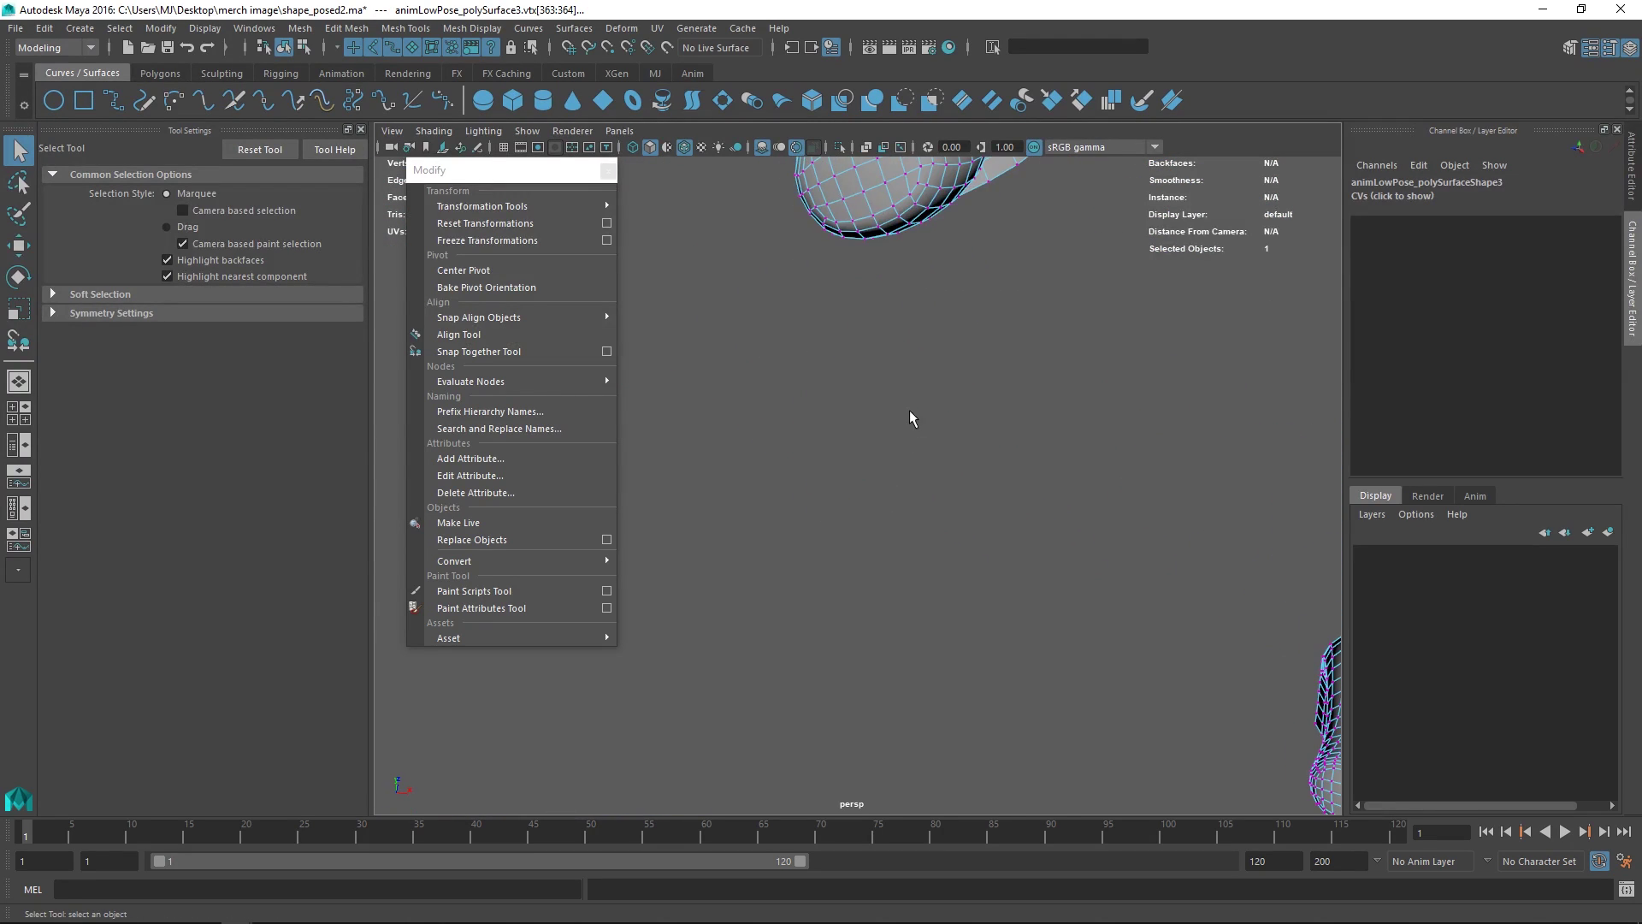
middle_click_drag(910, 418, 912, 367, "alt")
left_click(918, 319, "shift")
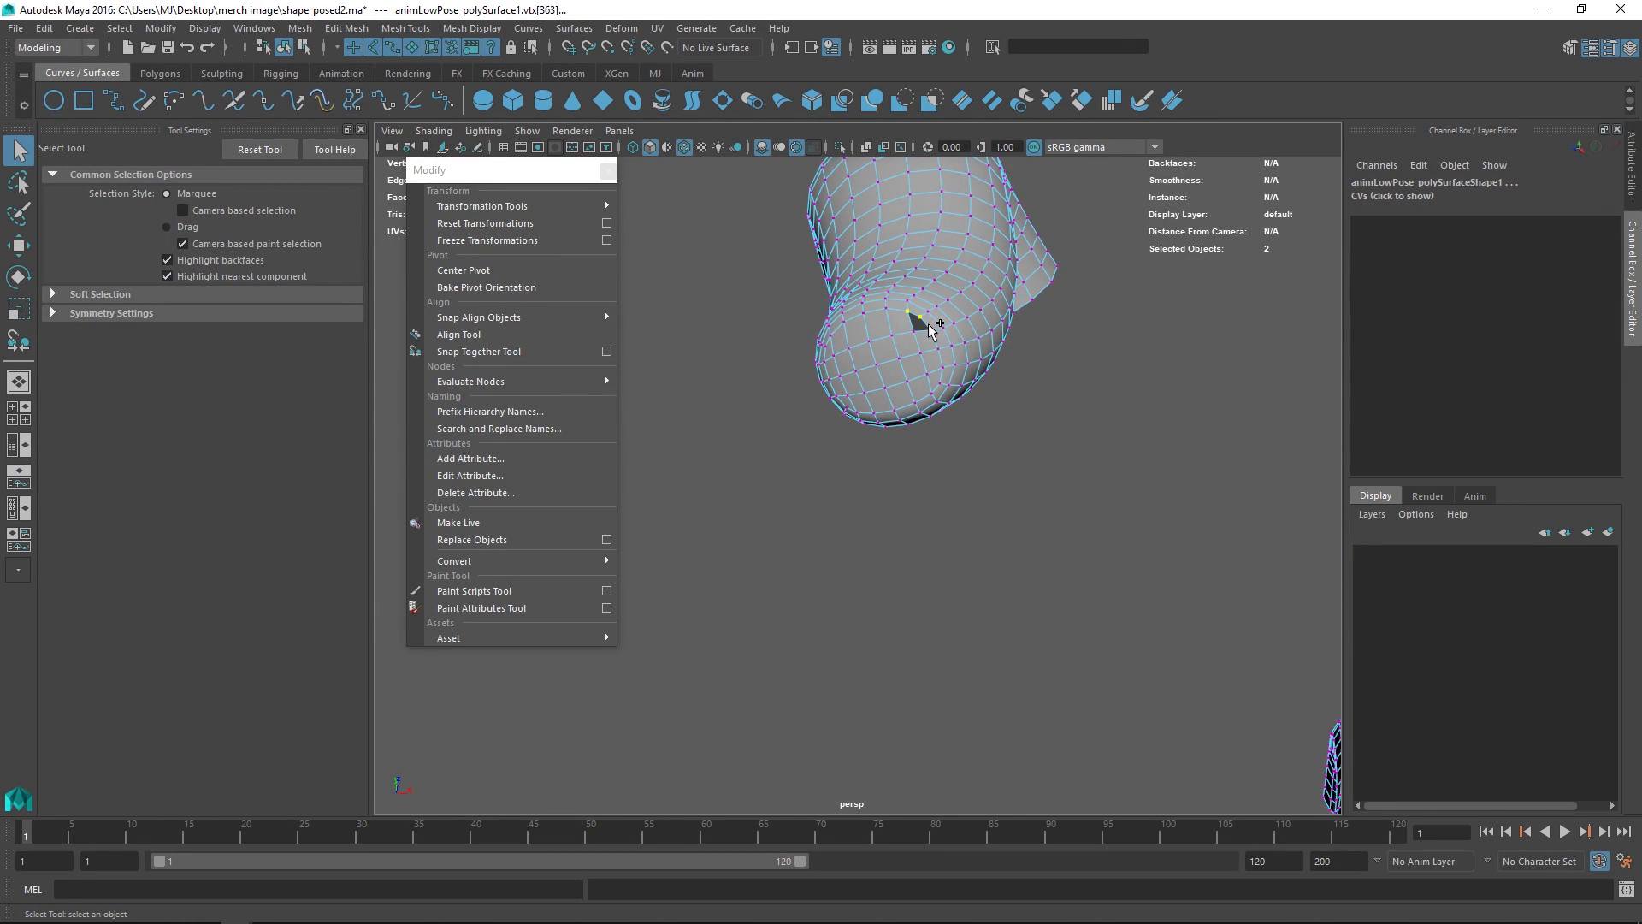
left_click(930, 327, "shift")
Align the two bent tubes at their selected tip vertices with 3 Points to 3 Points
mouse_move(509, 317)
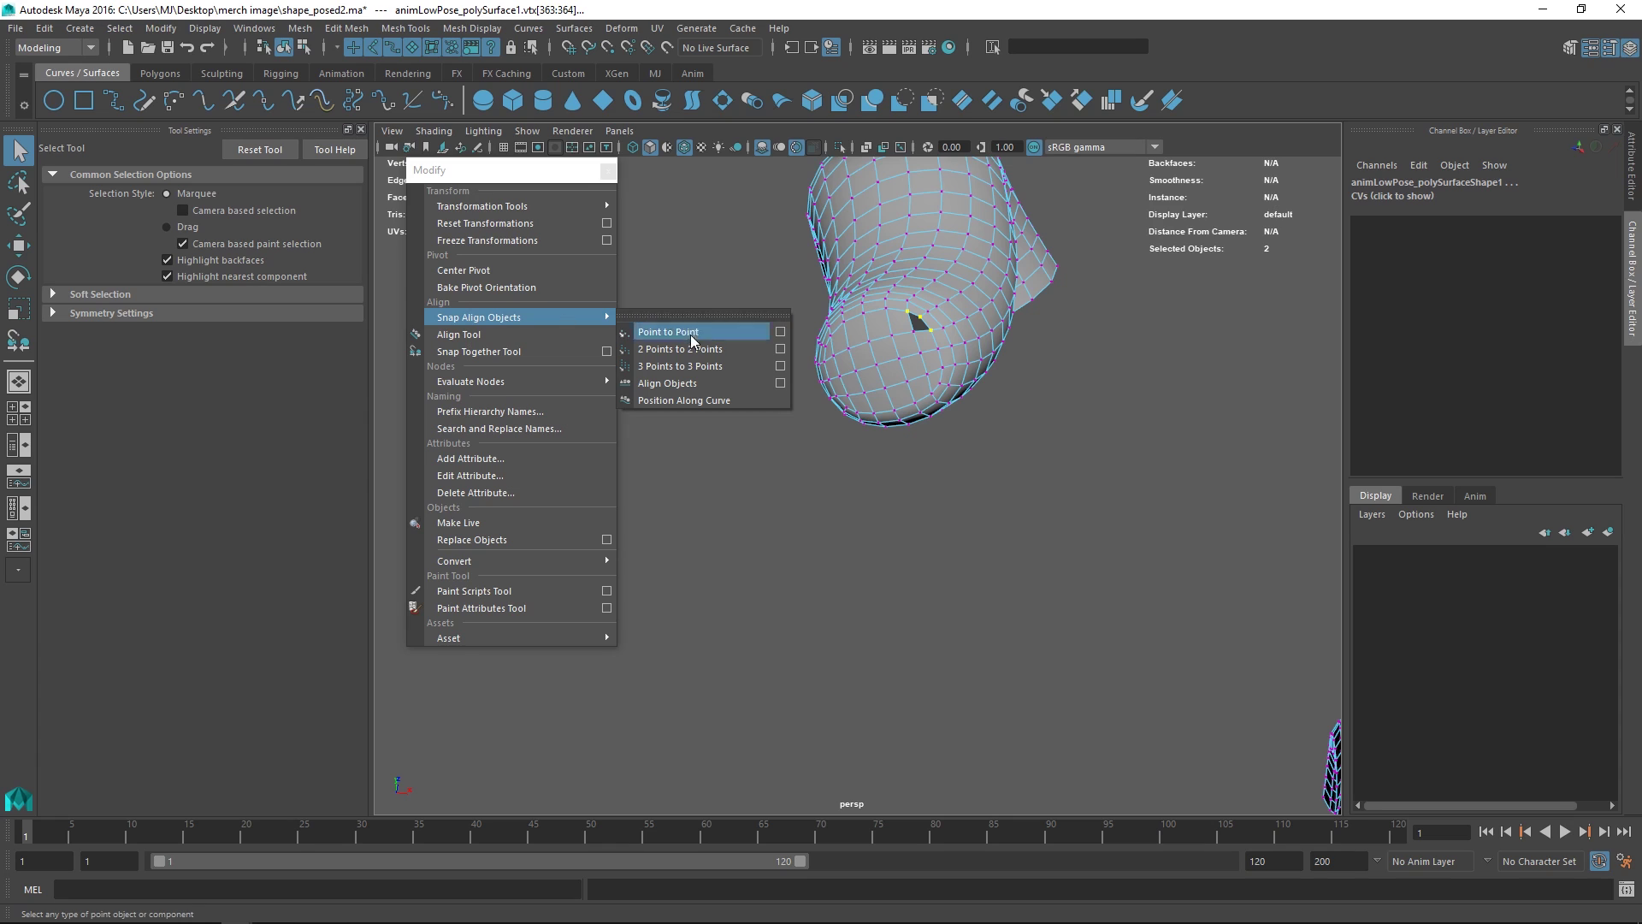
left_click(700, 365)
left_click_drag(774, 376, 871, 443, "alt")
Return to object selection and move one of the overlapping tubes about 5.04 units along X
left_click(976, 357)
left_click(866, 442)
key("w")
right_click_drag(879, 456, 1024, 346)
left_click(899, 412)
middle_click_drag(920, 465, 1159, 537, "shift")
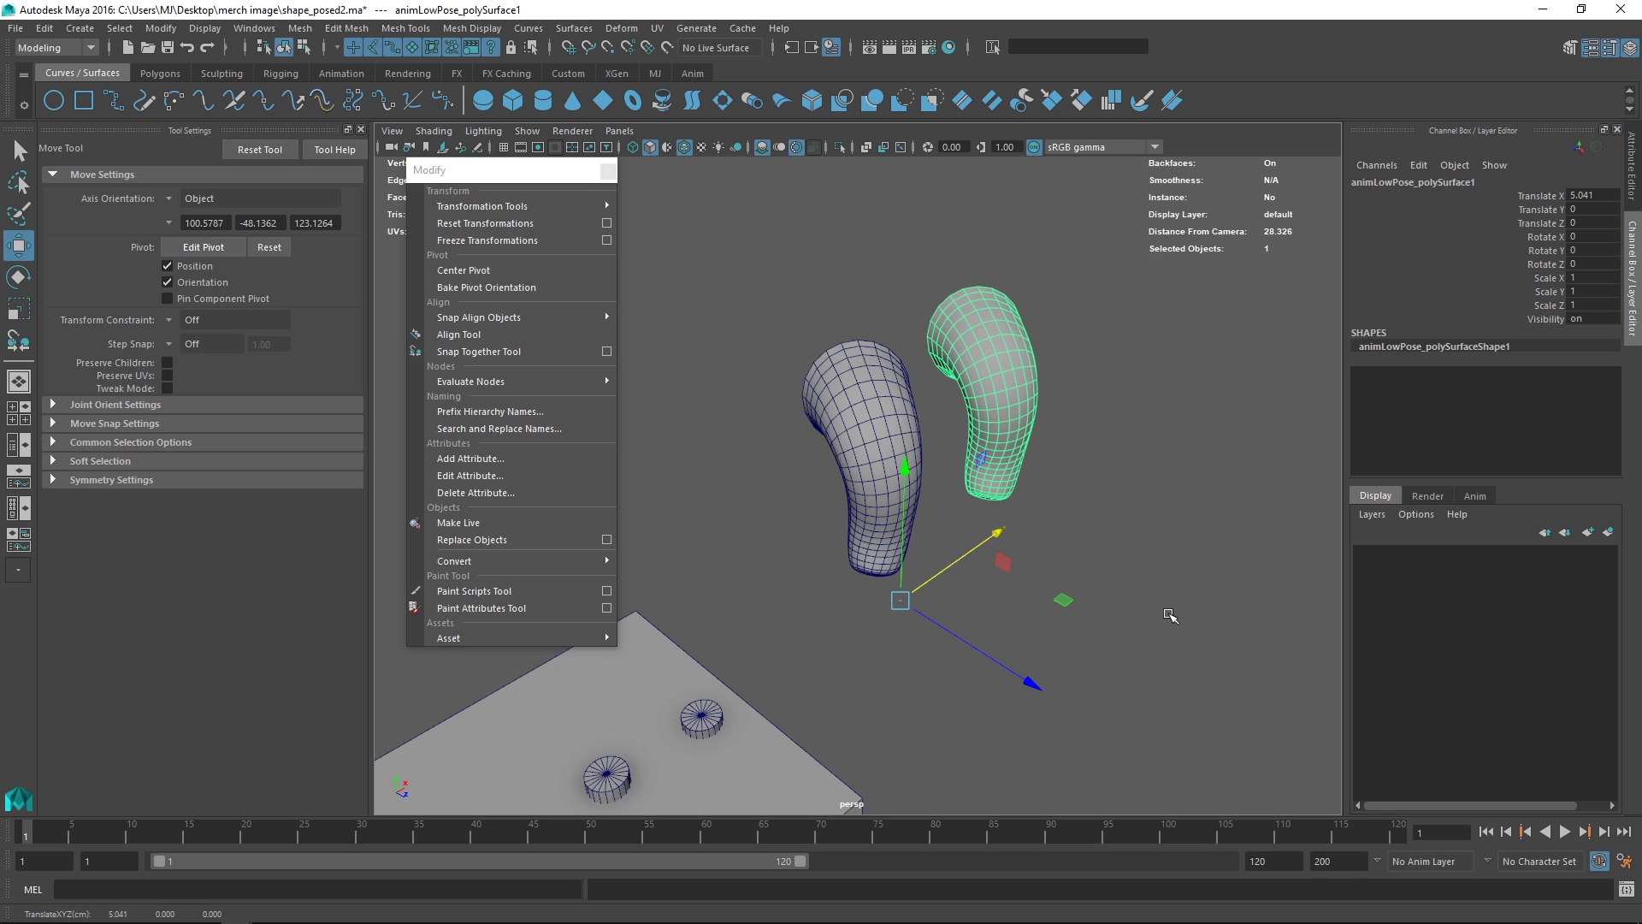
Undo the tube move and the 3 Points to 3 Points alignment
key("ctrl+z")
key("ctrl+z")
key("ctrl+z")
key("ctrl+z")
key("ctrl+z")
key("ctrl+z")
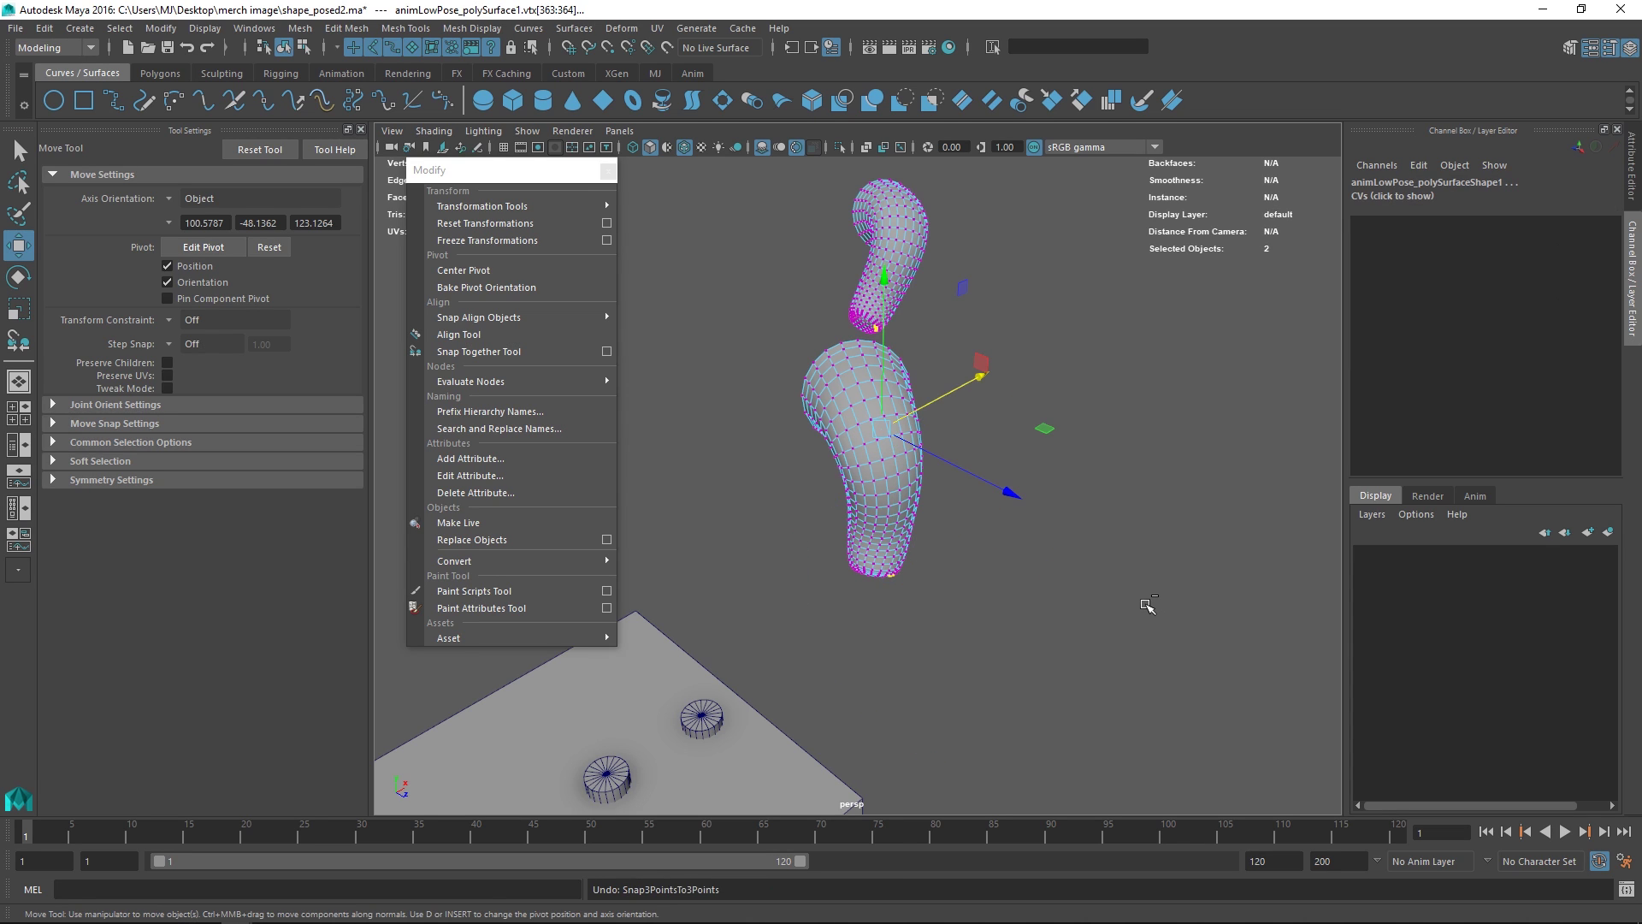
key("ctrl+z")
Return both bent tubes to object selection mode with the Select tool active
left_click_drag(1081, 579, 868, 506, "alt")
right_click_drag(858, 506, 972, 461)
right_click_drag(1050, 512, 1180, 445)
key("q")
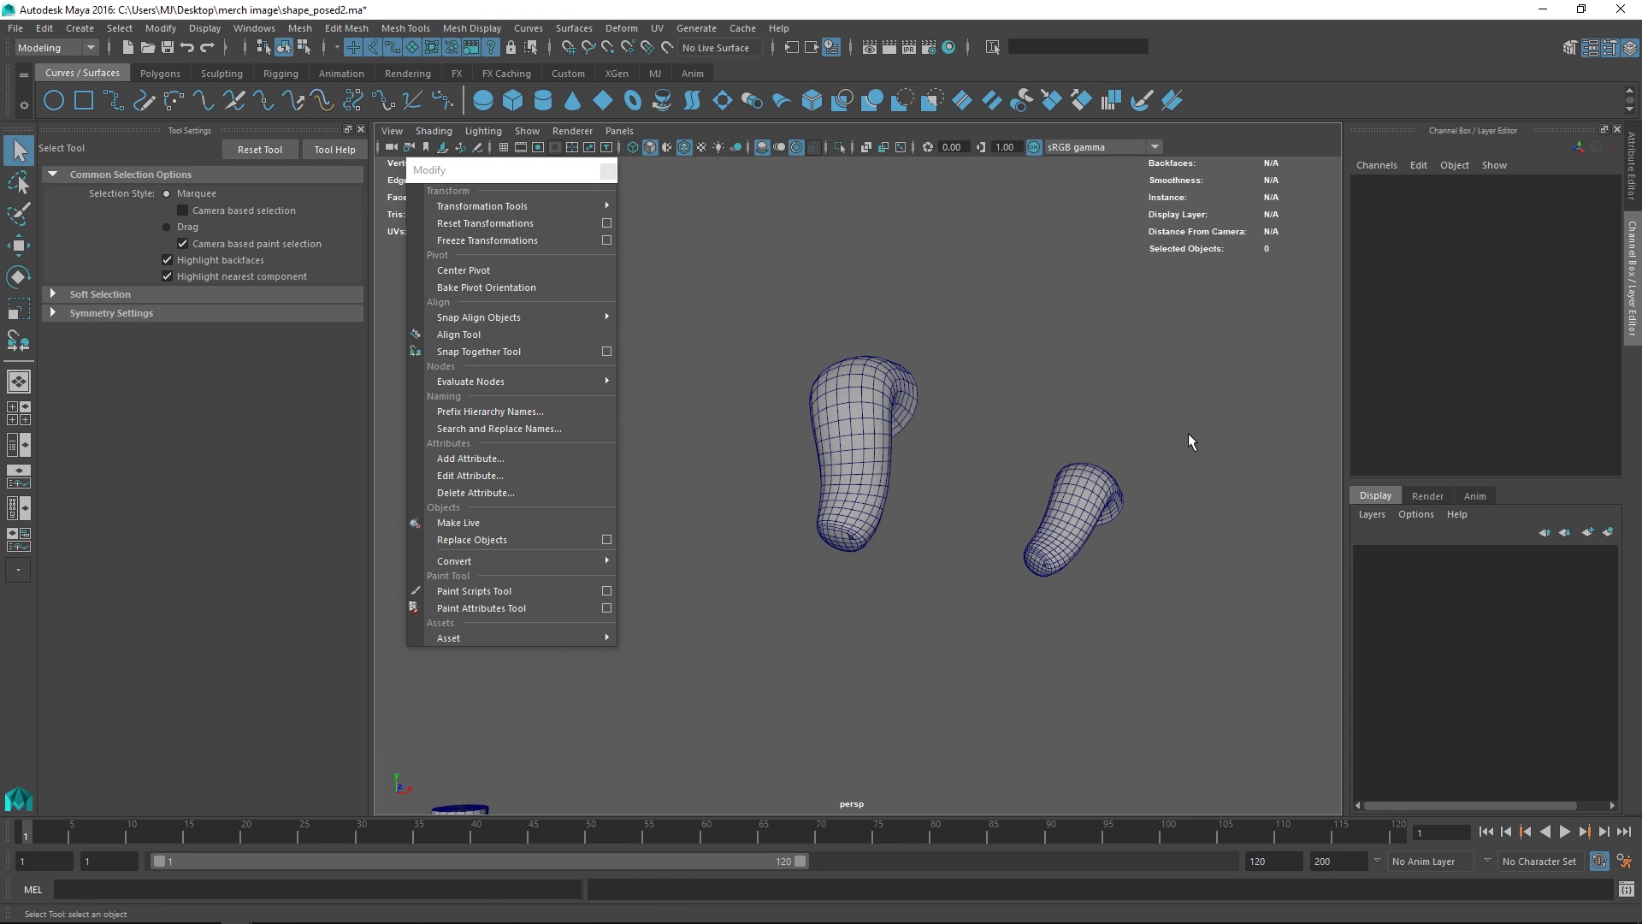
Switch both tubes to vertex mode to show their stored vertex selections, and return to object mode with nothing selected
left_click(874, 433)
left_click(1093, 510)
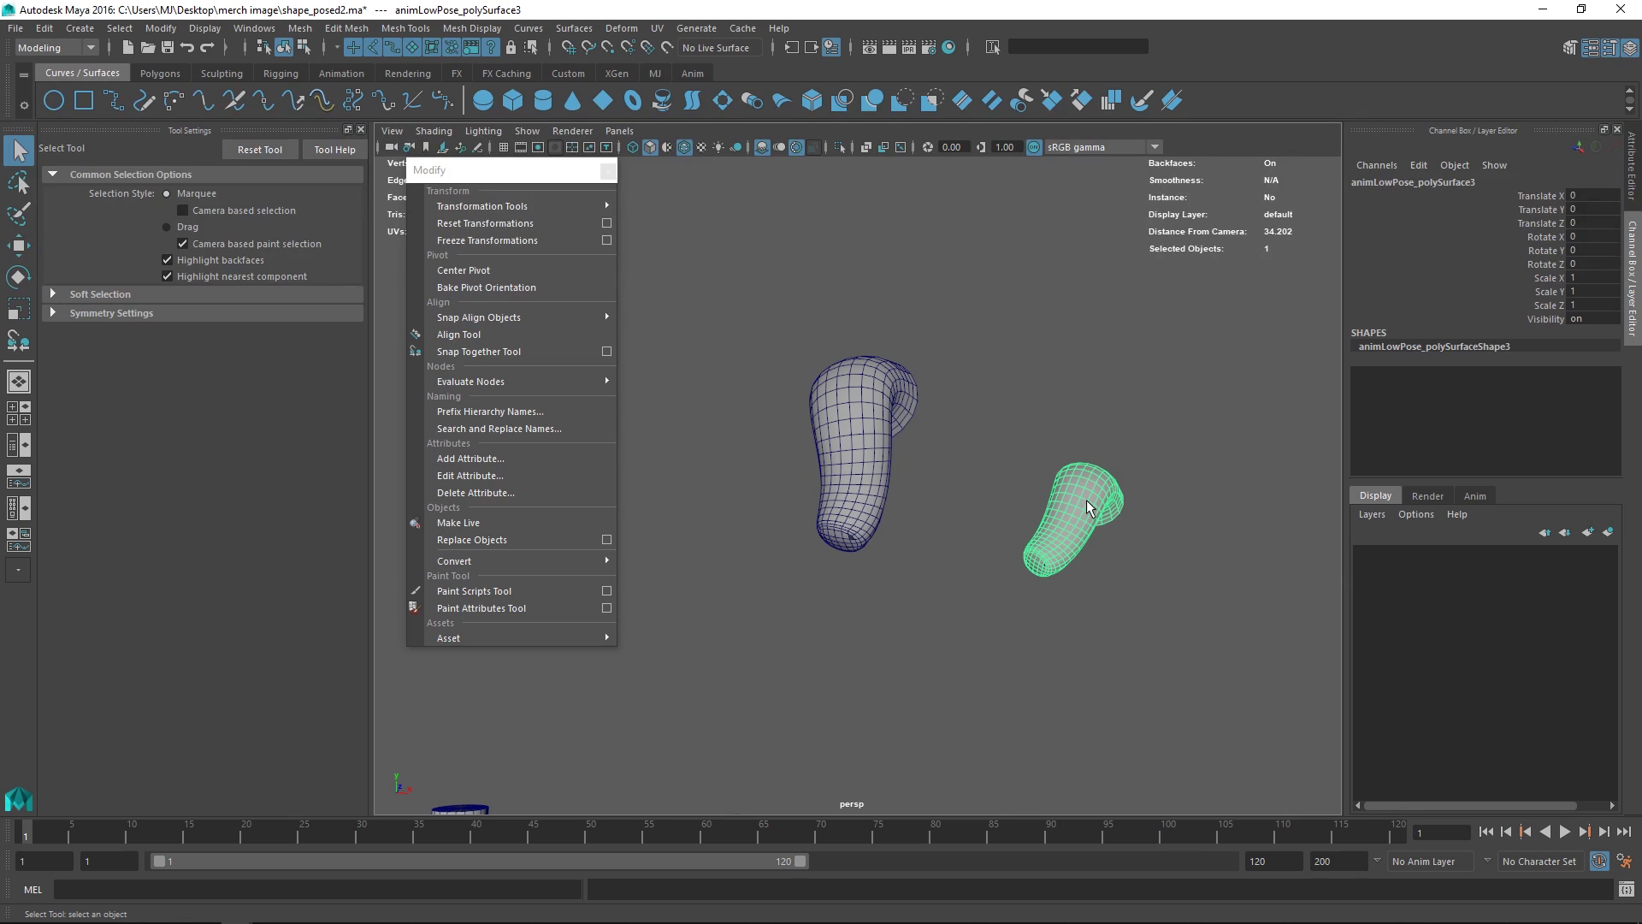
right_click_drag(1086, 500, 983, 449)
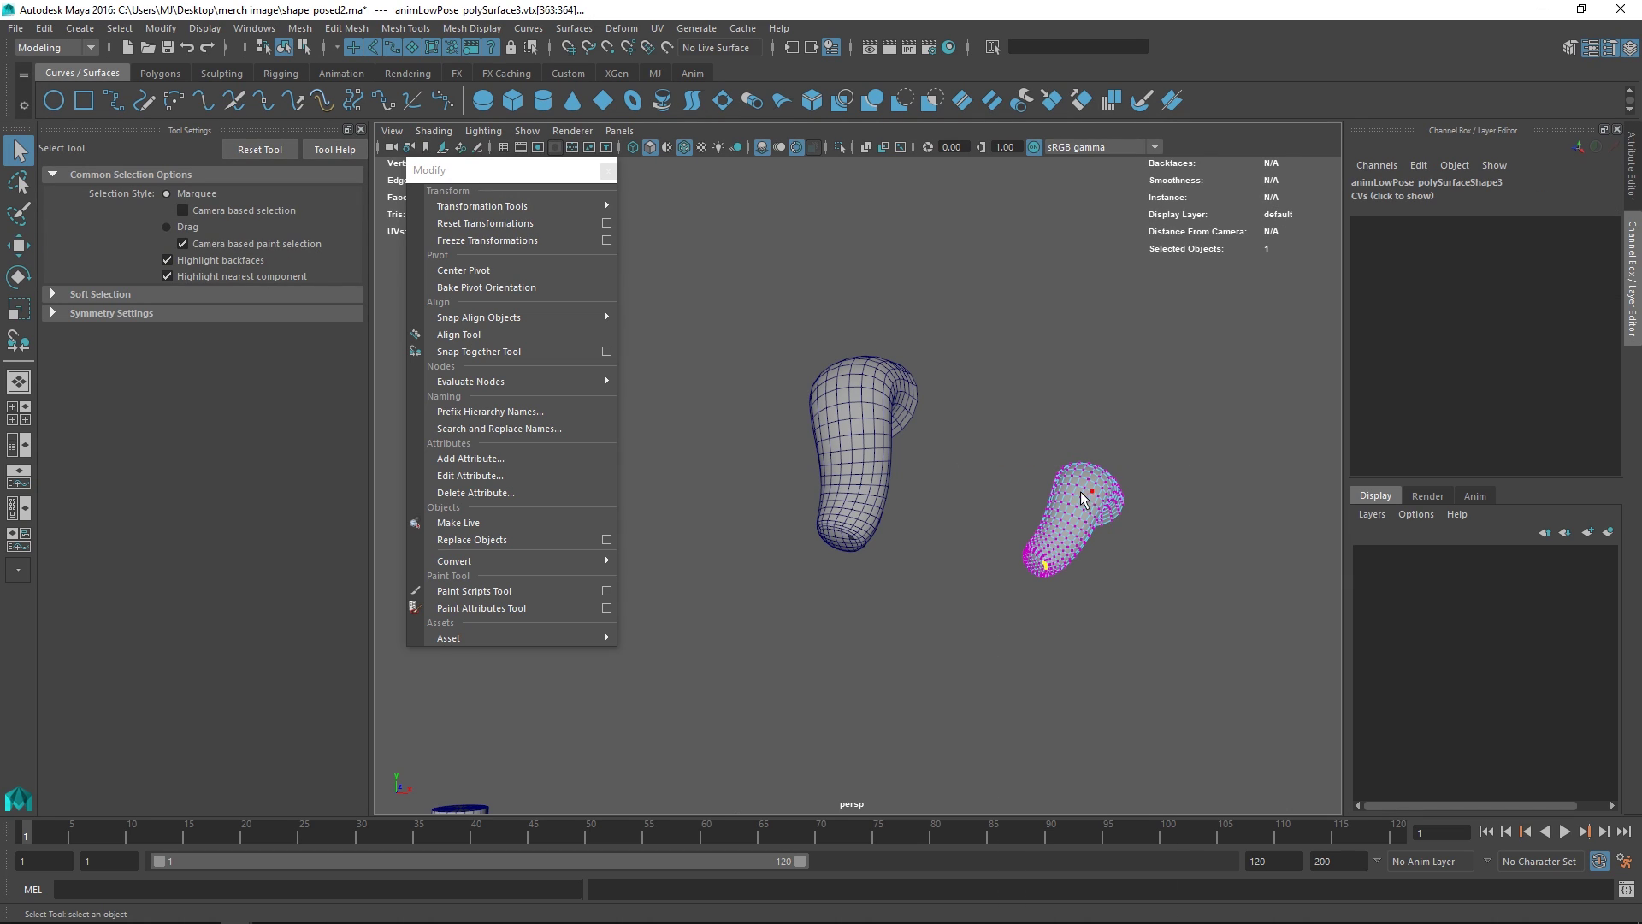
right_click_drag(859, 474, 782, 474)
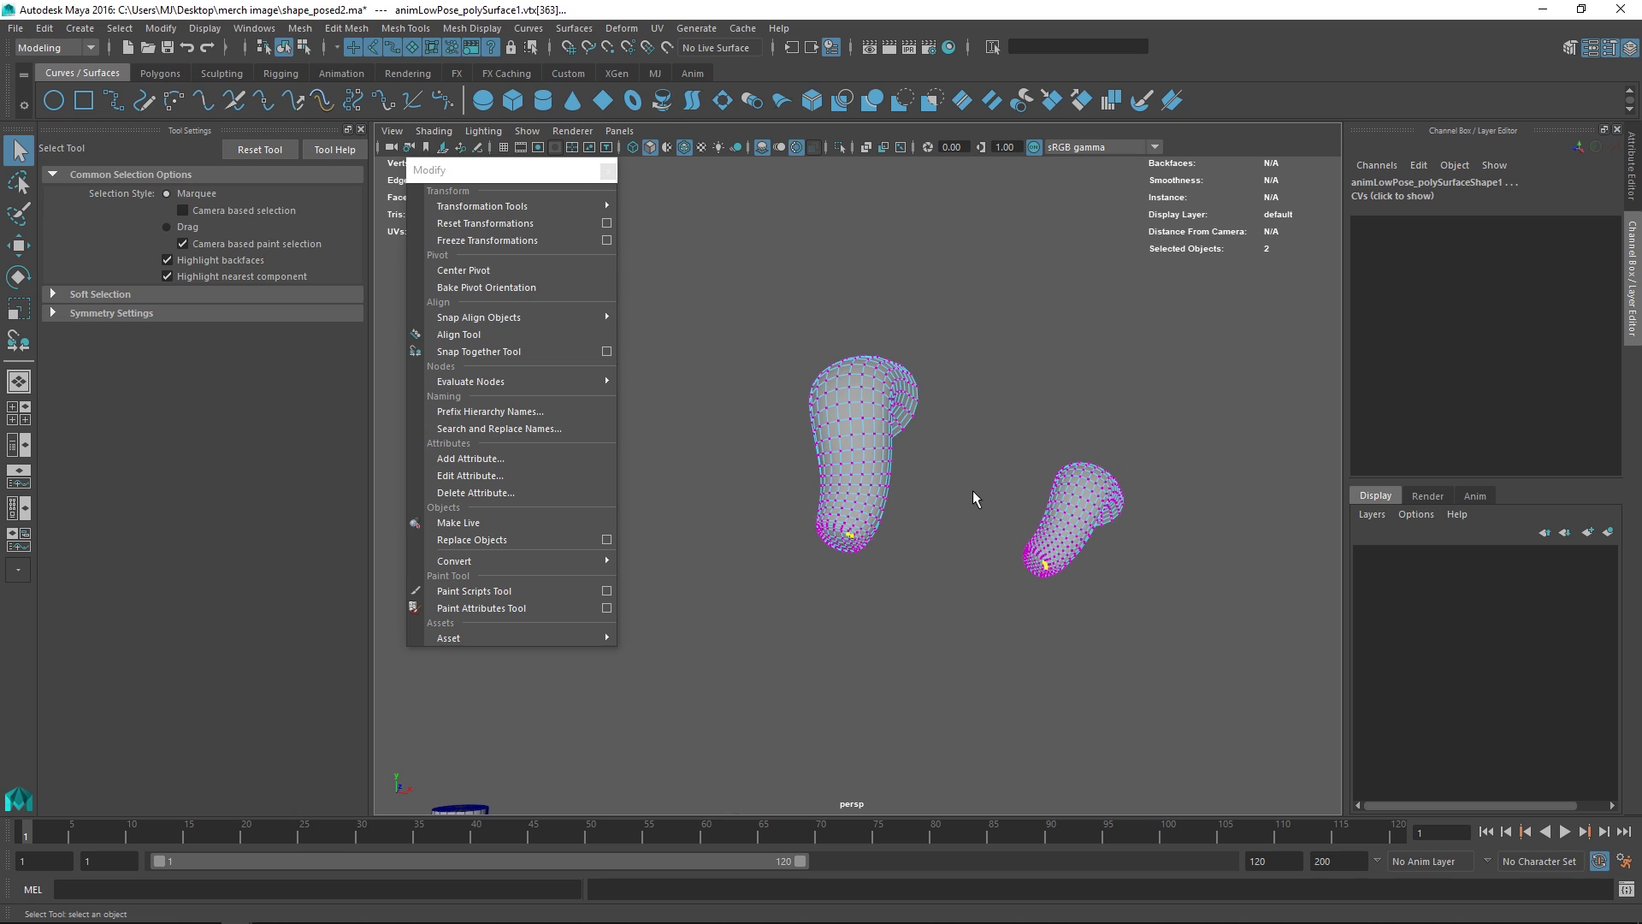
left_click(1012, 474)
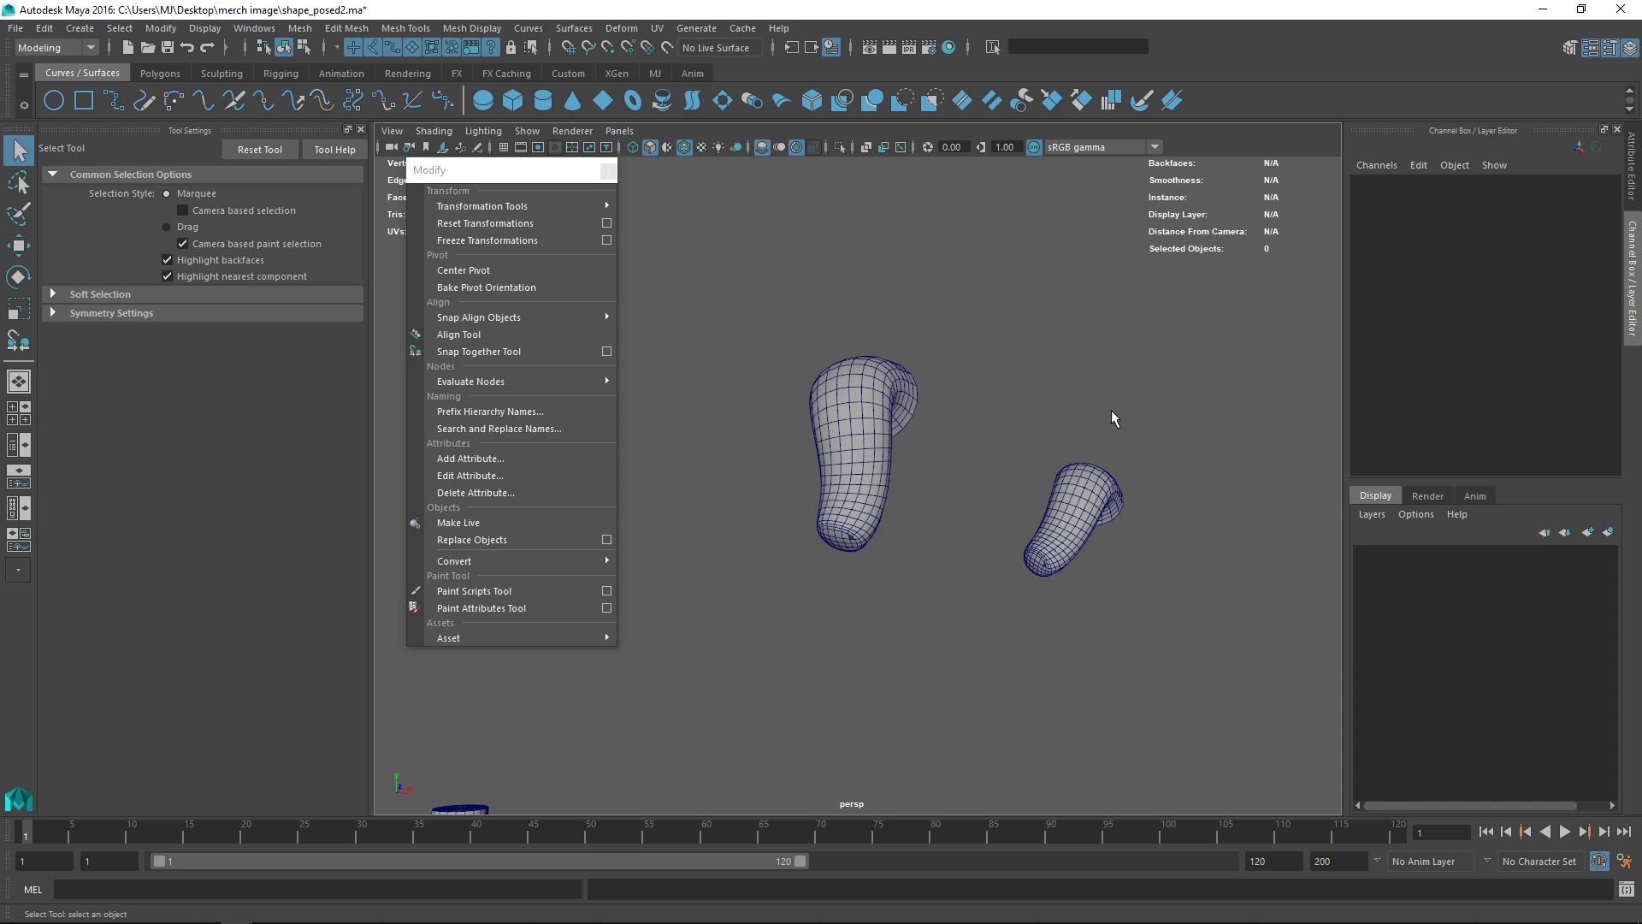
left_click_drag(1111, 408, 1096, 457, "alt")
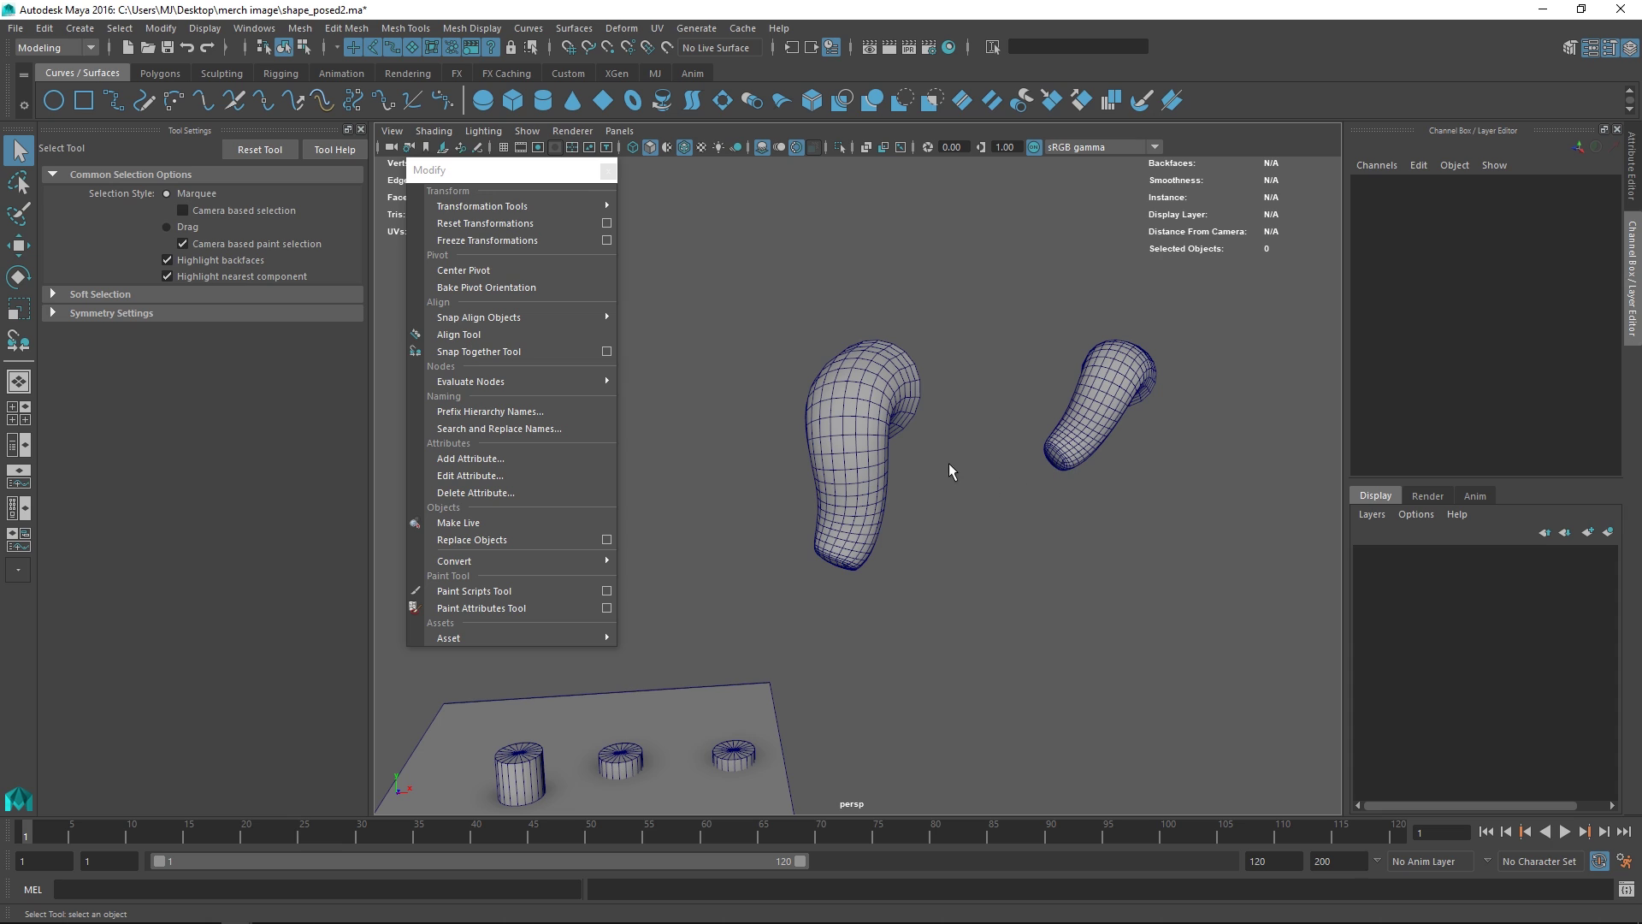
Duplicate the bent tube farther from the box and triangulate the copy
mouse_move(1066, 515)
left_mouse_down("alt")
mouse_move(1026, 572)
mouse_move(1045, 525)
left_mouse_up("alt")
left_click(1069, 488)
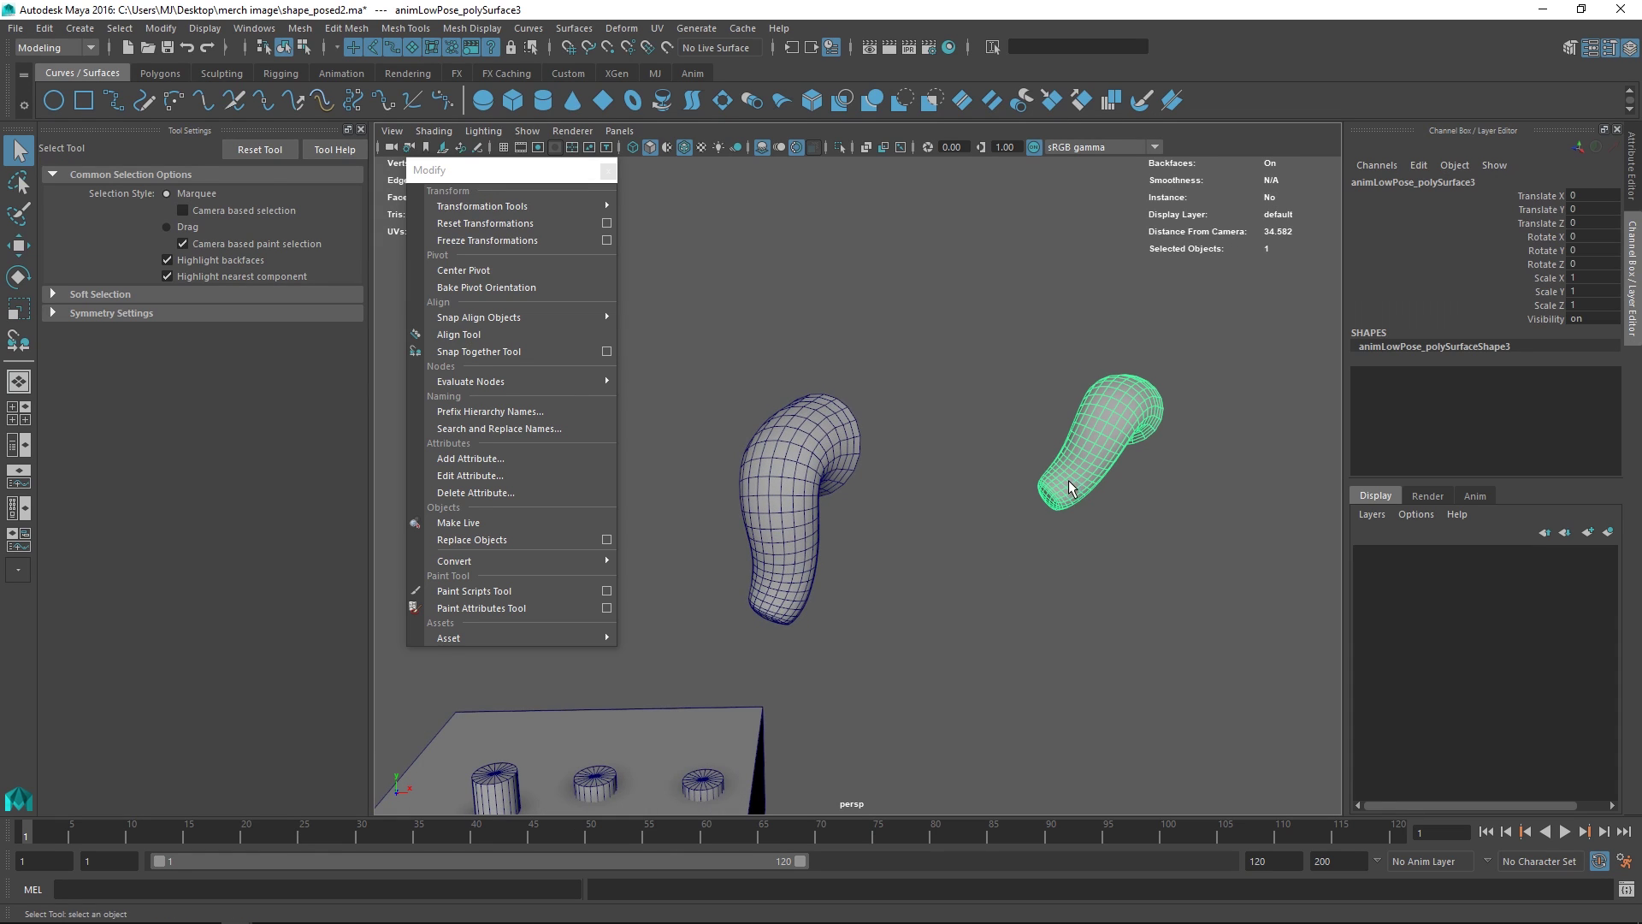
key("ctrl+d")
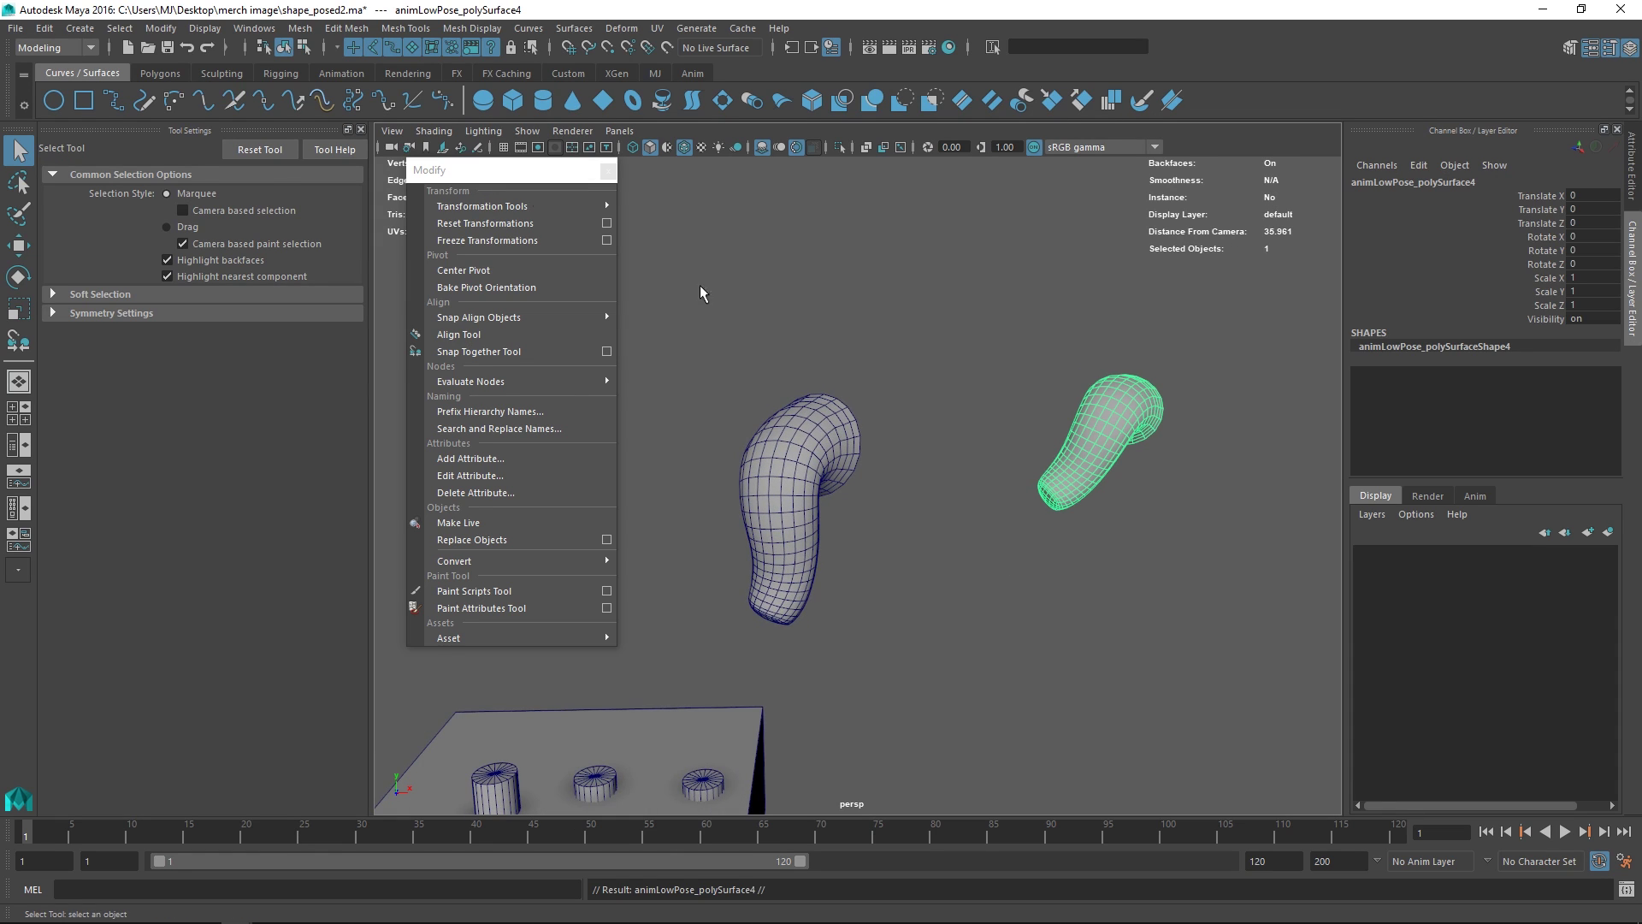
left_click(163, 29)
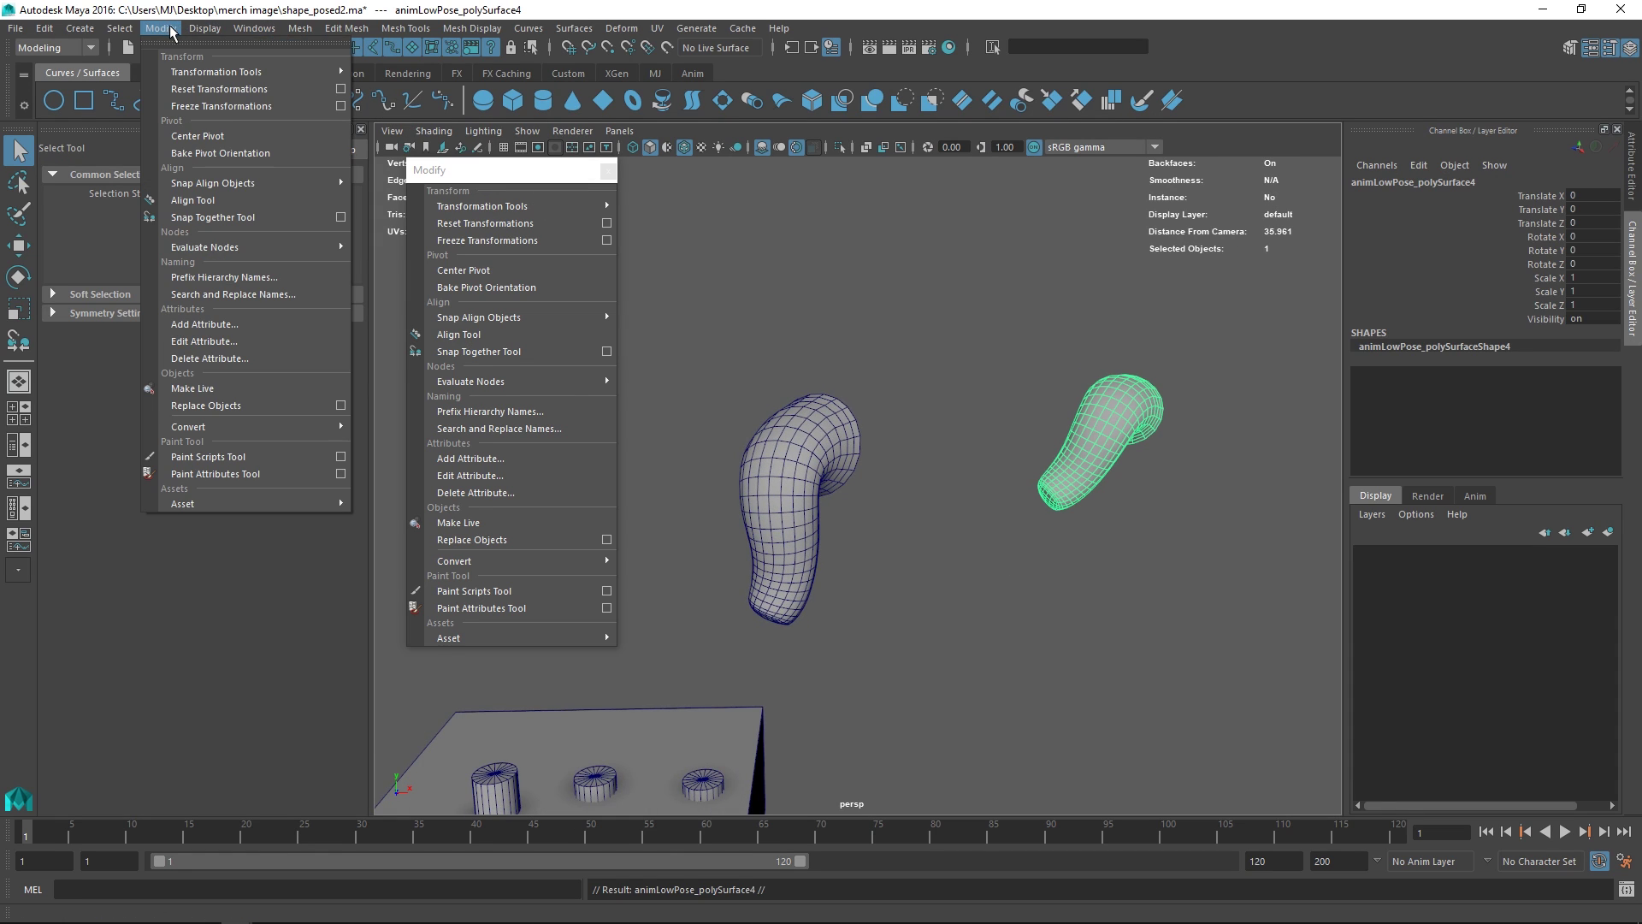
left_click(300, 28)
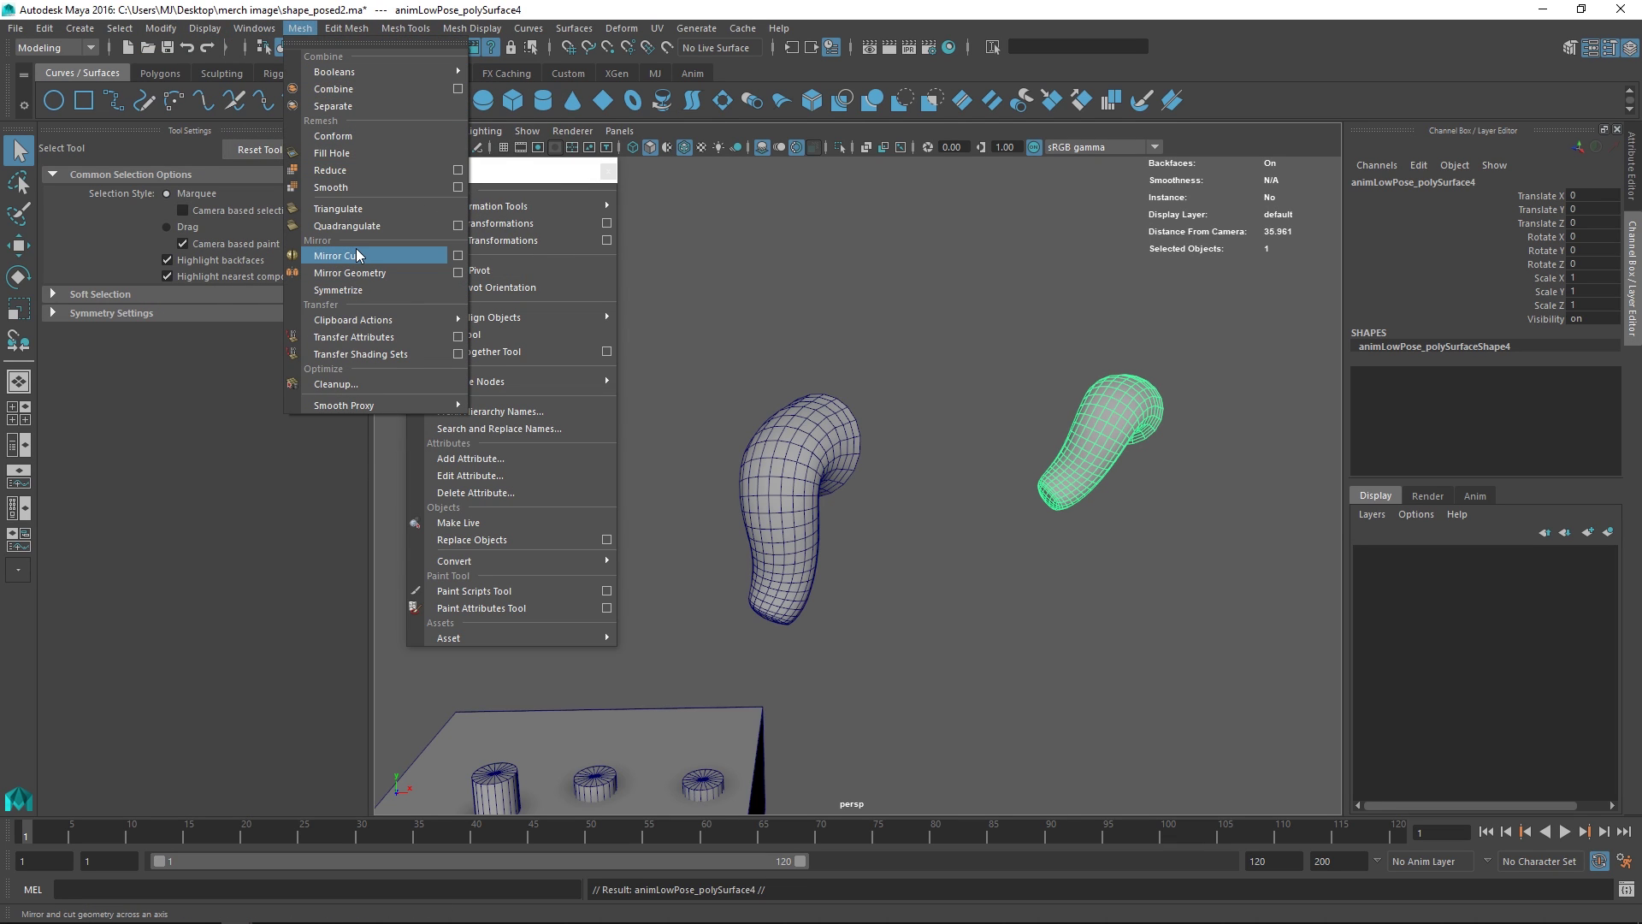
left_click(359, 208)
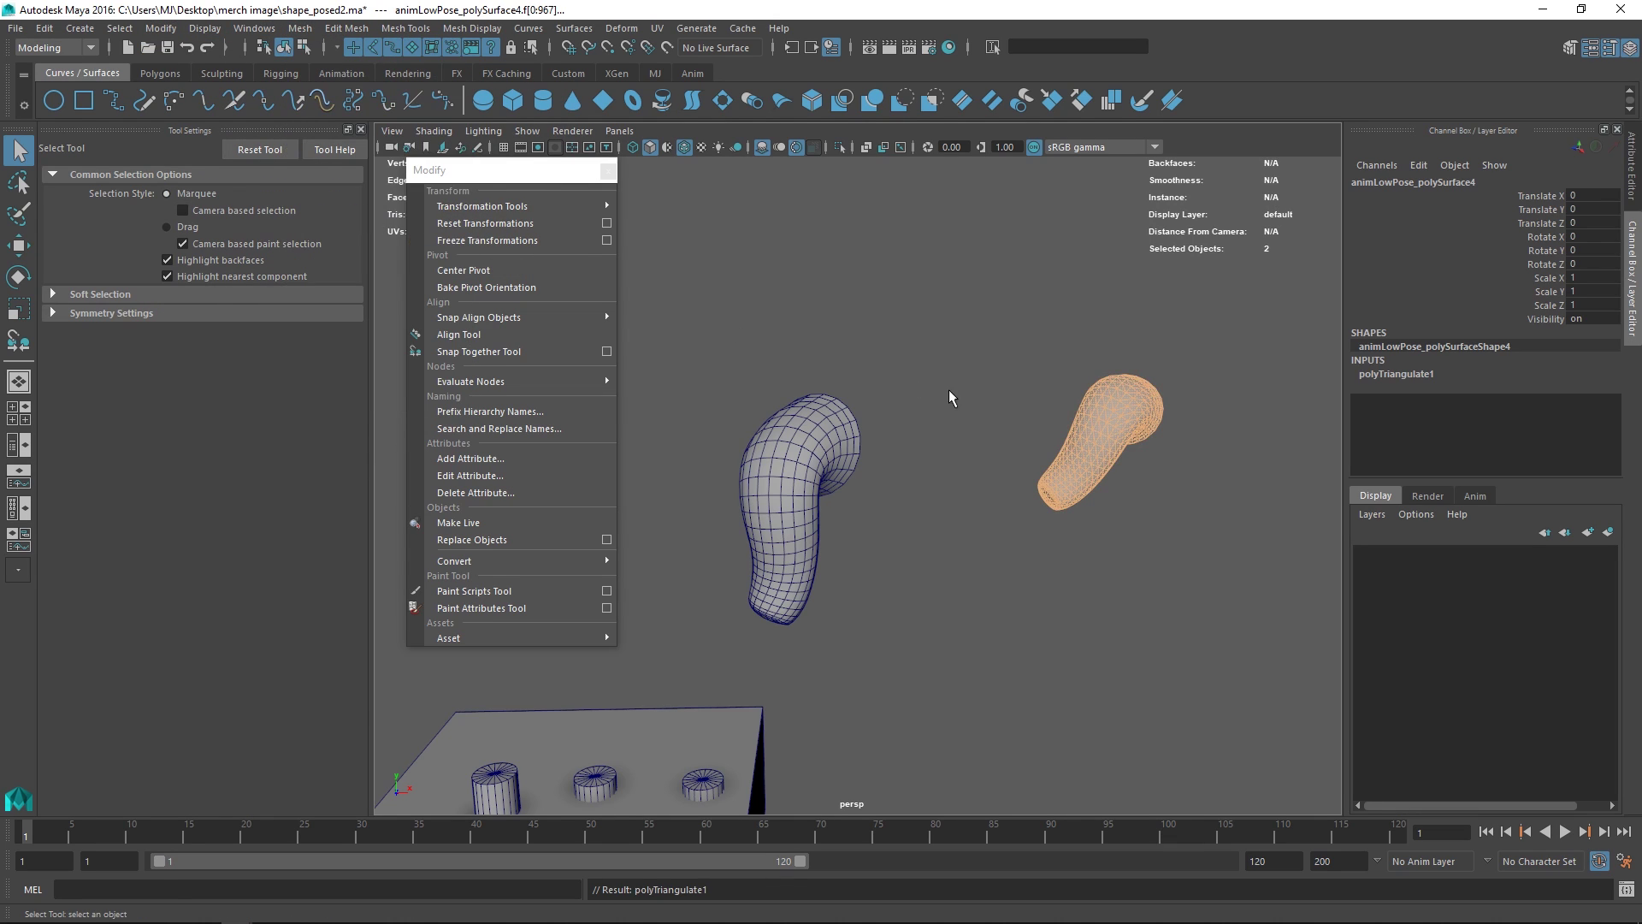
Move the original untriangulated tube along X, clear of its triangulated copy, and clear the selection
left_click_drag(947, 388, 896, 422, "alt")
left_click(1135, 372)
left_click(1058, 443)
key("w")
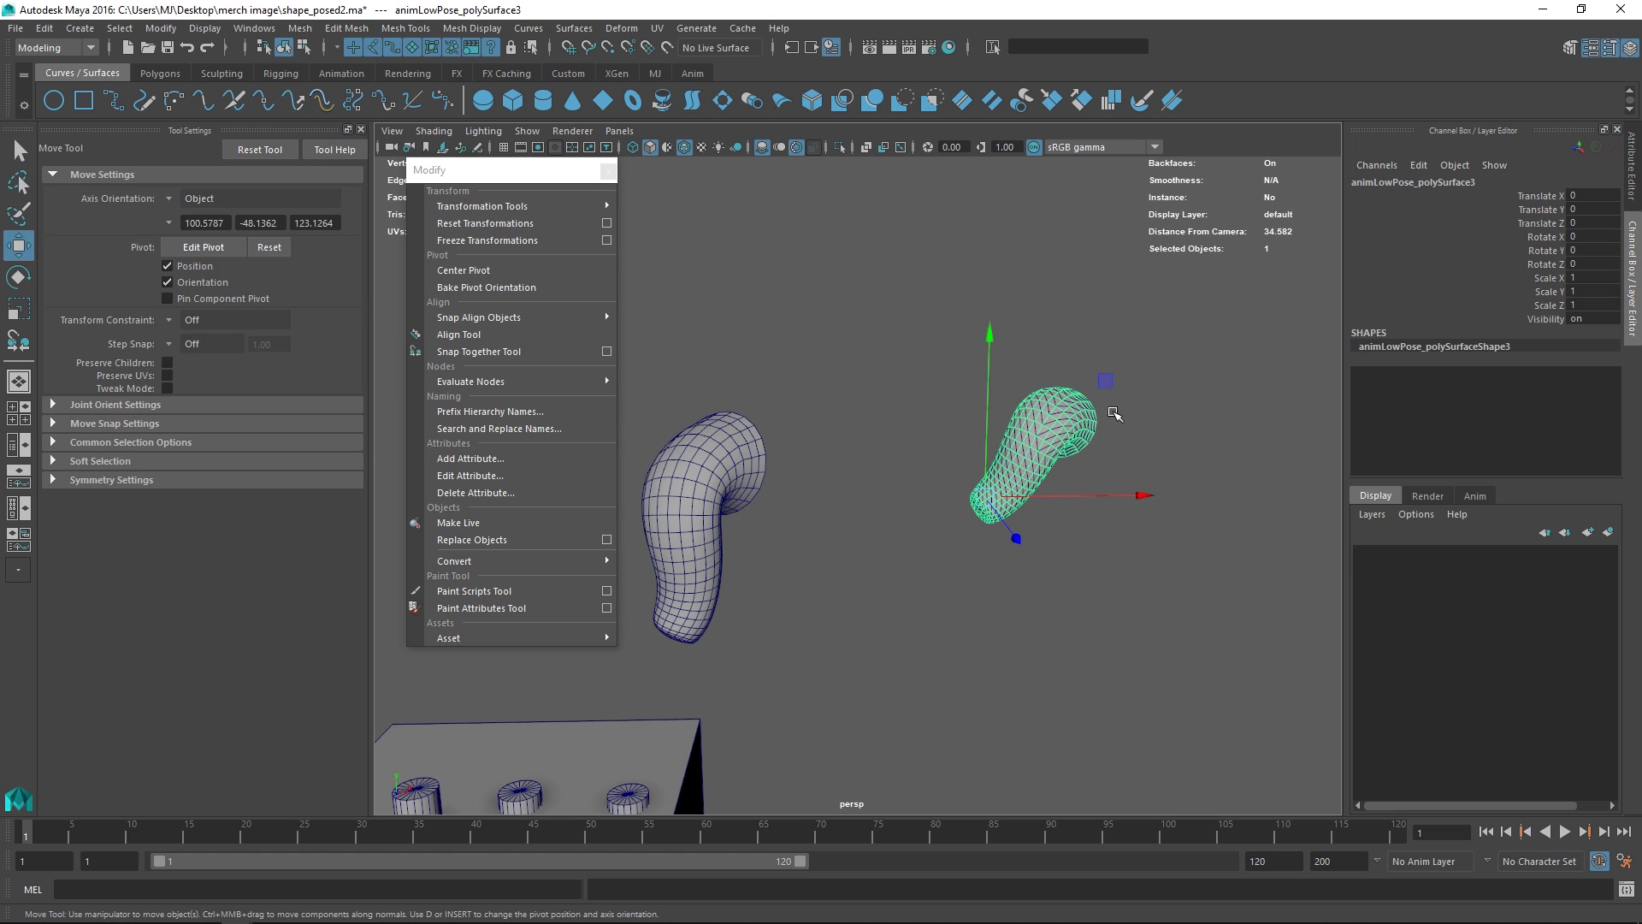
left_click_drag(1127, 495, 990, 495)
left_click(1149, 403)
left_click_drag(1075, 379, 1060, 471, "alt")
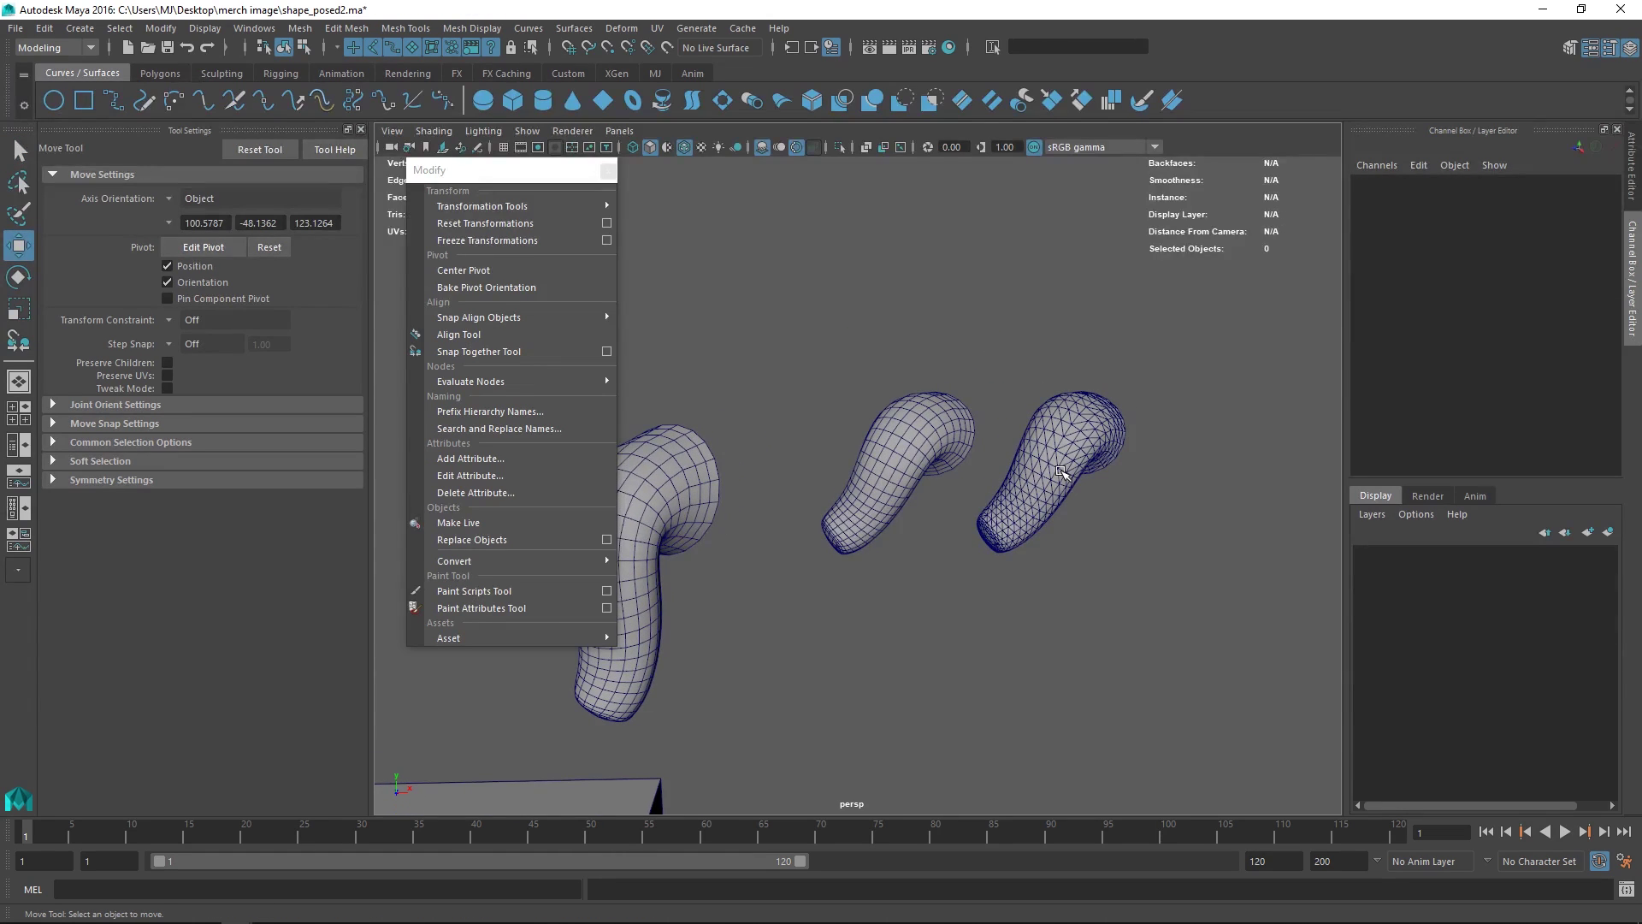
Close the floating Modify window and open the Outliner
left_click(607, 171)
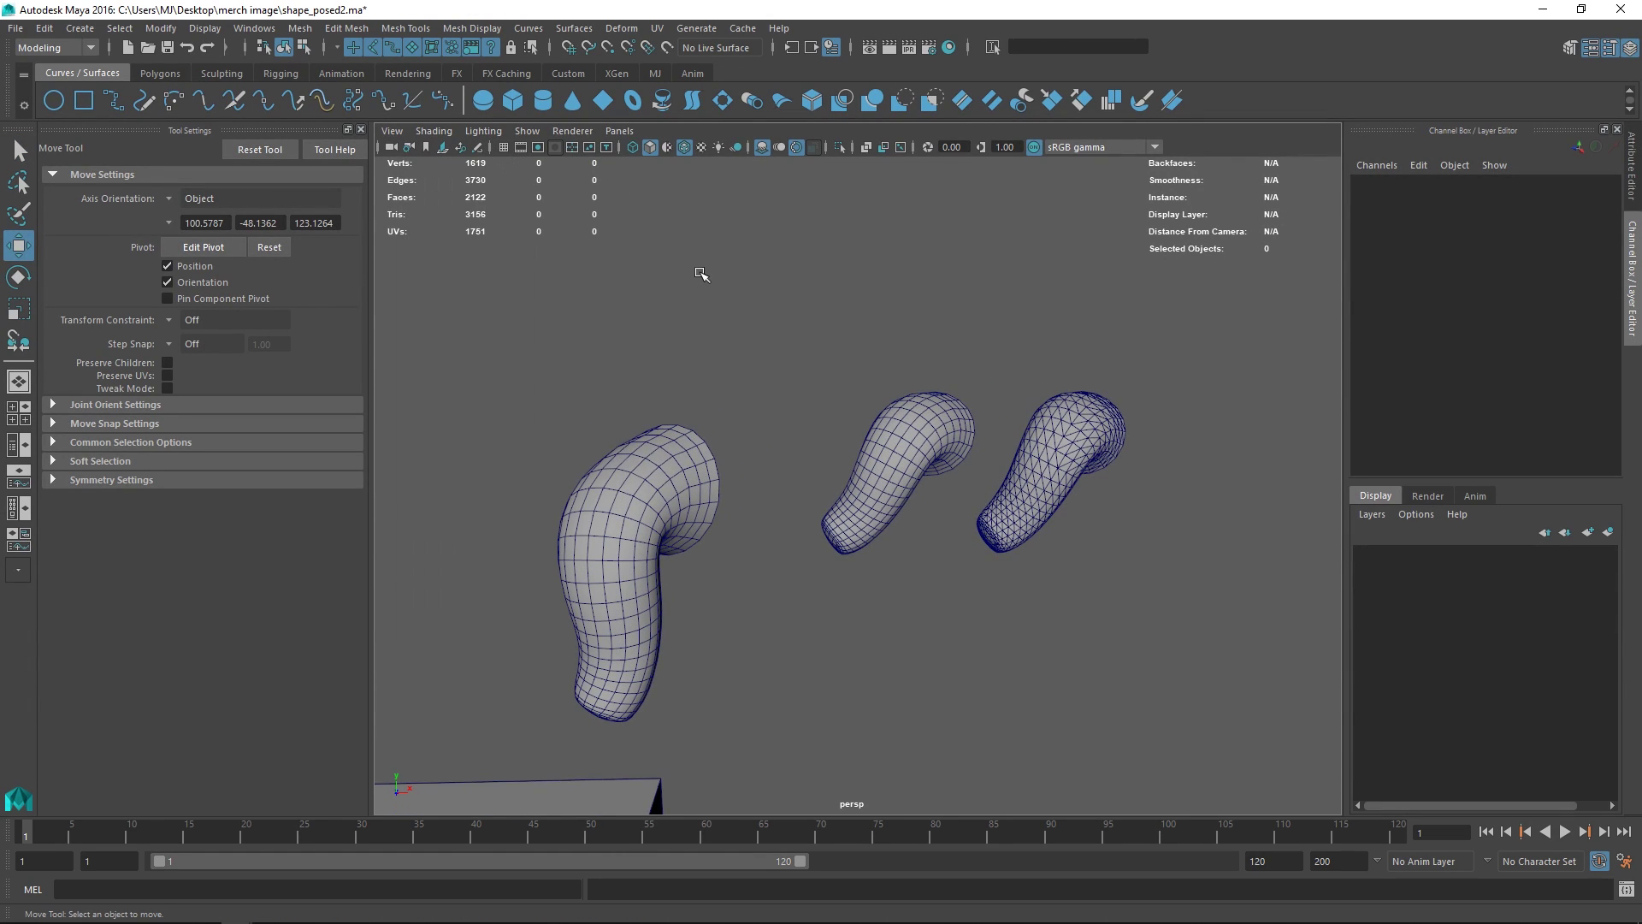
key("shift+o")
left_click_drag(219, 230, 243, 218)
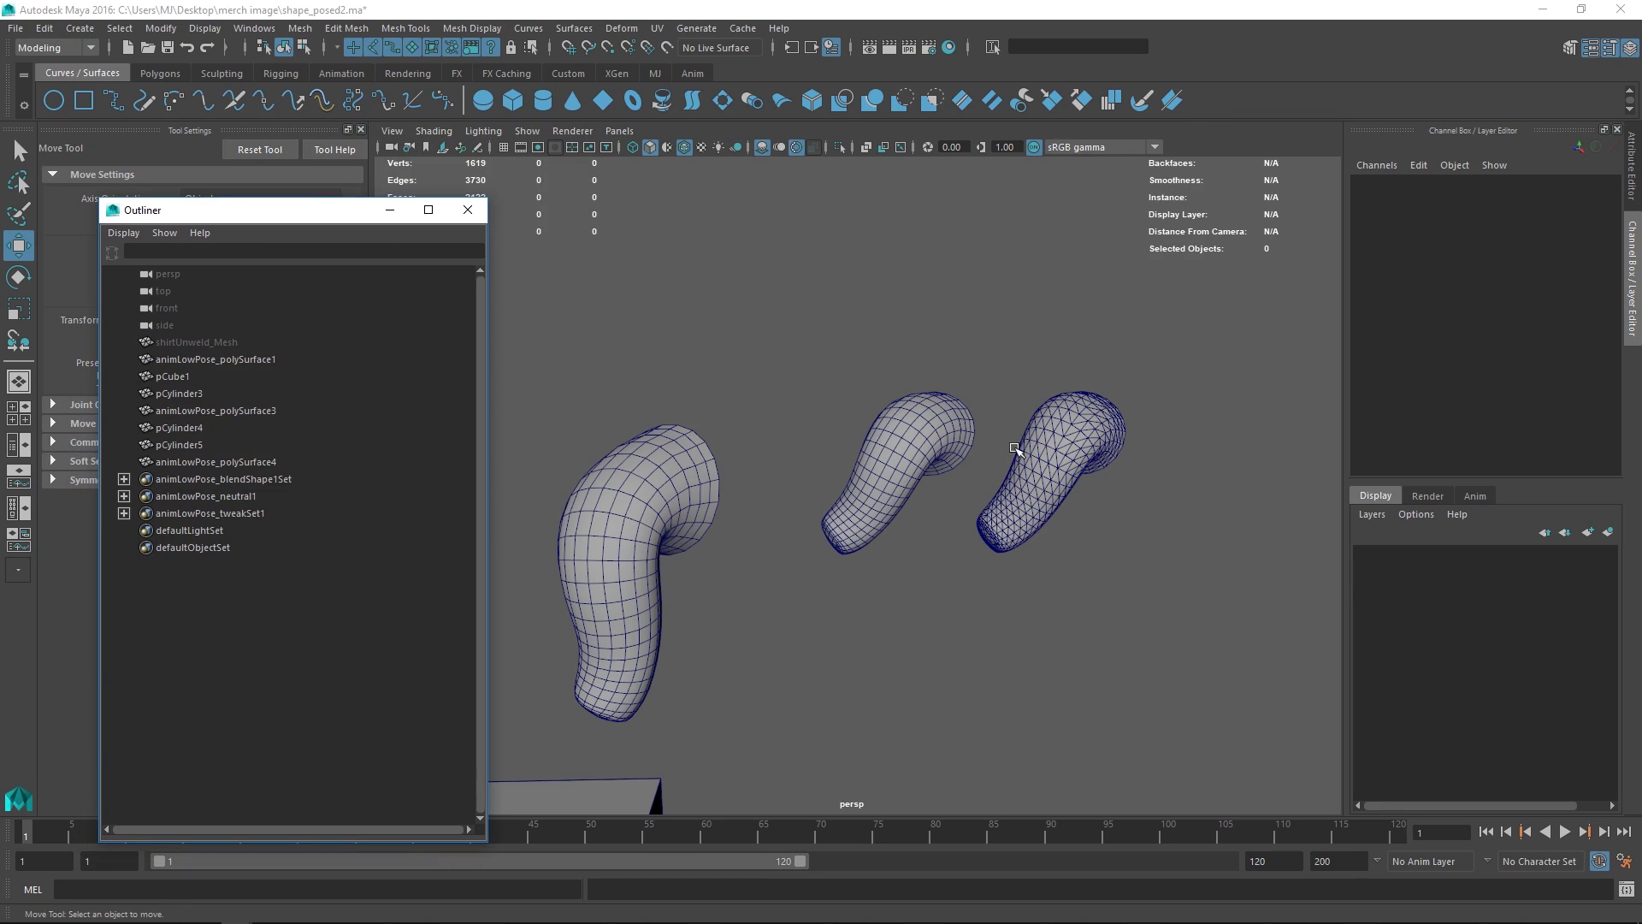
Undo the X move of the untriangulated tube so that it coincides with its triangulated copy again
left_click(1062, 450)
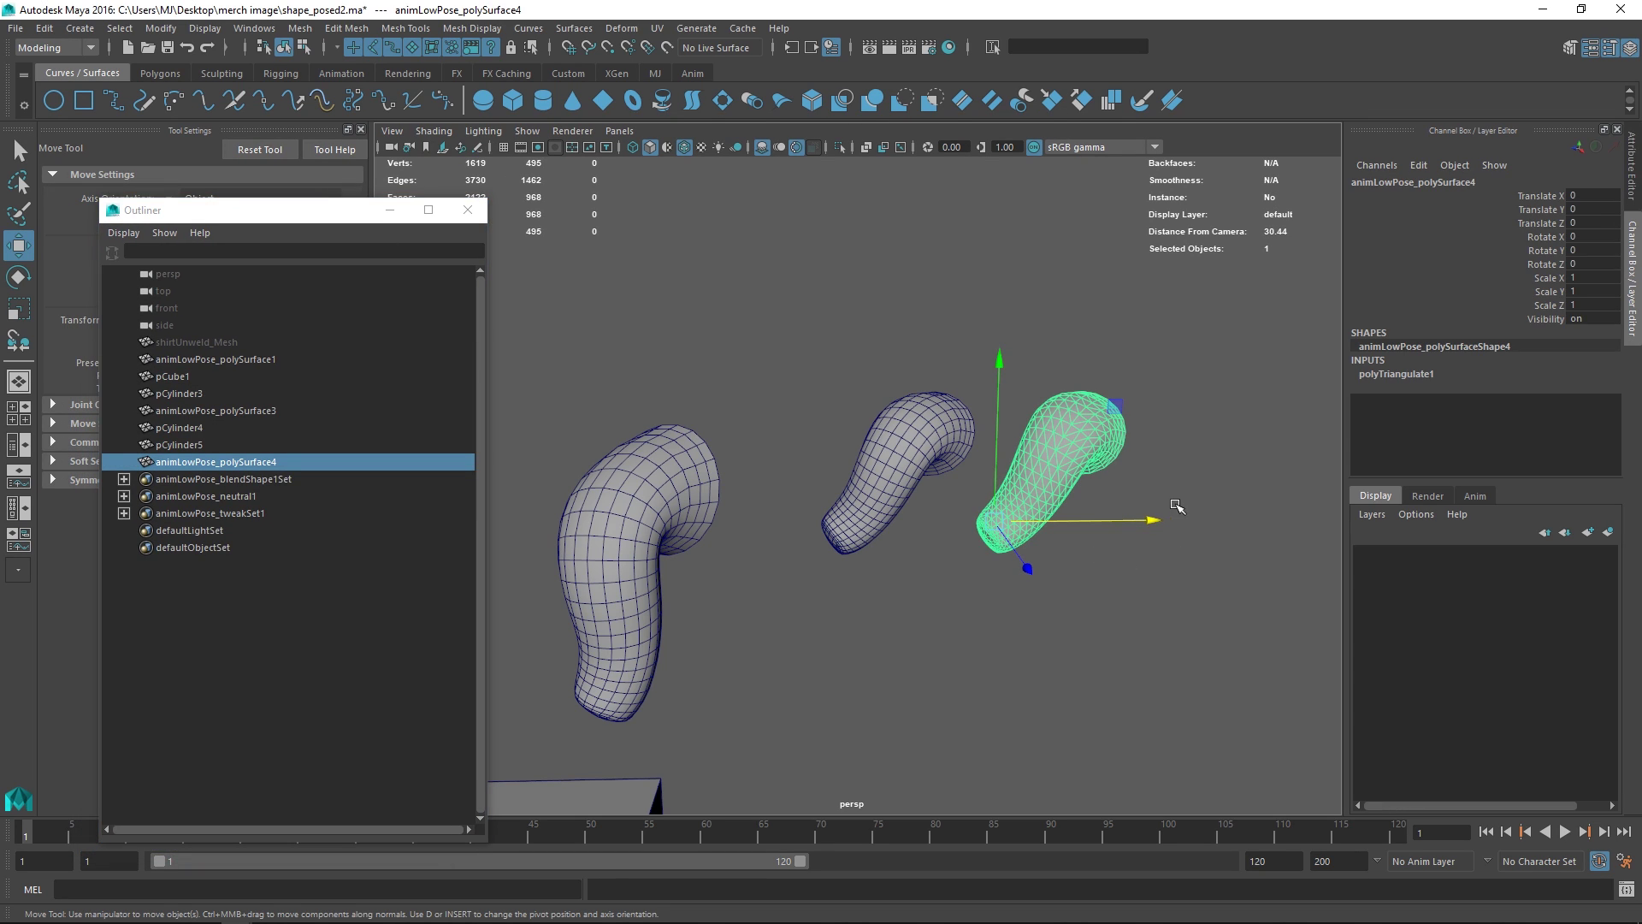
left_click(899, 456)
key("ctrl+z")
key("ctrl+z")
left_click(1075, 481)
key("ctrl+z")
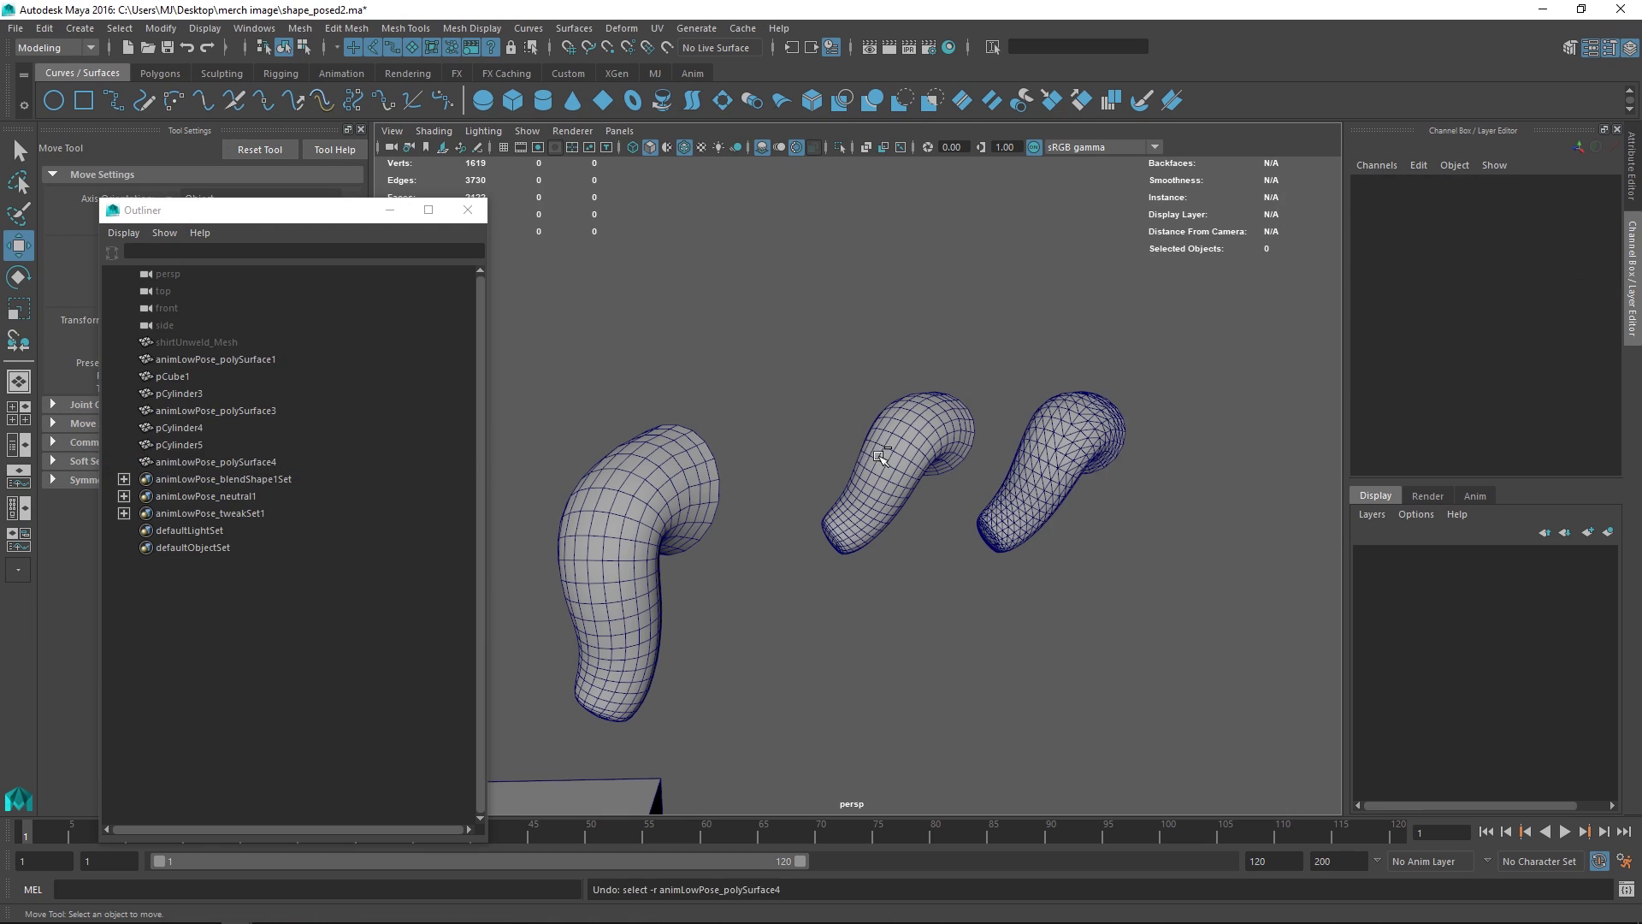
key("ctrl+z")
key("ctrl+z")
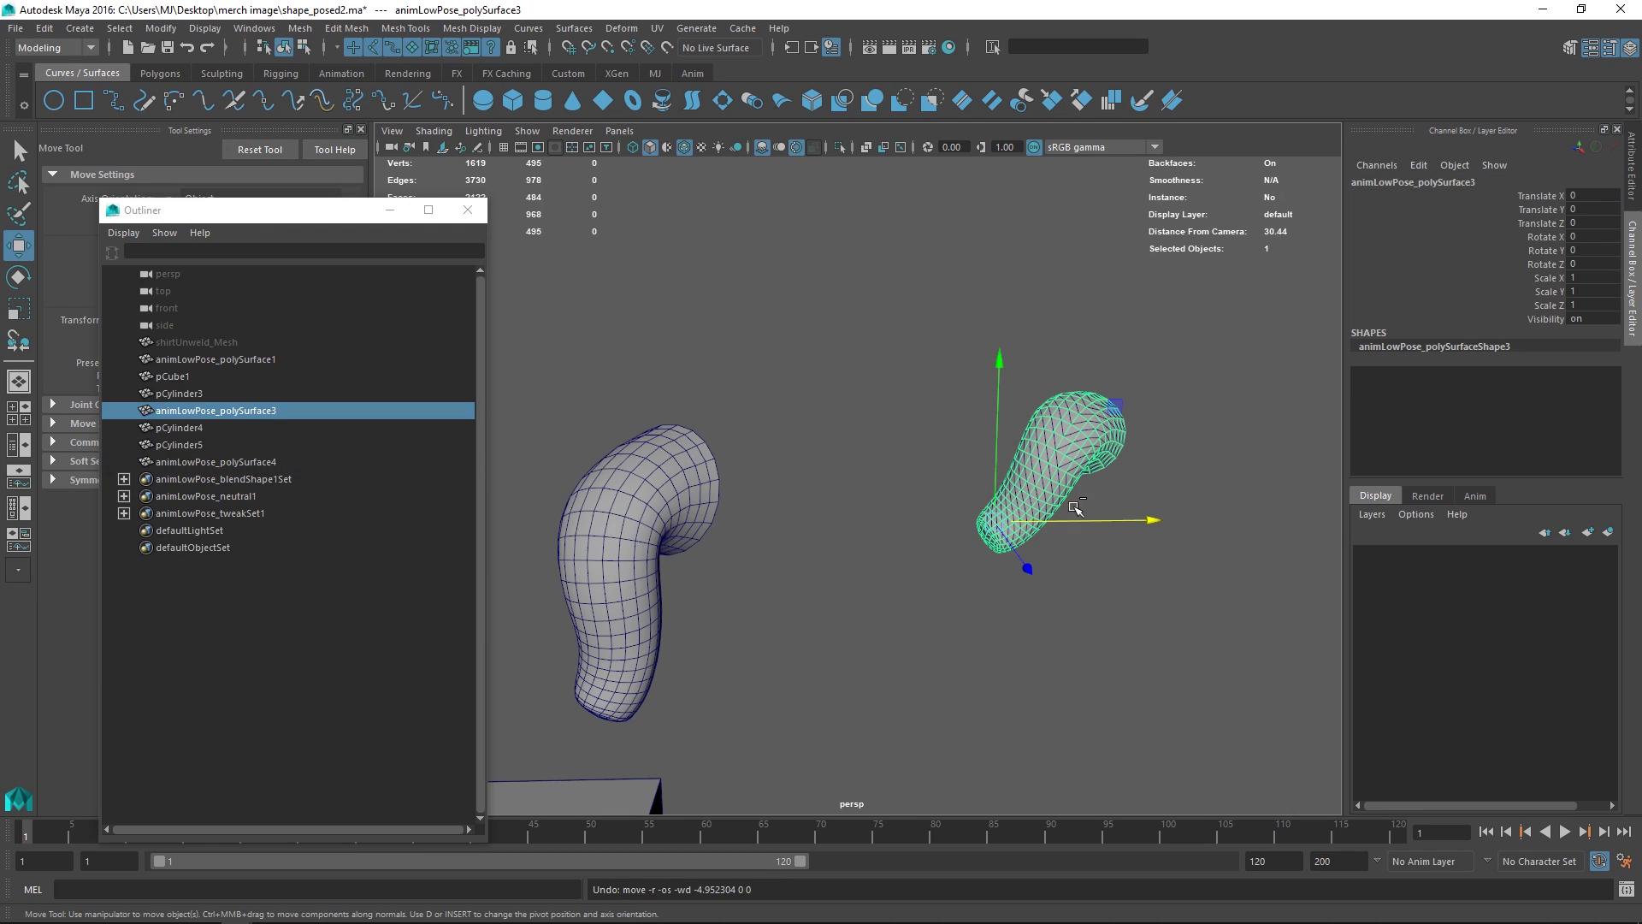
Parent animLowPose_polySurface4 under animLowPose_polySurface3, expand the hierarchy, and hide the triangulated child
left_click(205, 462)
middle_click_drag(204, 466, 219, 412)
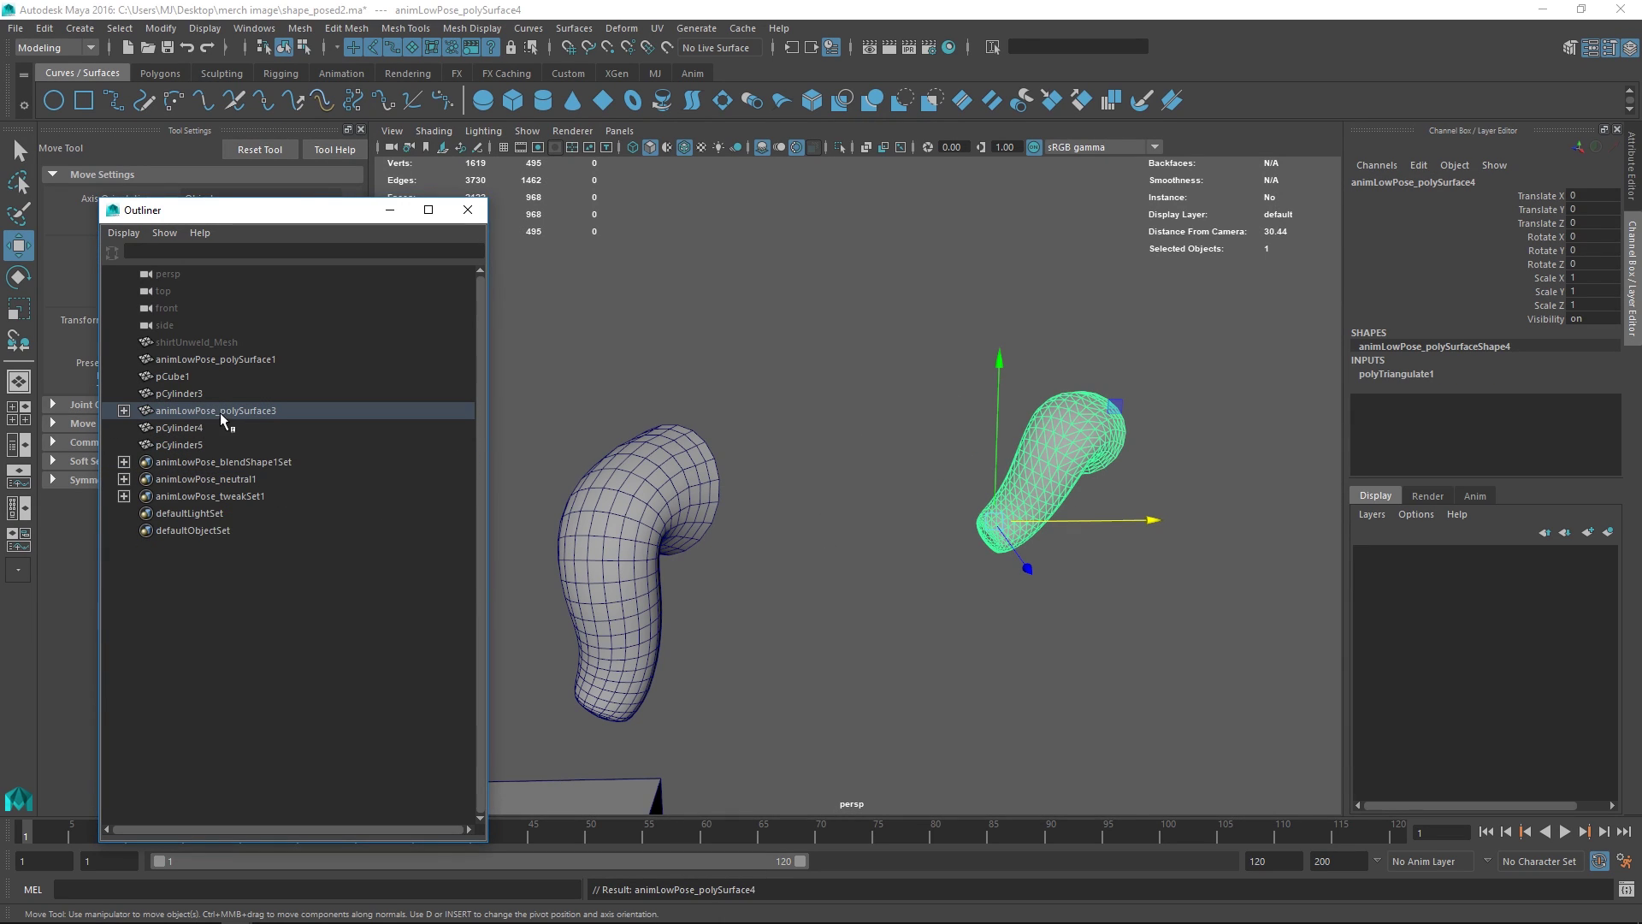
left_click(124, 410)
key("ctrl+h")
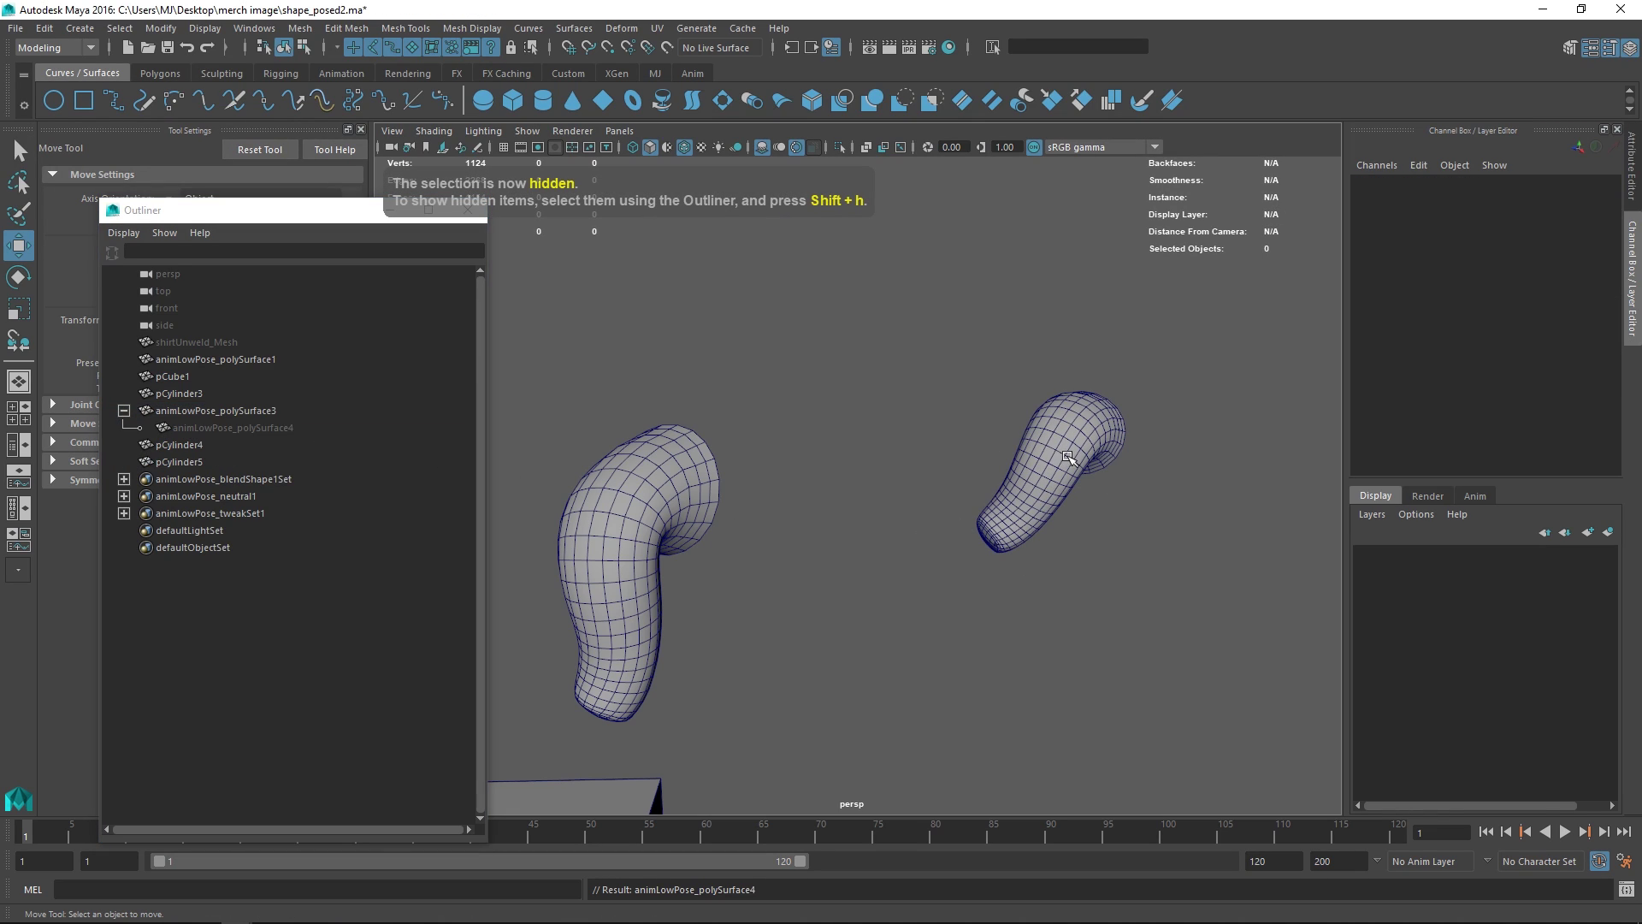
Select three vertices around the hole at the small tube's lower tip, plus the matching three on the large tube
left_click(1043, 480)
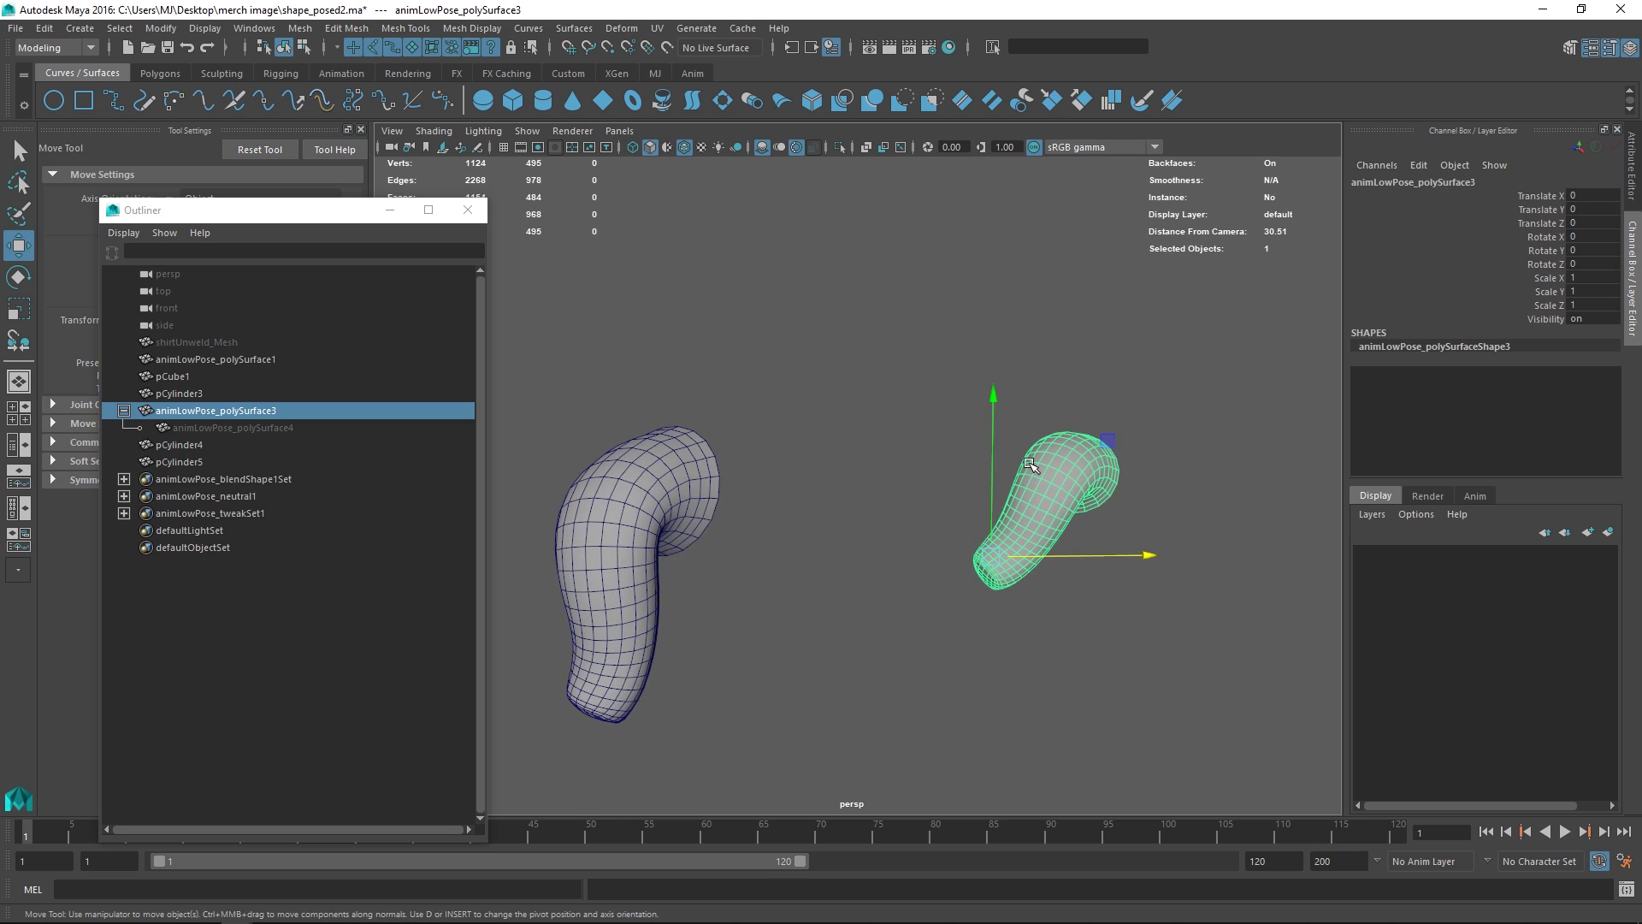
key("f")
right_click_drag(919, 485, 598, 438)
key("q")
left_click(864, 510)
middle_click_drag(821, 466, 989, 480, "alt")
right_click_drag(989, 480, 1180, 513, "alt")
left_click_drag(603, 505, 577, 480, "alt")
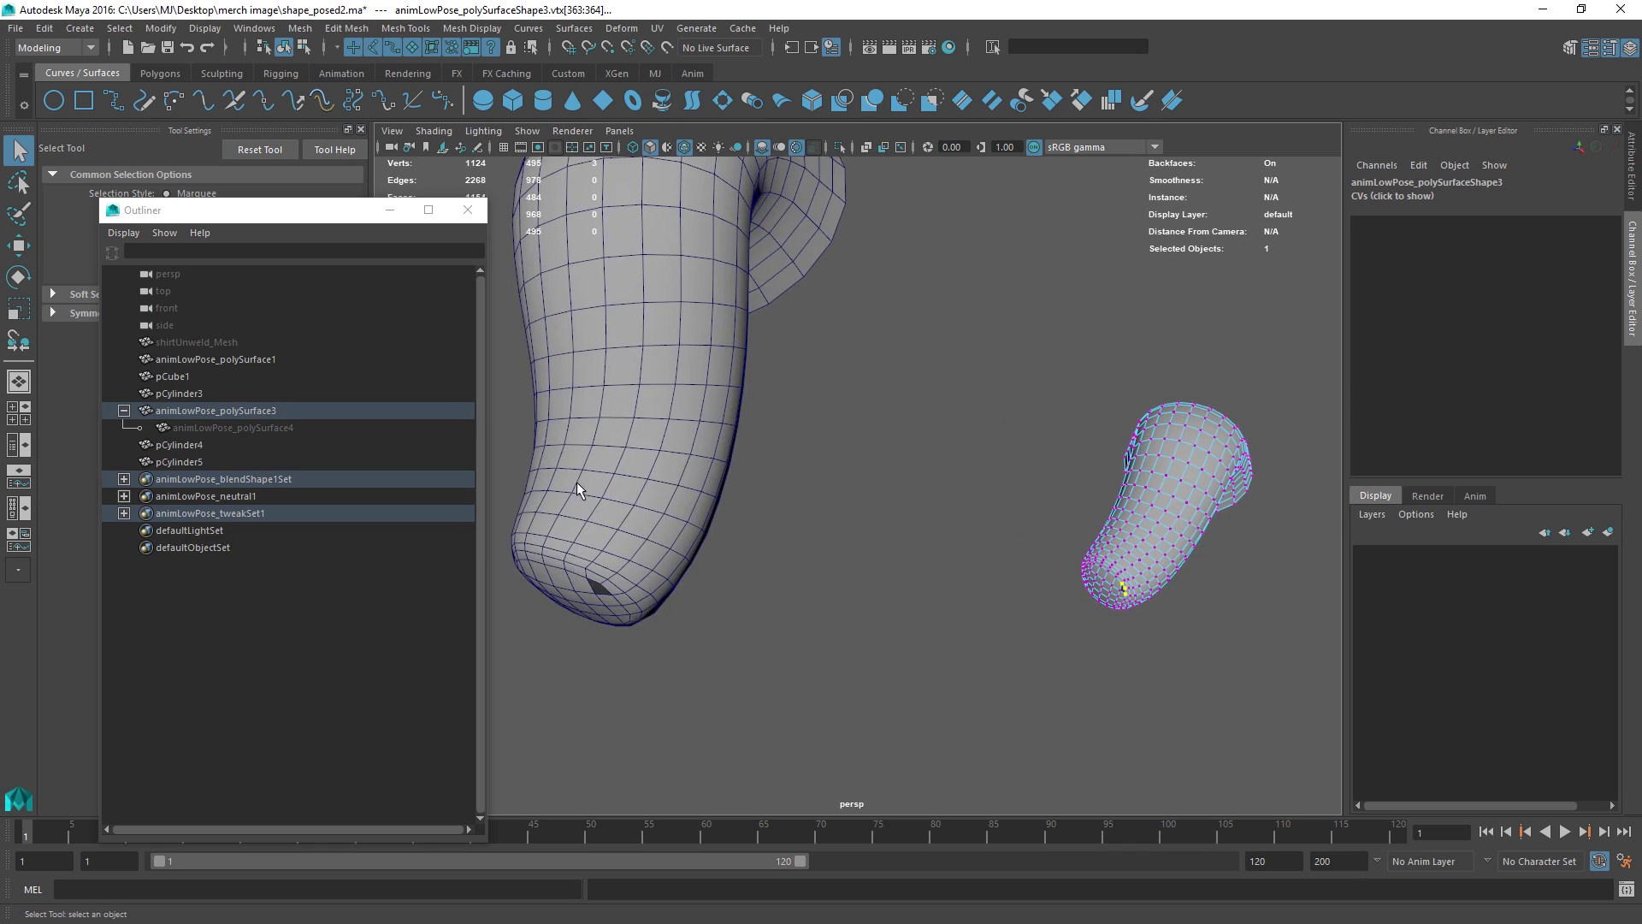
right_click_drag(576, 482, 532, 489)
left_click(587, 578, "shift")
left_click(600, 584, "shift")
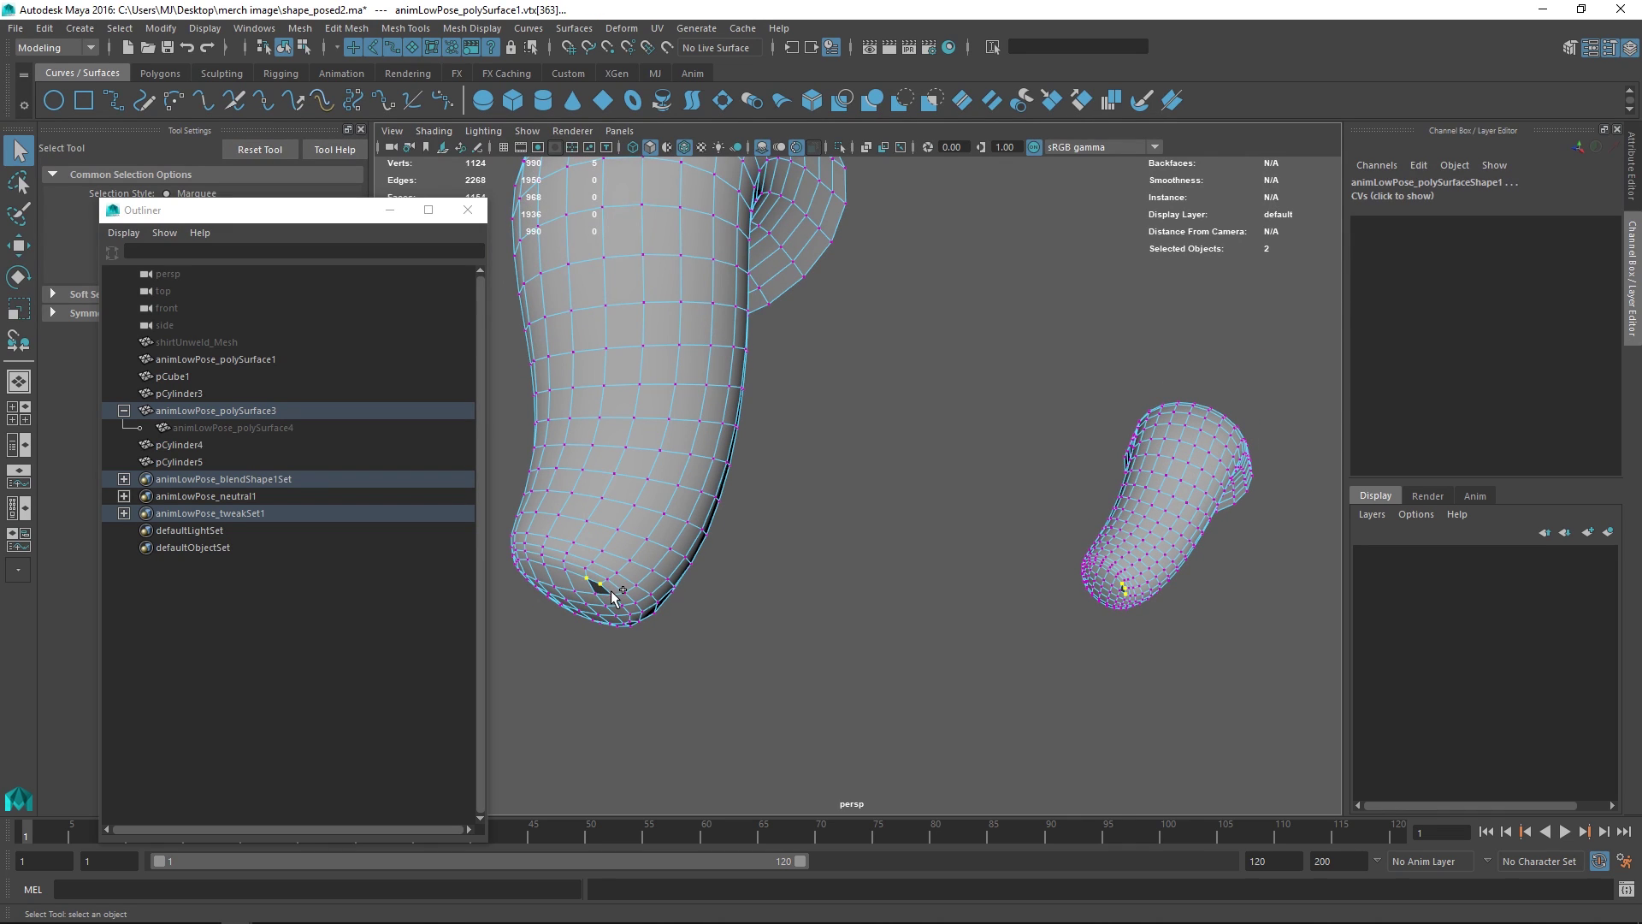
left_click(612, 594, "shift")
Snap the small tube onto the large one with 3 Points to 3 Points and return to object mode
left_click(301, 29)
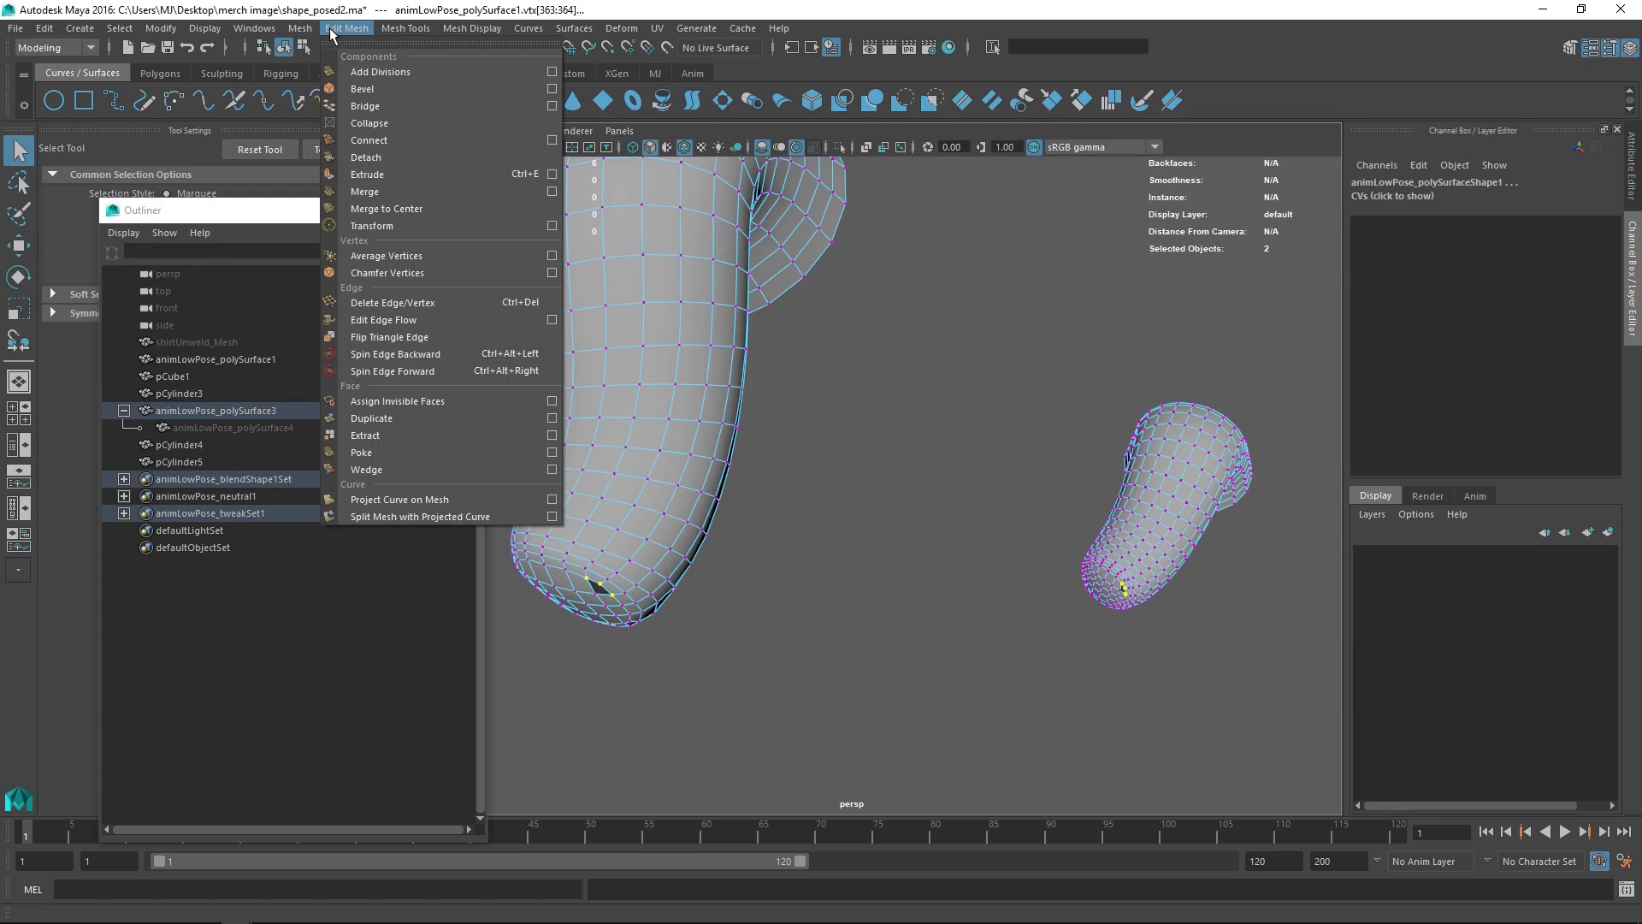
left_click(332, 31)
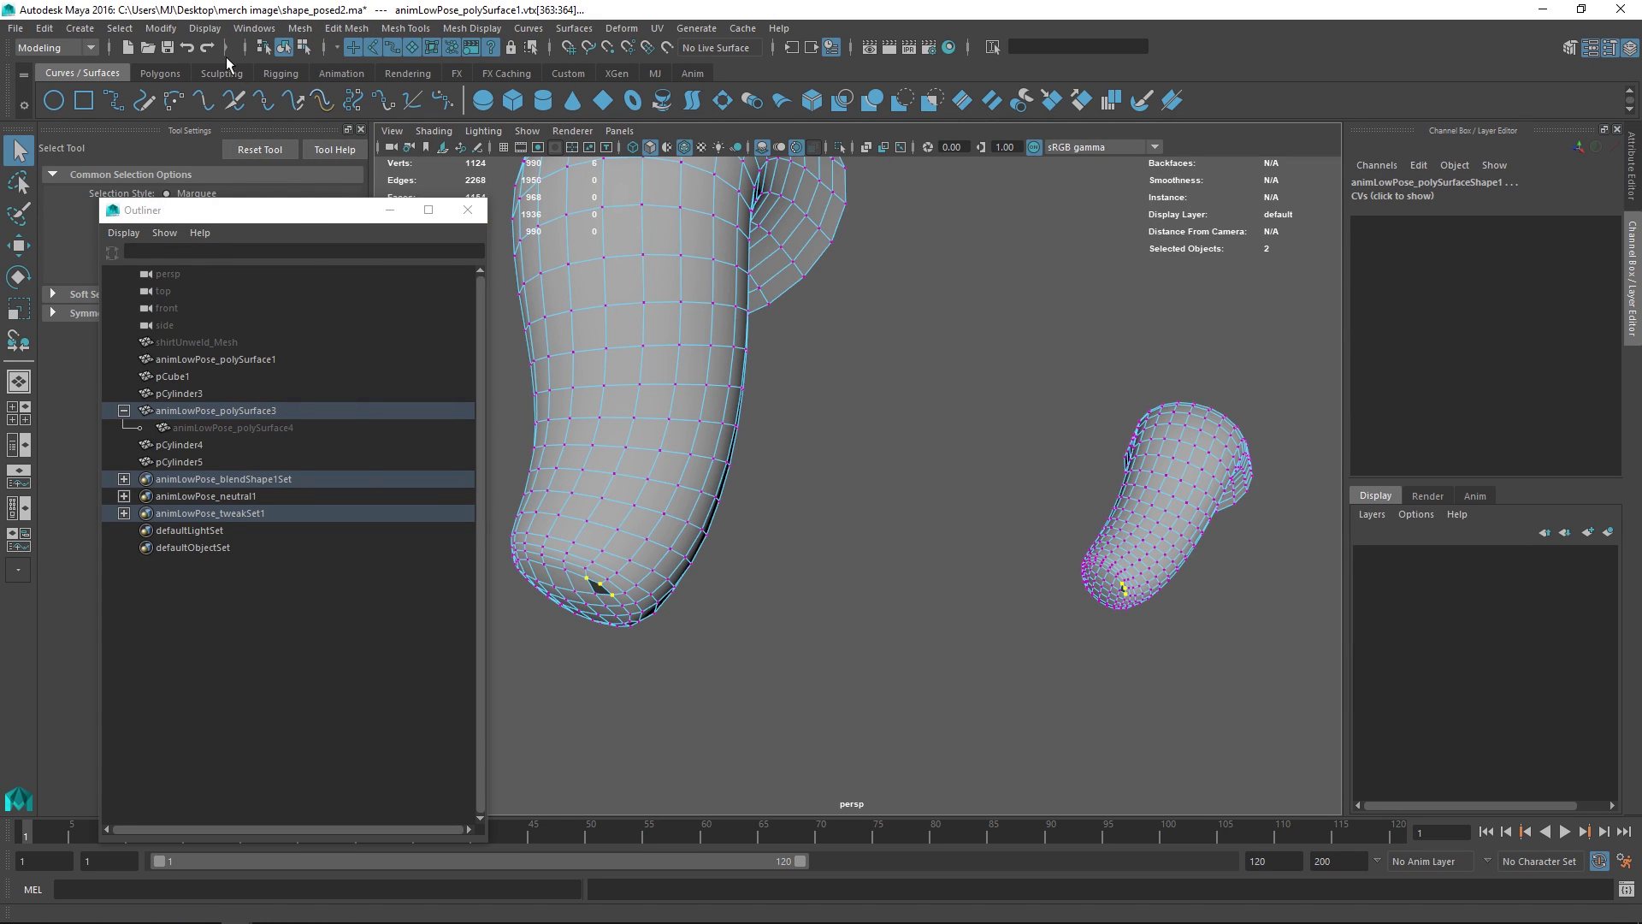
left_click(160, 28)
mouse_move(321, 182)
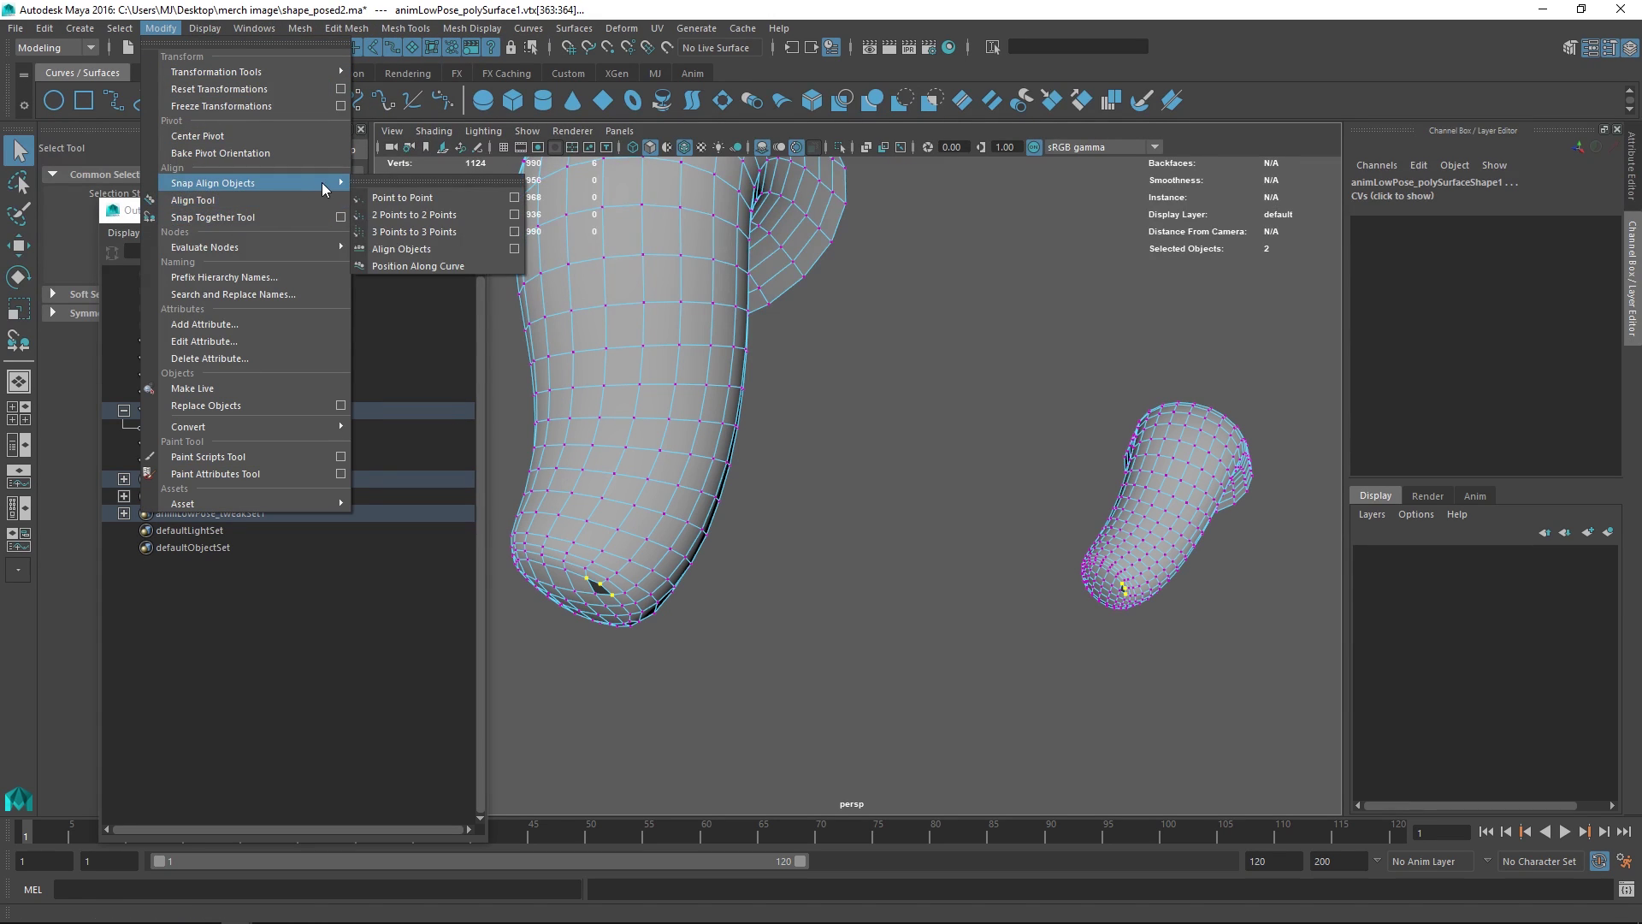
left_click(424, 232)
scroll(750, 334, "down", 2)
right_click_drag(634, 407, 759, 344)
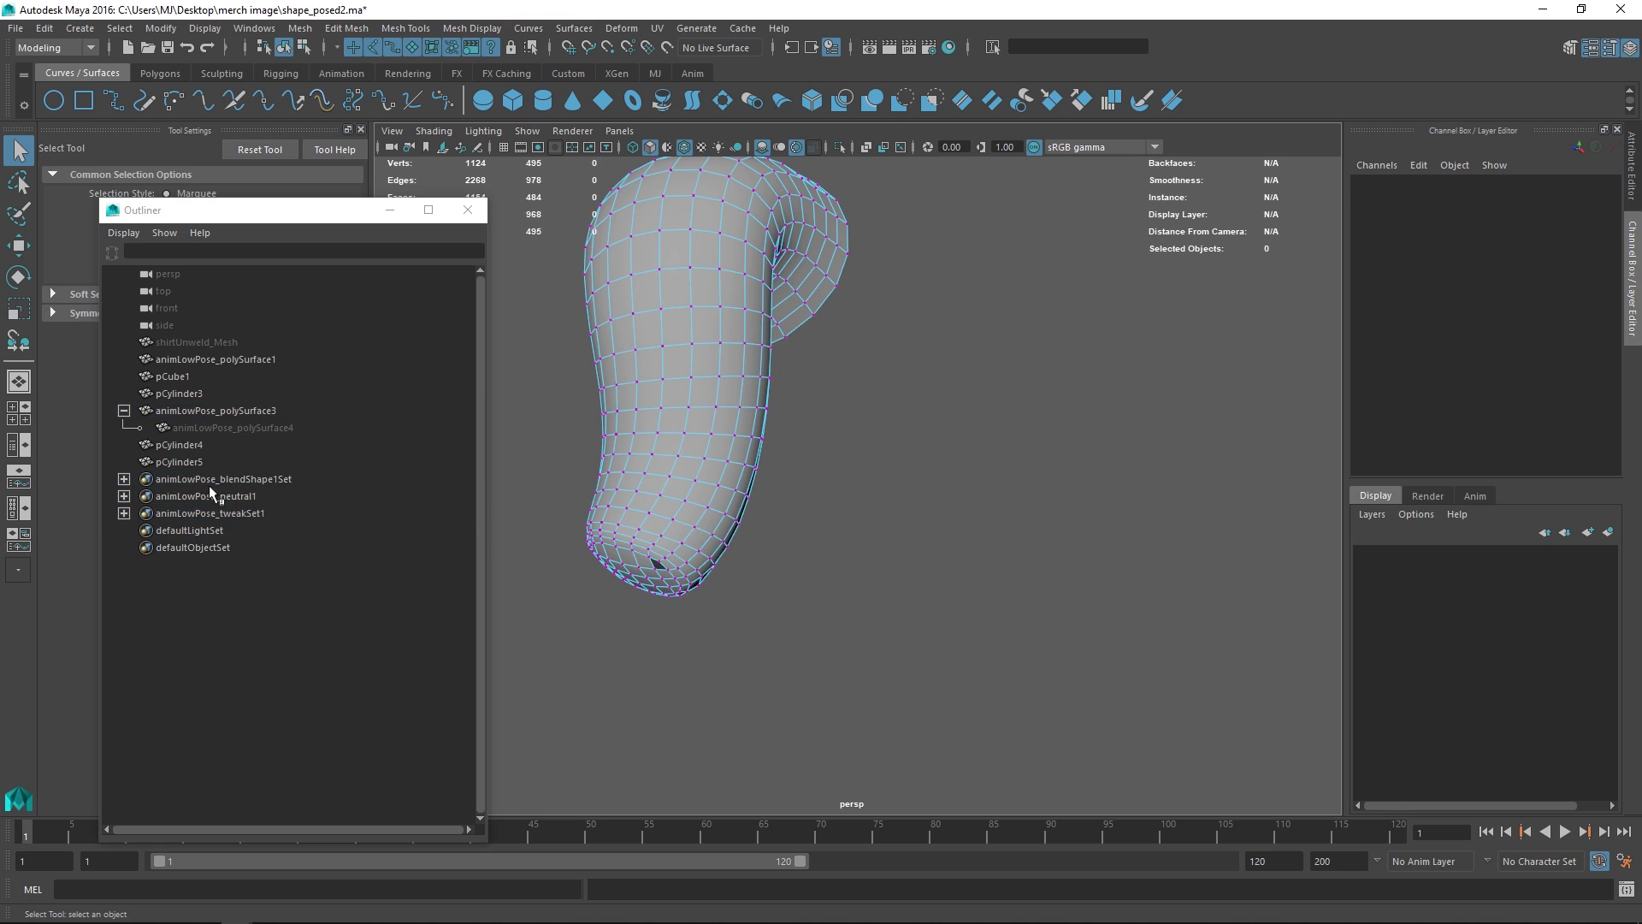
Unhide the triangulated child animLowPose_polySurface4, inspect it on the snapped tube, and delete it
left_click(195, 427)
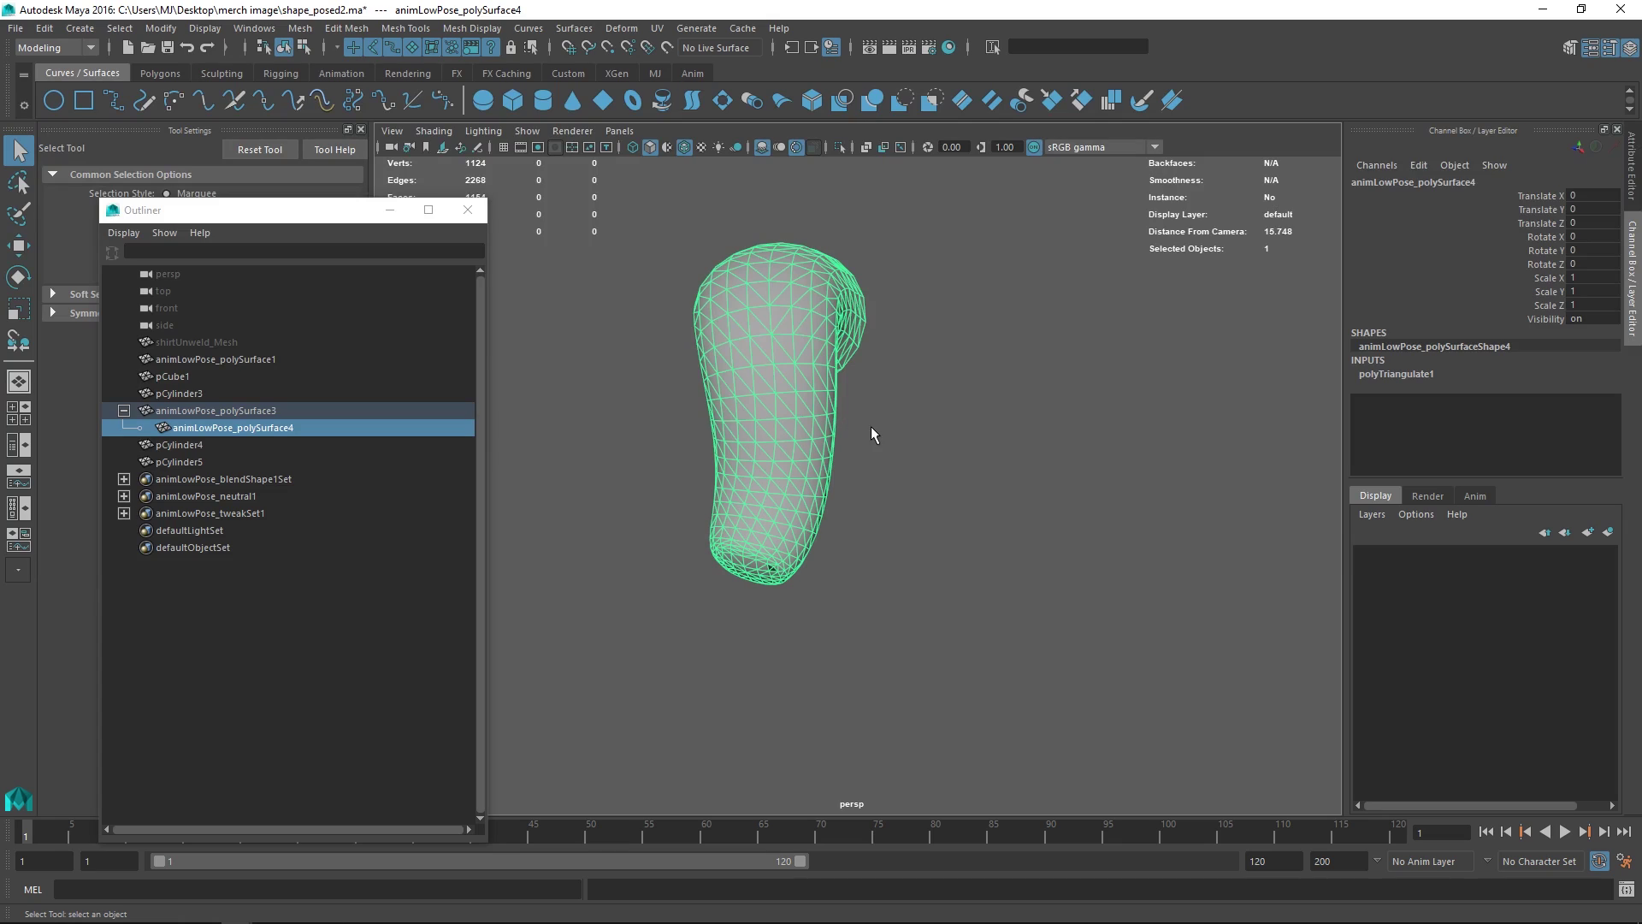
left_click_drag(870, 425, 833, 411, "alt")
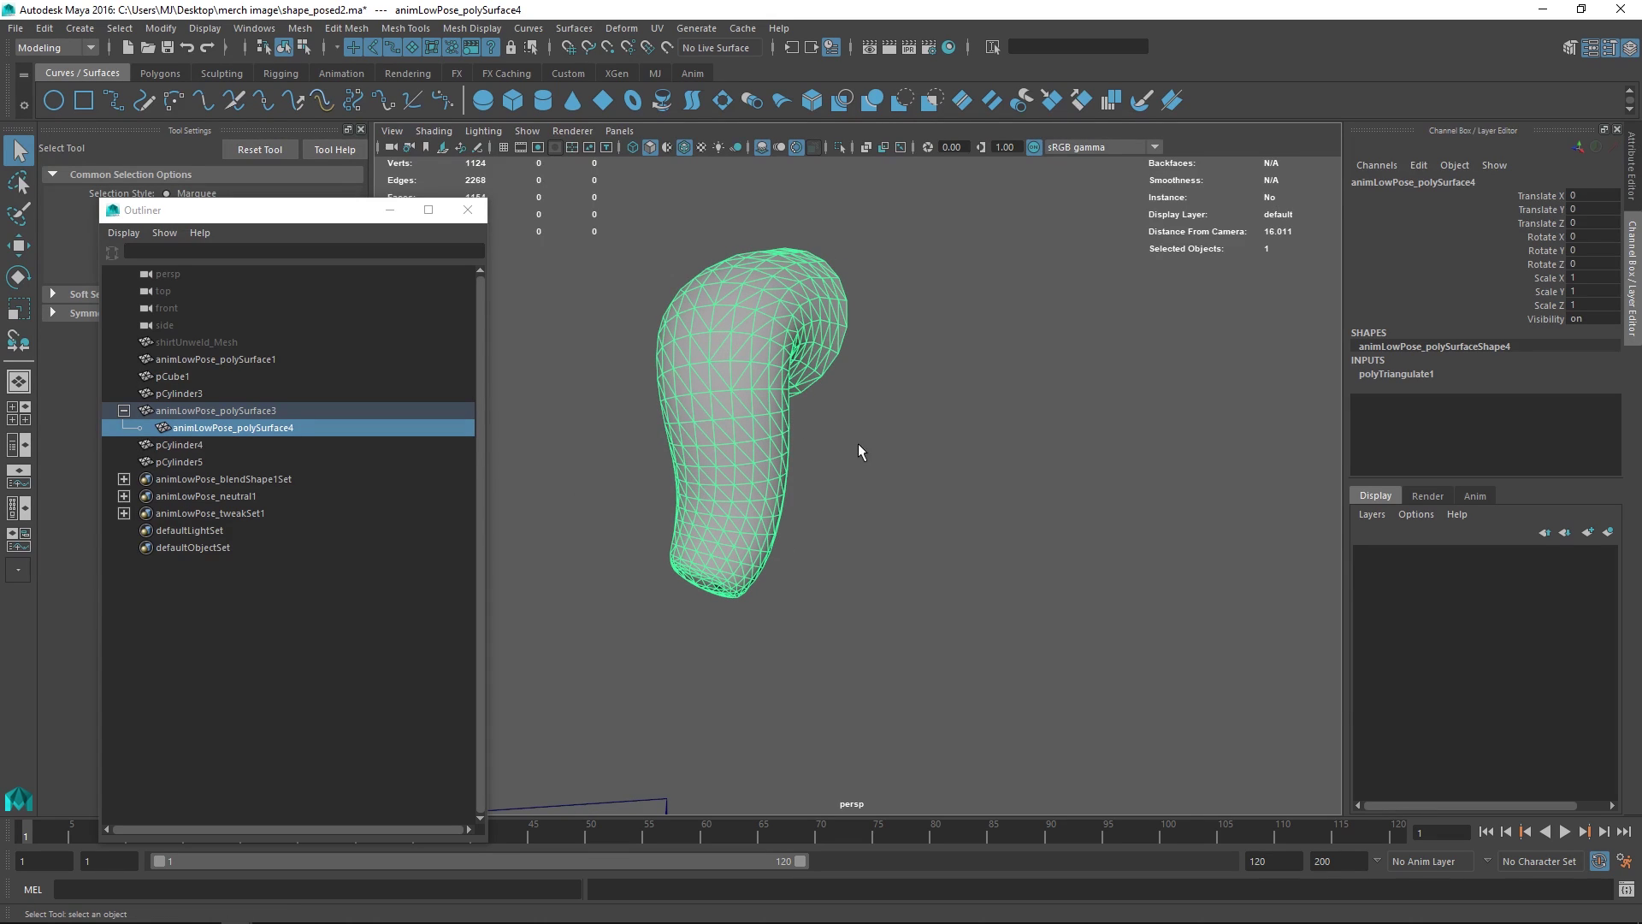
key("Delete")
left_click_drag(851, 436, 679, 345, "alt")
Set all translate and rotate values of animLowPose_polySurface3 to 0, freeze its transformations, and clear the selection
left_click(282, 410)
left_click_drag(1595, 197, 1595, 262)
type("0.87")
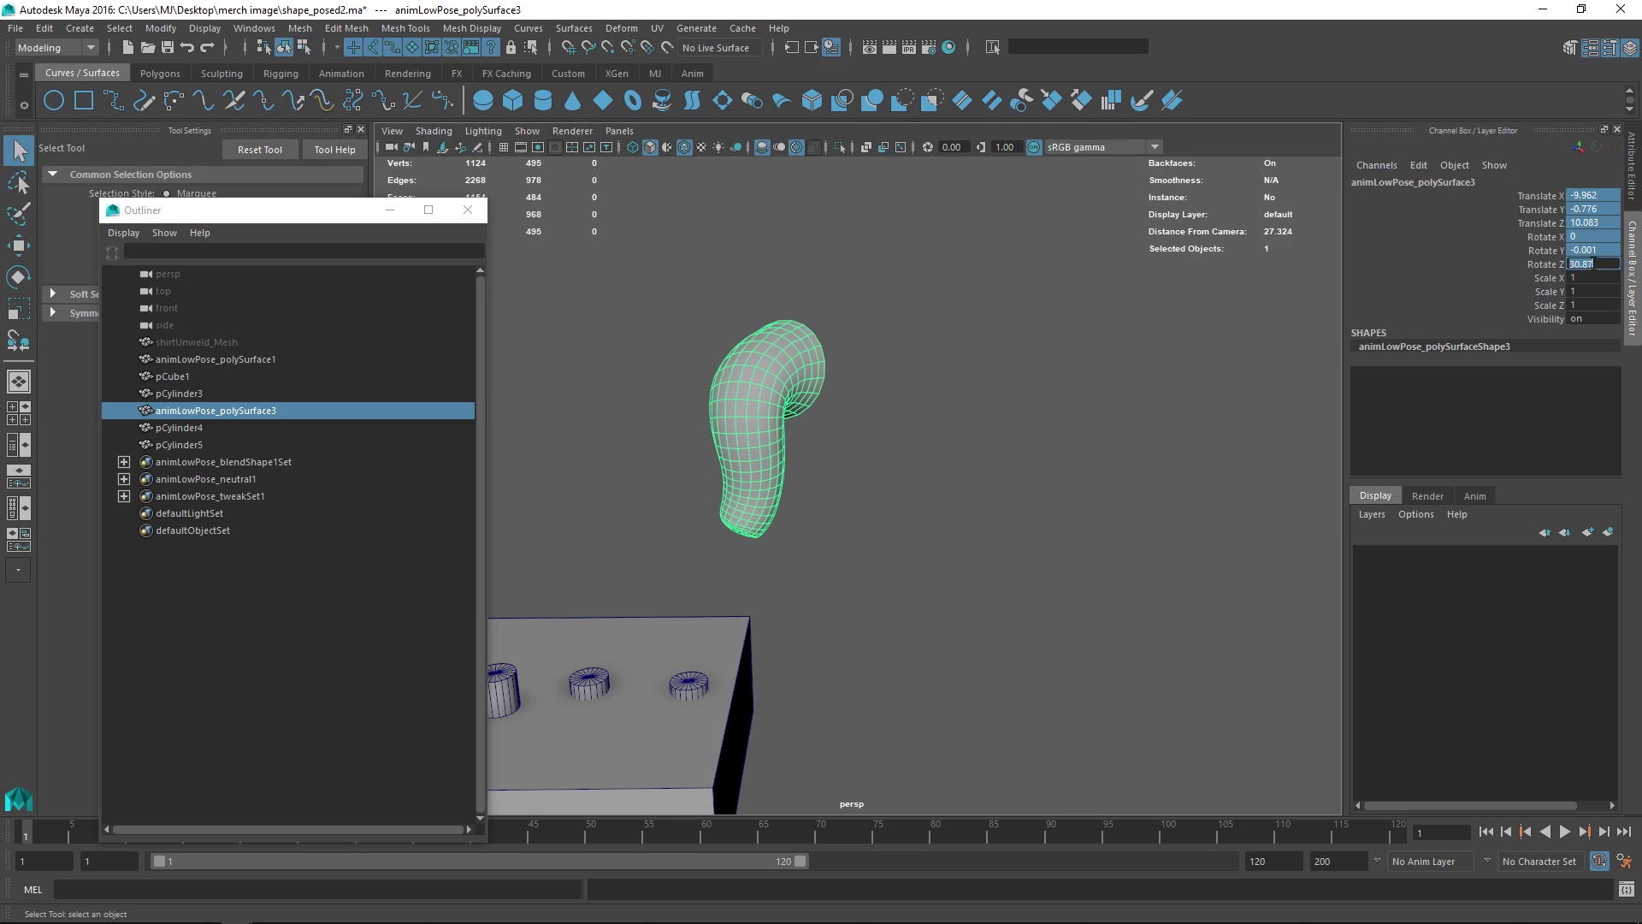
key("Return")
left_click(161, 27)
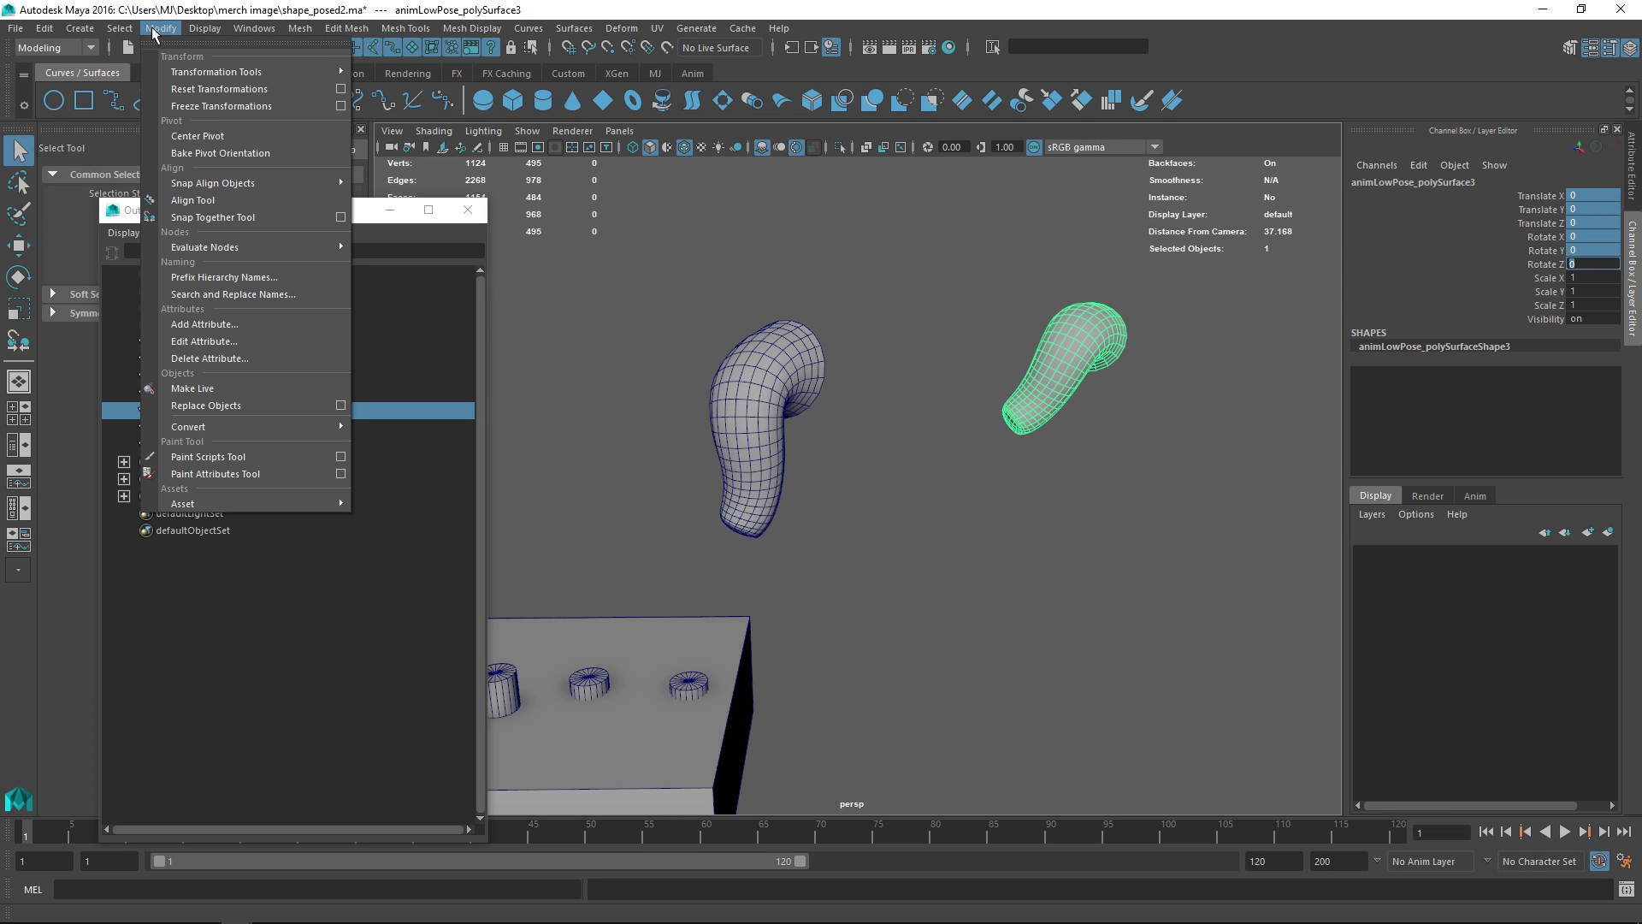
left_click(191, 106)
left_click_drag(846, 352, 956, 359, "alt")
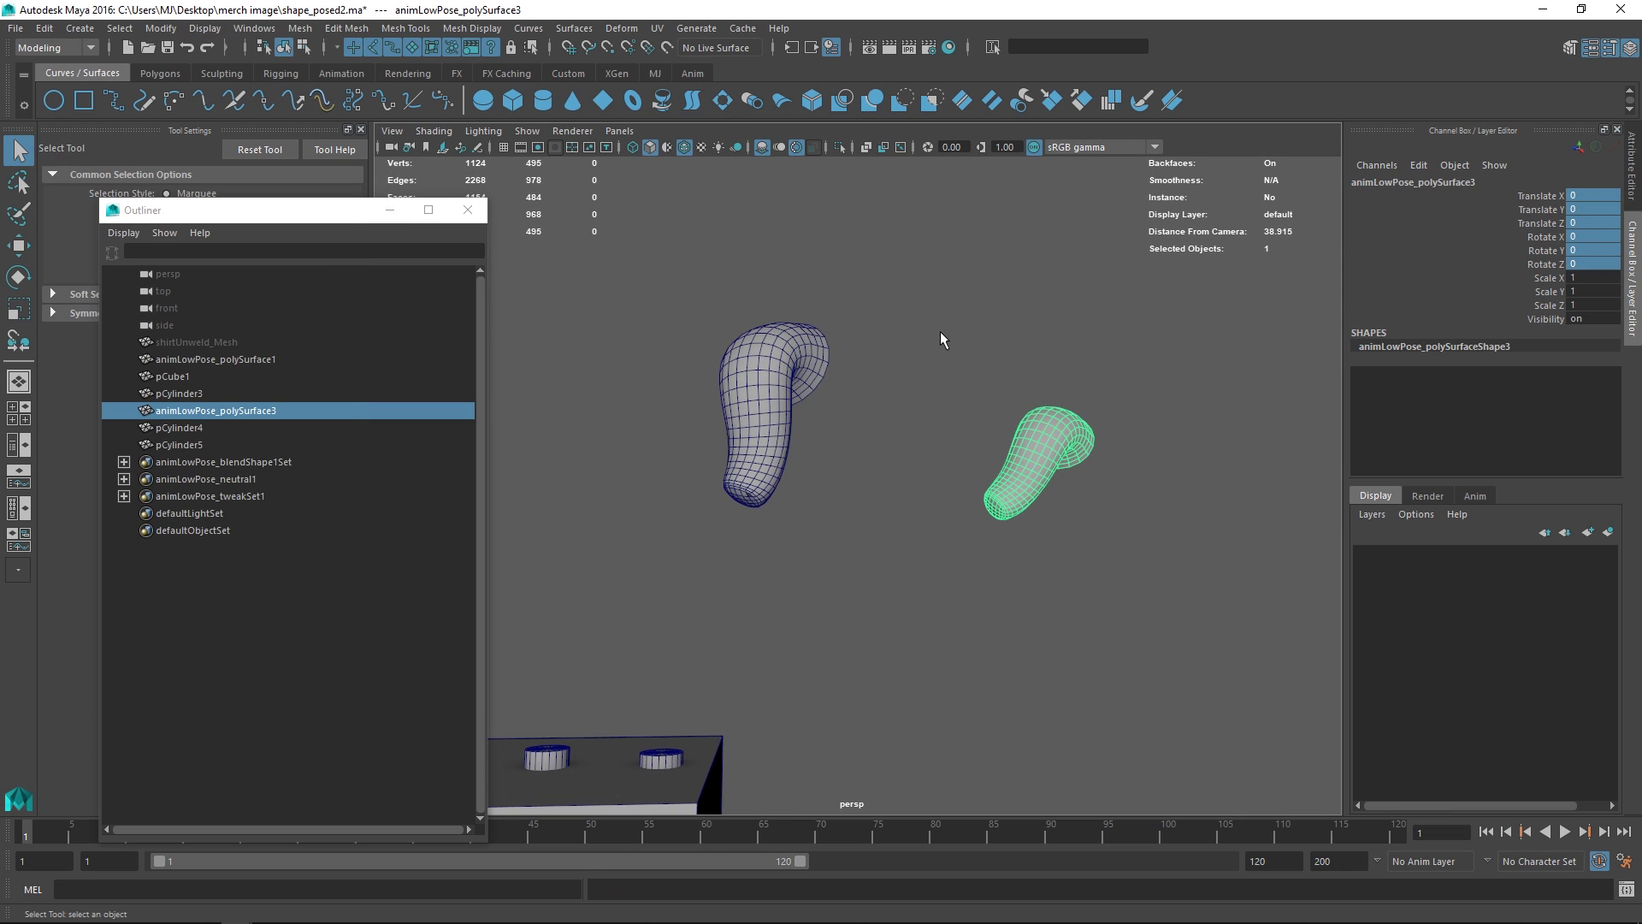
left_click(964, 379)
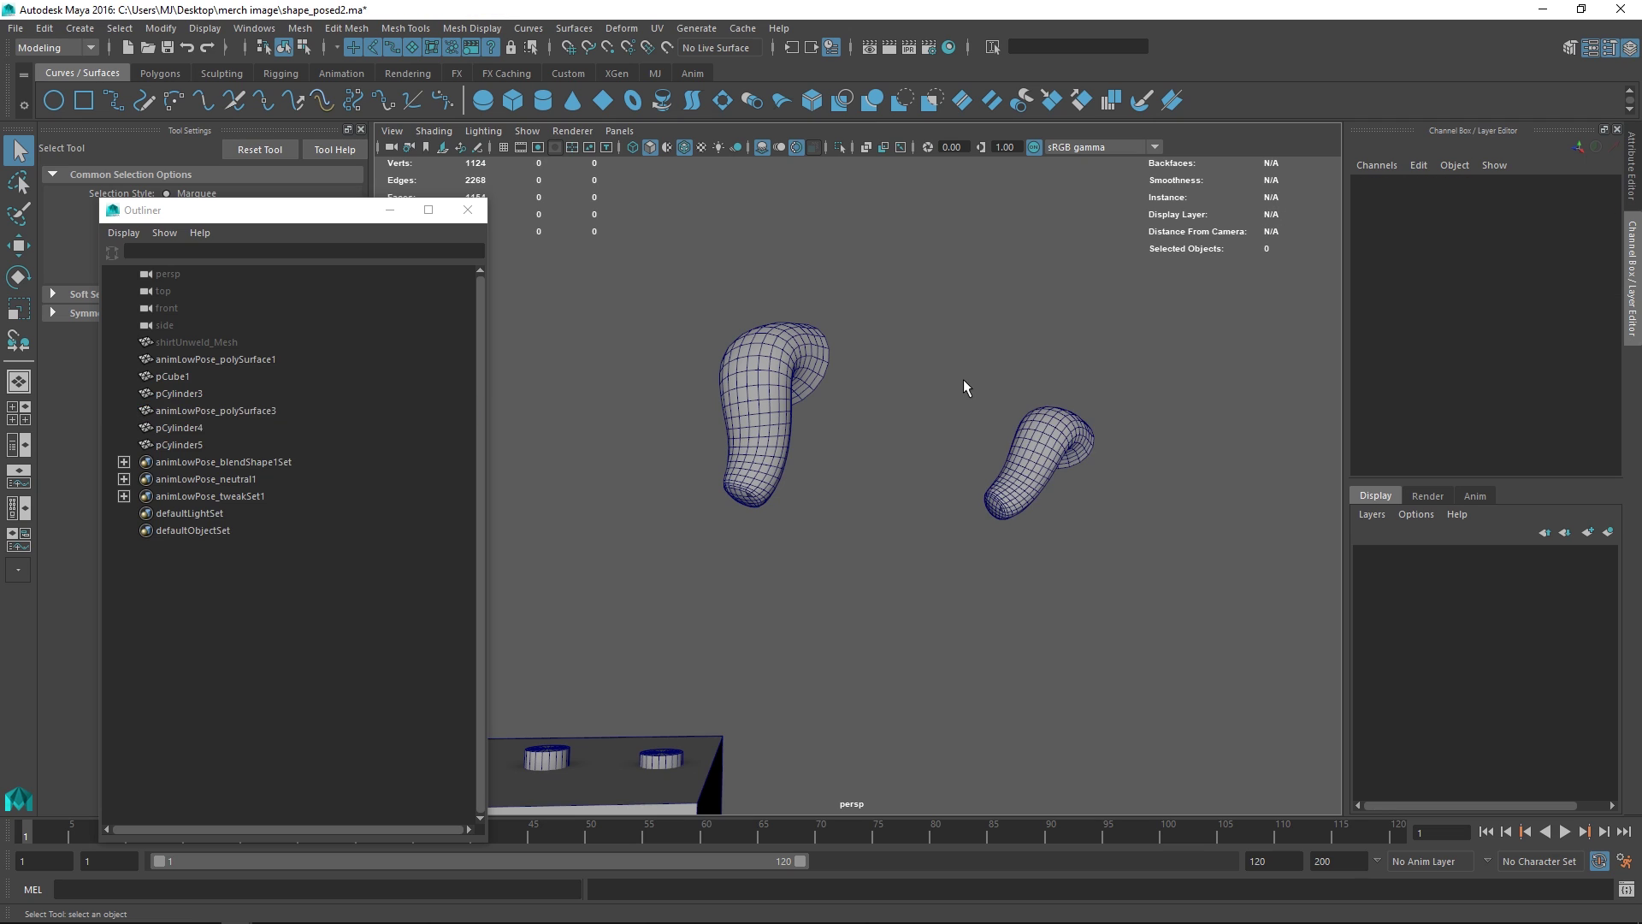
Close the Outliner and float the Modify commands as a separate window, with the small tube selected
left_click(1023, 444)
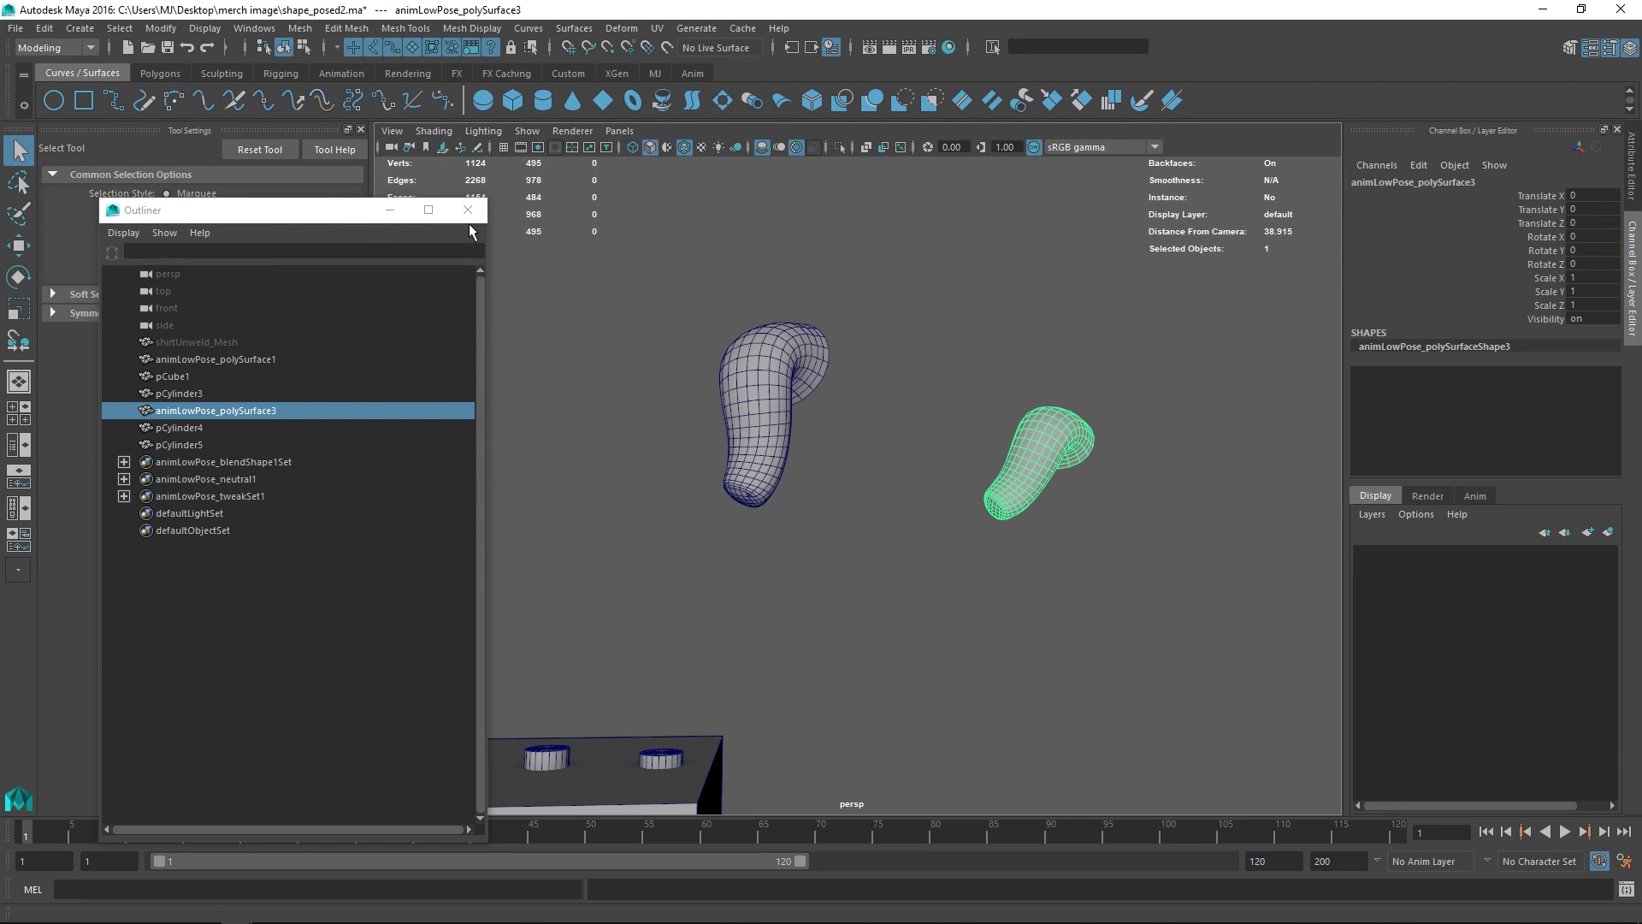
left_click(467, 210)
left_click(161, 28)
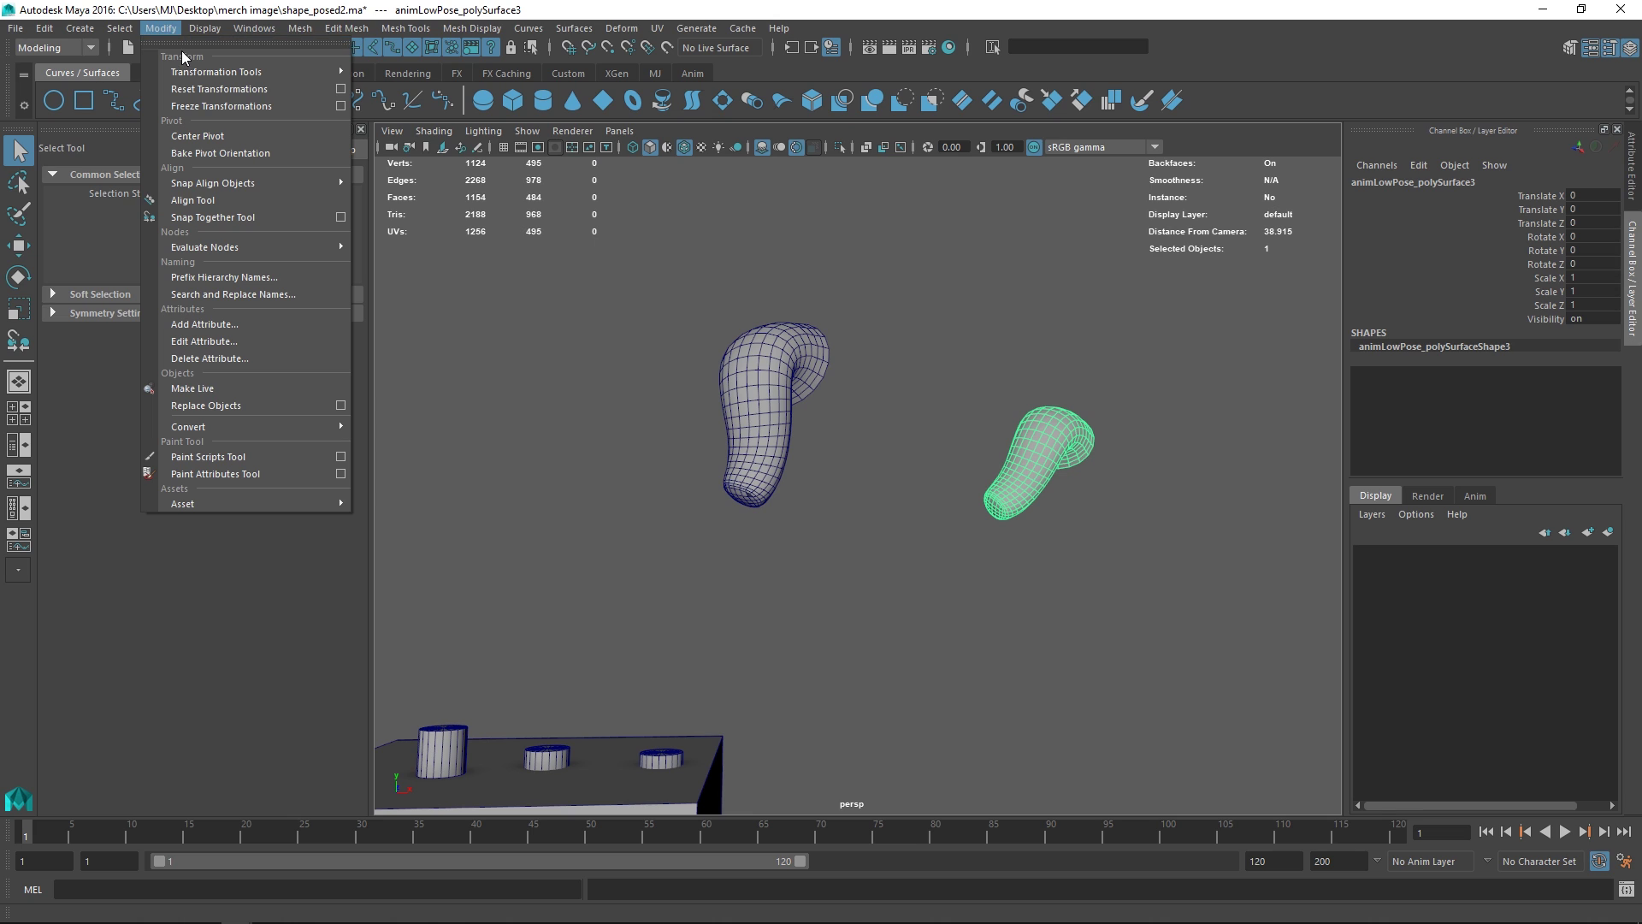
left_click(183, 56)
left_click_drag(239, 58, 473, 158)
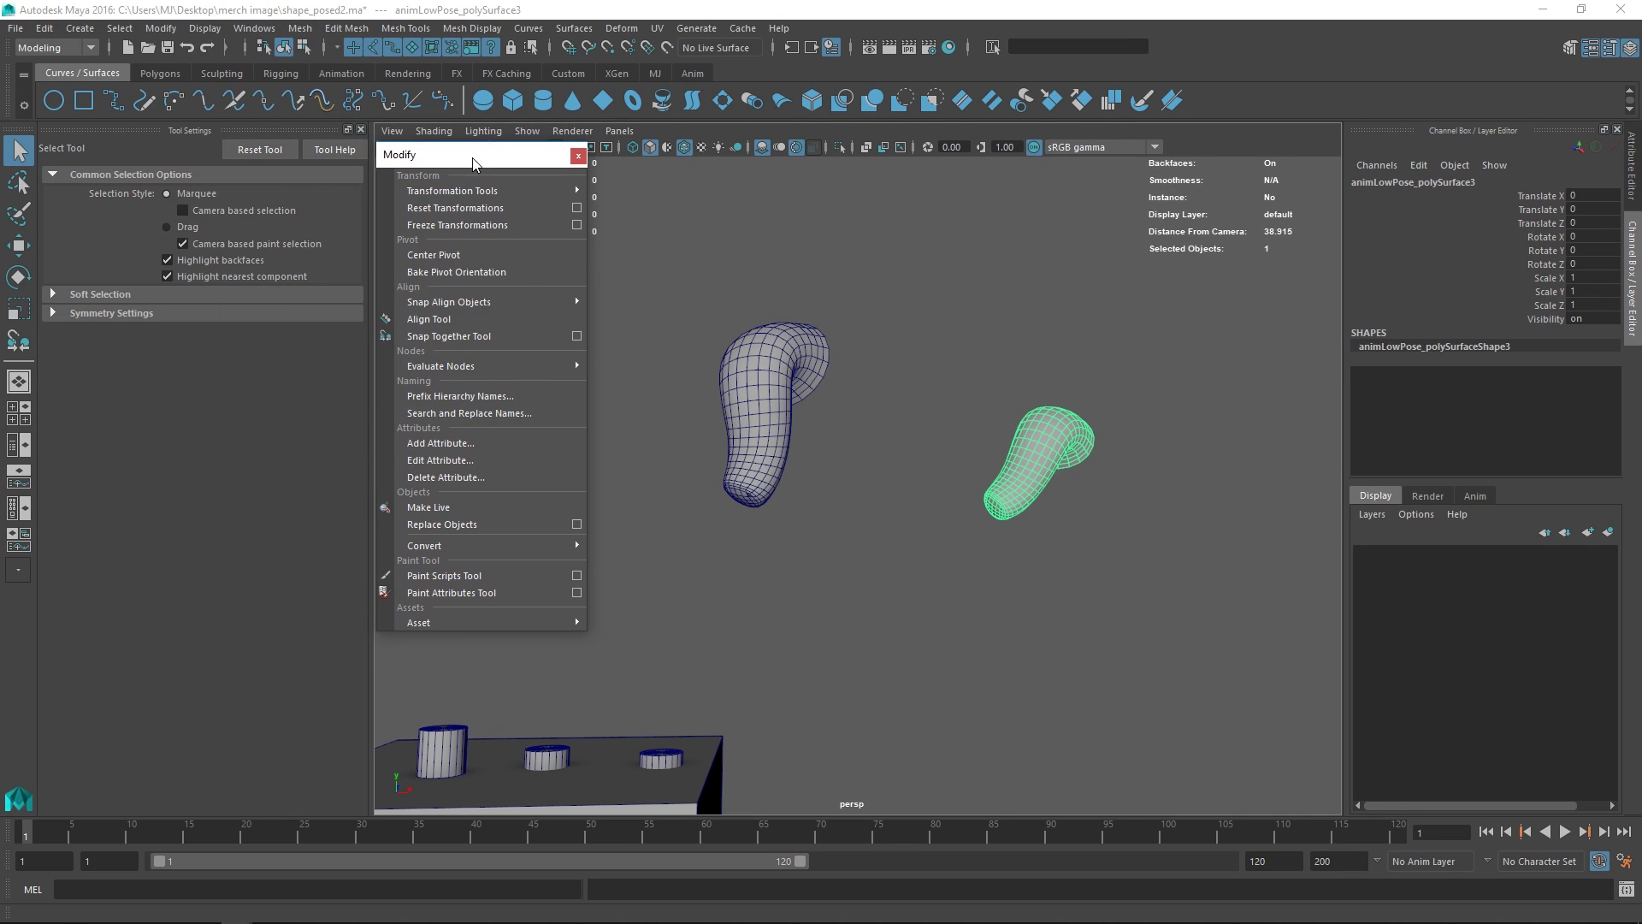
mouse_move(528, 302)
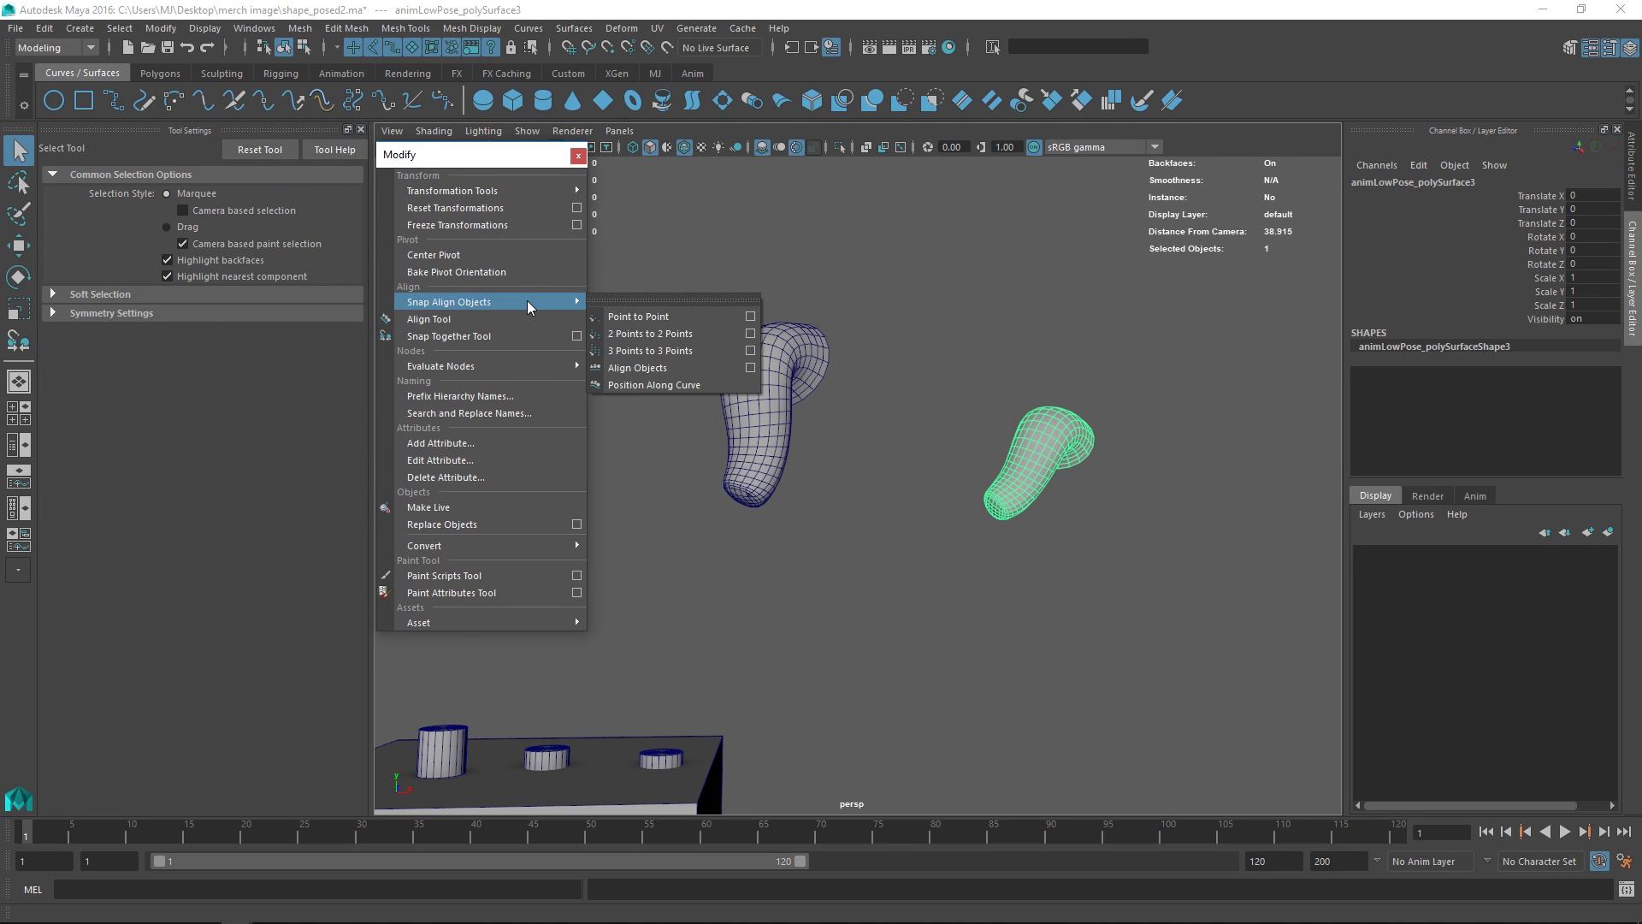
Try Align Objects with its current settings on the small and large tubes, and undo the alignment
left_click(1057, 456)
left_click(804, 386, "shift")
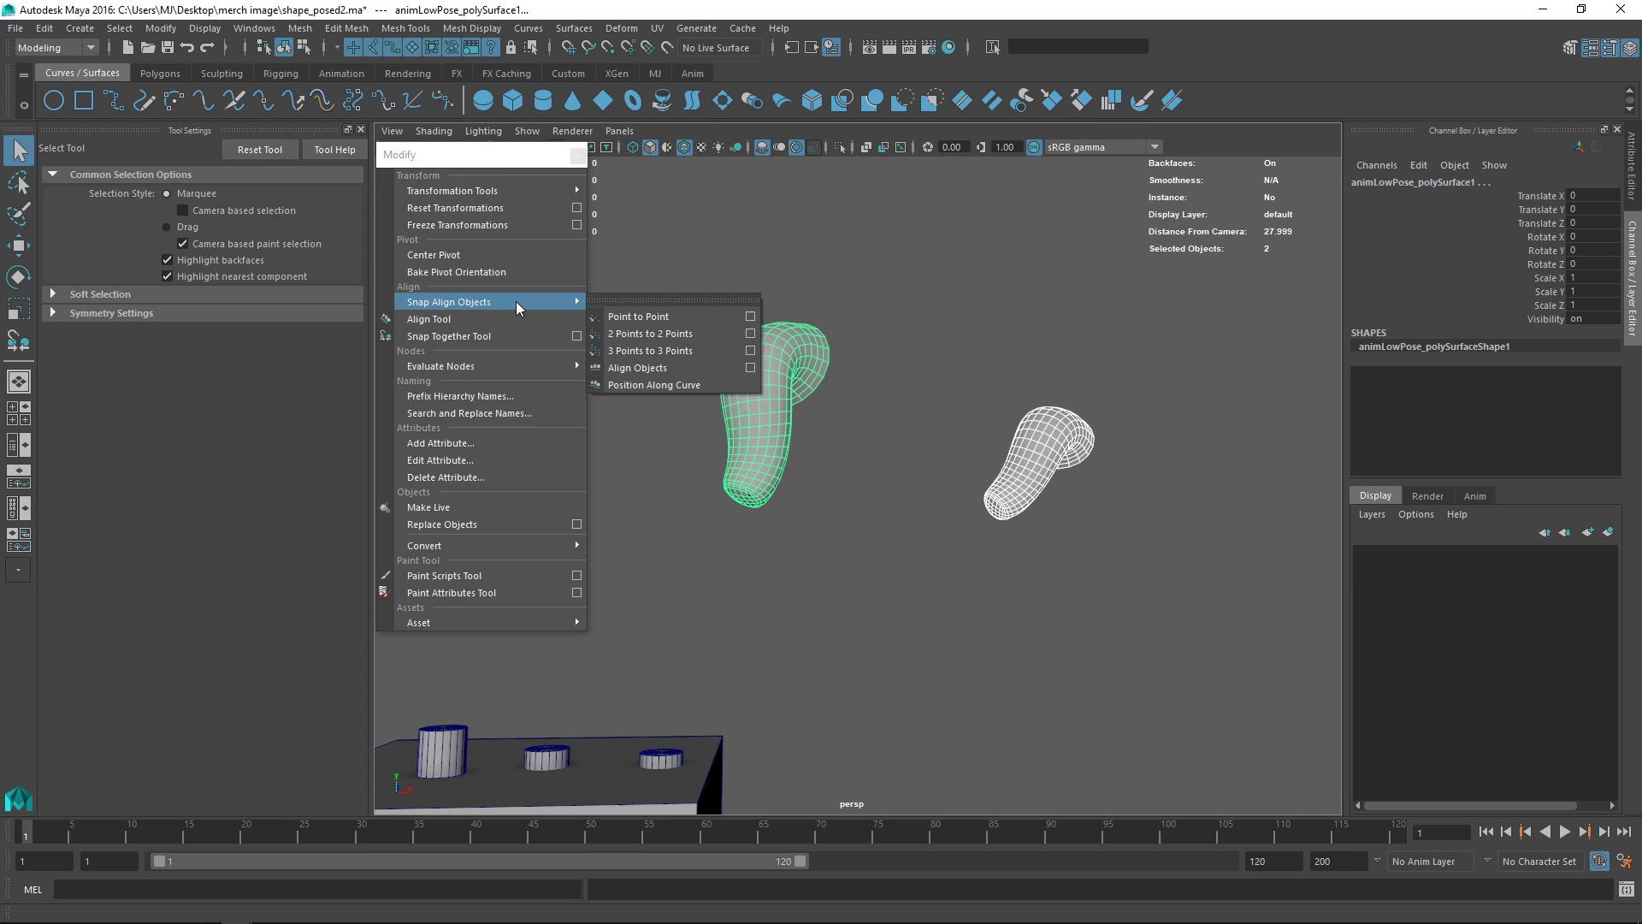
left_click(635, 366)
key("ctrl+z")
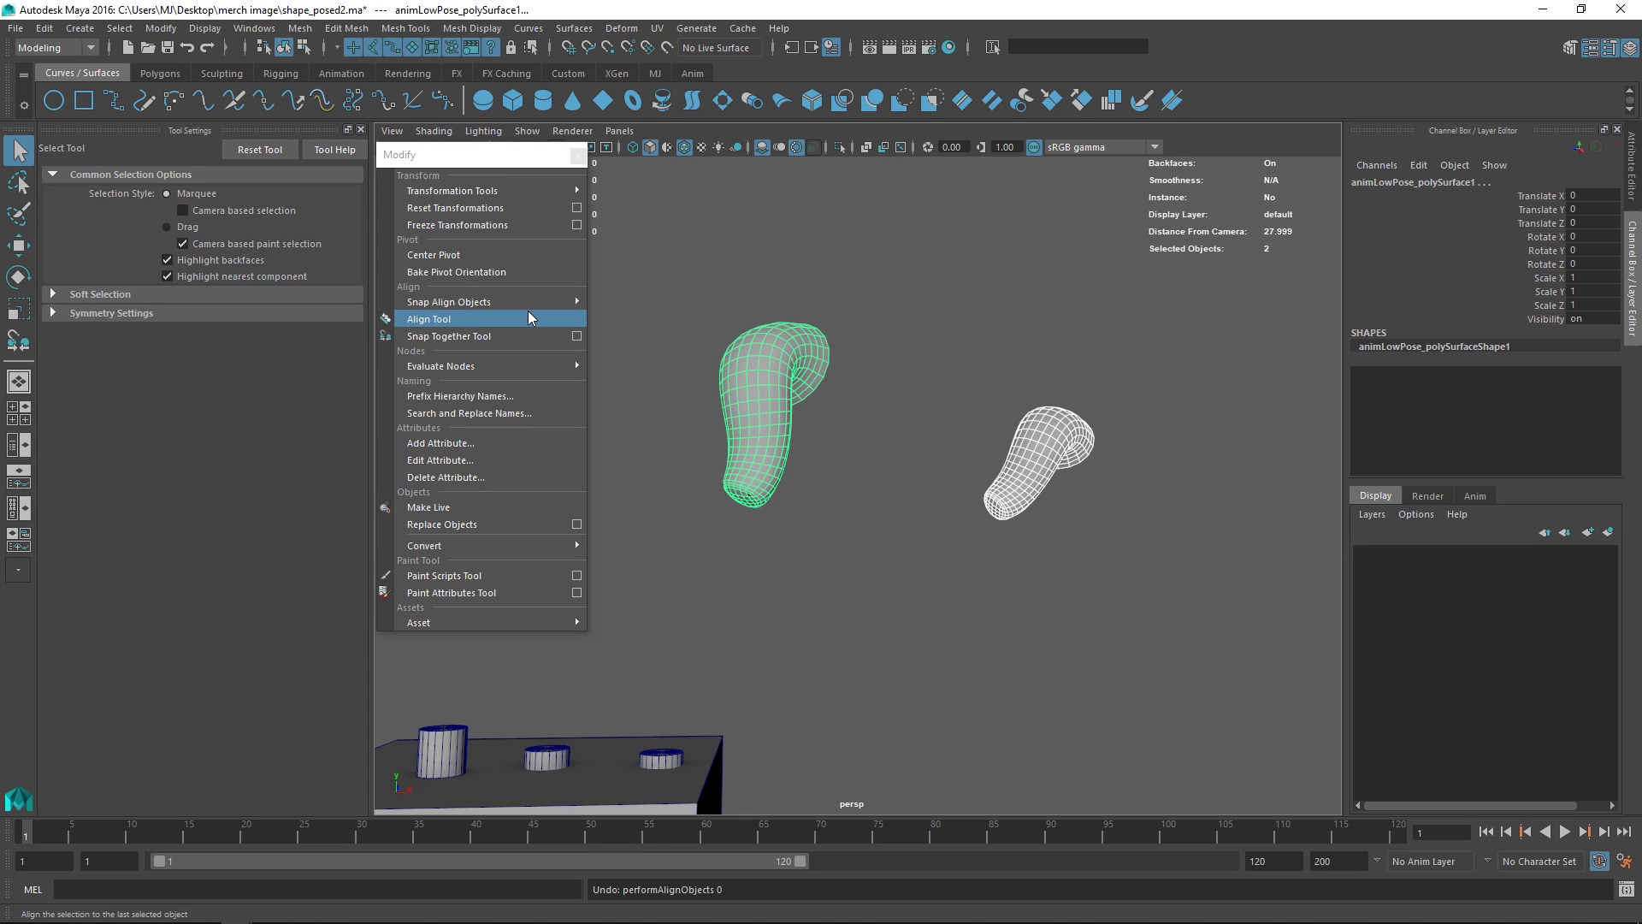
Open the Align Objects options, reset them to their defaults, and view the available alignment targets
mouse_move(532, 300)
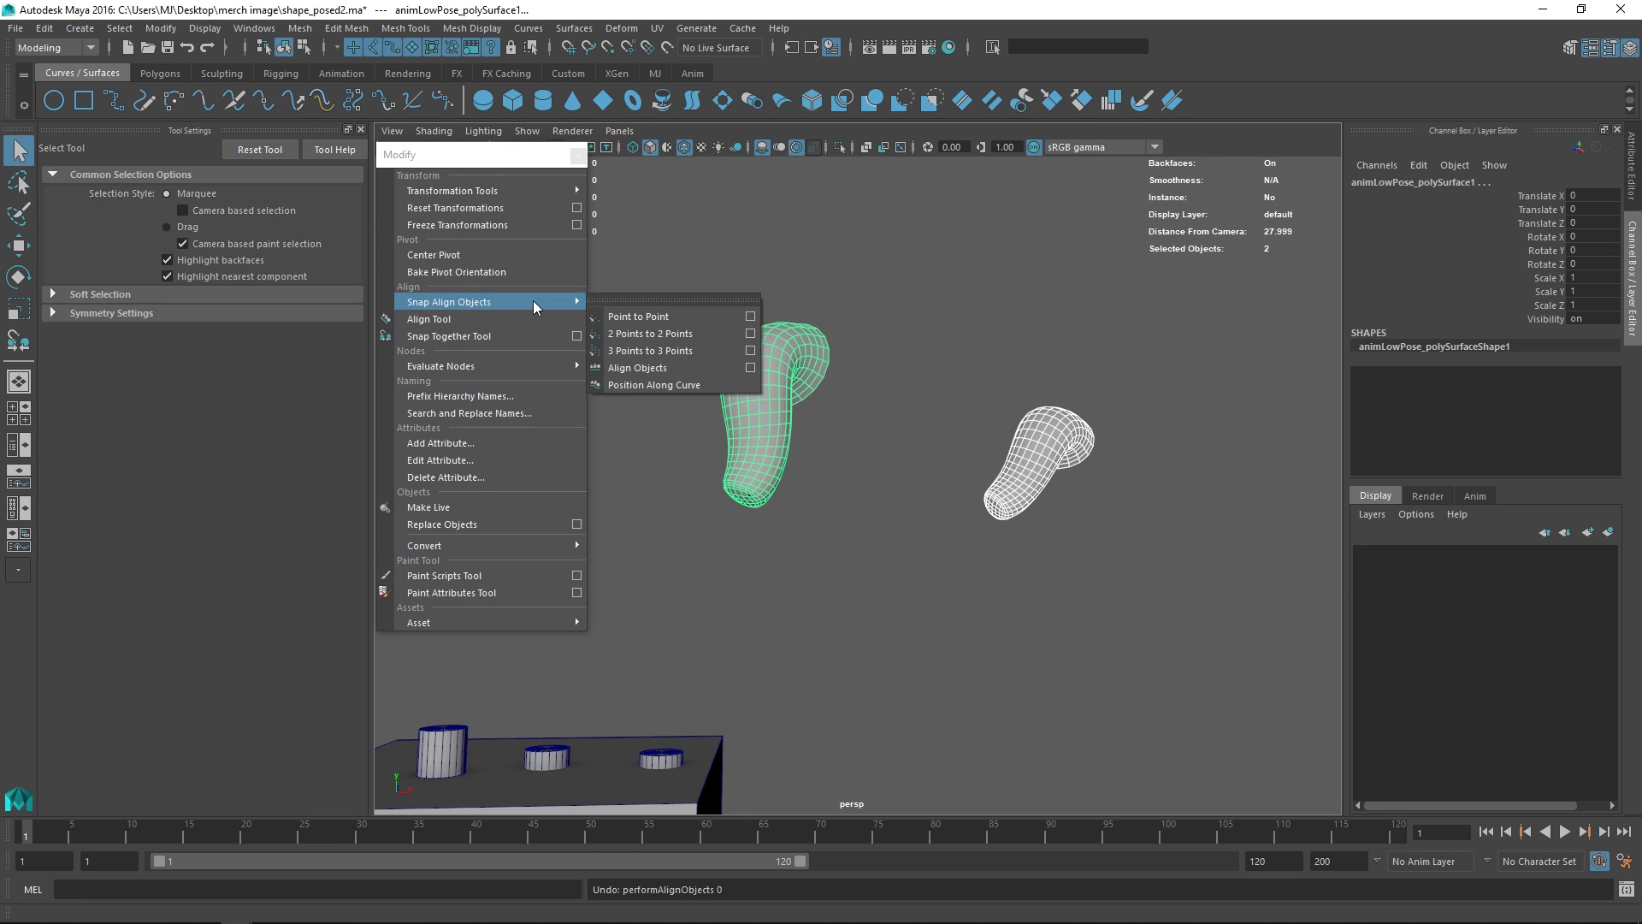
left_click(750, 367)
left_click_drag(1102, 316, 977, 369, "alt")
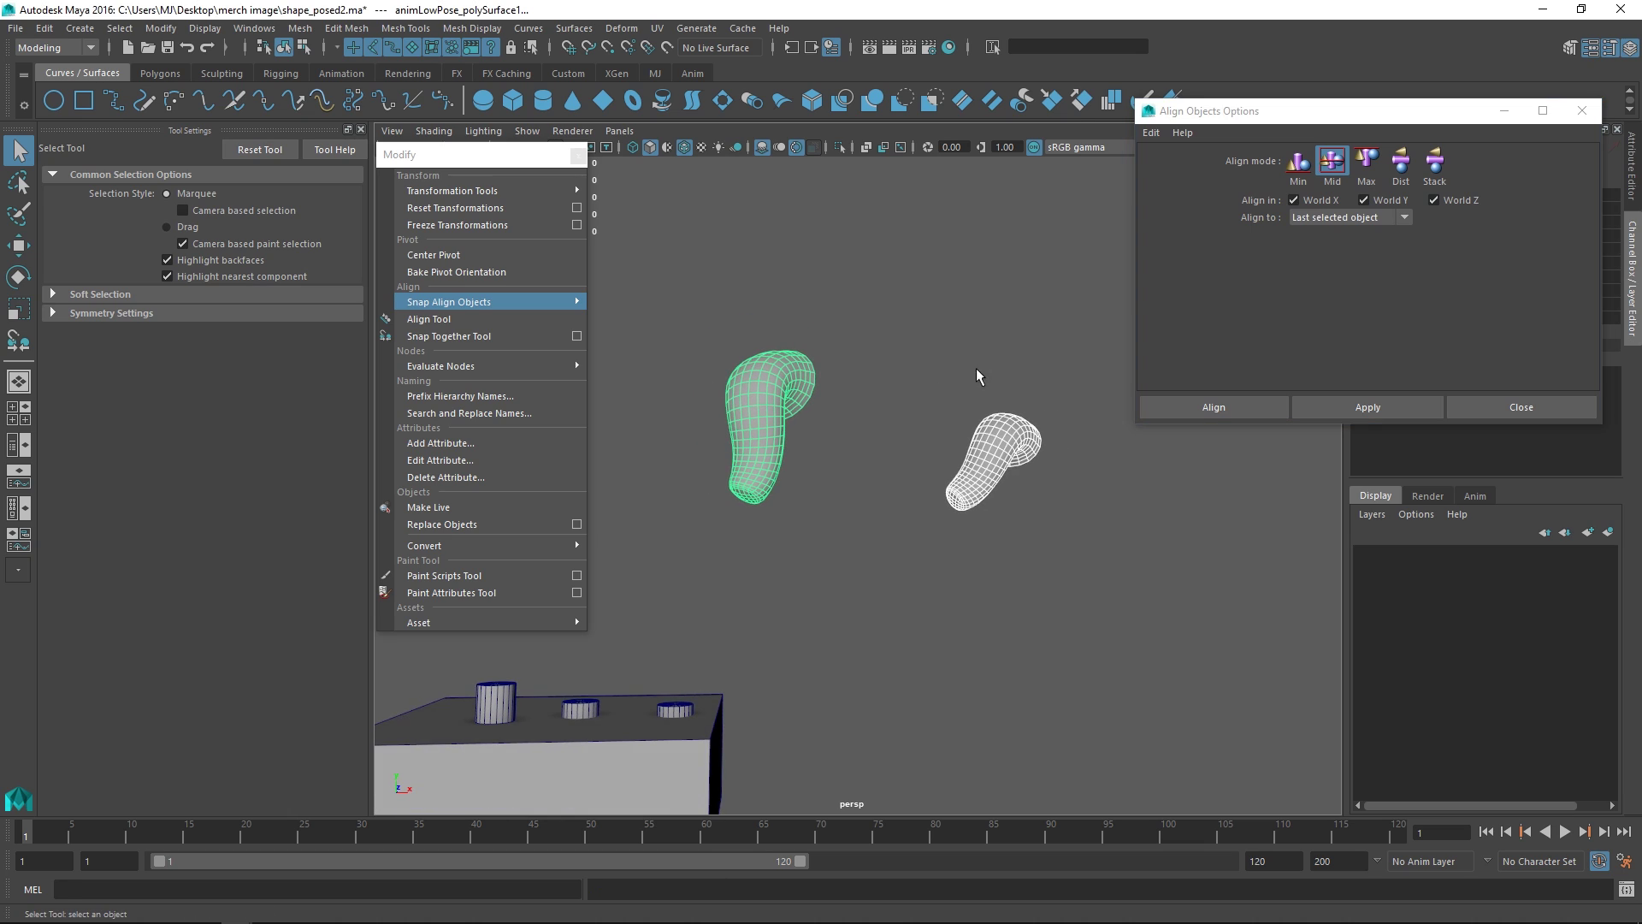
left_click(1151, 132)
left_click(1178, 161)
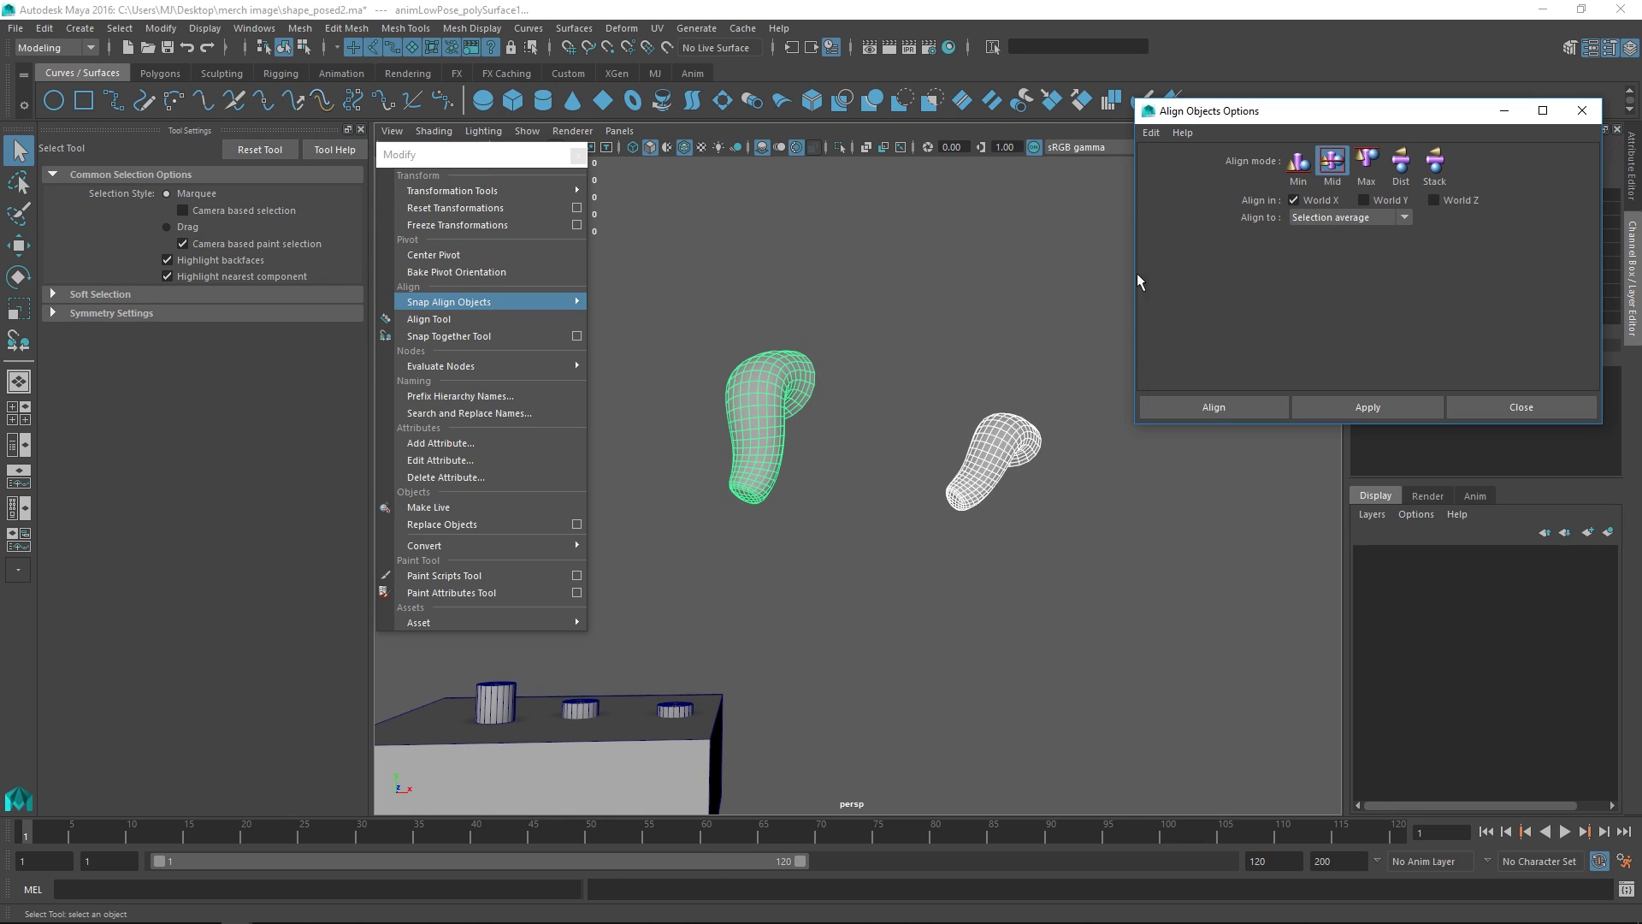
left_click(1360, 223)
left_click(1208, 257)
Align both tubes in World X with Mid mode to the selection average, and undo the alignment
left_click_drag(1060, 283, 879, 294, "alt")
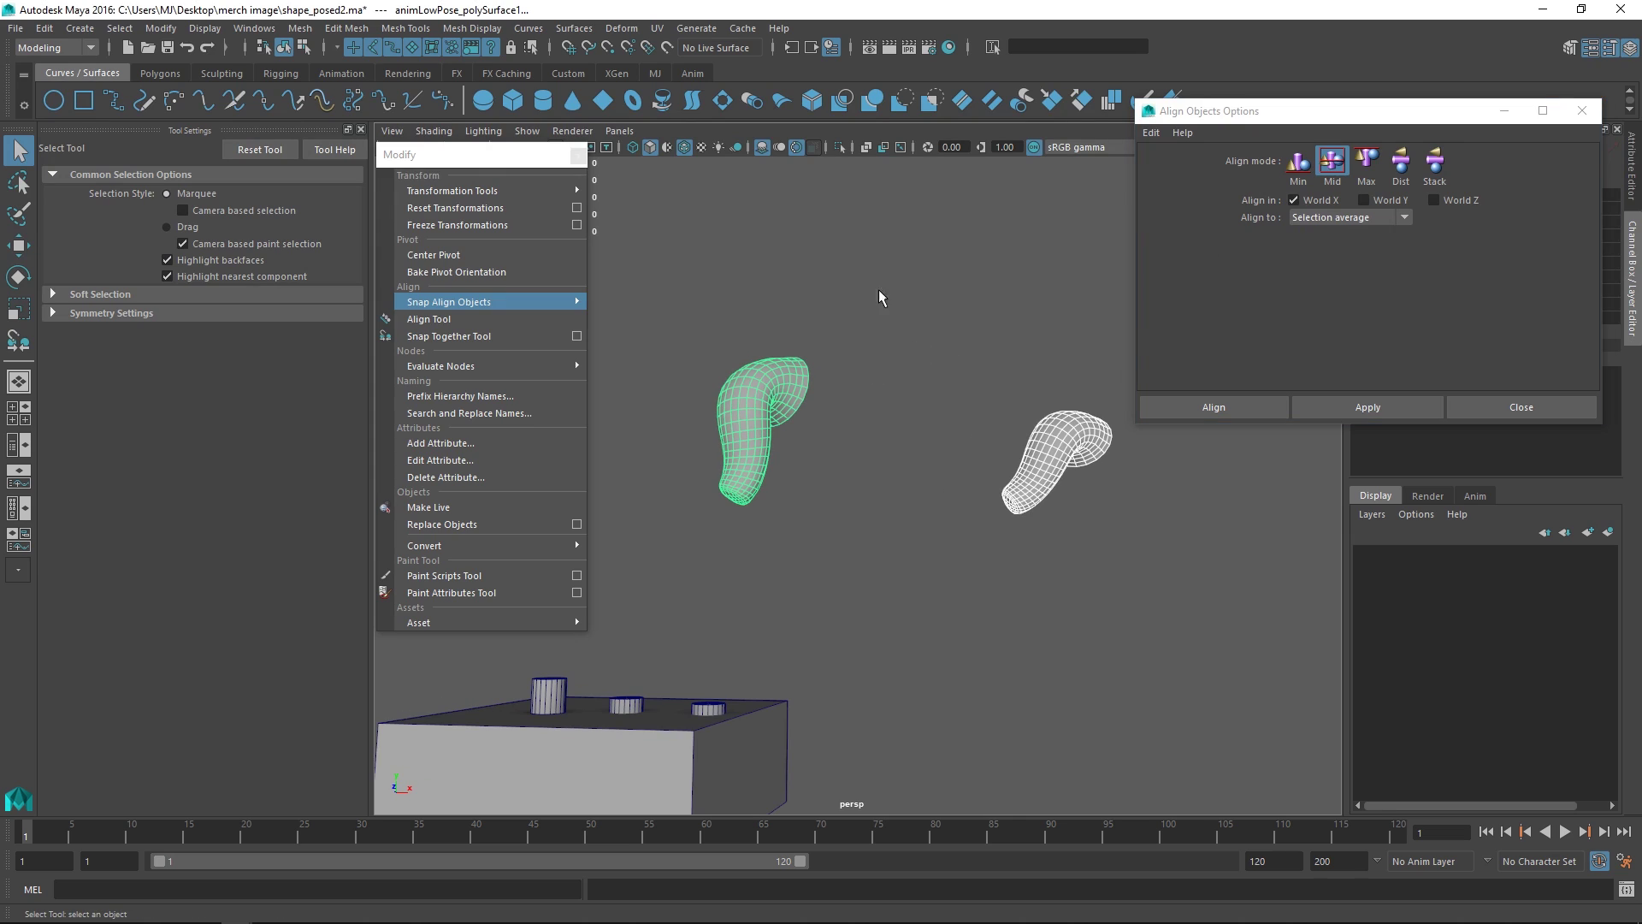
left_click_drag(1058, 320, 766, 451)
left_click(1316, 407)
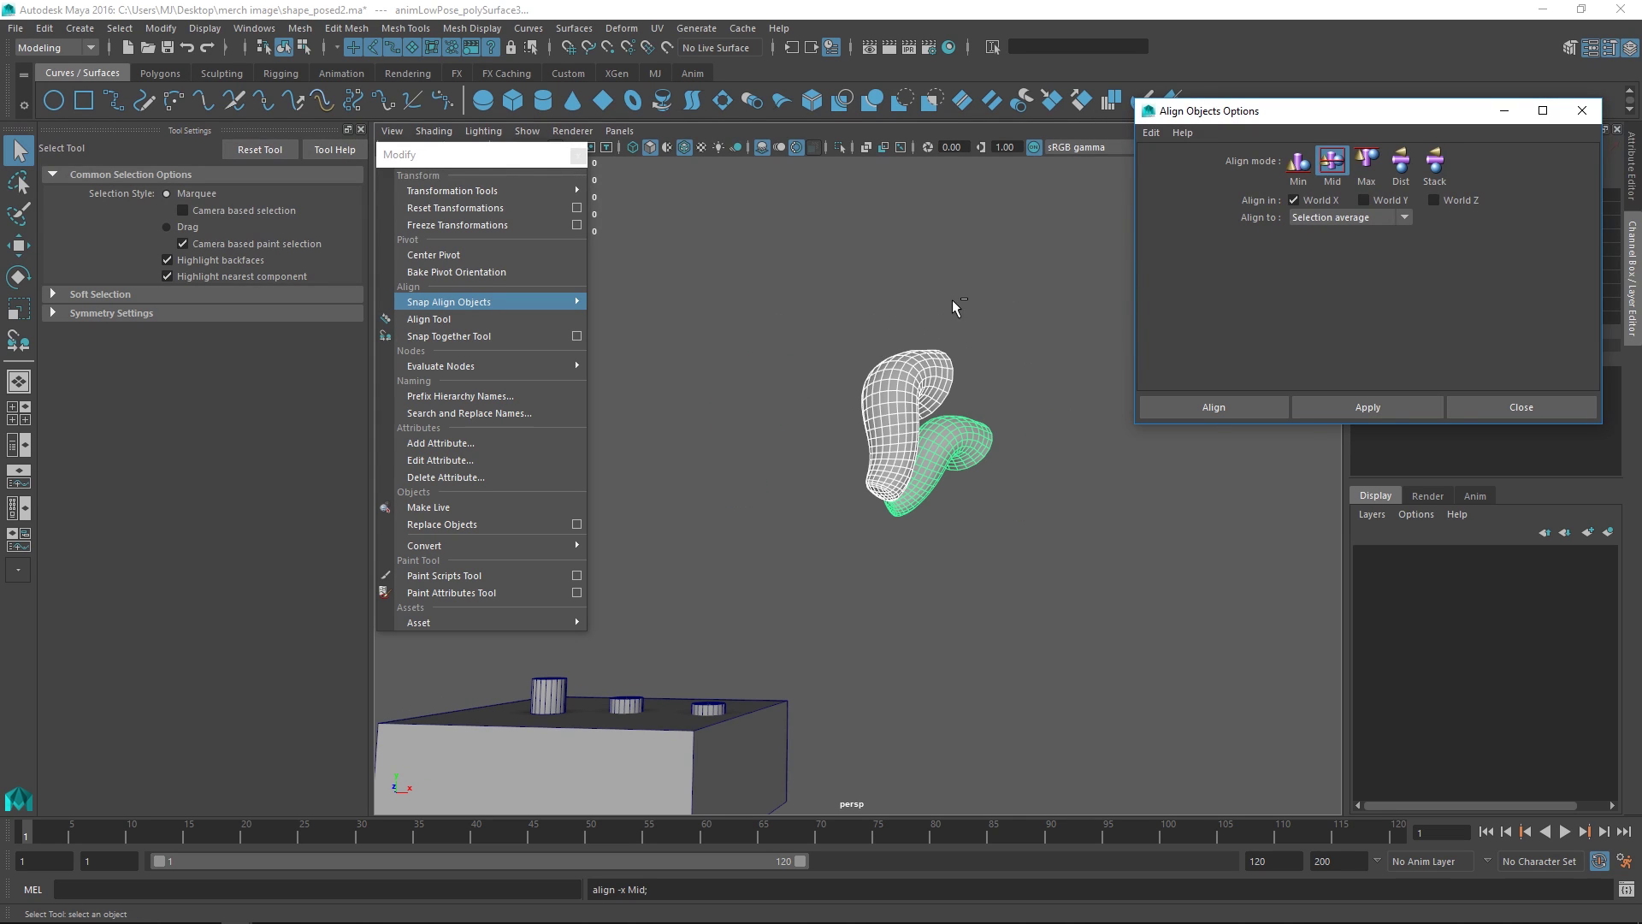
key("ctrl+z")
Set the alignment target to Last selected object and deselect both tubes
left_click(1351, 219)
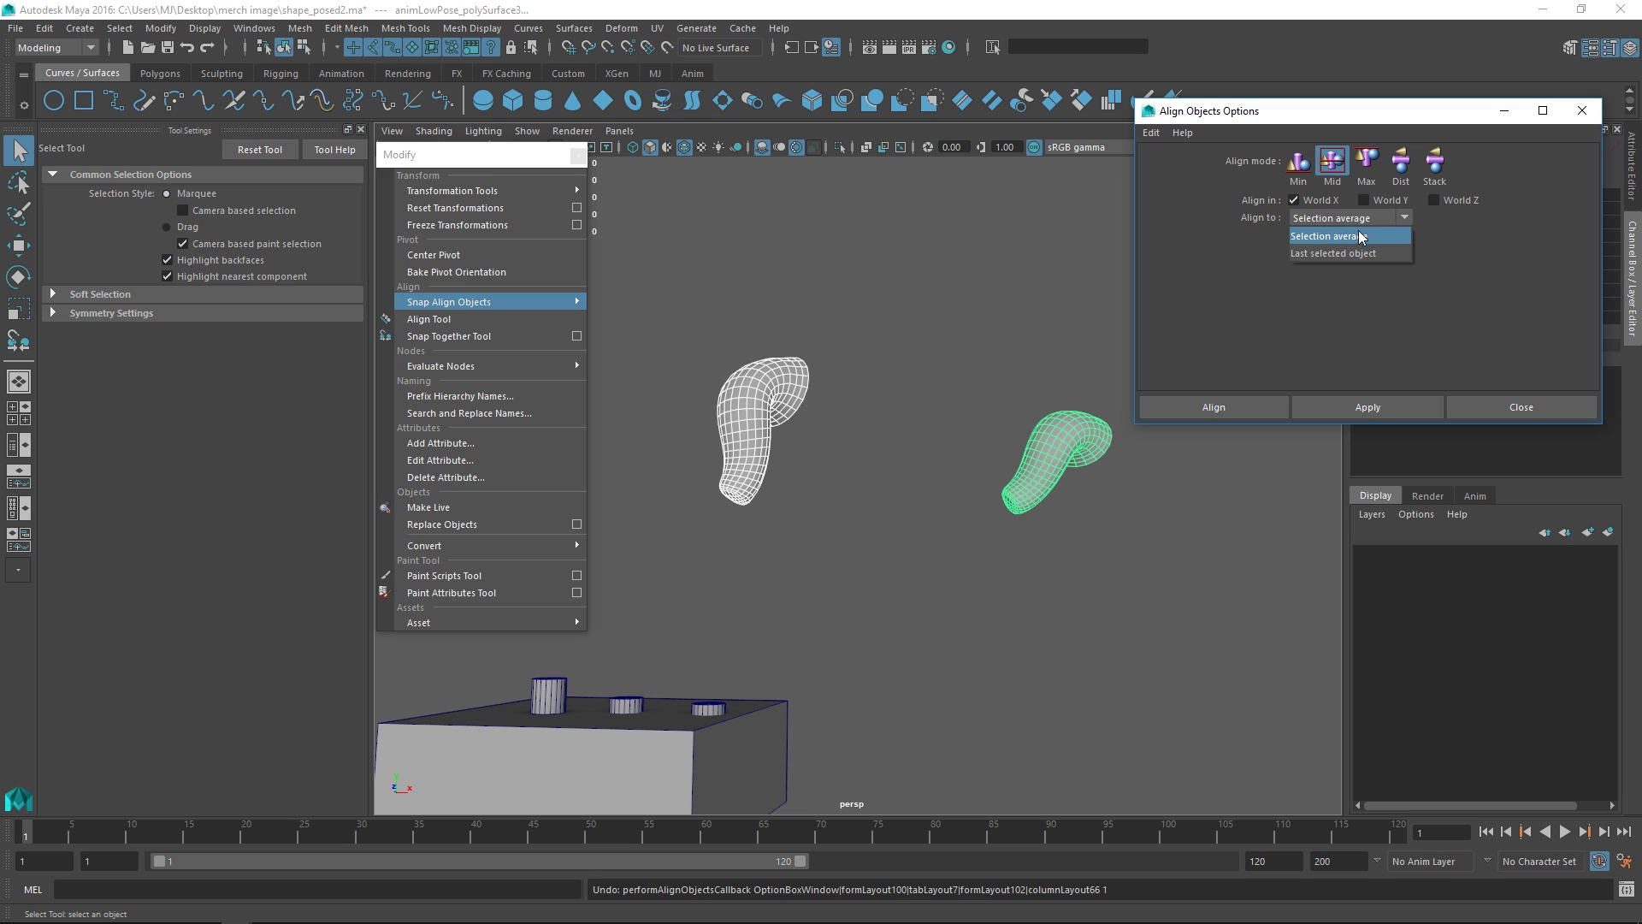
left_click(1354, 254)
left_click_drag(925, 304, 921, 316, "alt")
left_click(896, 337)
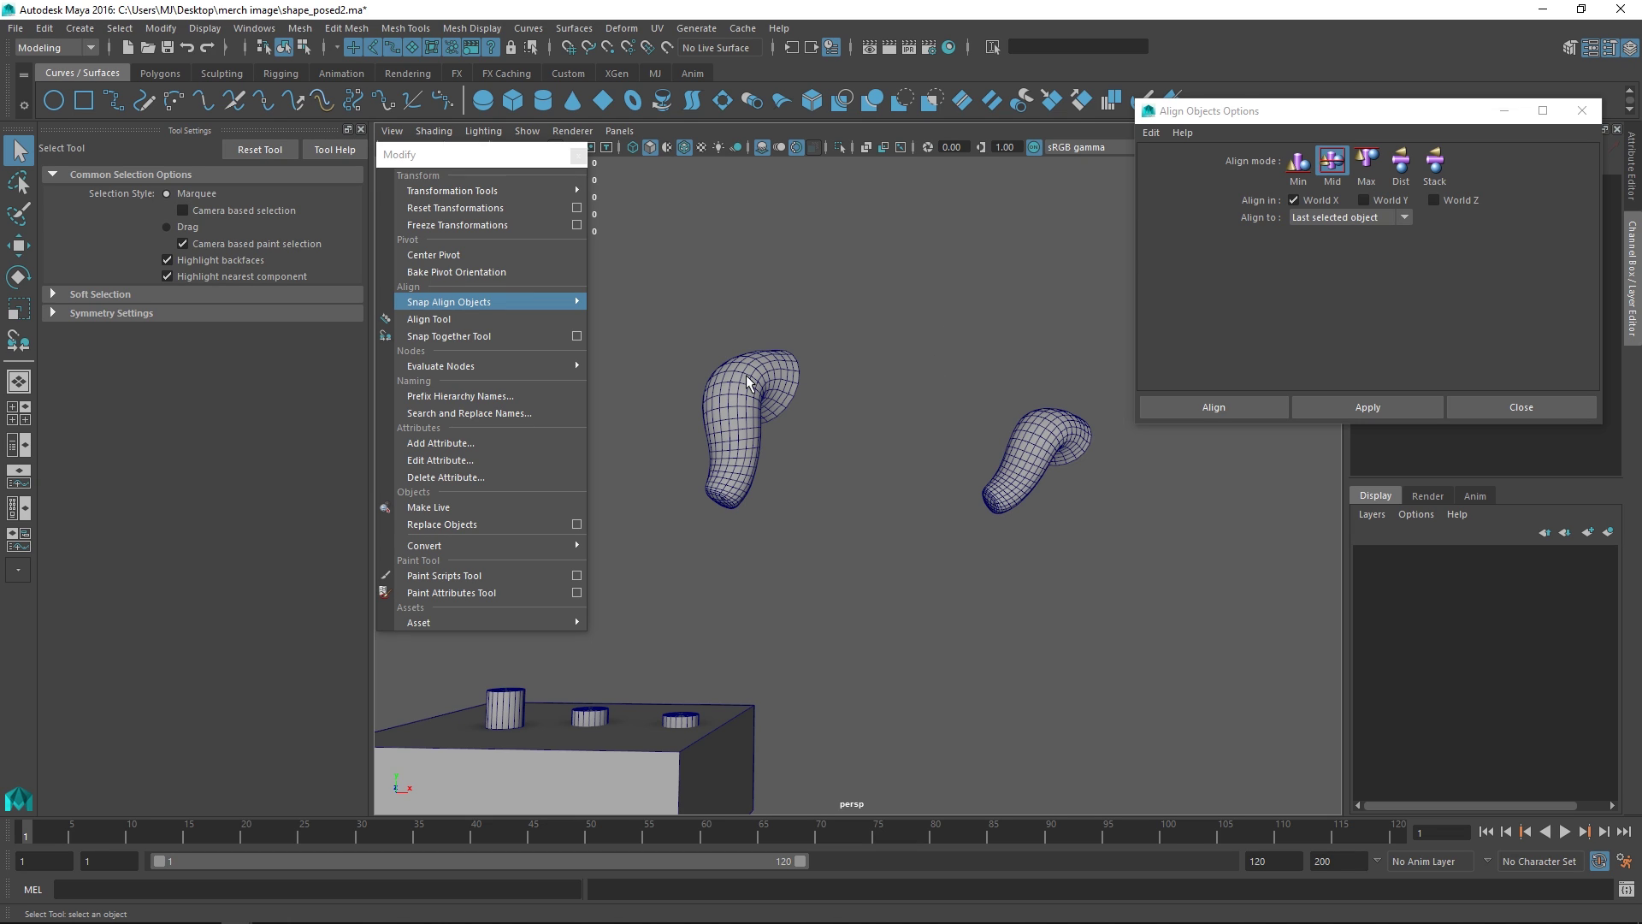
Align the small tube in World X to the large tube, selected last, using Mid mode, and undo the alignment
left_click(750, 419)
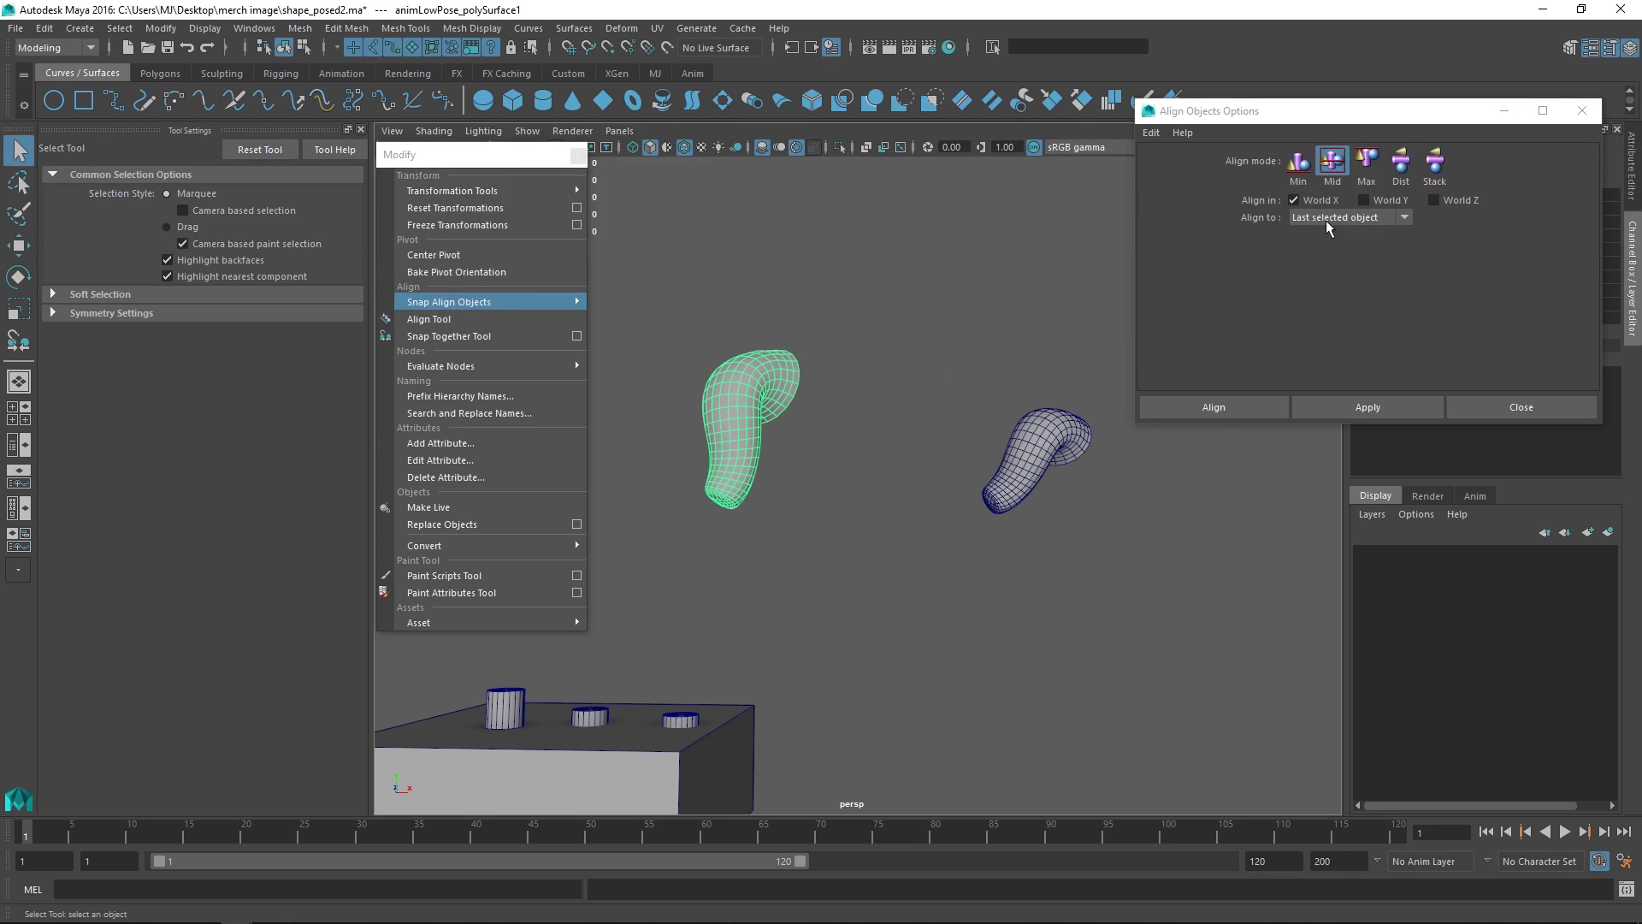
left_click(1035, 445)
left_click(751, 395, "shift")
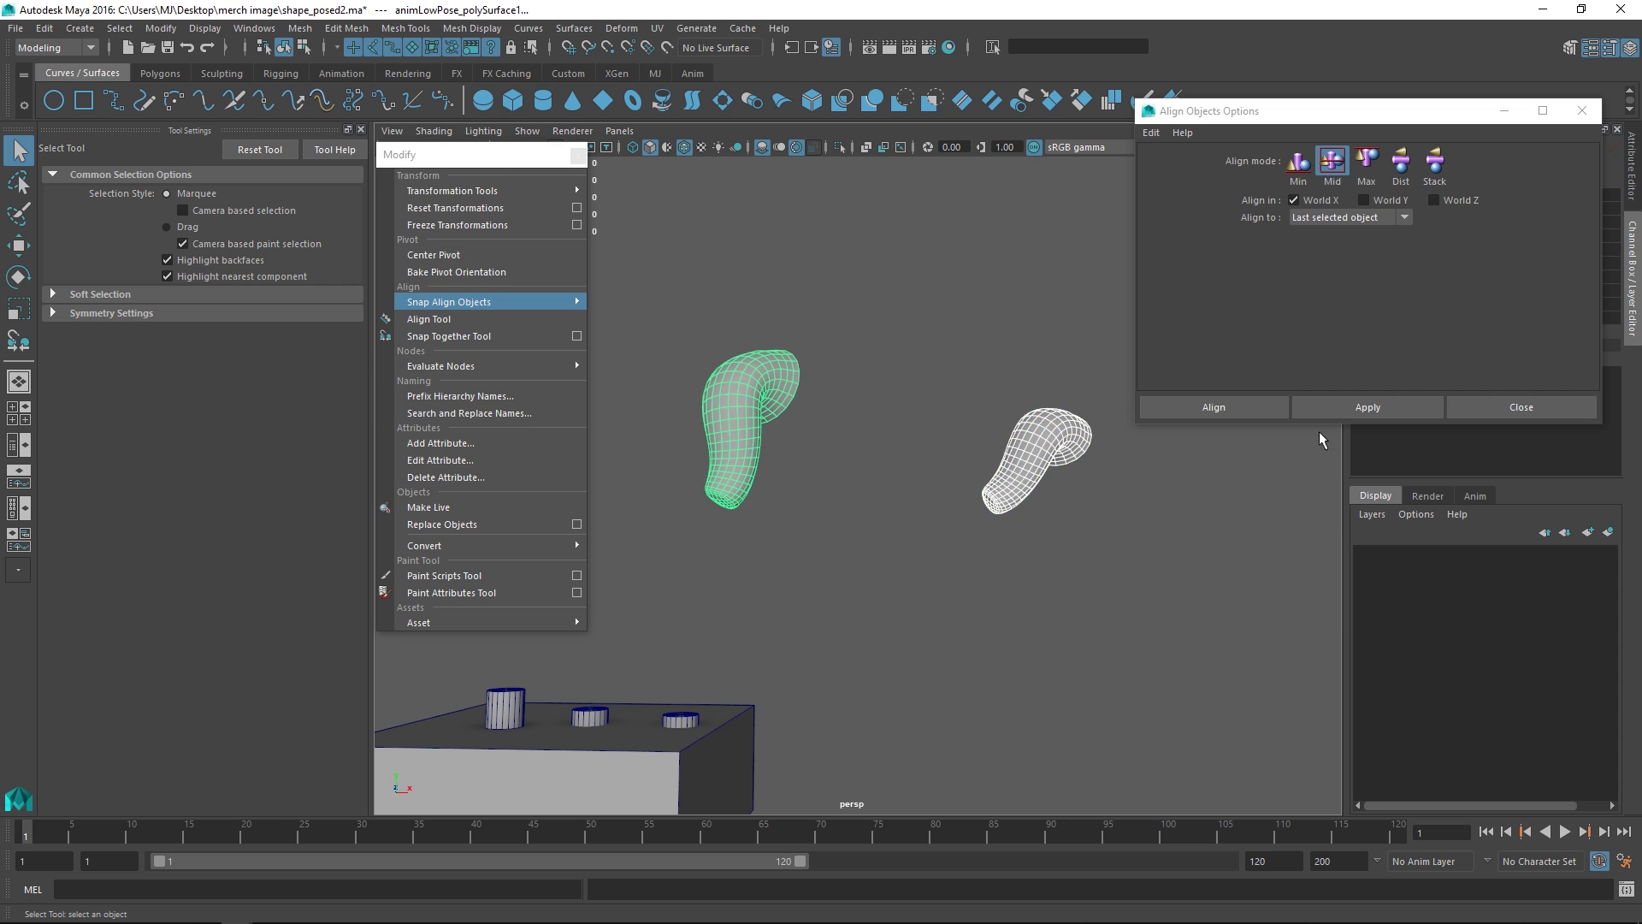
left_click(1322, 408)
left_click_drag(1029, 458, 931, 392, "alt")
key("ctrl+z")
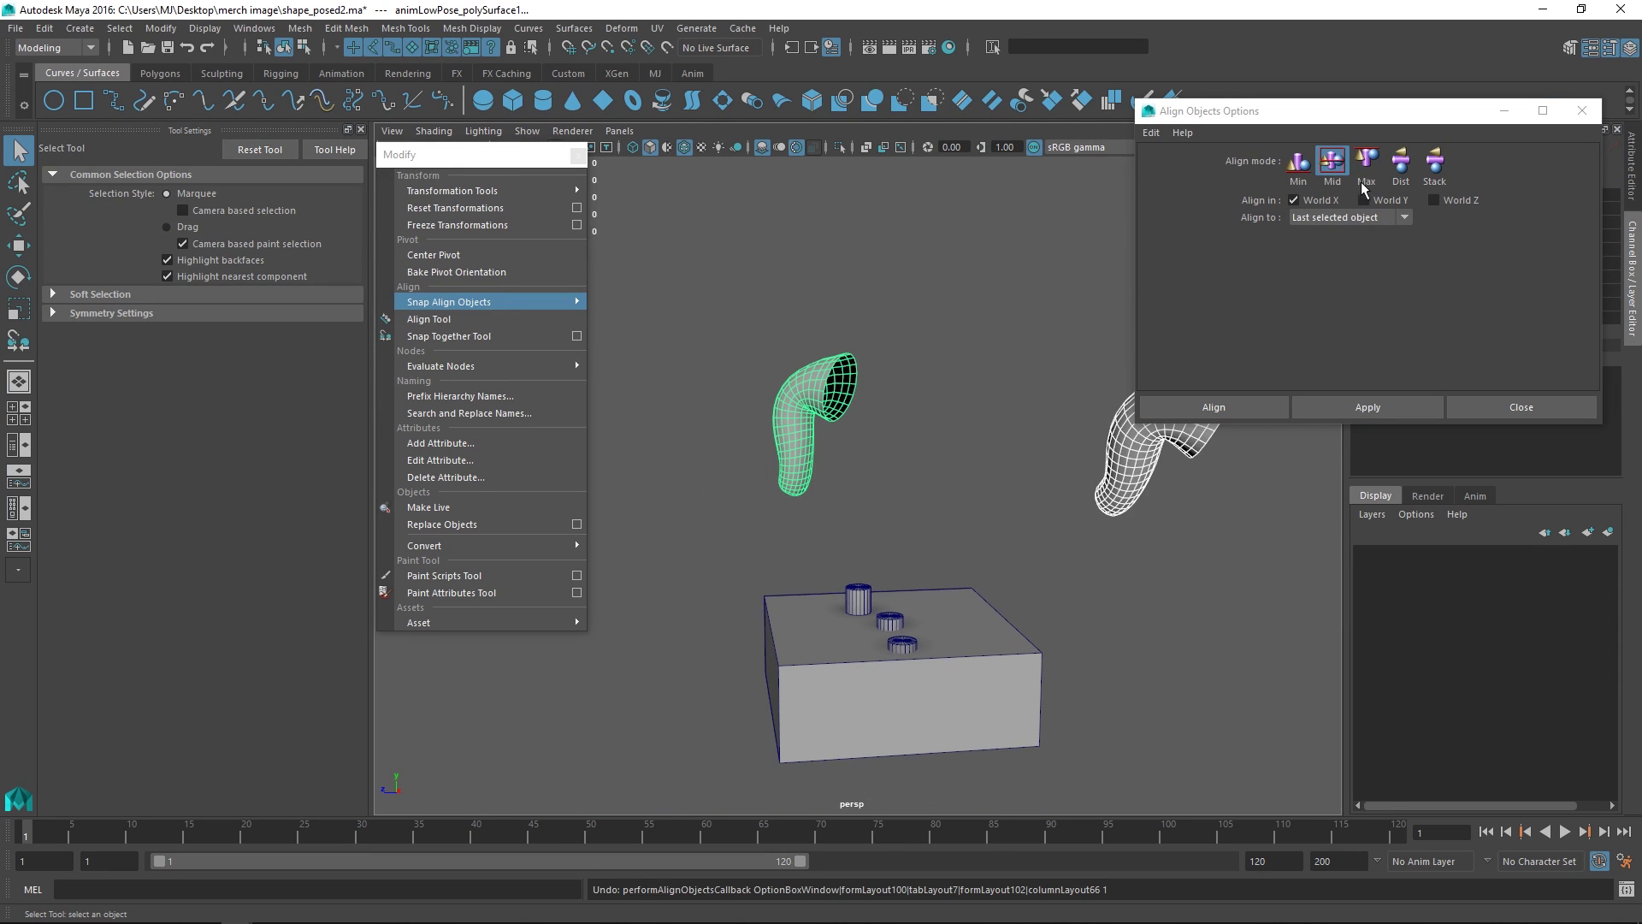
Switch the align mode to Max and apply it to both tubes in World X
left_click(1367, 160)
left_click(1363, 405)
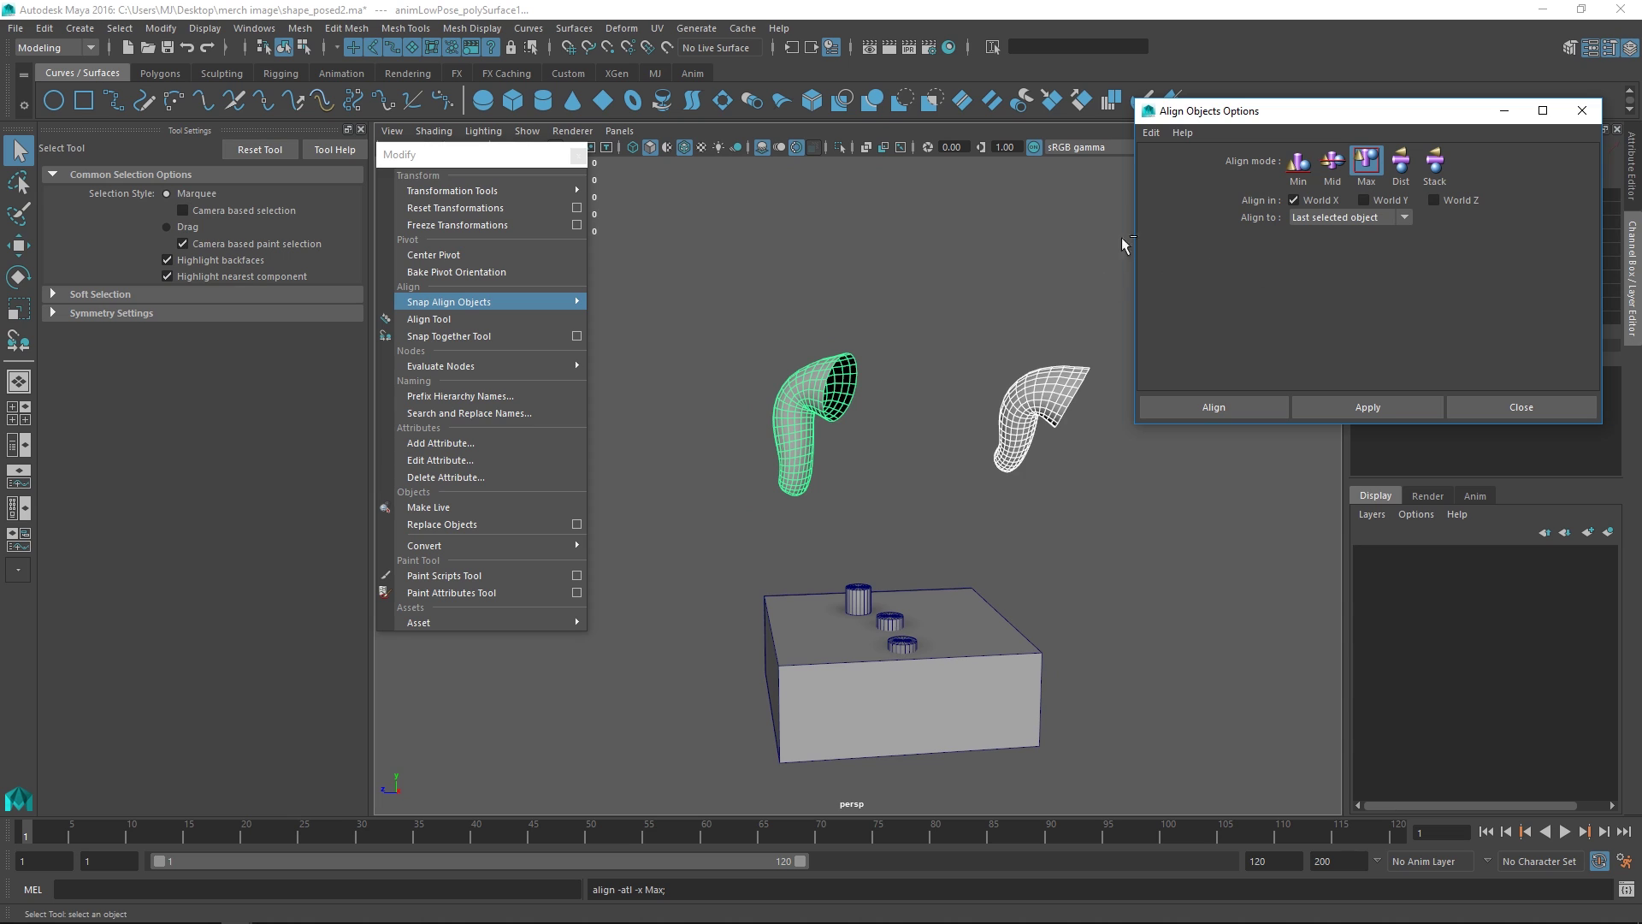
Undo the Max alignment, try aligning both tubes in World X with Min mode, and undo that alignment as well
left_click_drag(1015, 320, 987, 334, "alt")
key("ctrl+z")
left_click(1297, 161)
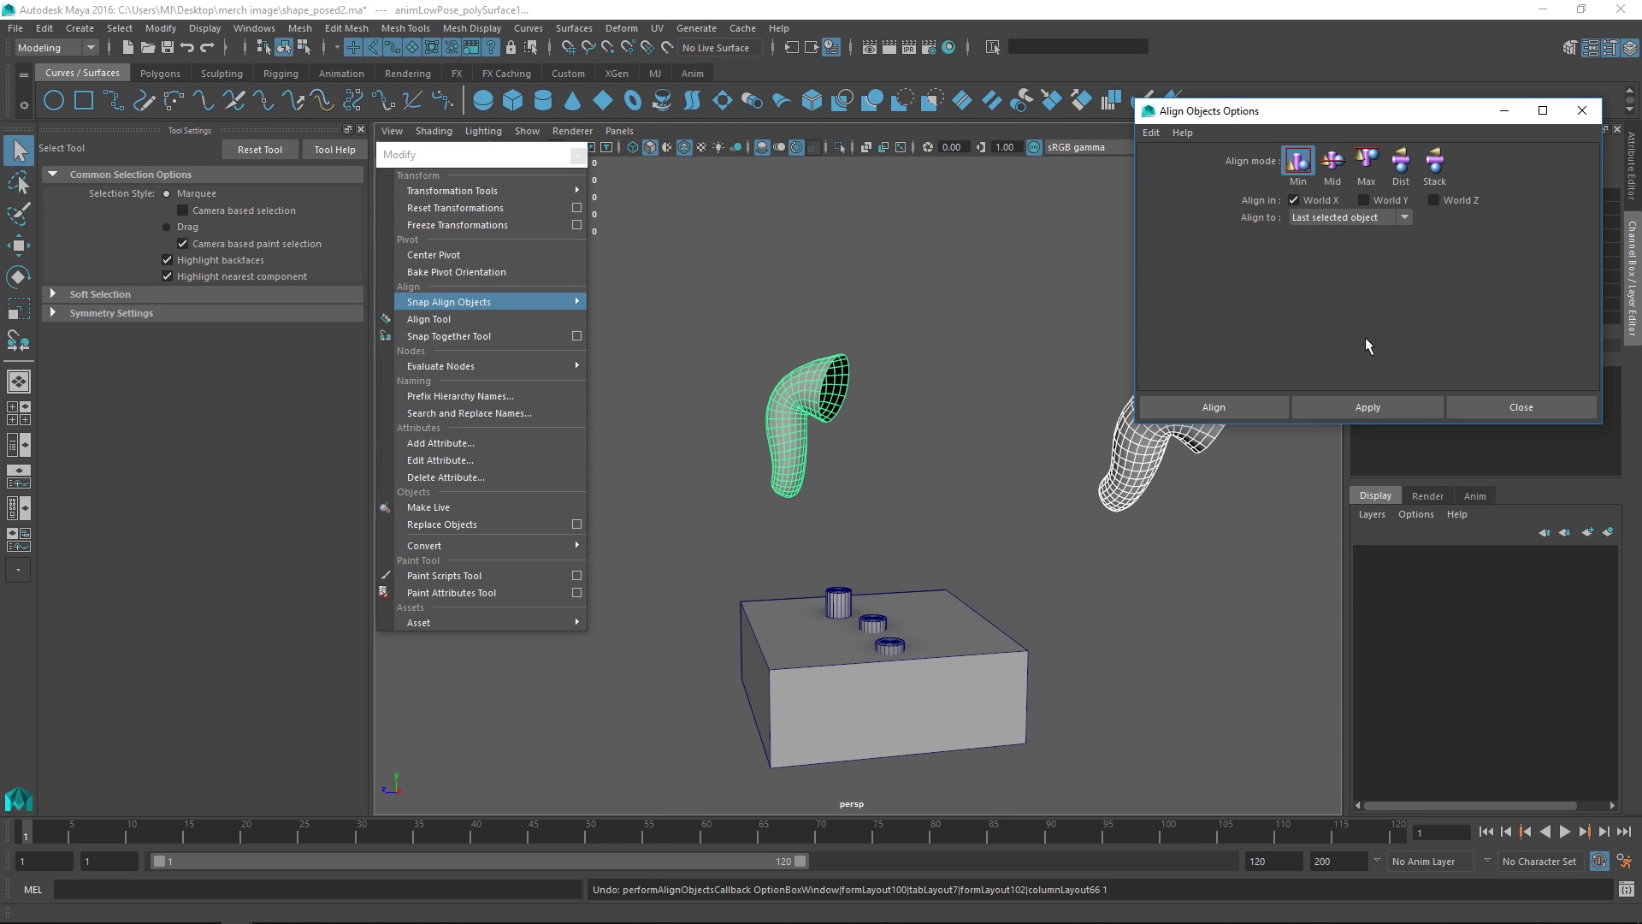
left_click(1356, 407)
left_click_drag(879, 356, 1032, 376, "alt")
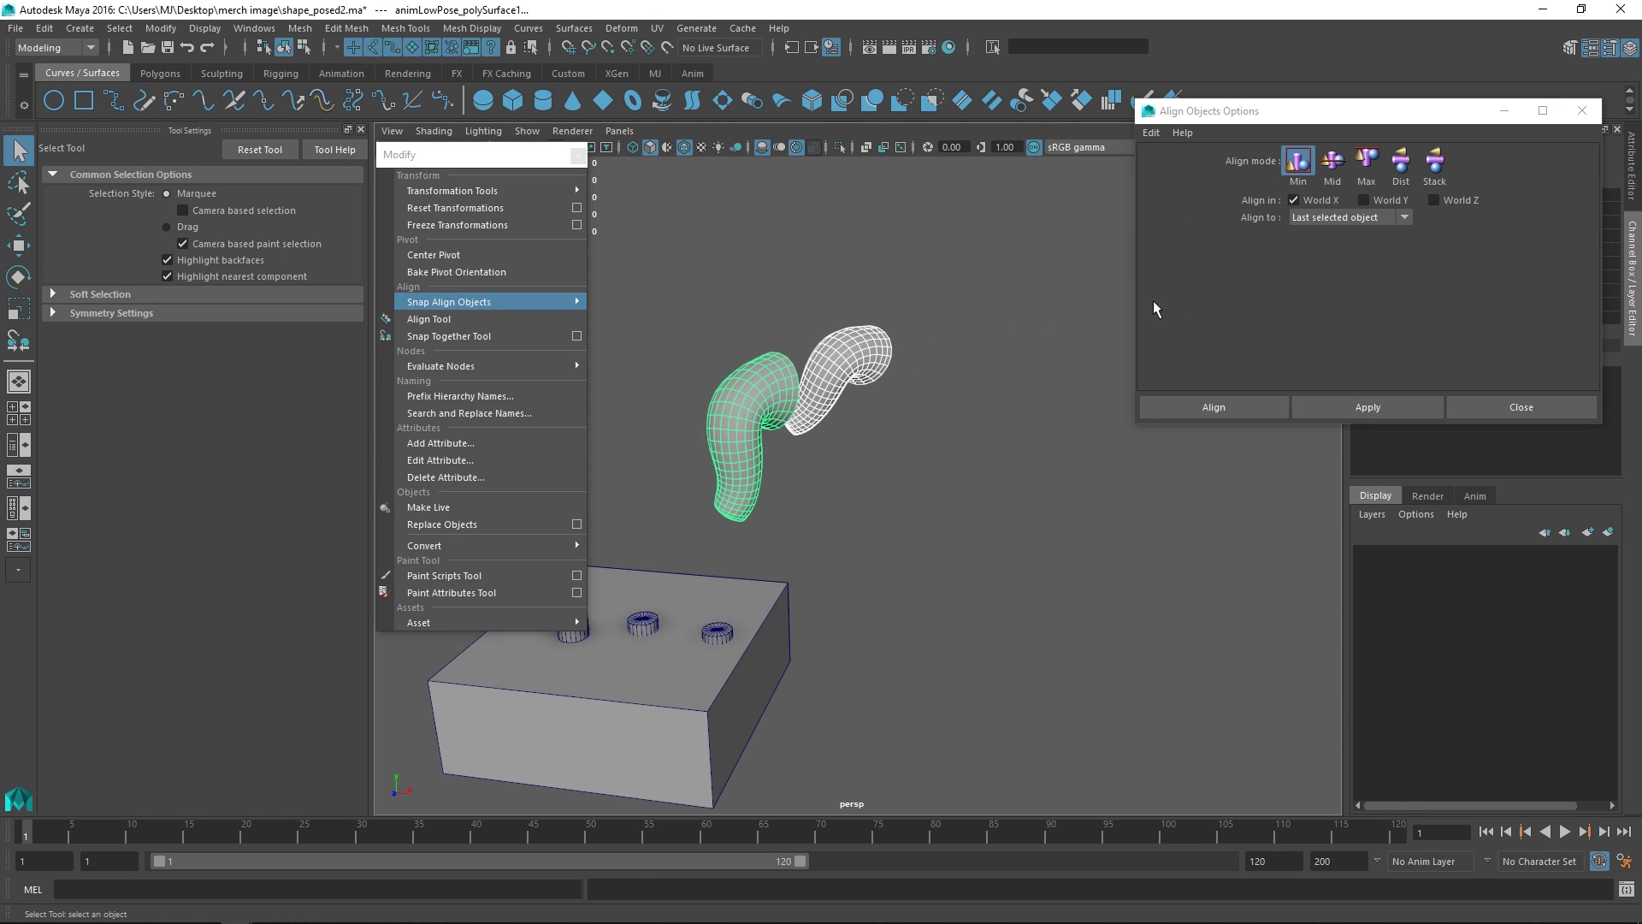
key("ctrl+z")
key("ctrl+z")
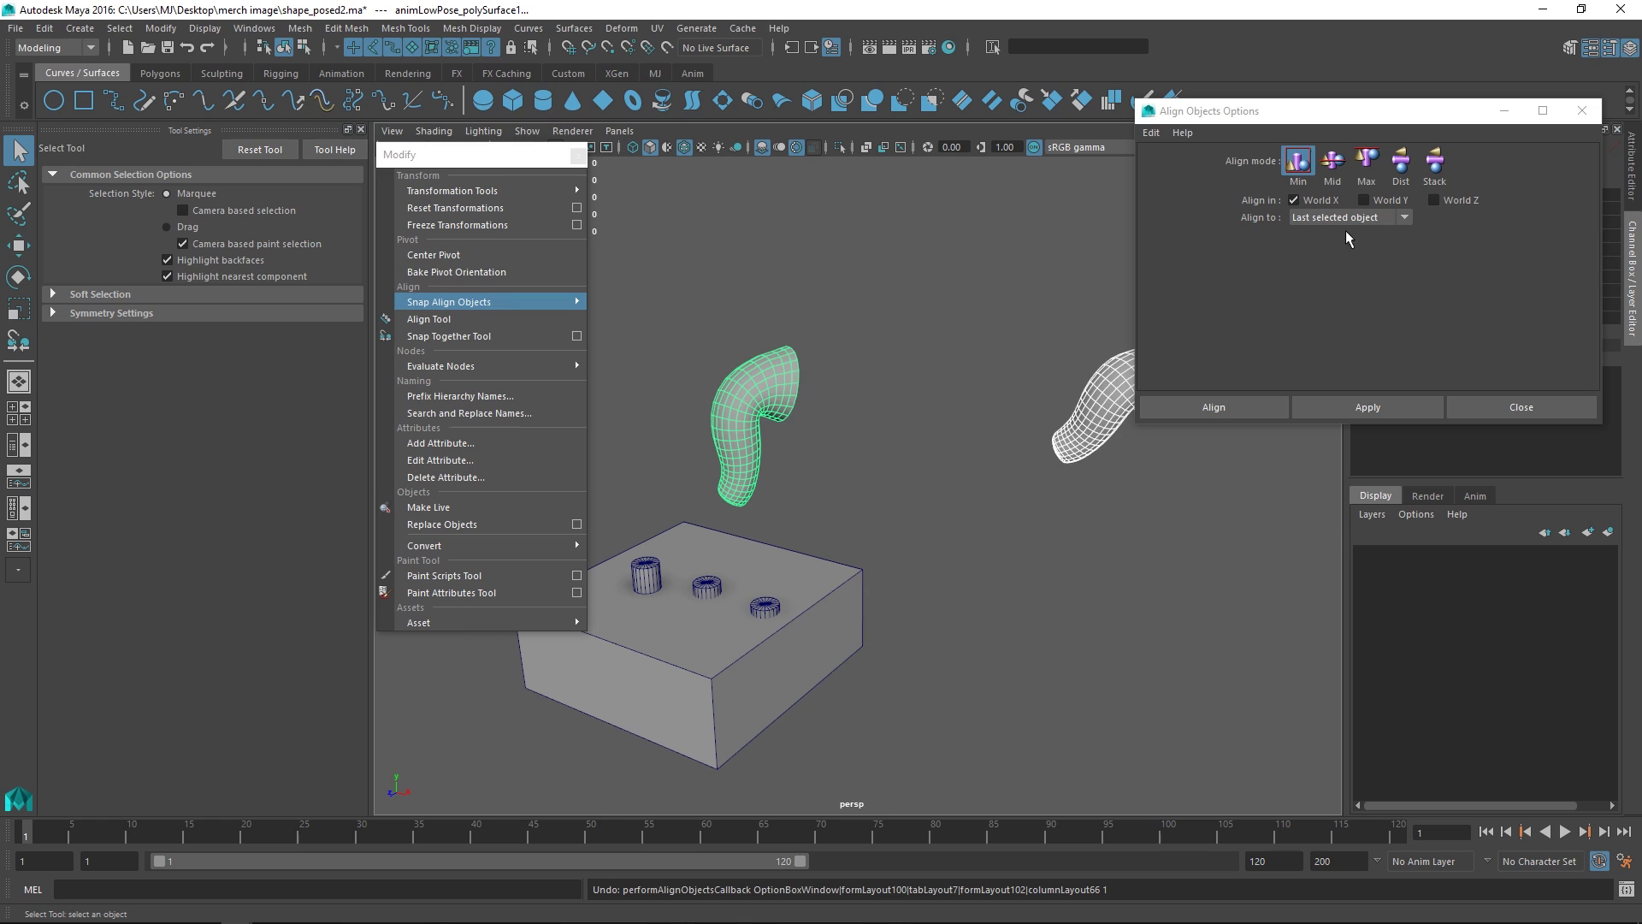
Enable World Y and World Z alongside World X, align the tubes with Min mode, and undo the alignment
left_click(1383, 202)
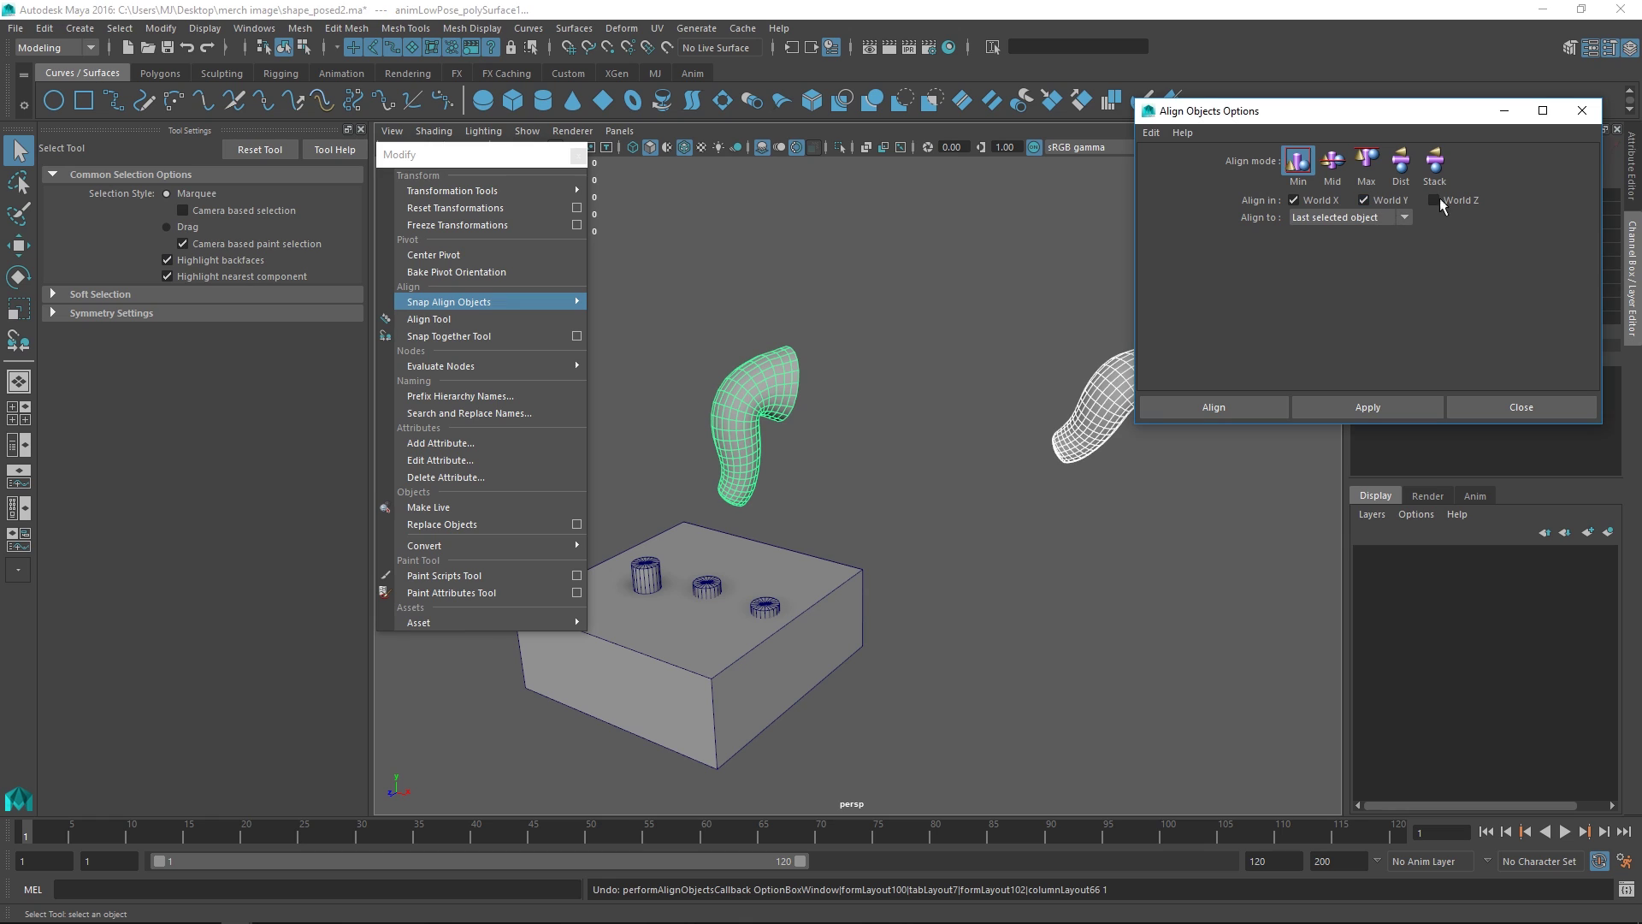
left_click(1403, 404)
left_click_drag(1069, 368, 1029, 389, "alt")
key("ctrl+z")
Align the tubes on all three world axes with Mid mode, close the align options, and undo the alignment
left_click(1331, 160)
left_click(1379, 408)
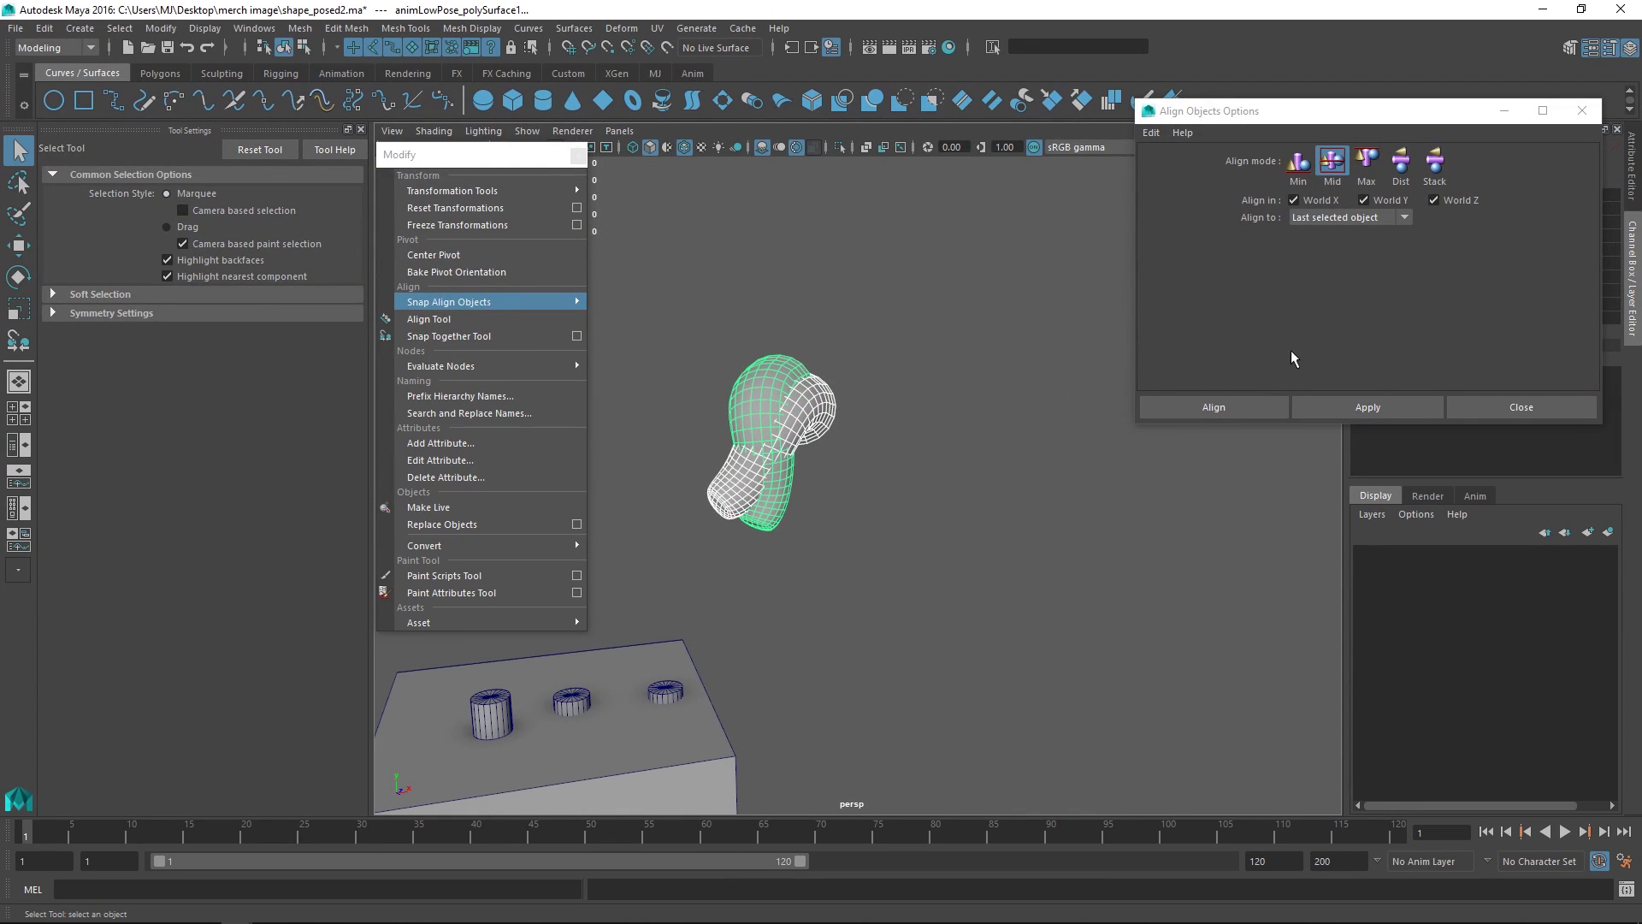
left_click(1515, 407)
key("ctrl+z")
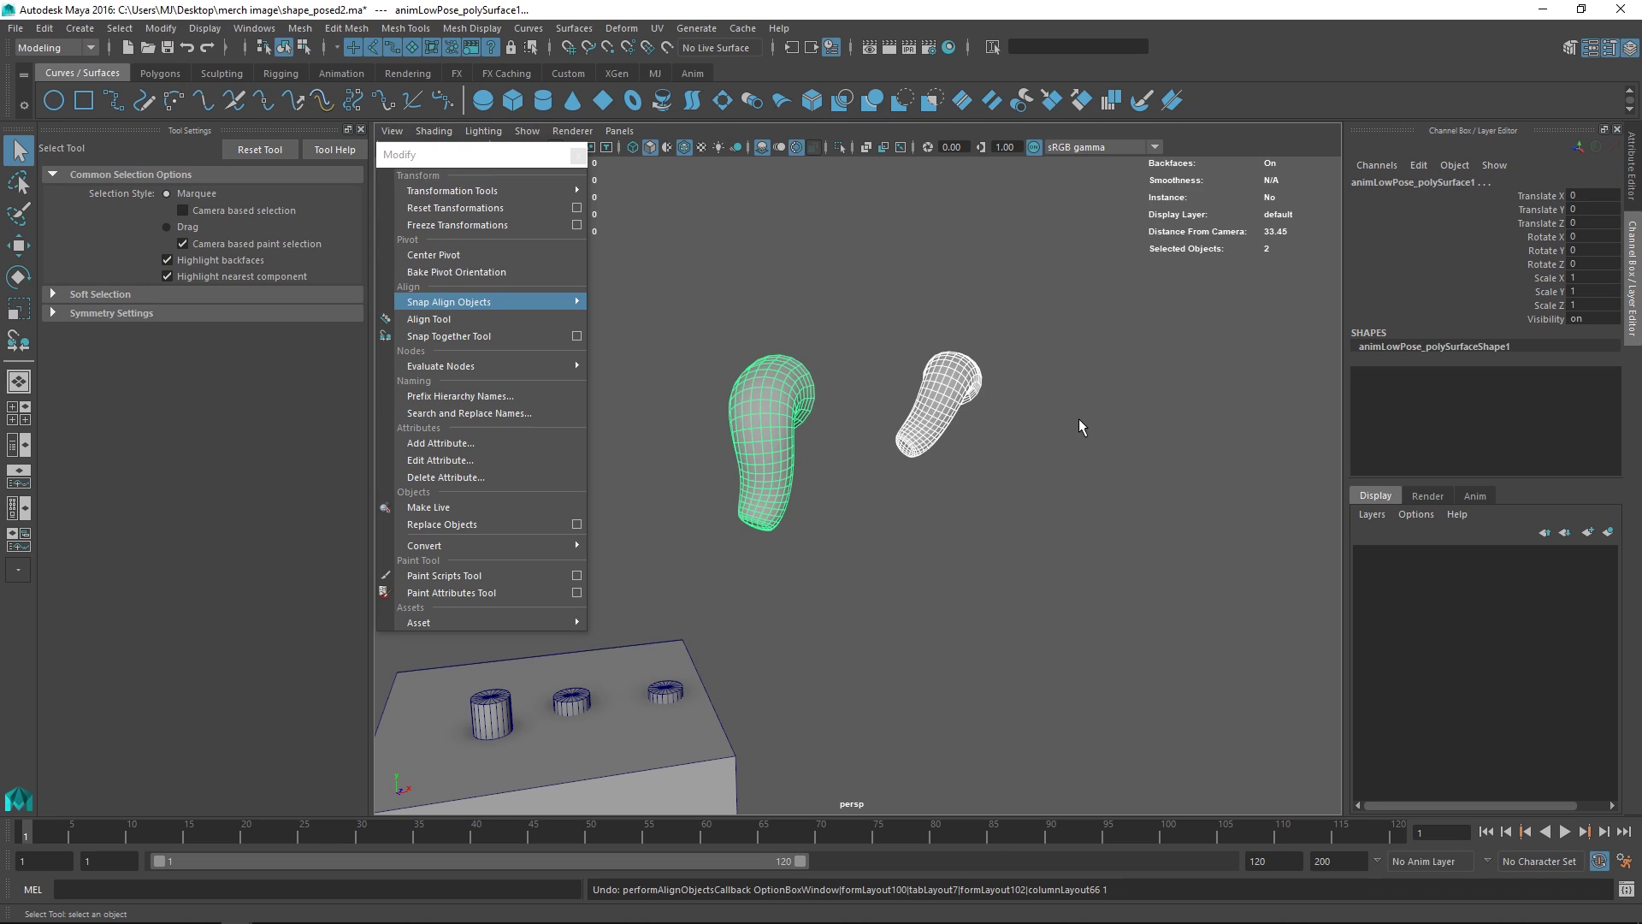
Use the Align Tool to center the small tube on the large tube, selected last, along the X axis
left_click(1076, 418)
left_click_drag(1076, 418, 1043, 417, "alt")
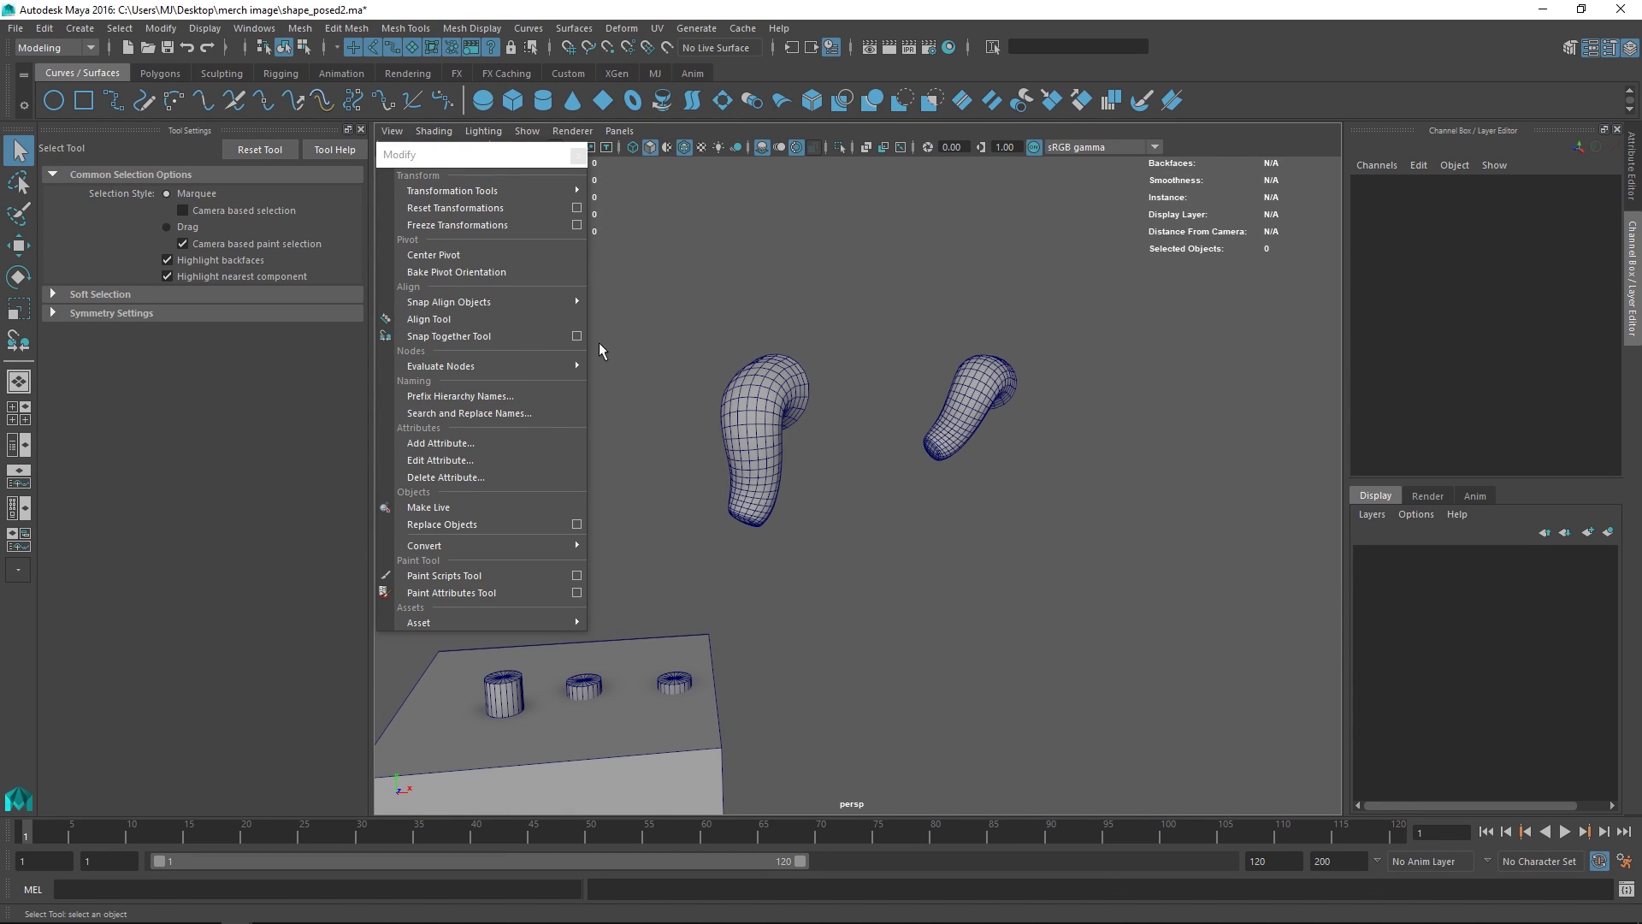
left_click(499, 322)
left_click(976, 386)
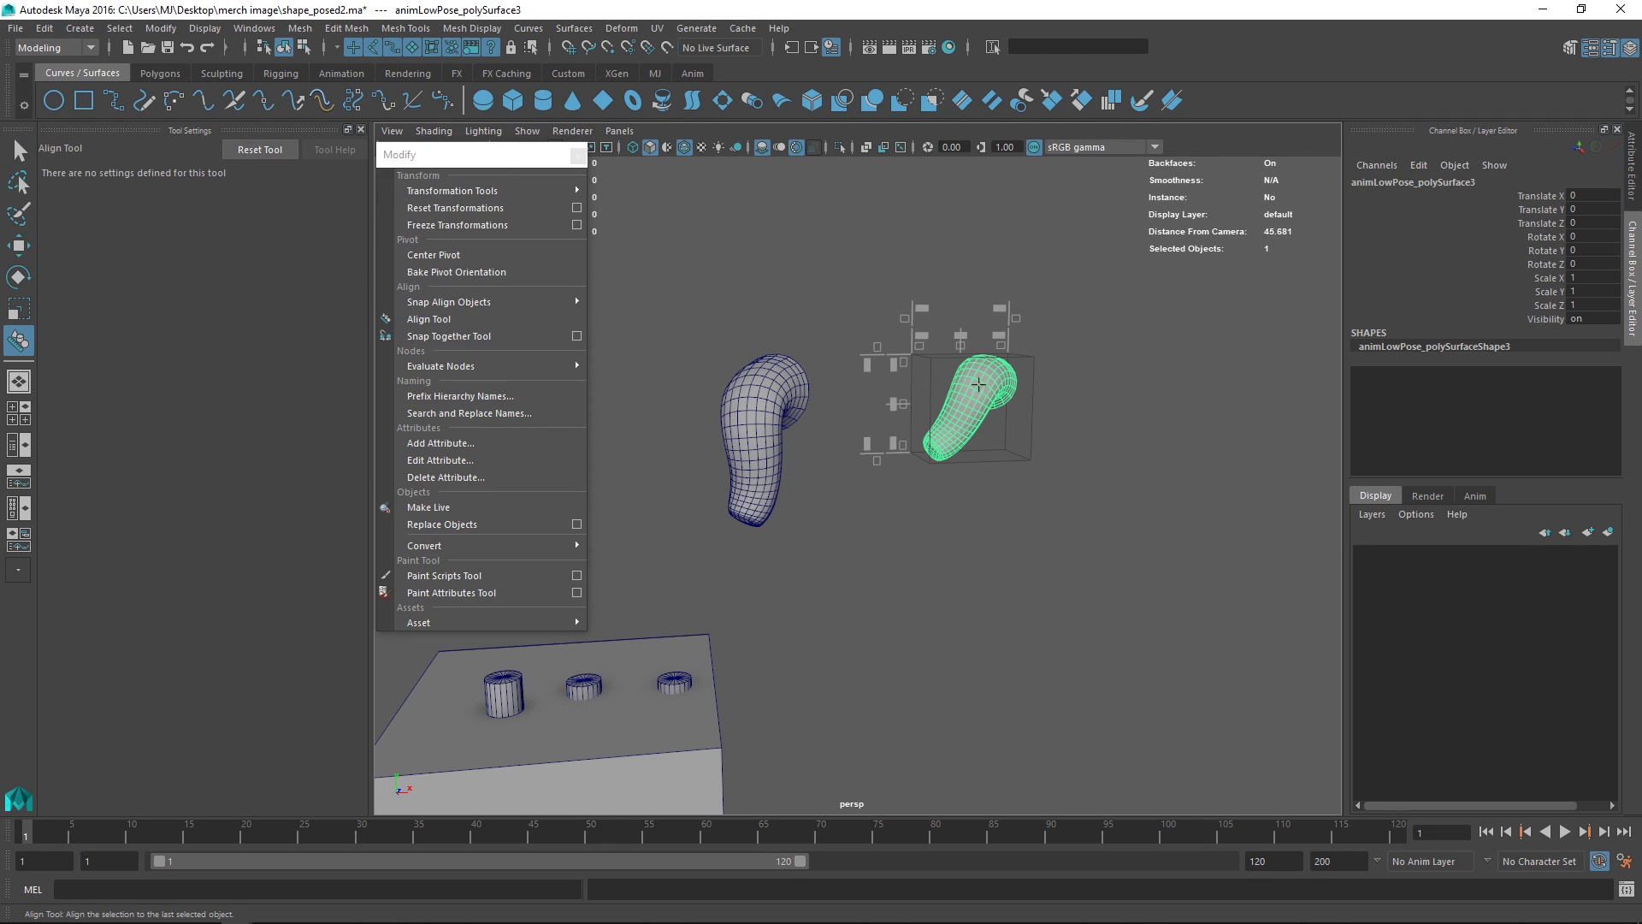
left_click(783, 382, "shift")
left_click_drag(889, 403, 888, 312, "alt")
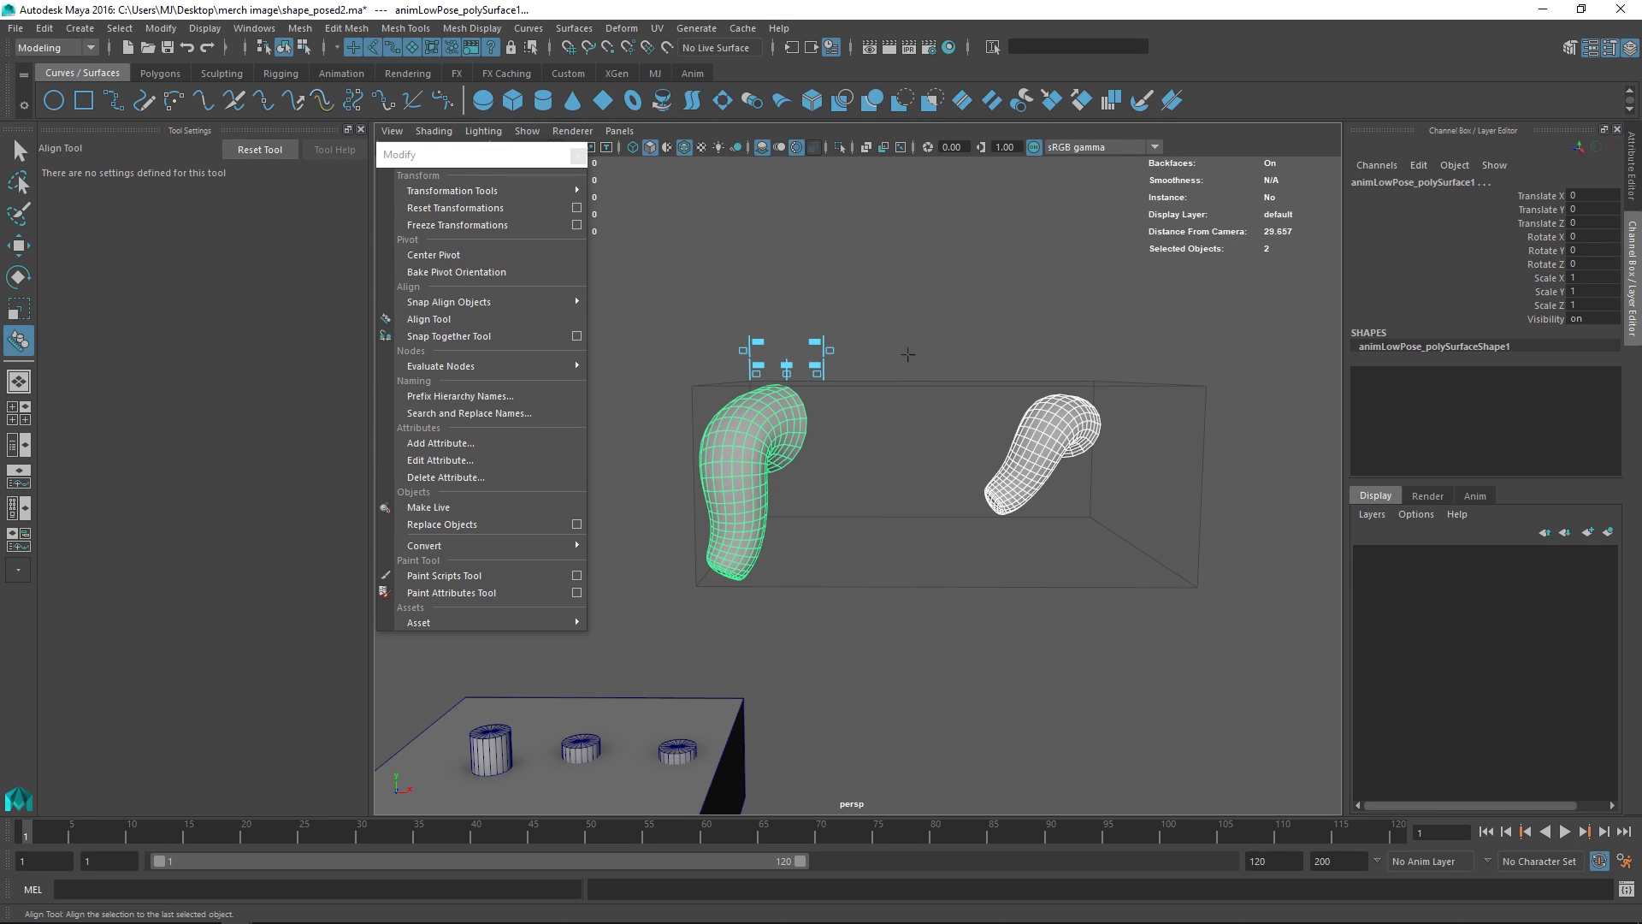
middle_click_drag(943, 350, 967, 359, "alt")
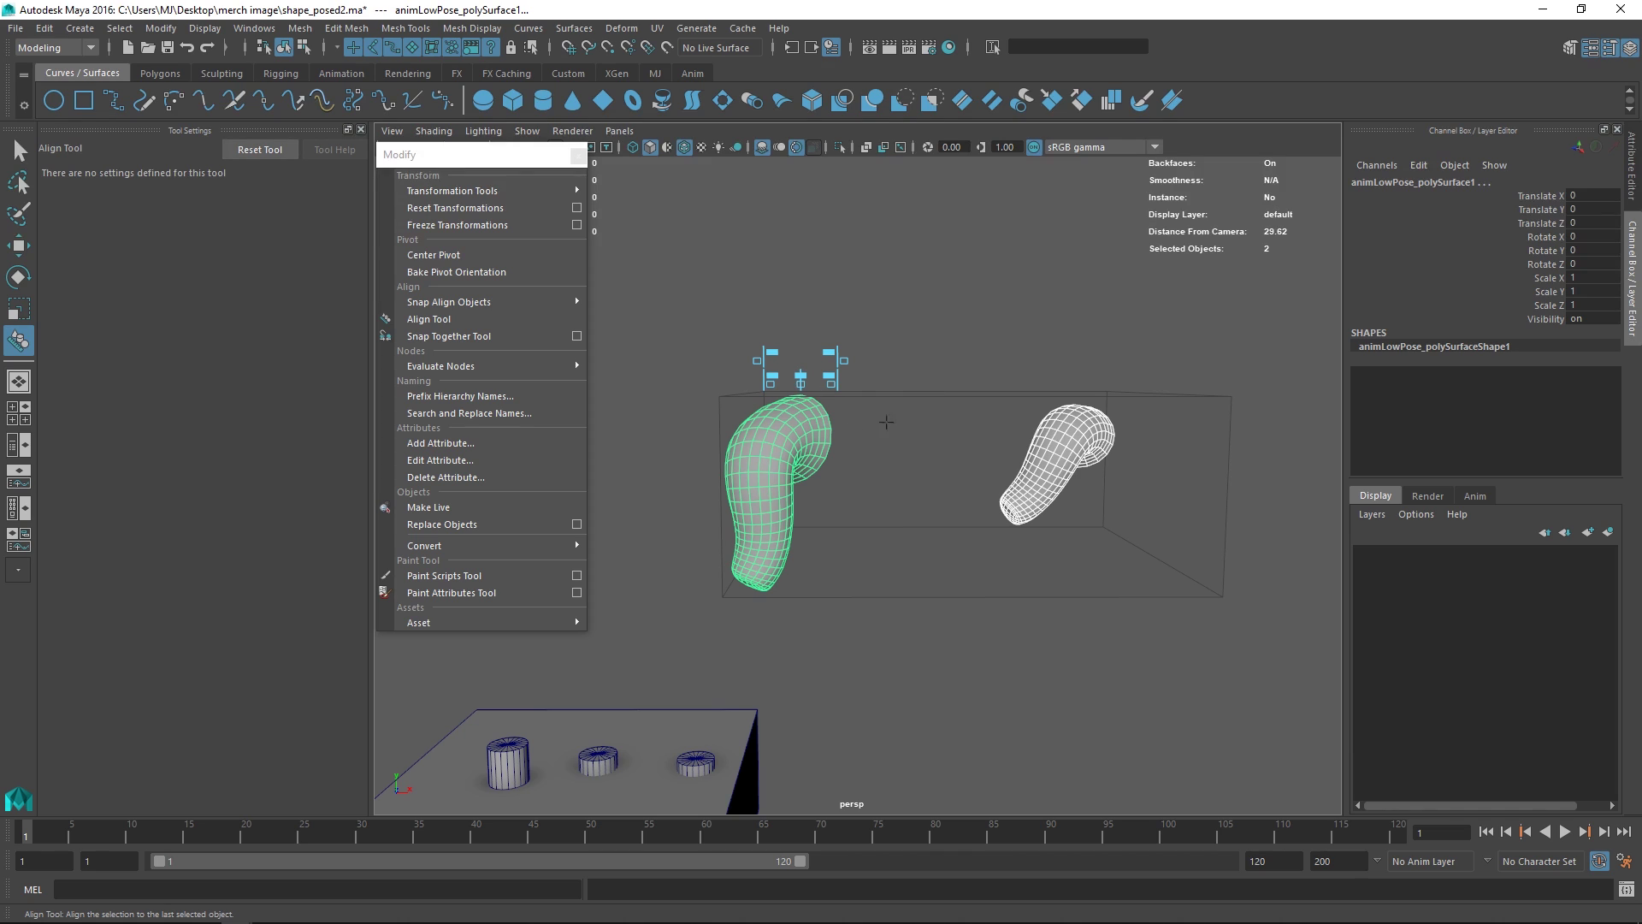
left_click(801, 377)
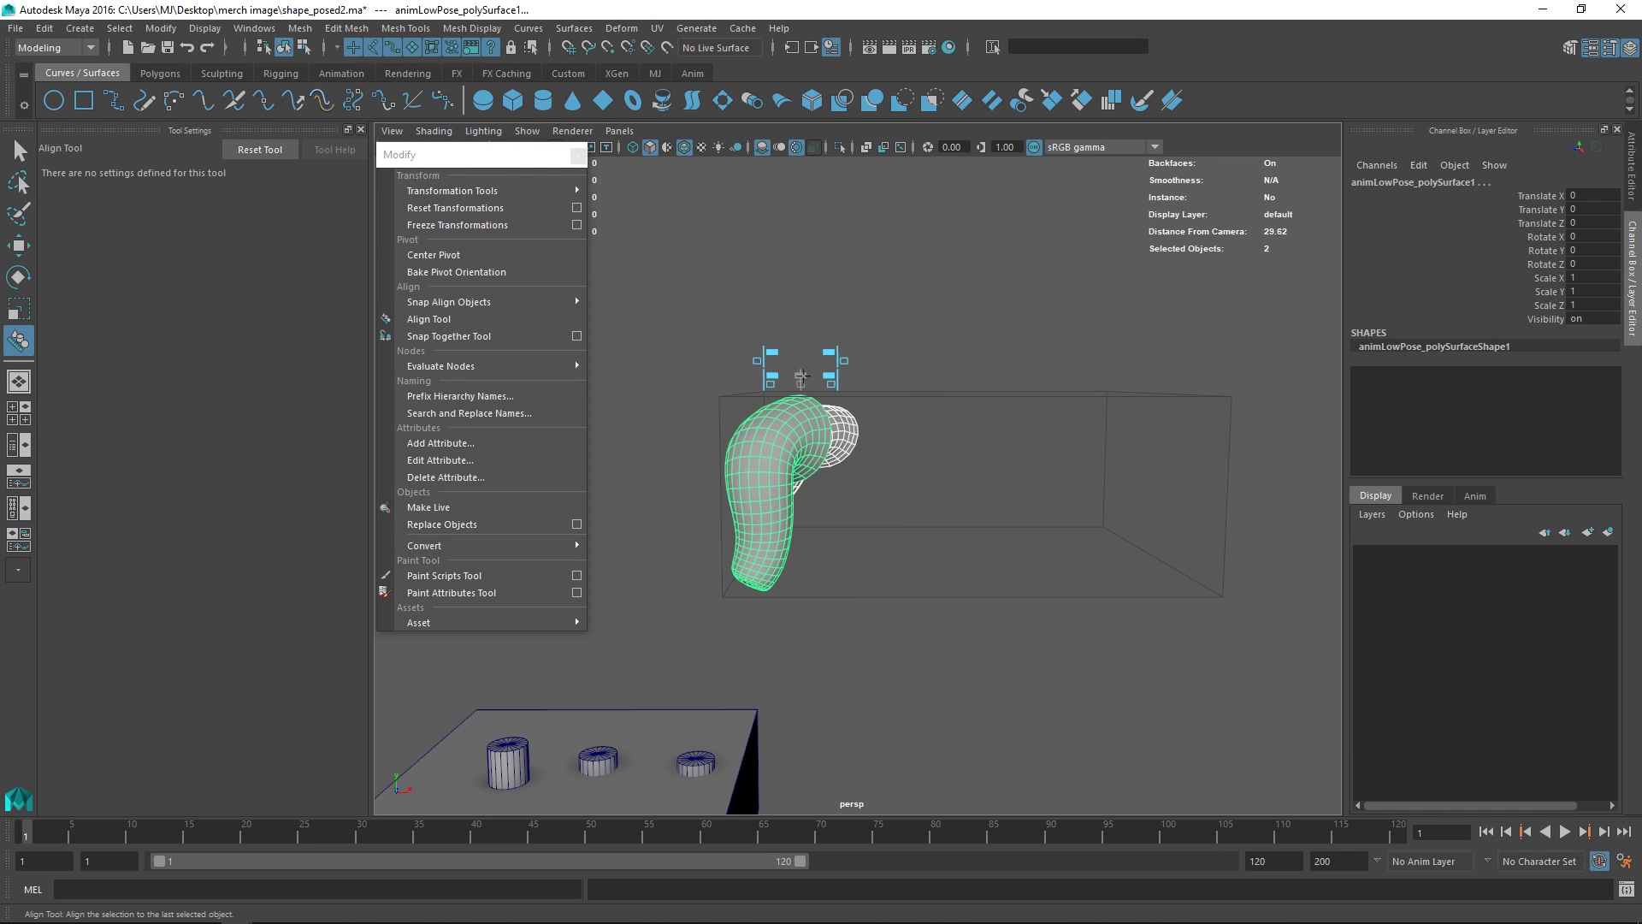
Center the small tube on the large tube along the Z axis with the Align Tool, and undo that alignment
left_click_drag(801, 377, 1111, 407, "alt")
left_click(1046, 376)
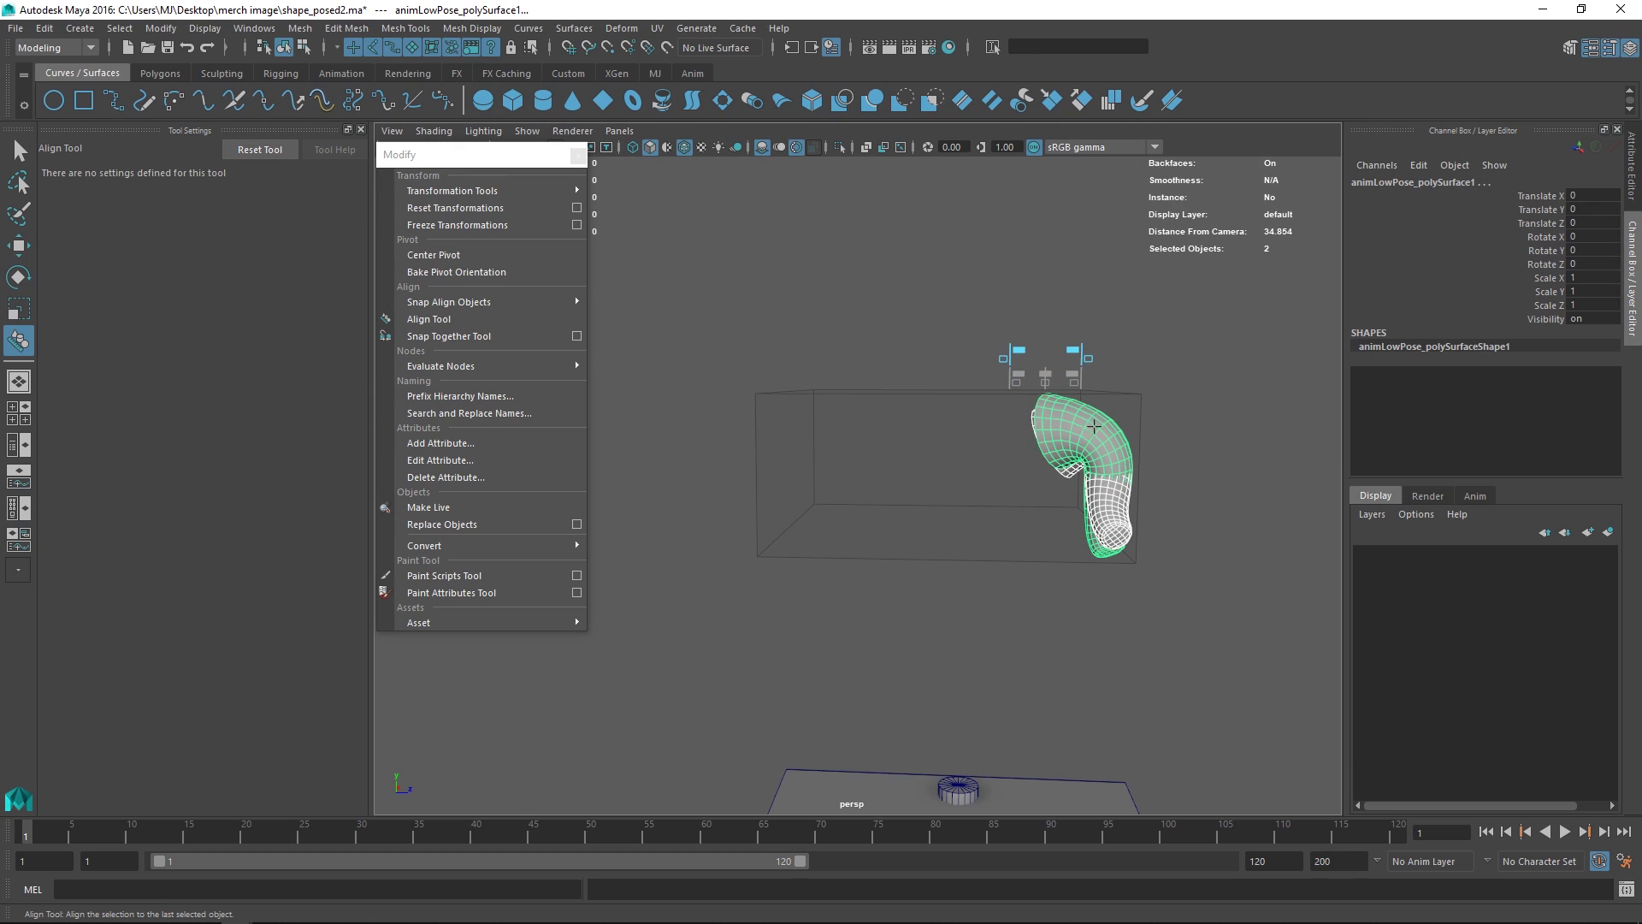
key("ctrl+z")
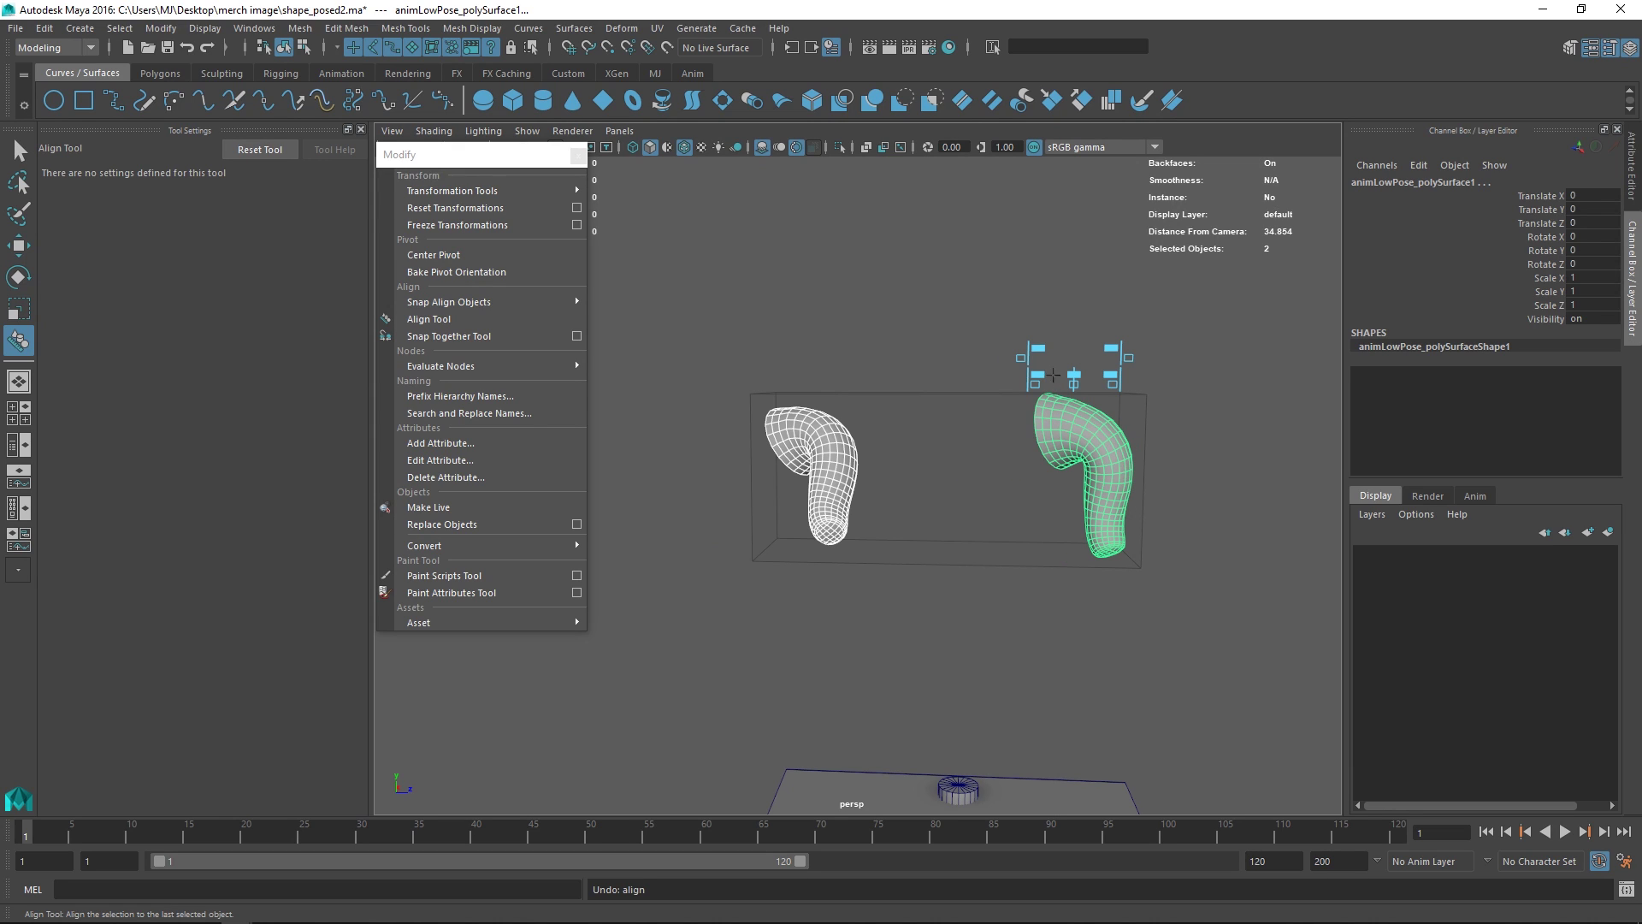
Try aligning the small tube to one side of the large tube's bounds along Z, and undo the attempts
left_click(1037, 347)
left_click(1036, 373)
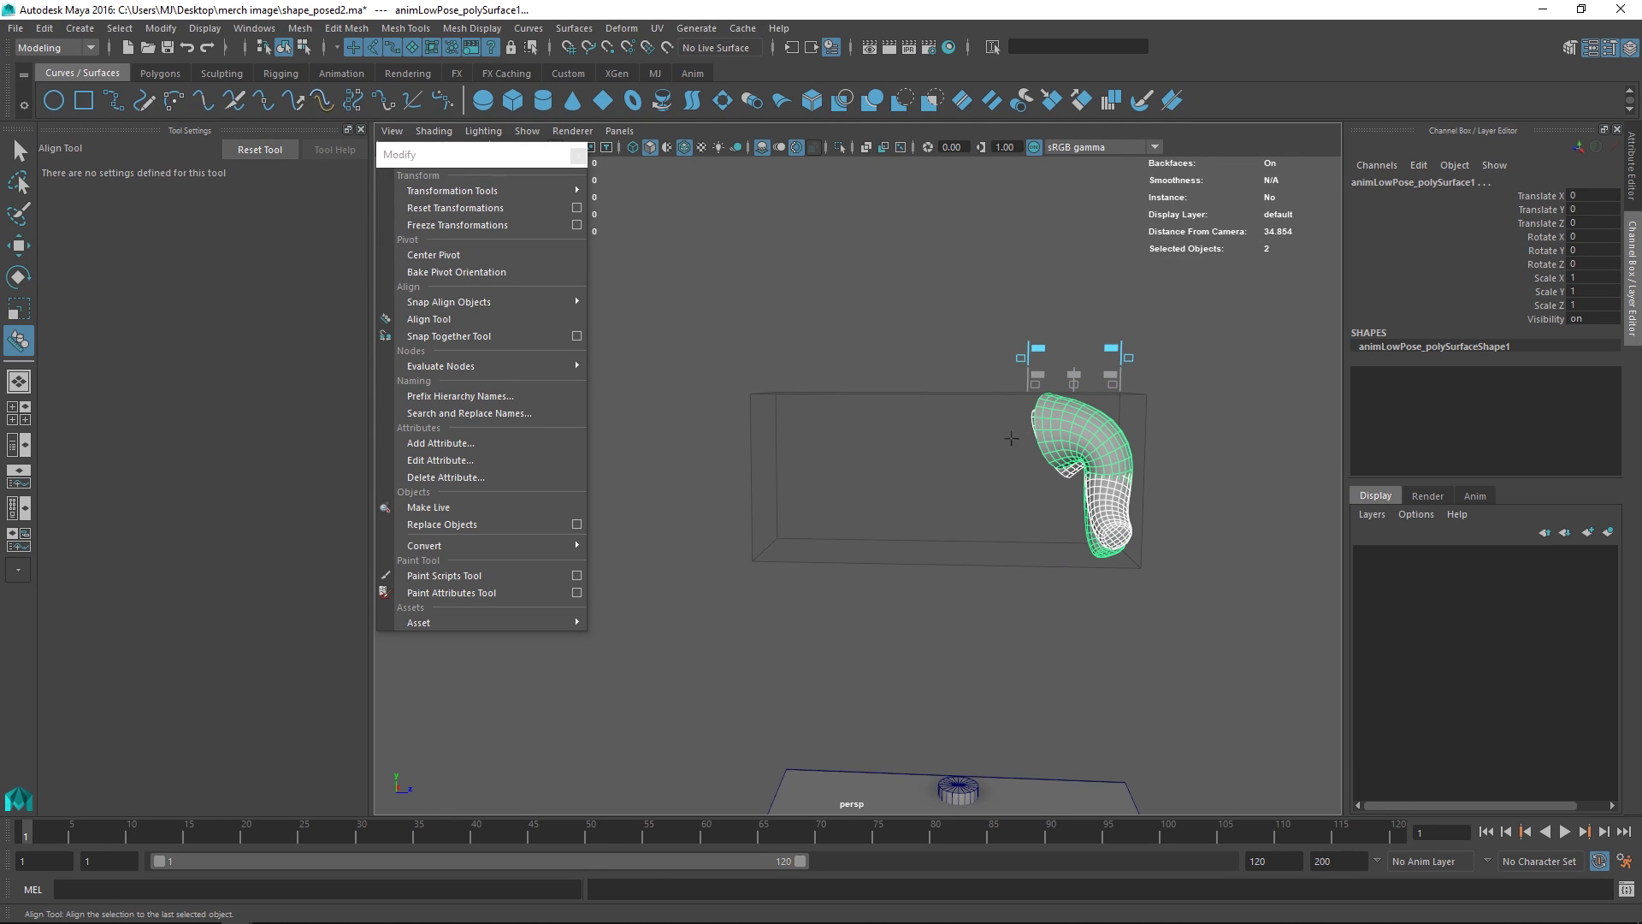
key("ctrl+z")
key("ctrl+z")
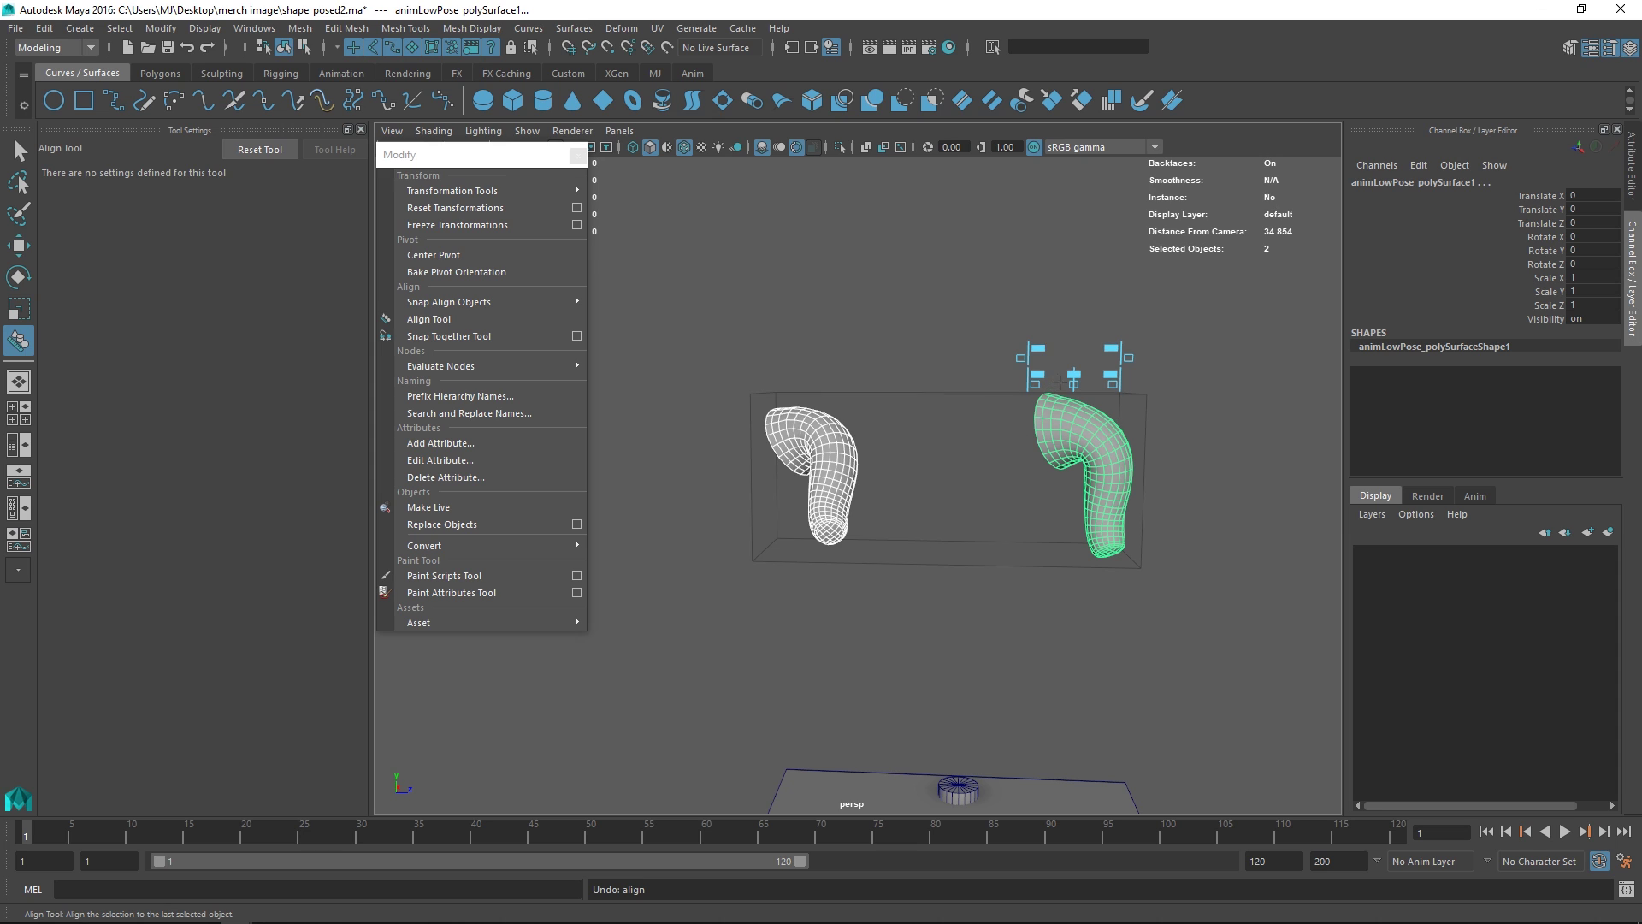
Undo the small tube's X-axis centering, return to the Select Tool, and leave both tubes deselected
left_click_drag(1056, 402, 908, 390, "alt")
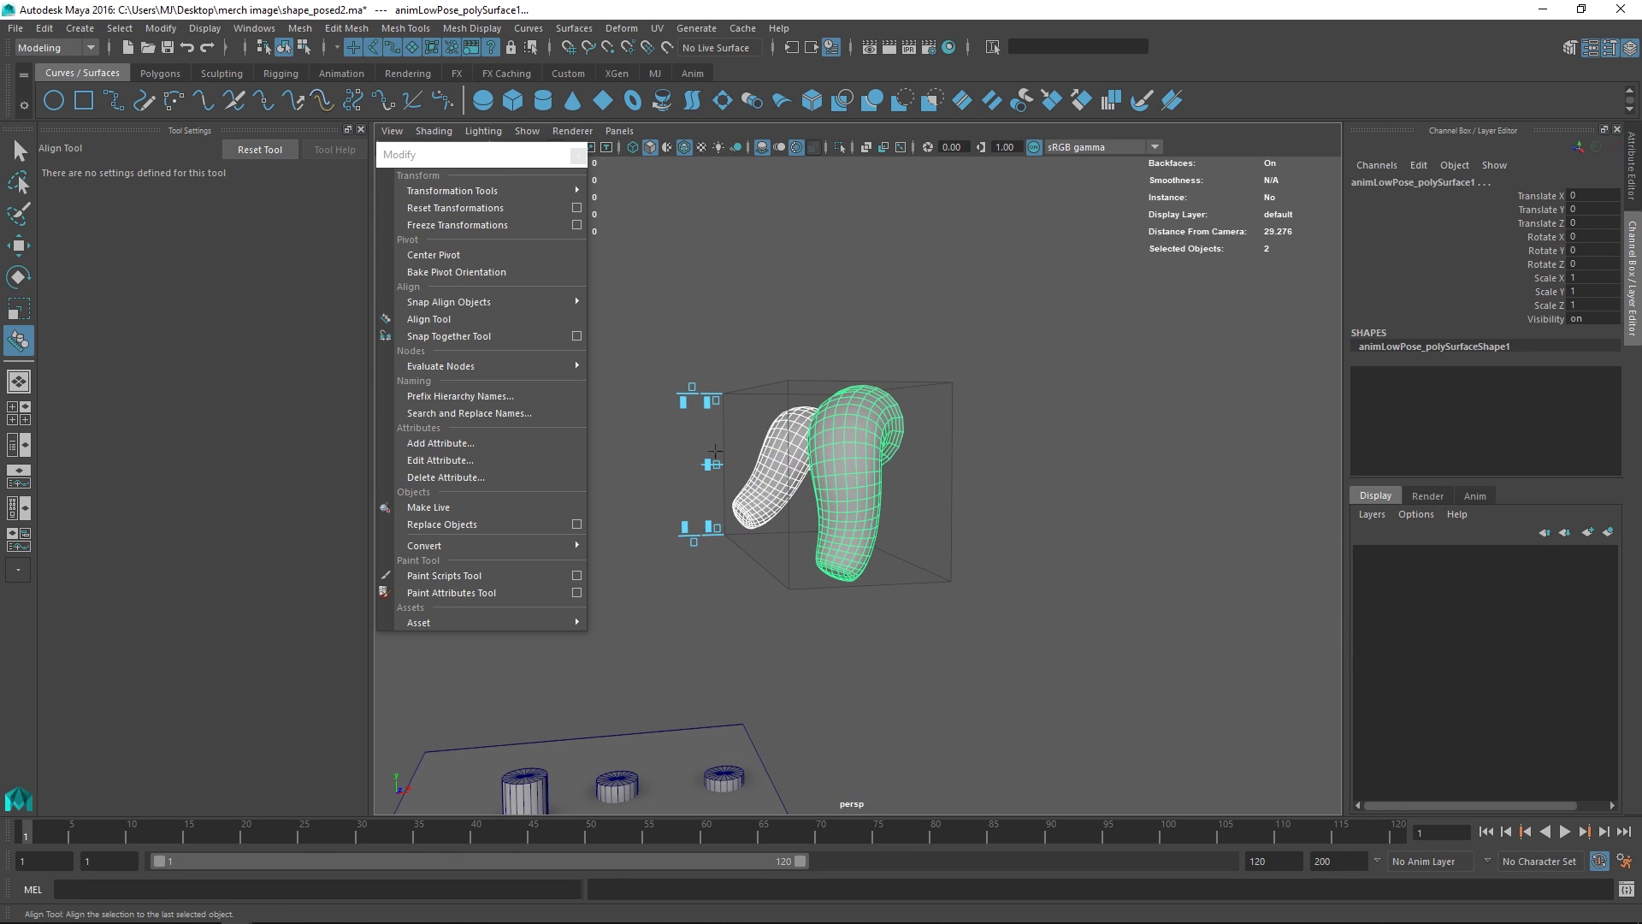
key("ctrl+z")
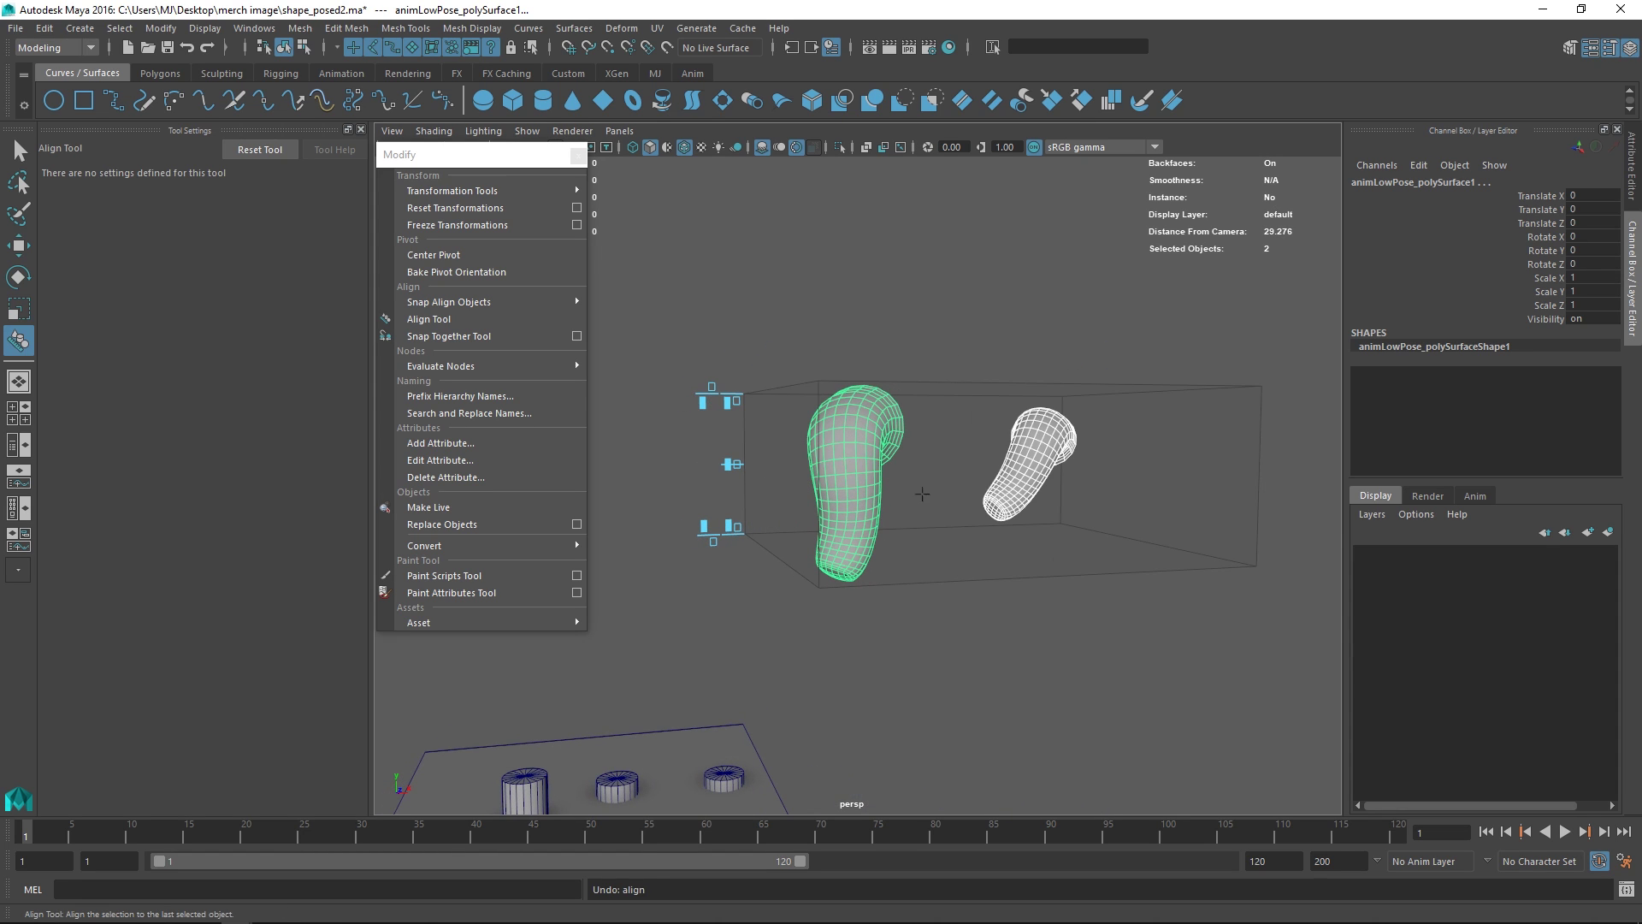
left_click_drag(983, 439, 979, 454, "alt")
key("q")
left_click(920, 345)
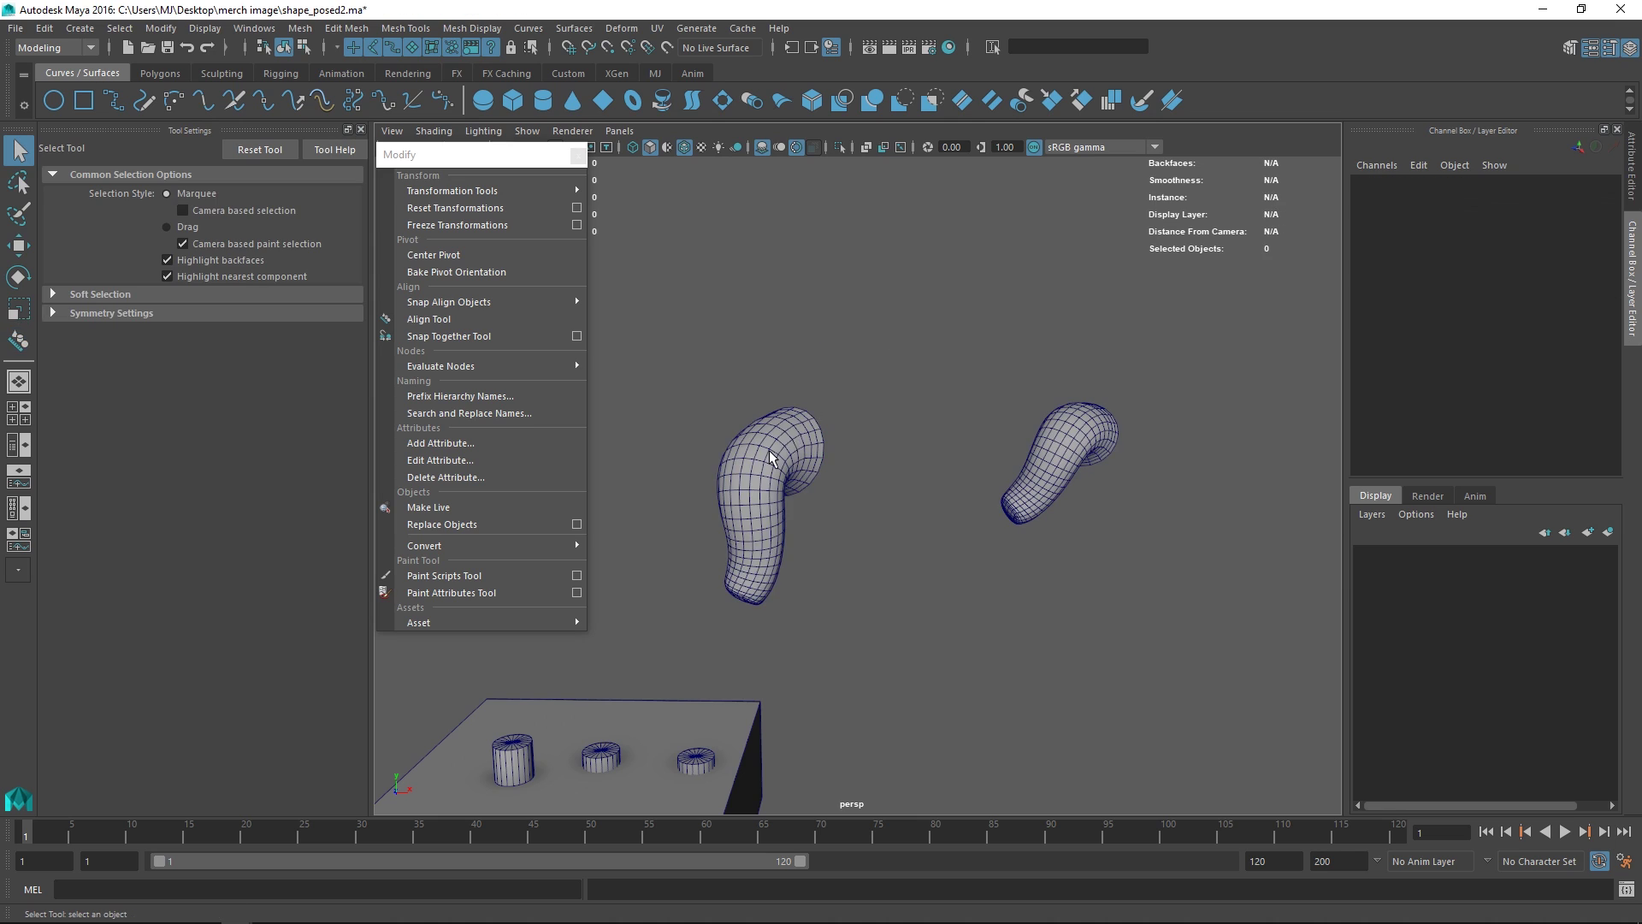
left_click(768, 450)
left_click(685, 330)
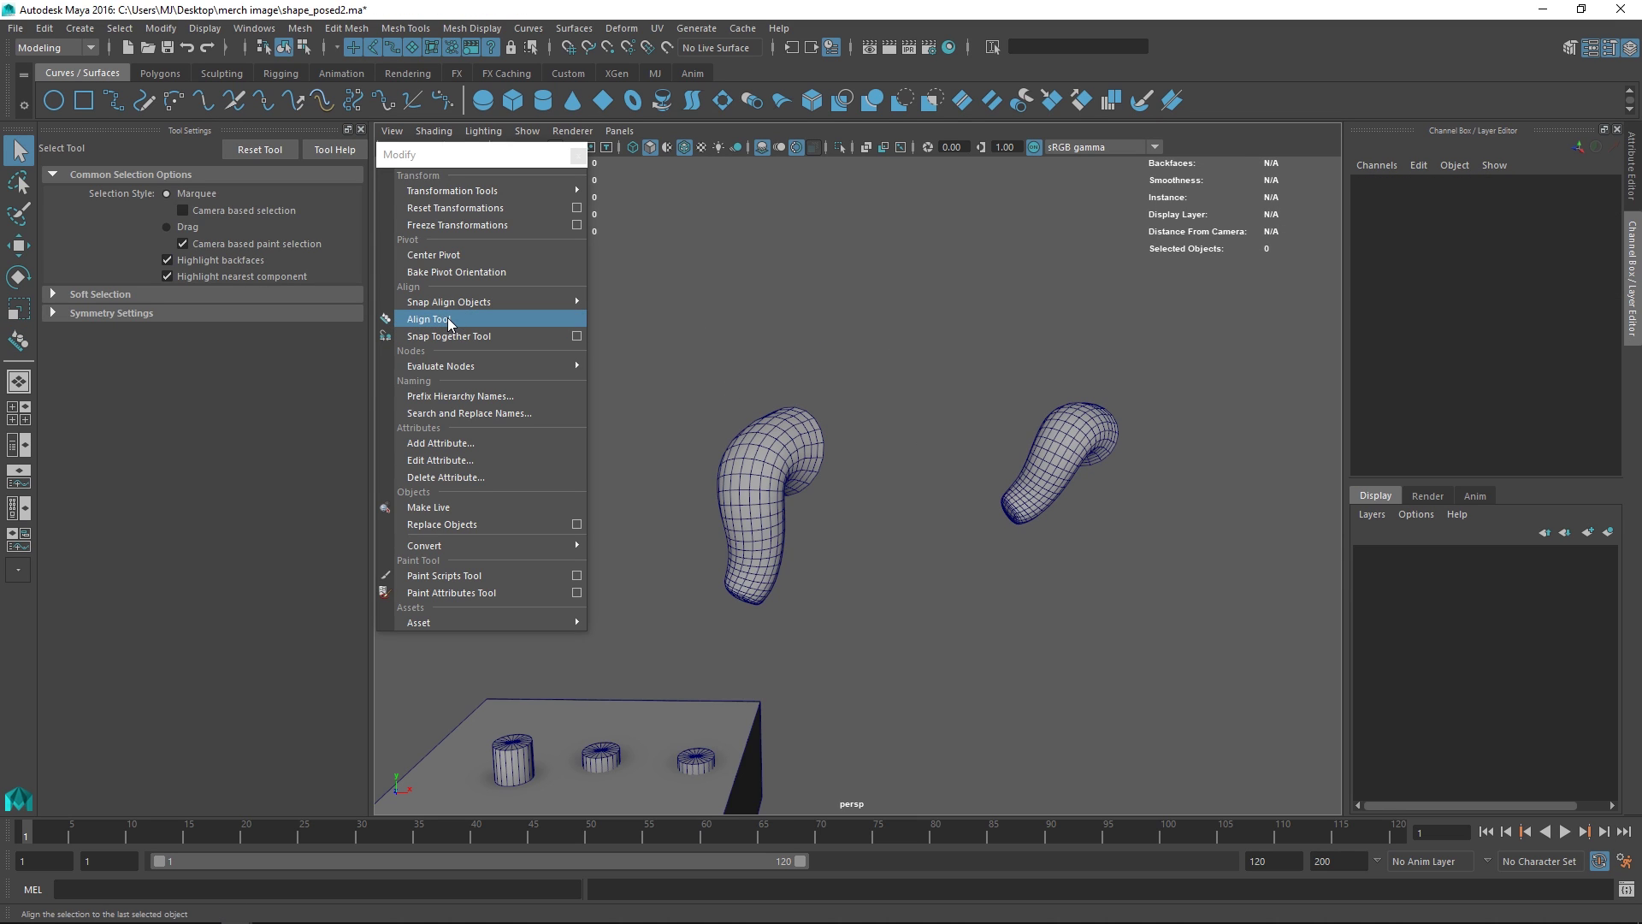
Use the Align Tool to center the large tube on the small tube, selected last, and undo the alignment and its selection
left_click(436, 318)
left_click(791, 440)
left_click(1068, 444, "shift")
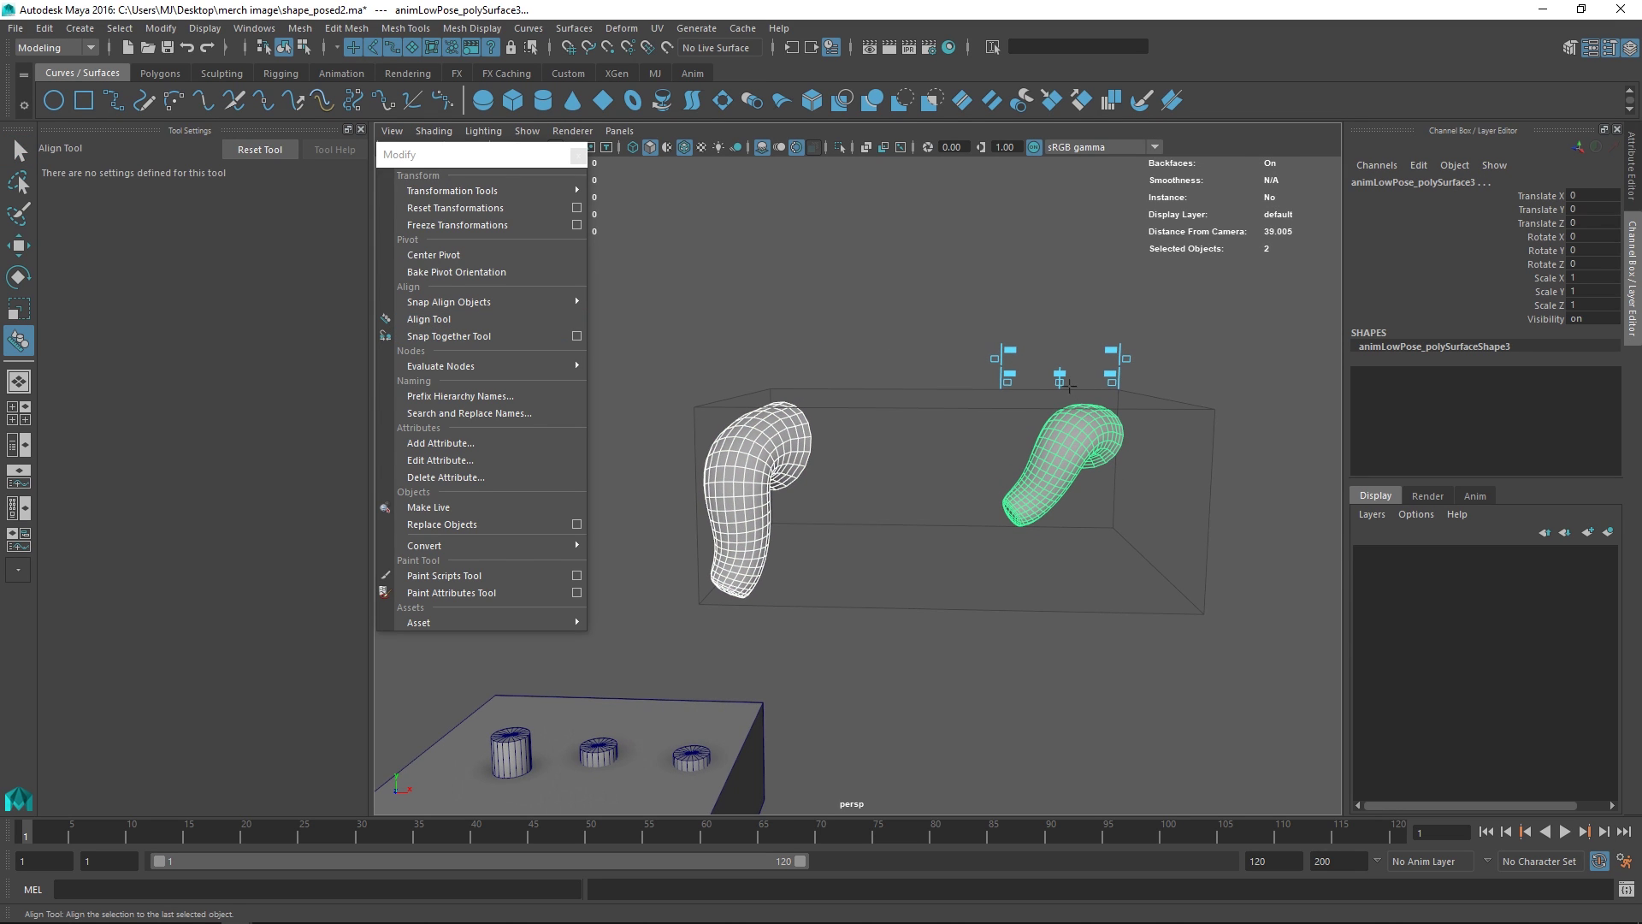
left_click_drag(896, 387, 912, 433, "alt")
left_click(830, 365)
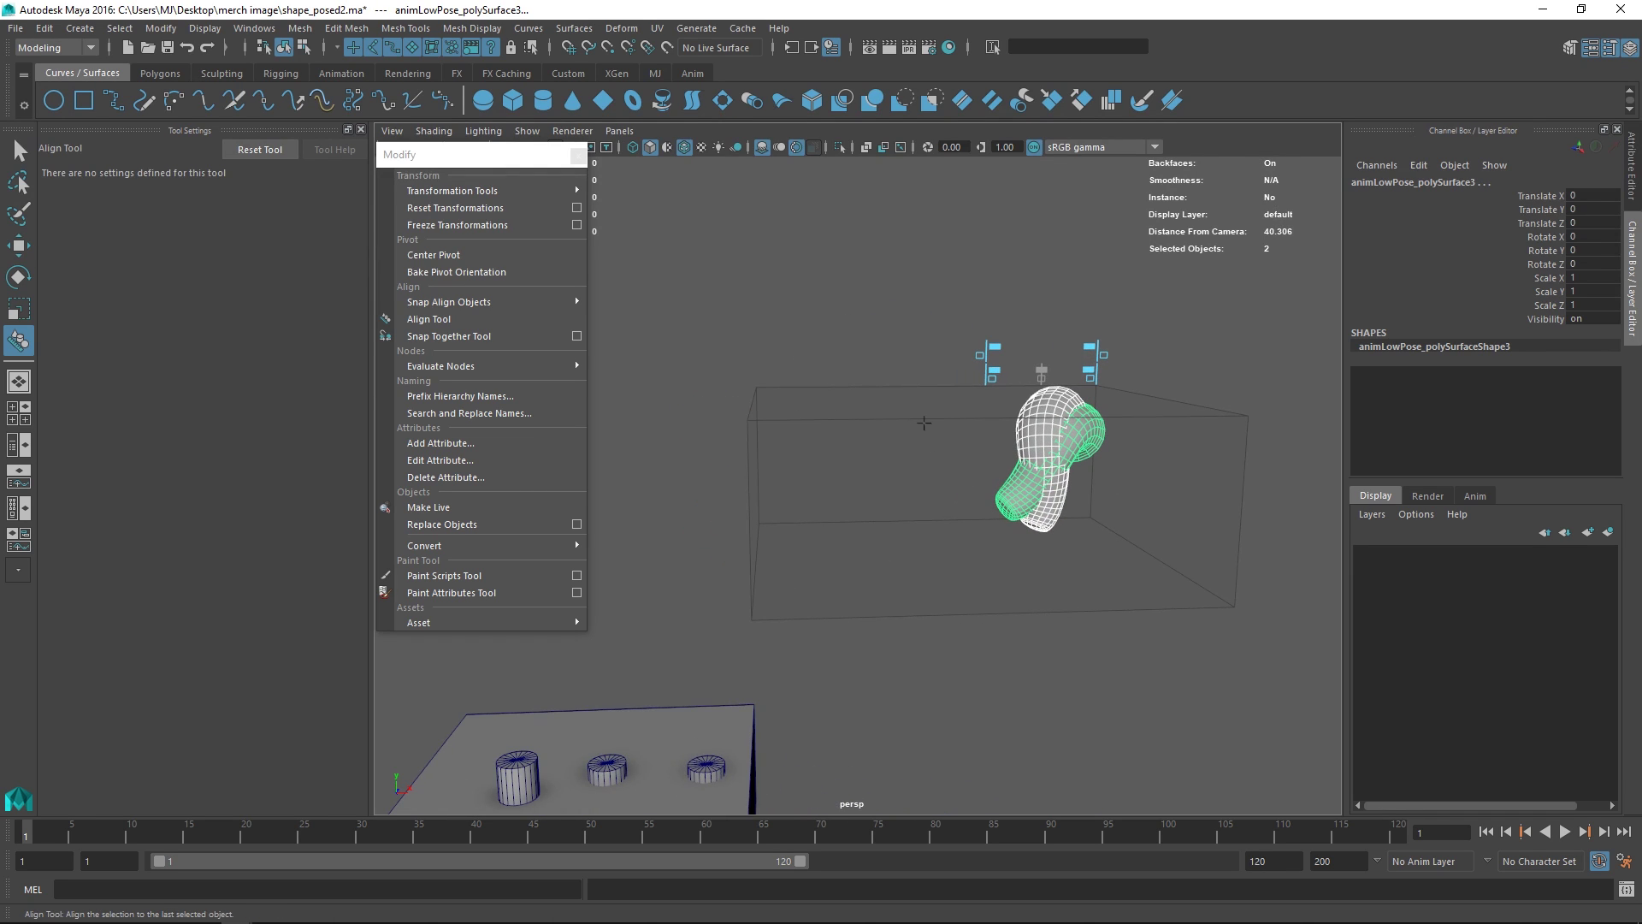
key("ctrl+z")
key("ctrl+z")
key("ctrl+z")
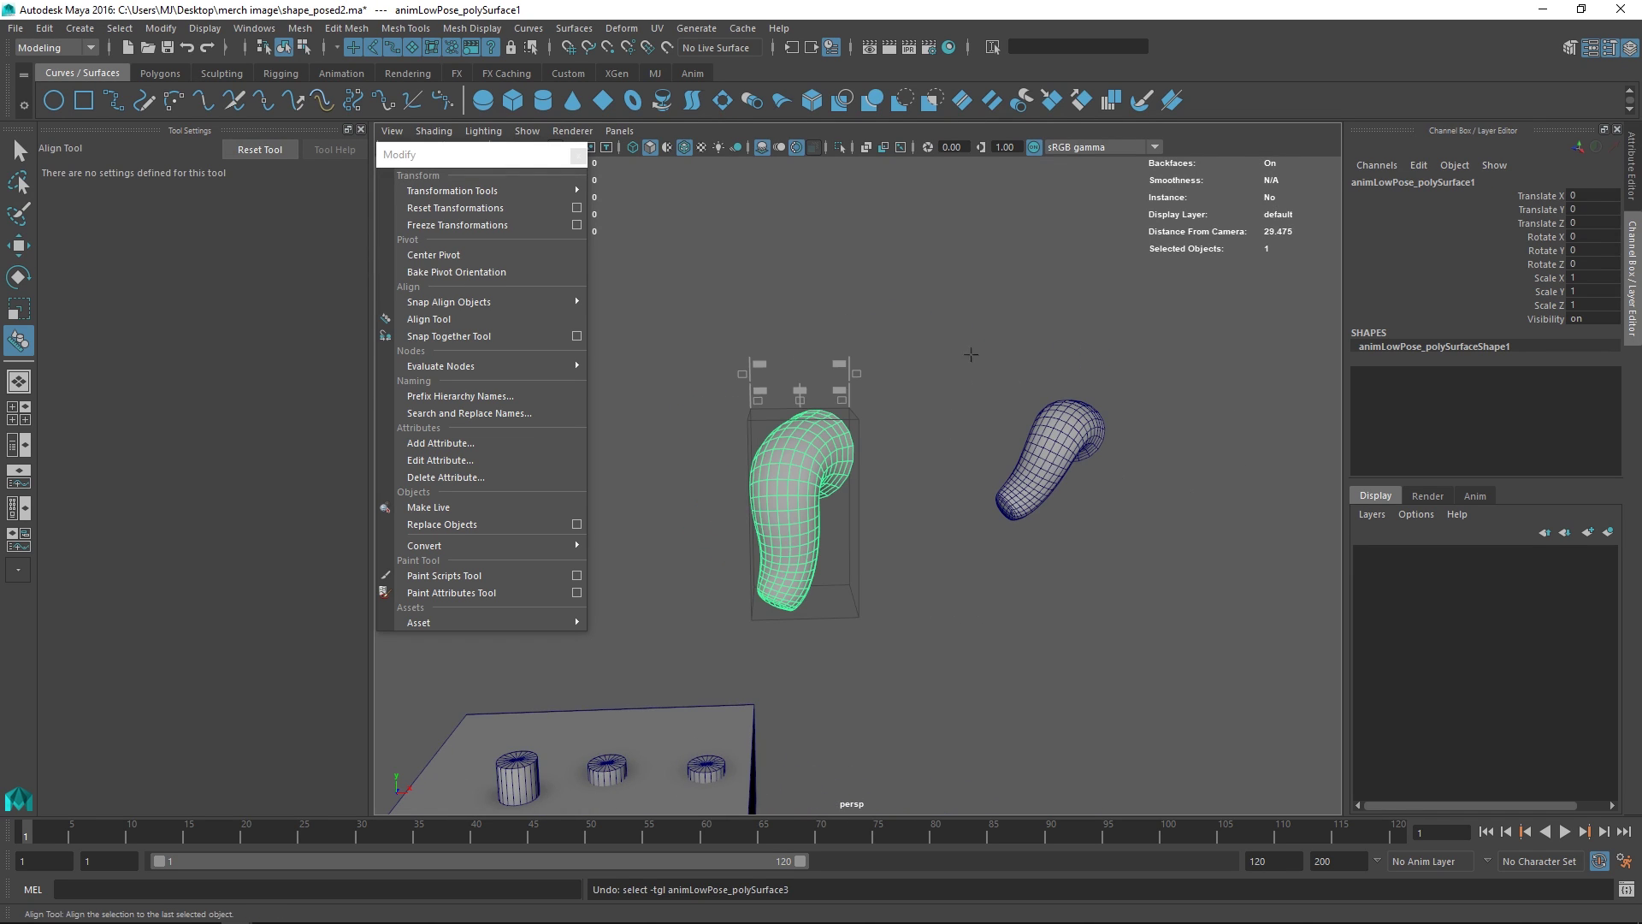
Return to the Select Tool, clear the selection, and close the floating Modify window
key("q")
left_click(974, 350)
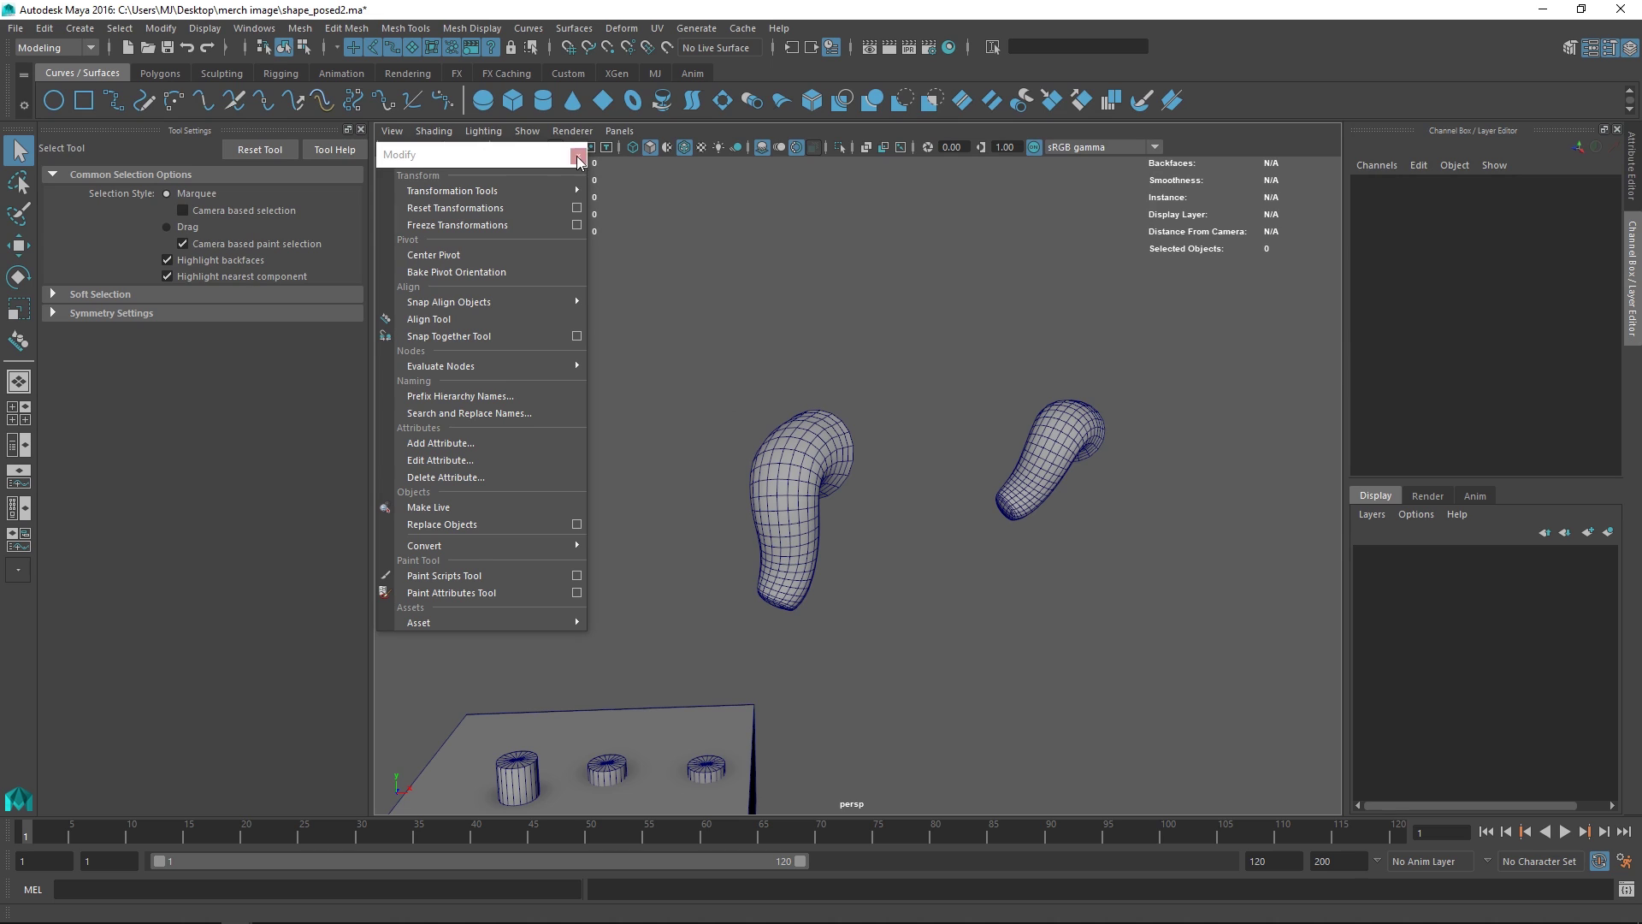
left_click(579, 157)
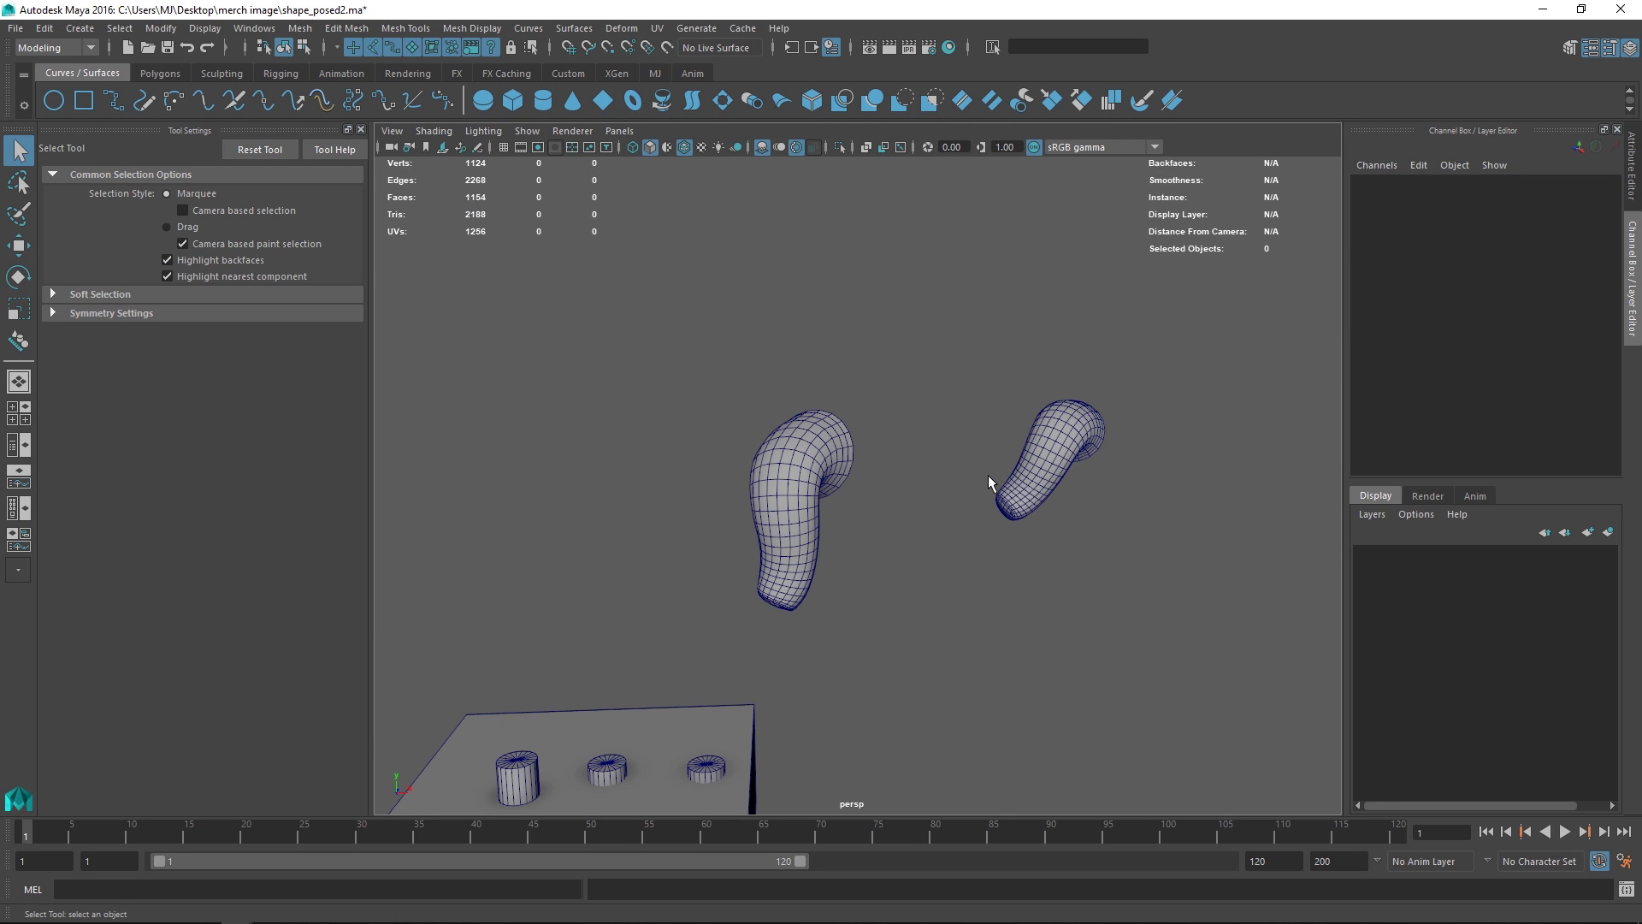
Select the small tube and activate the Move Tool on it, with both tubes in close view
middle_click_drag(988, 475, 934, 461, "alt")
right_click_drag(934, 461, 1030, 484, "alt")
middle_click_drag(1029, 484, 1063, 503, "alt")
left_click(1115, 451)
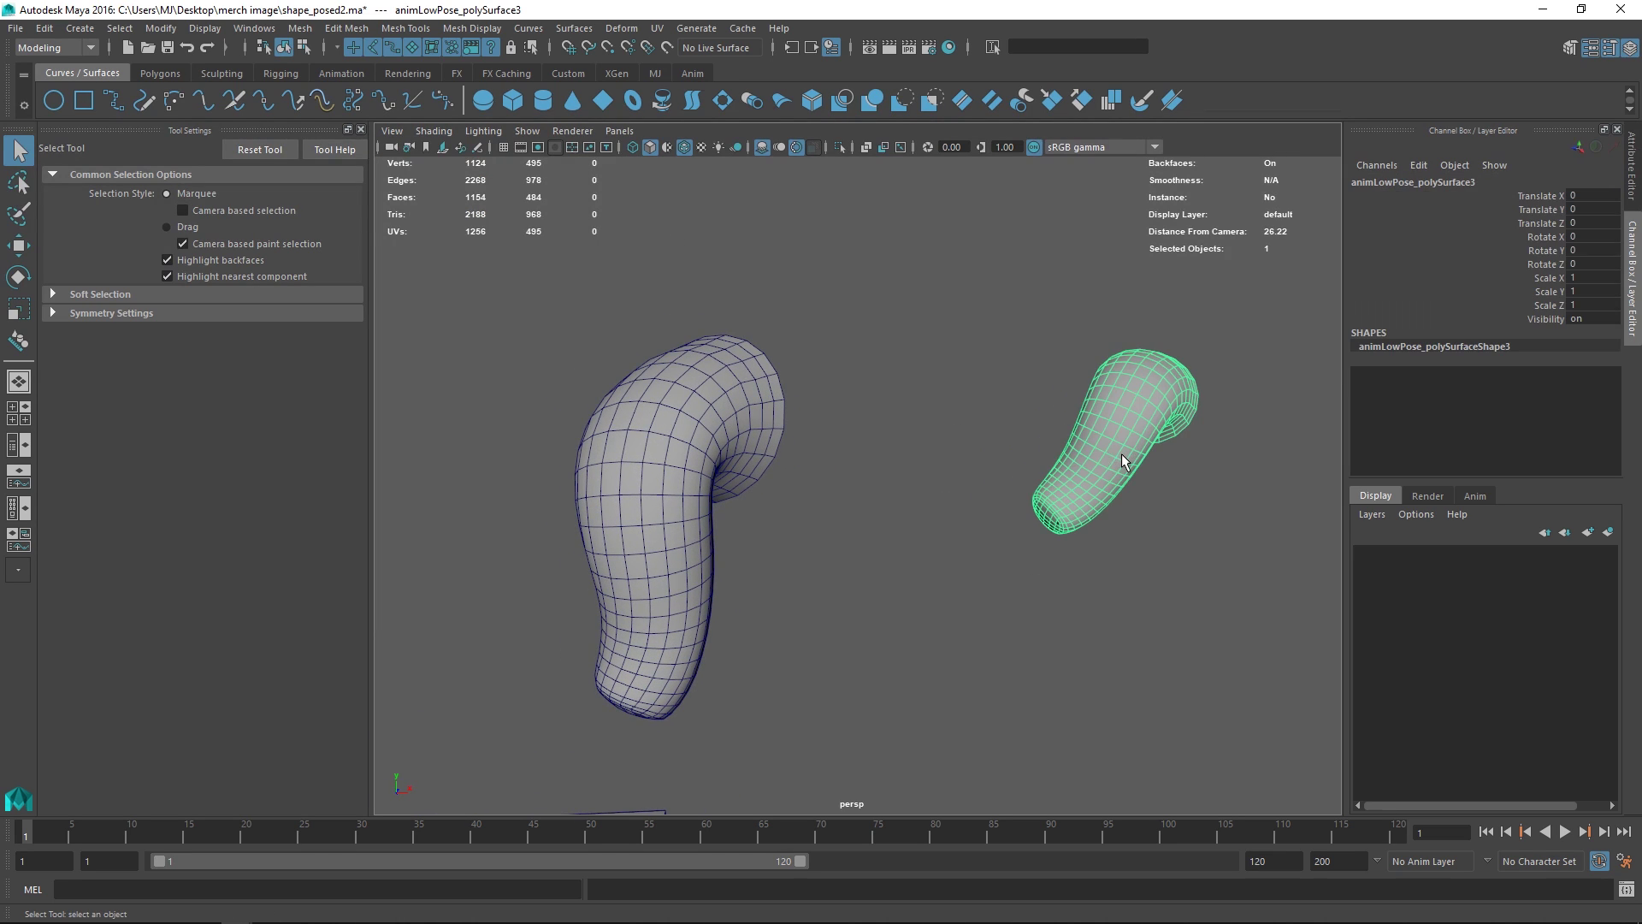
key("w")
right_click_drag(1163, 523, 1060, 515, "alt")
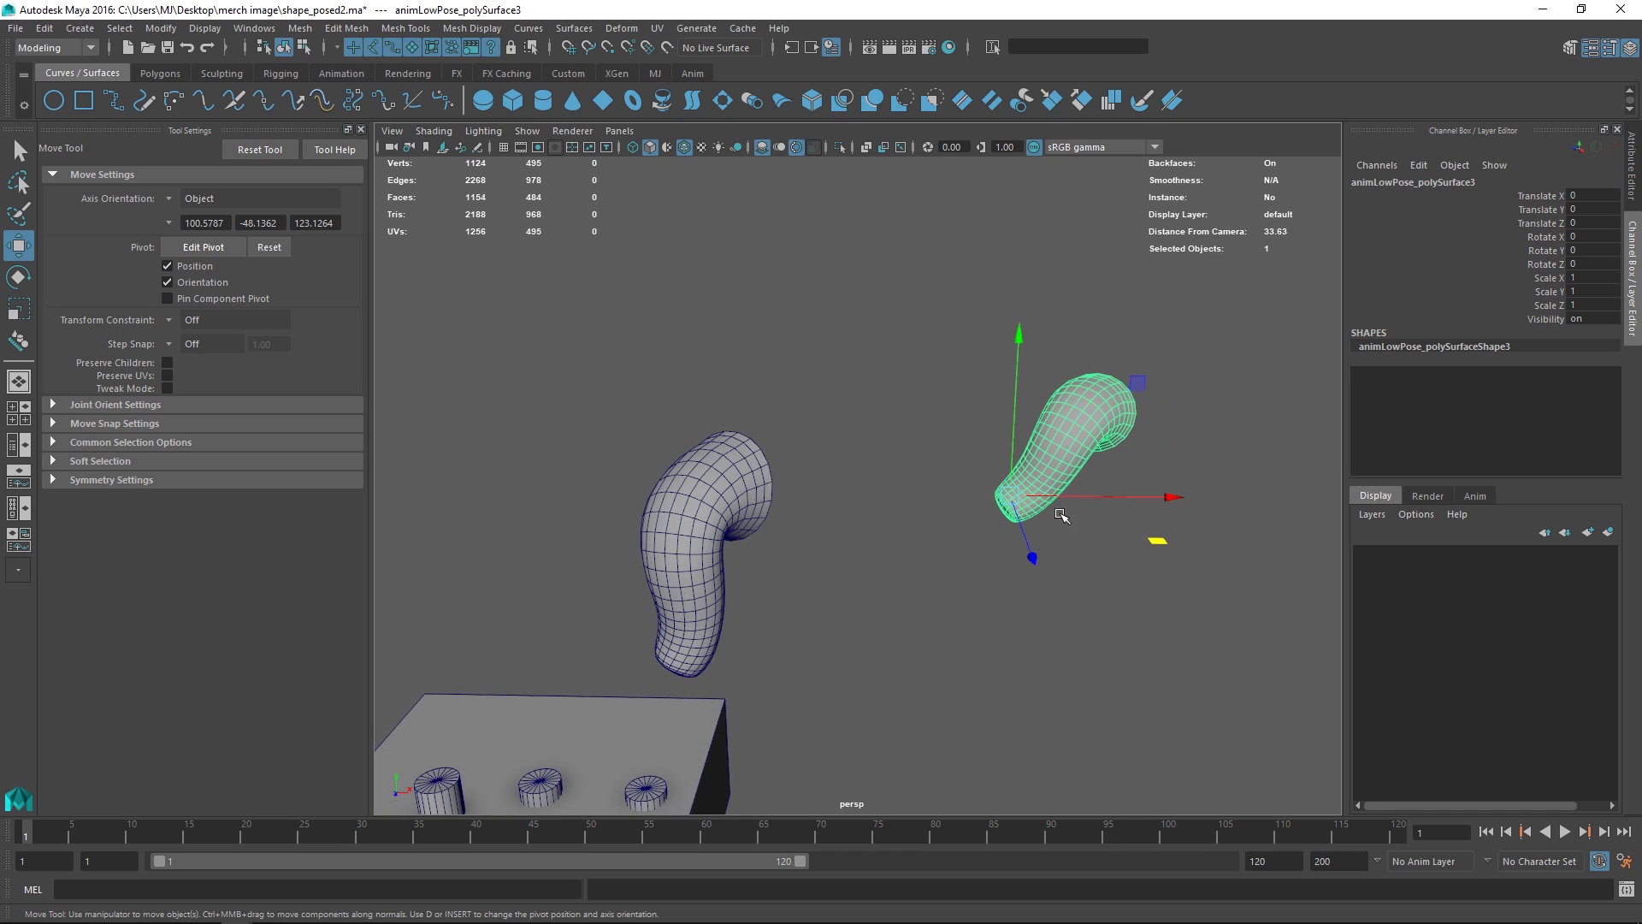
right_click_drag(928, 566, 900, 556, "alt")
right_click_drag(993, 469, 1153, 500, "alt")
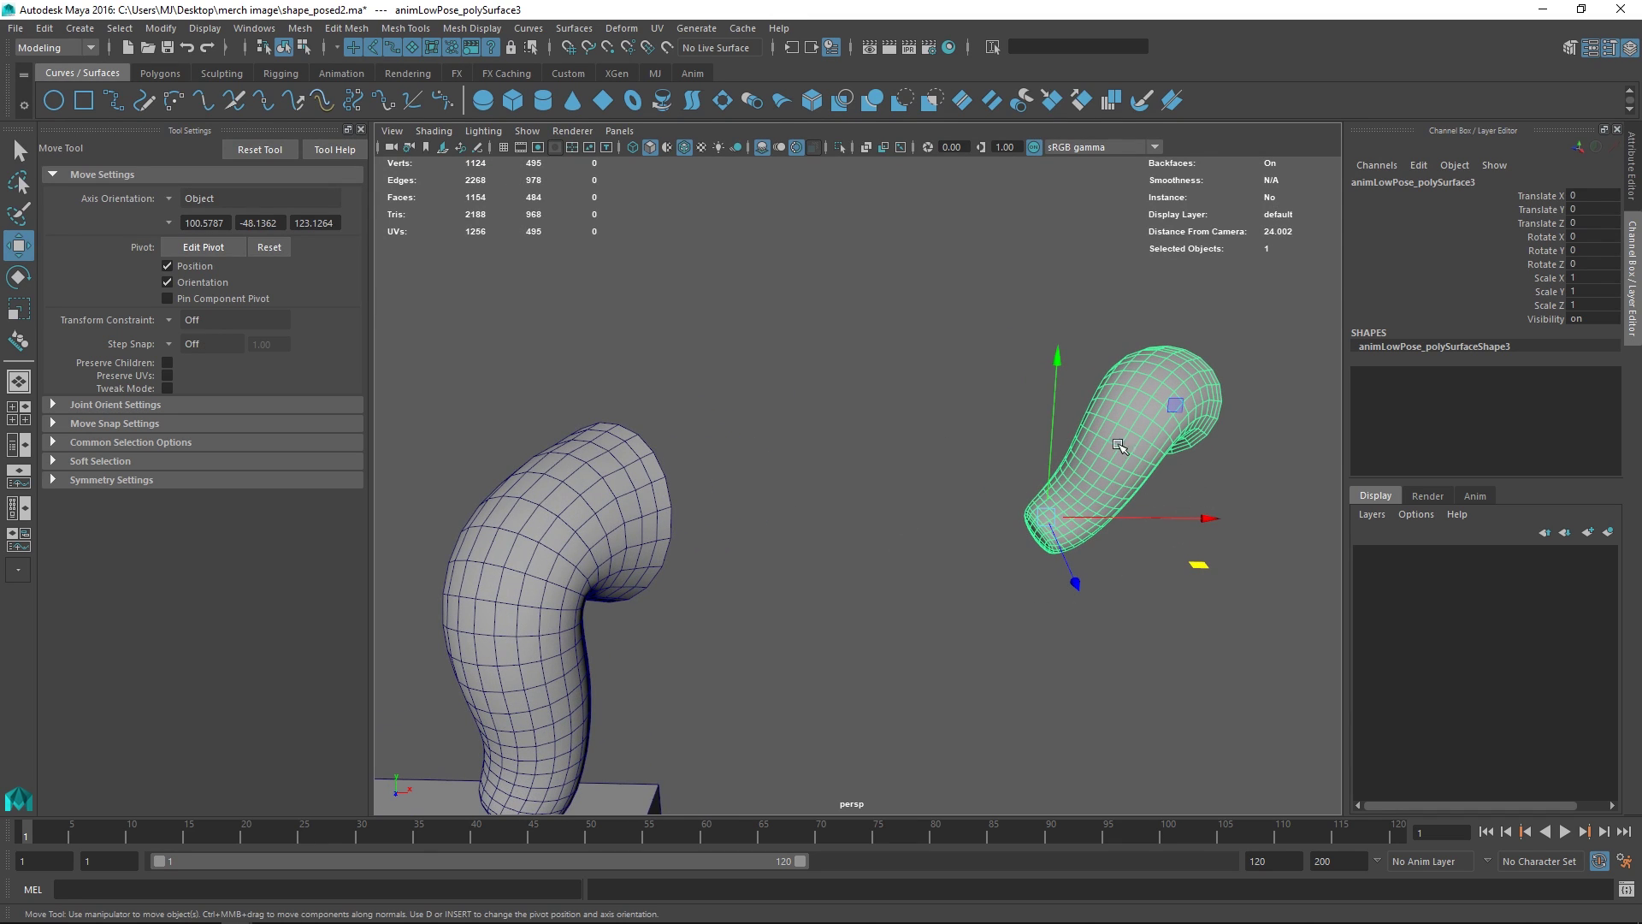
left_click_drag(1090, 475, 970, 447, "alt")
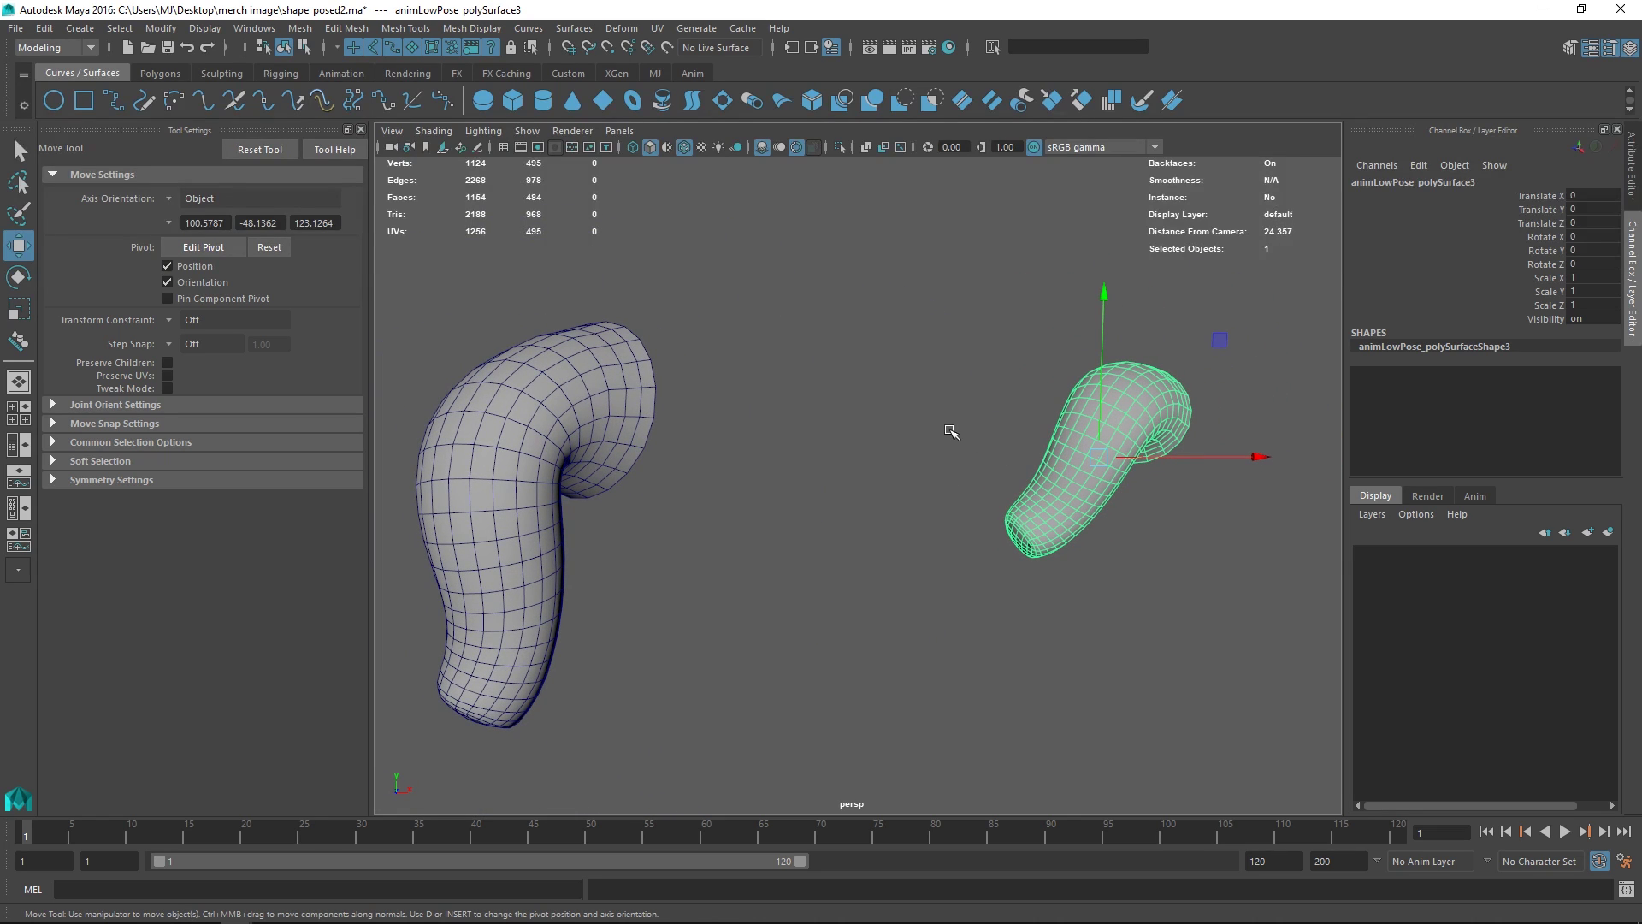
Edit the small tube's pivot so it sits on and aligns to the tube's surface near its lower end
key("d")
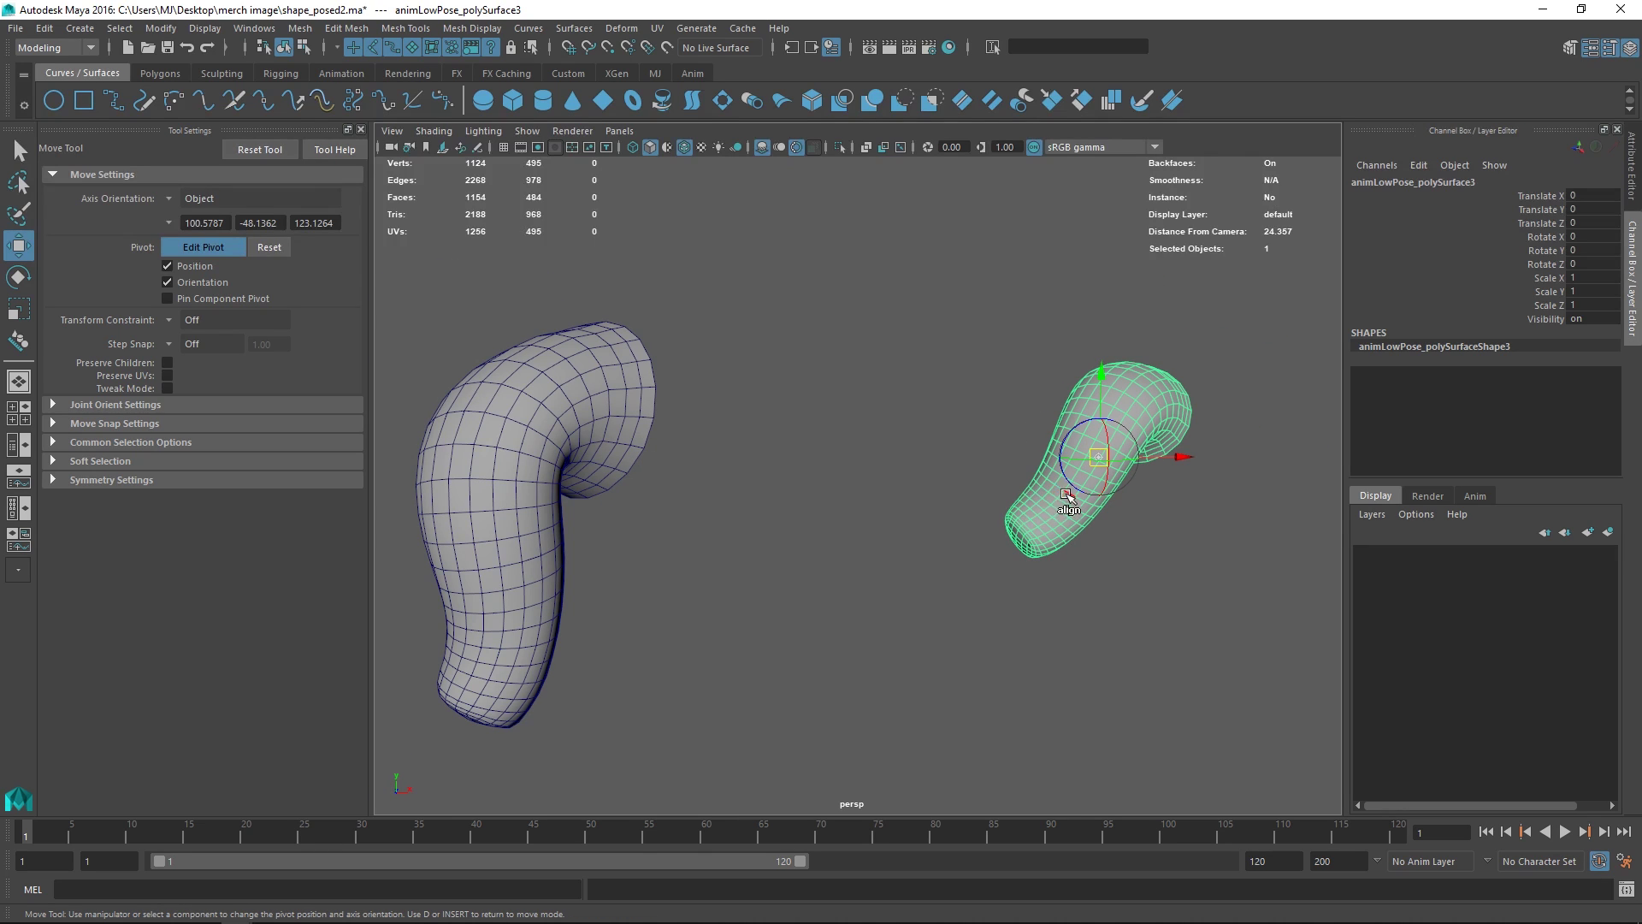
scroll(1056, 510, "up", 2)
scroll(1059, 510, "up", 2)
key("d")
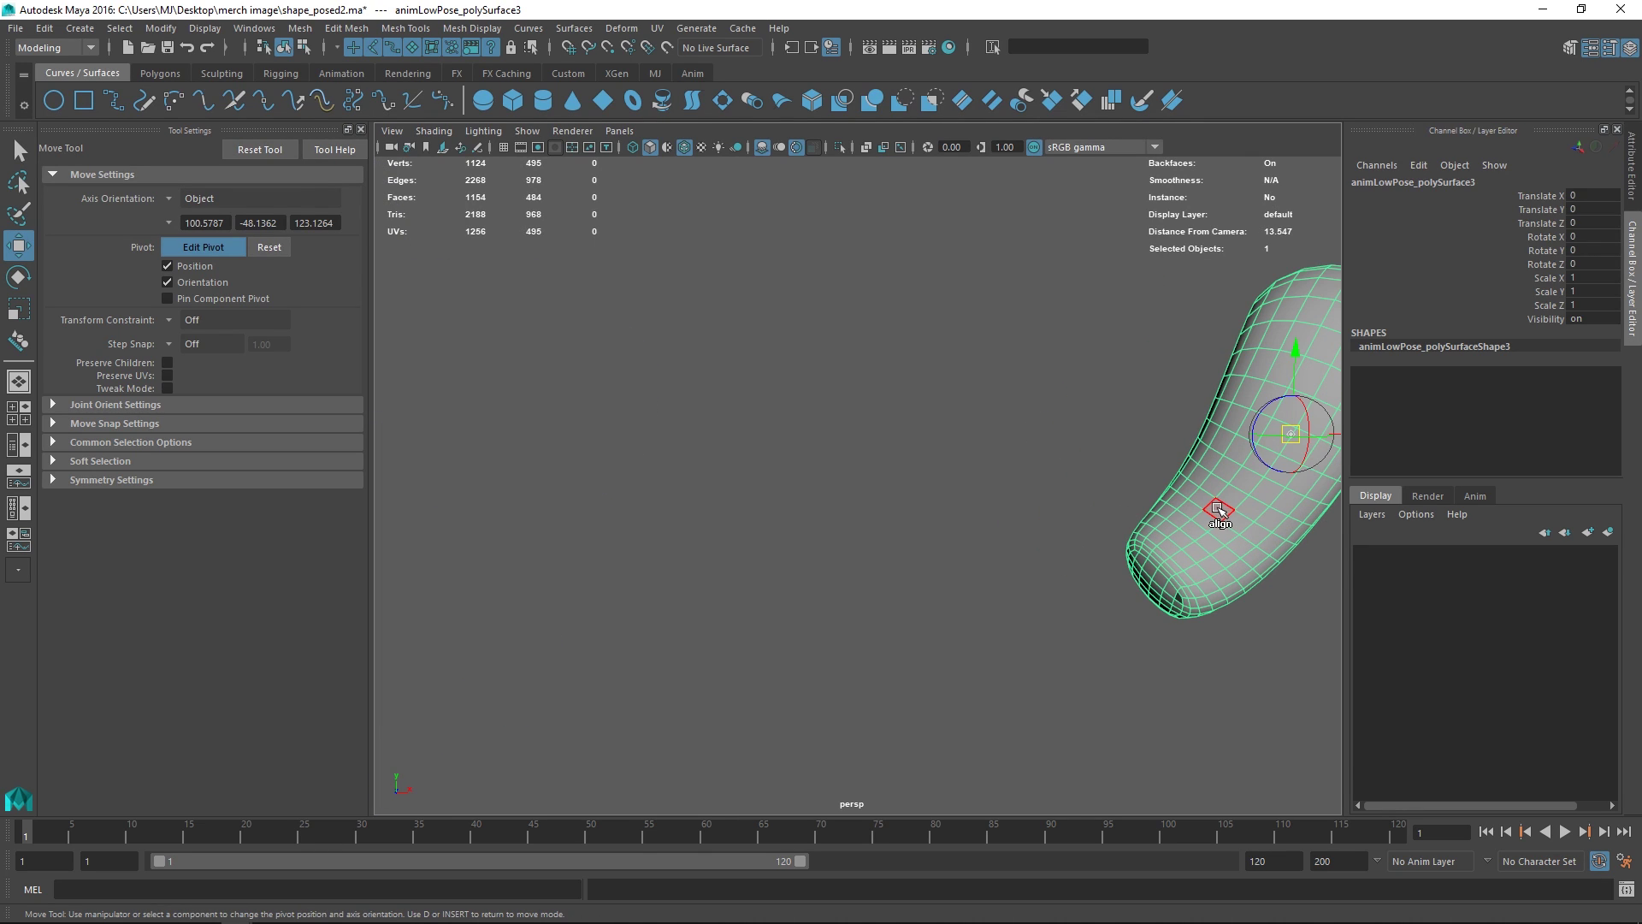
left_click(1216, 500)
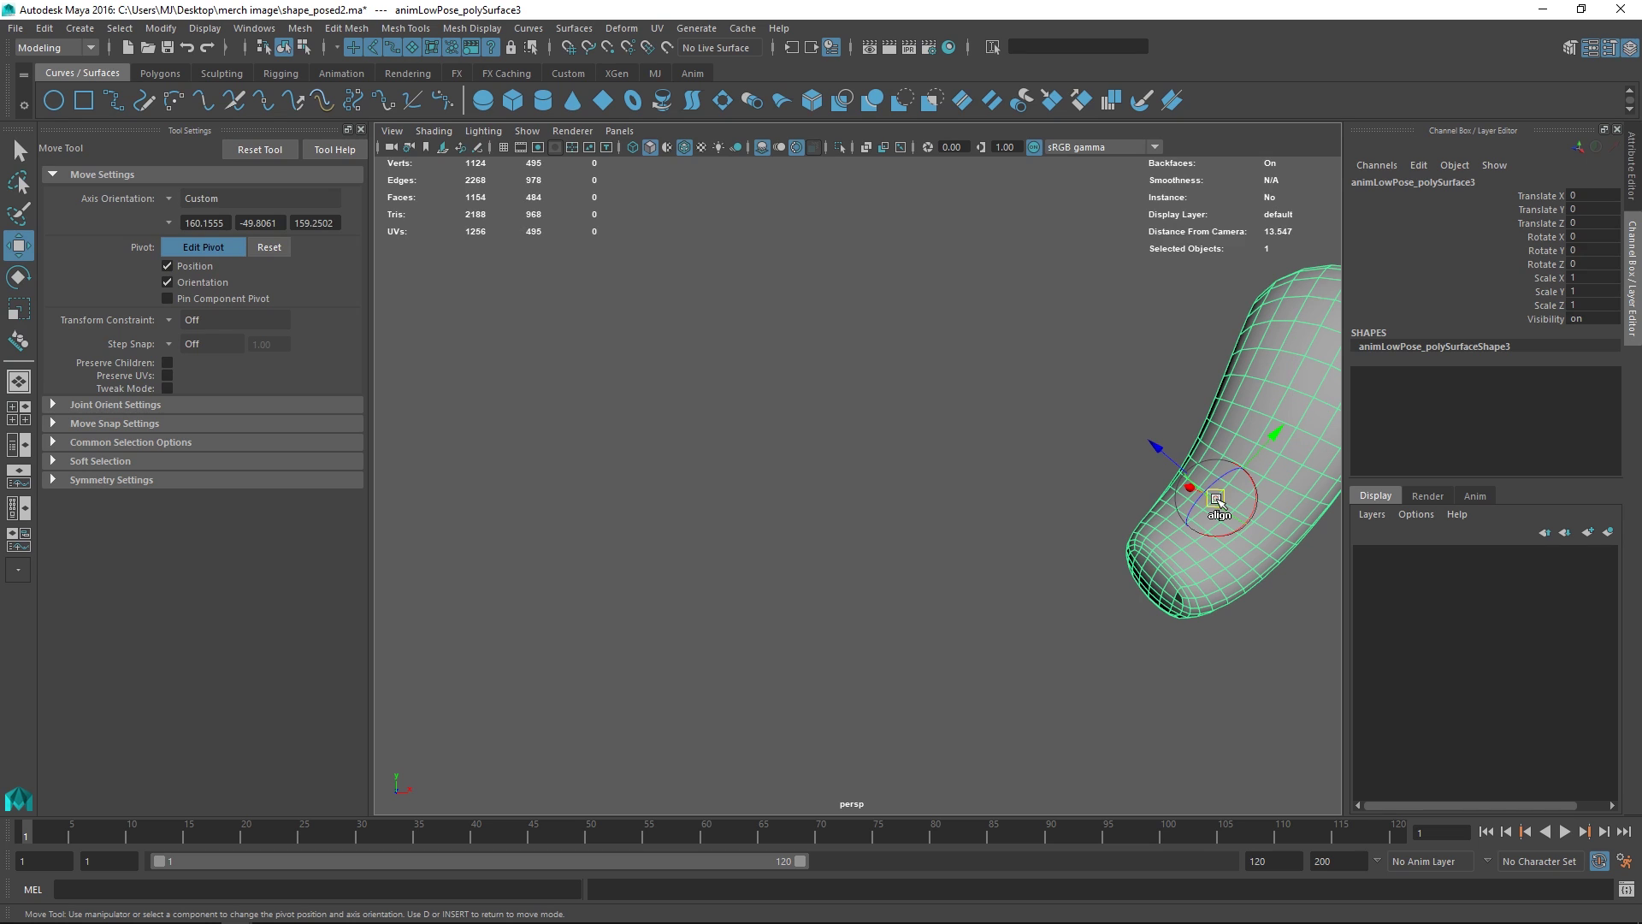
key("d")
left_click_drag(1198, 494, 1003, 500, "alt")
scroll(1020, 489, "down", 1)
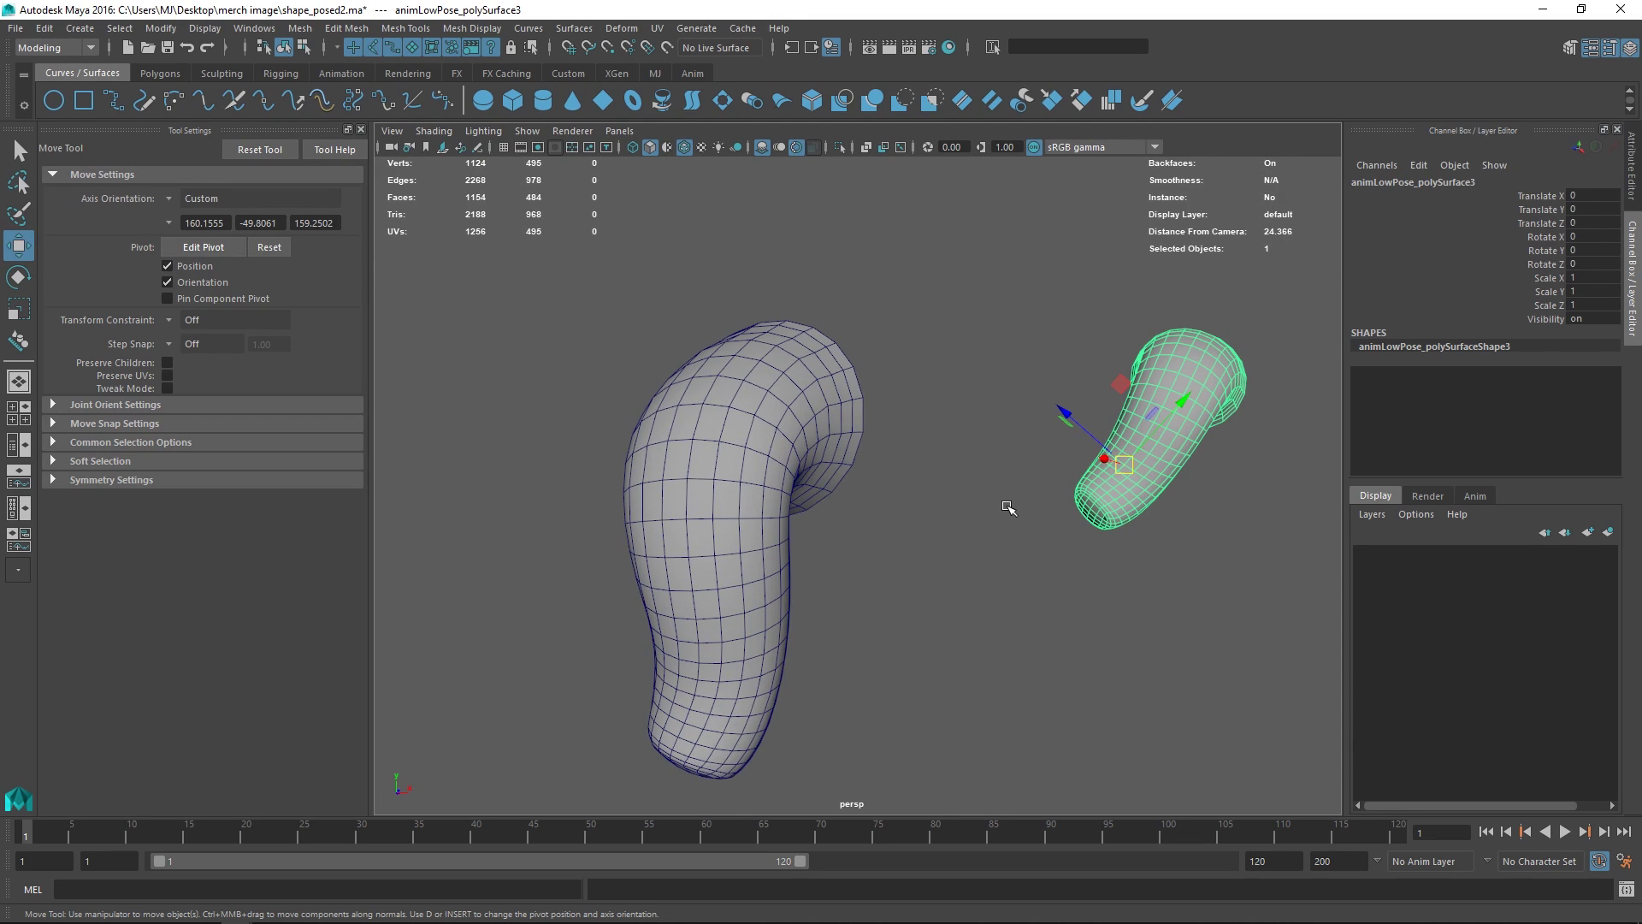
Vertex-snap the small tube by its custom pivot onto the large tube's upper bend, repeat the snap, and undo the moves
key("v")
left_click_drag(1124, 466, 788, 374)
key("ctrl+z")
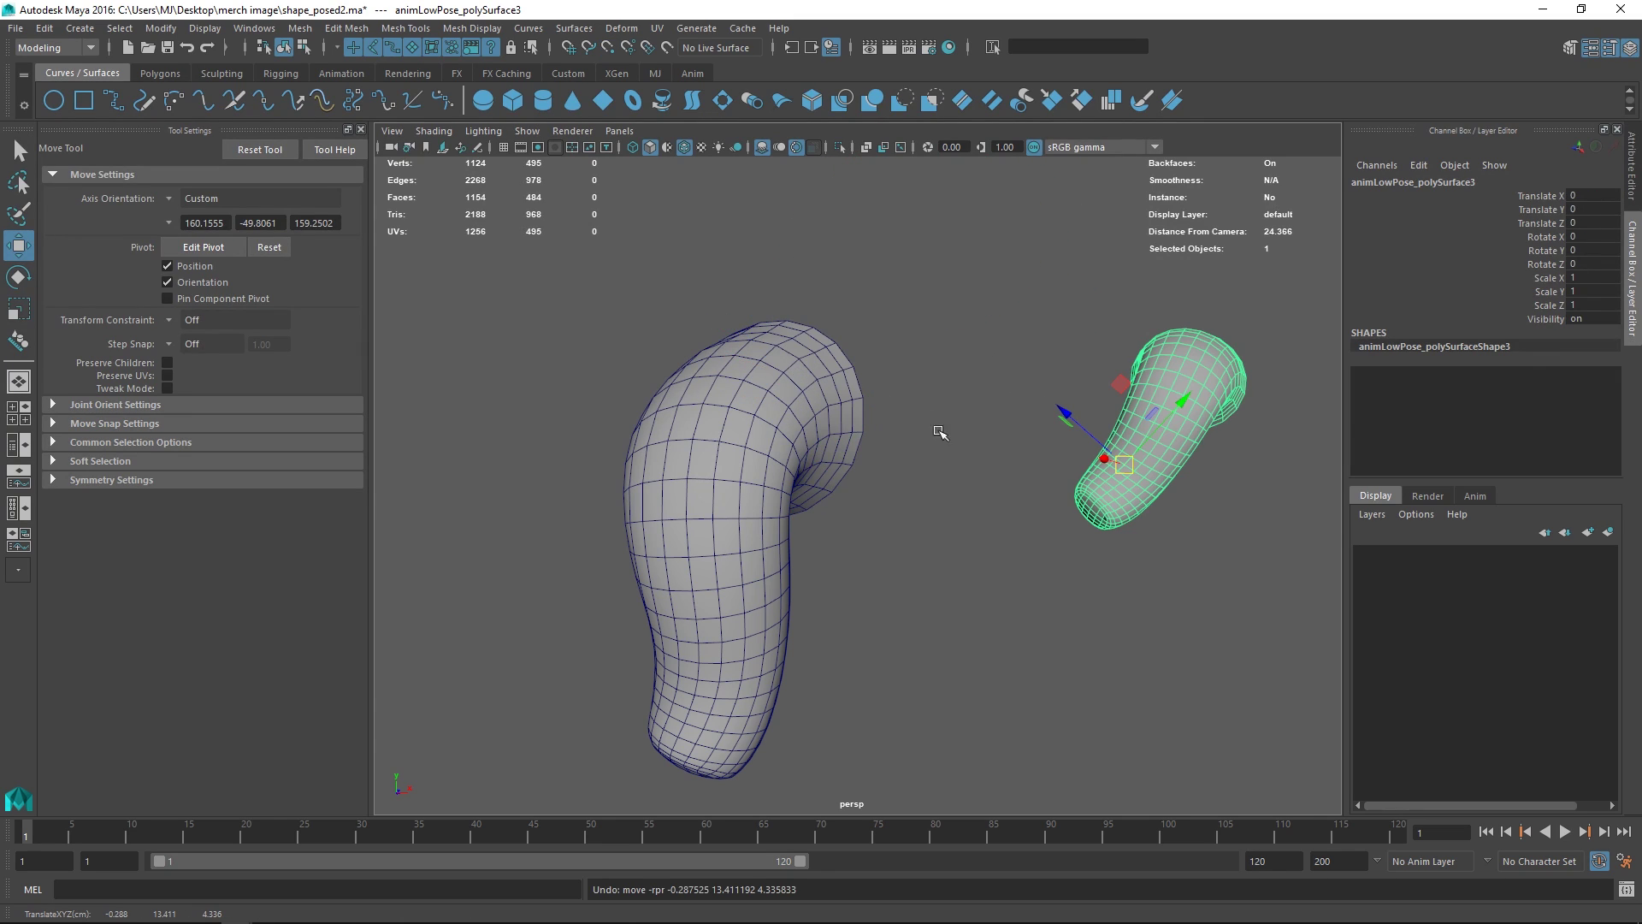
key("ctrl+z")
key("v")
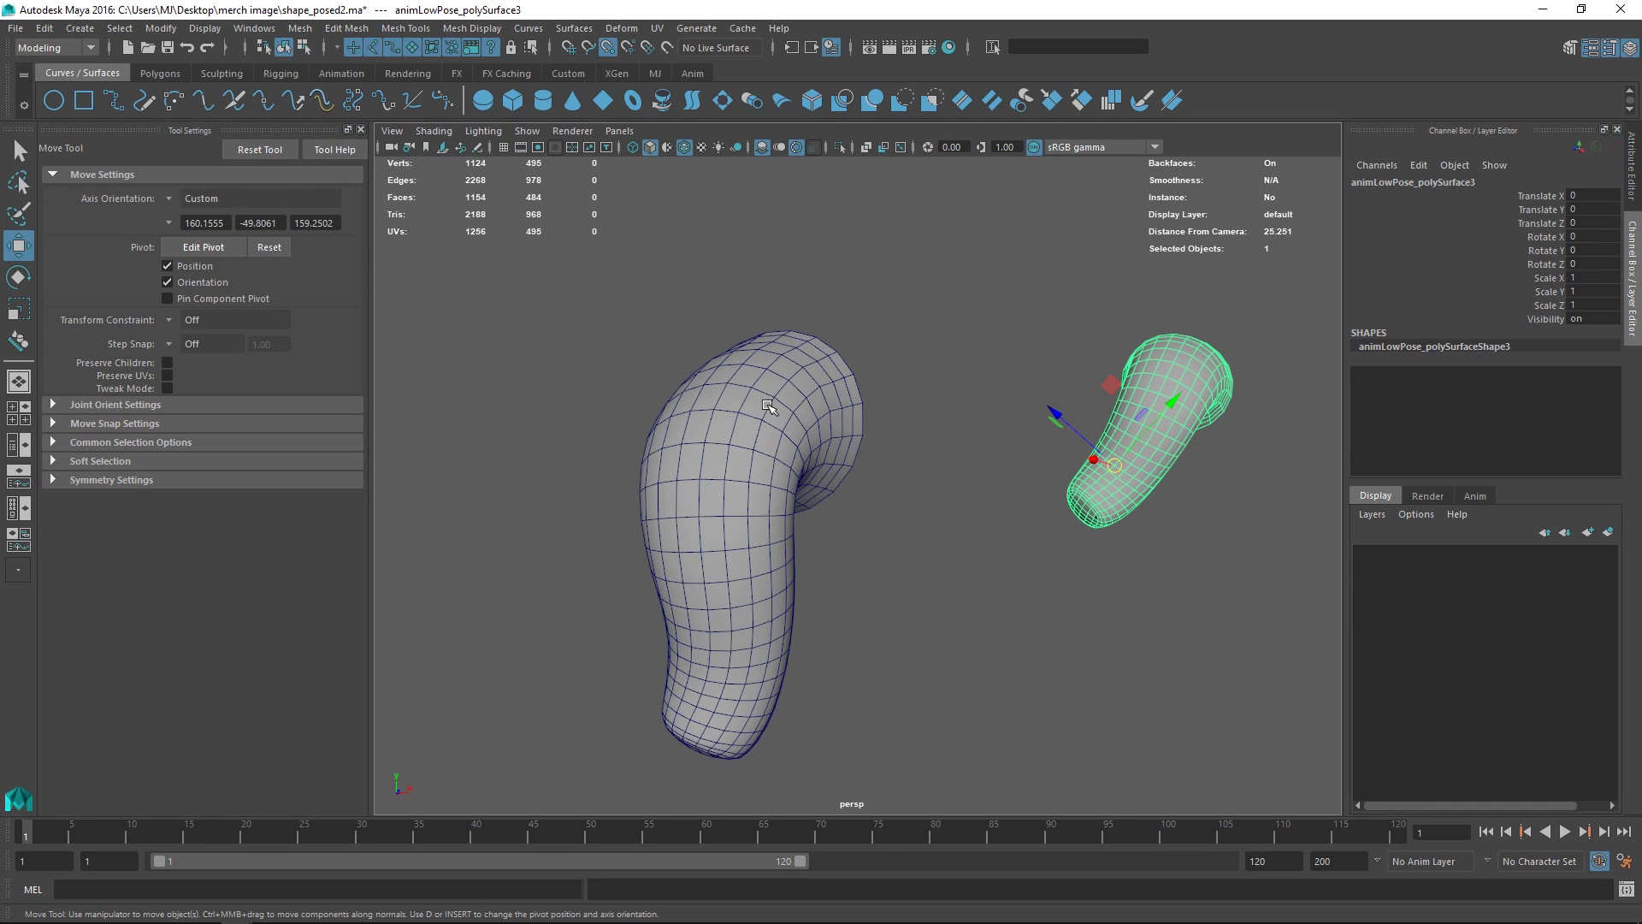
left_click_drag(1115, 465, 885, 419)
left_click_drag(1098, 461, 807, 399)
key("ctrl+z")
Vertex-snap the small tube by its custom pivot onto different points of the large tube's front and upper bend, and undo the moves
key("d")
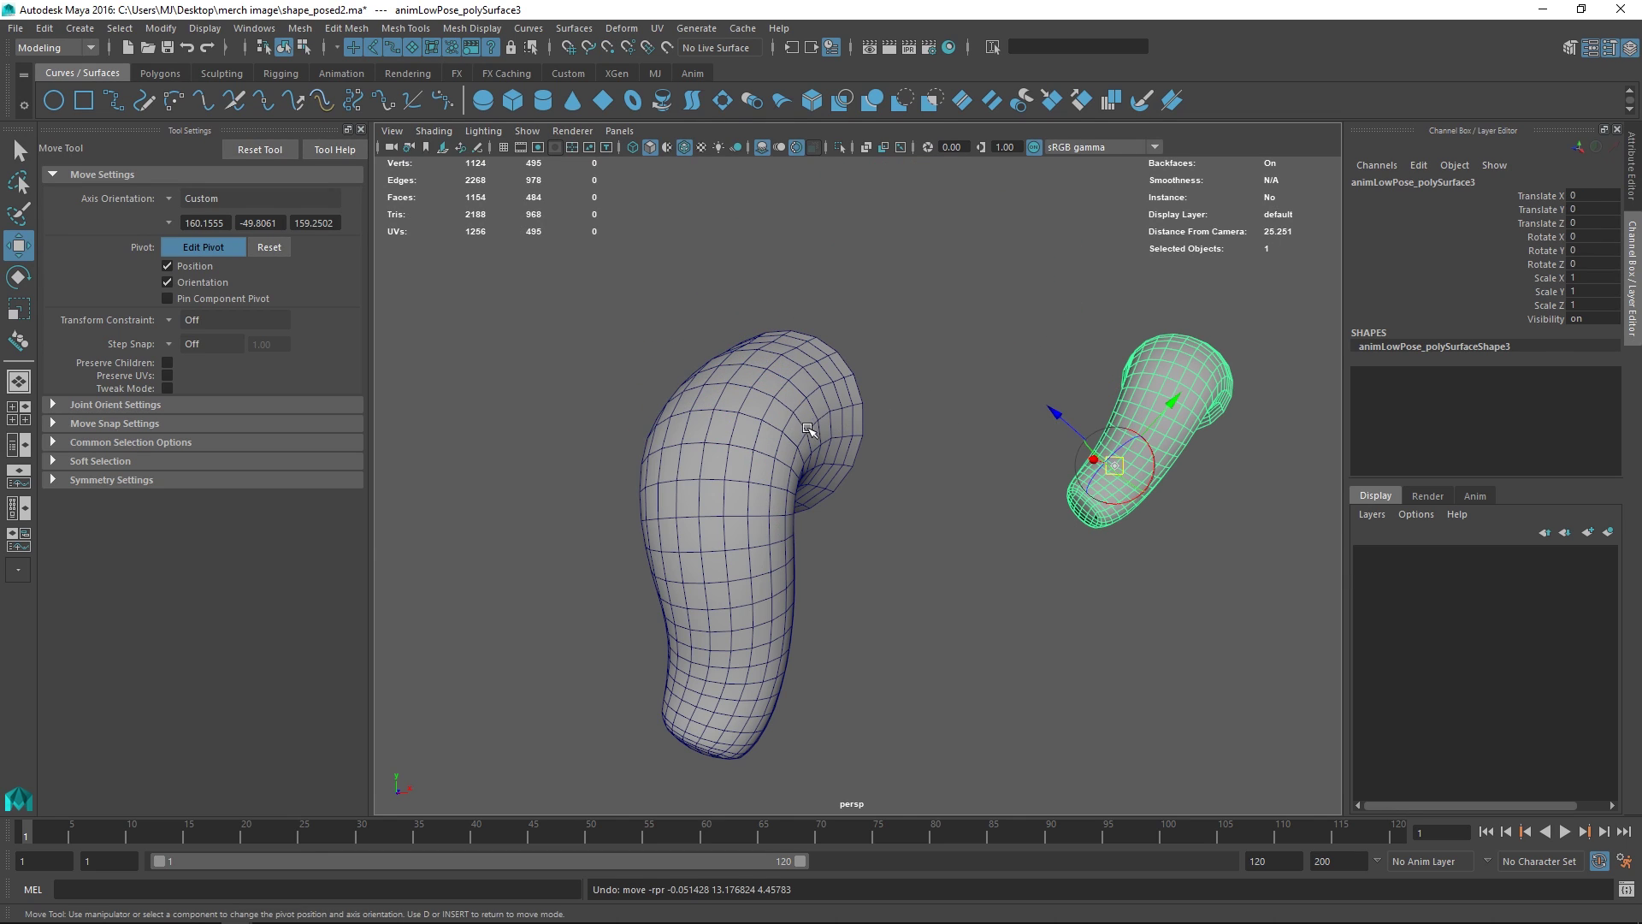
middle_click_drag(815, 431, 732, 471)
key("ctrl+z")
key("v")
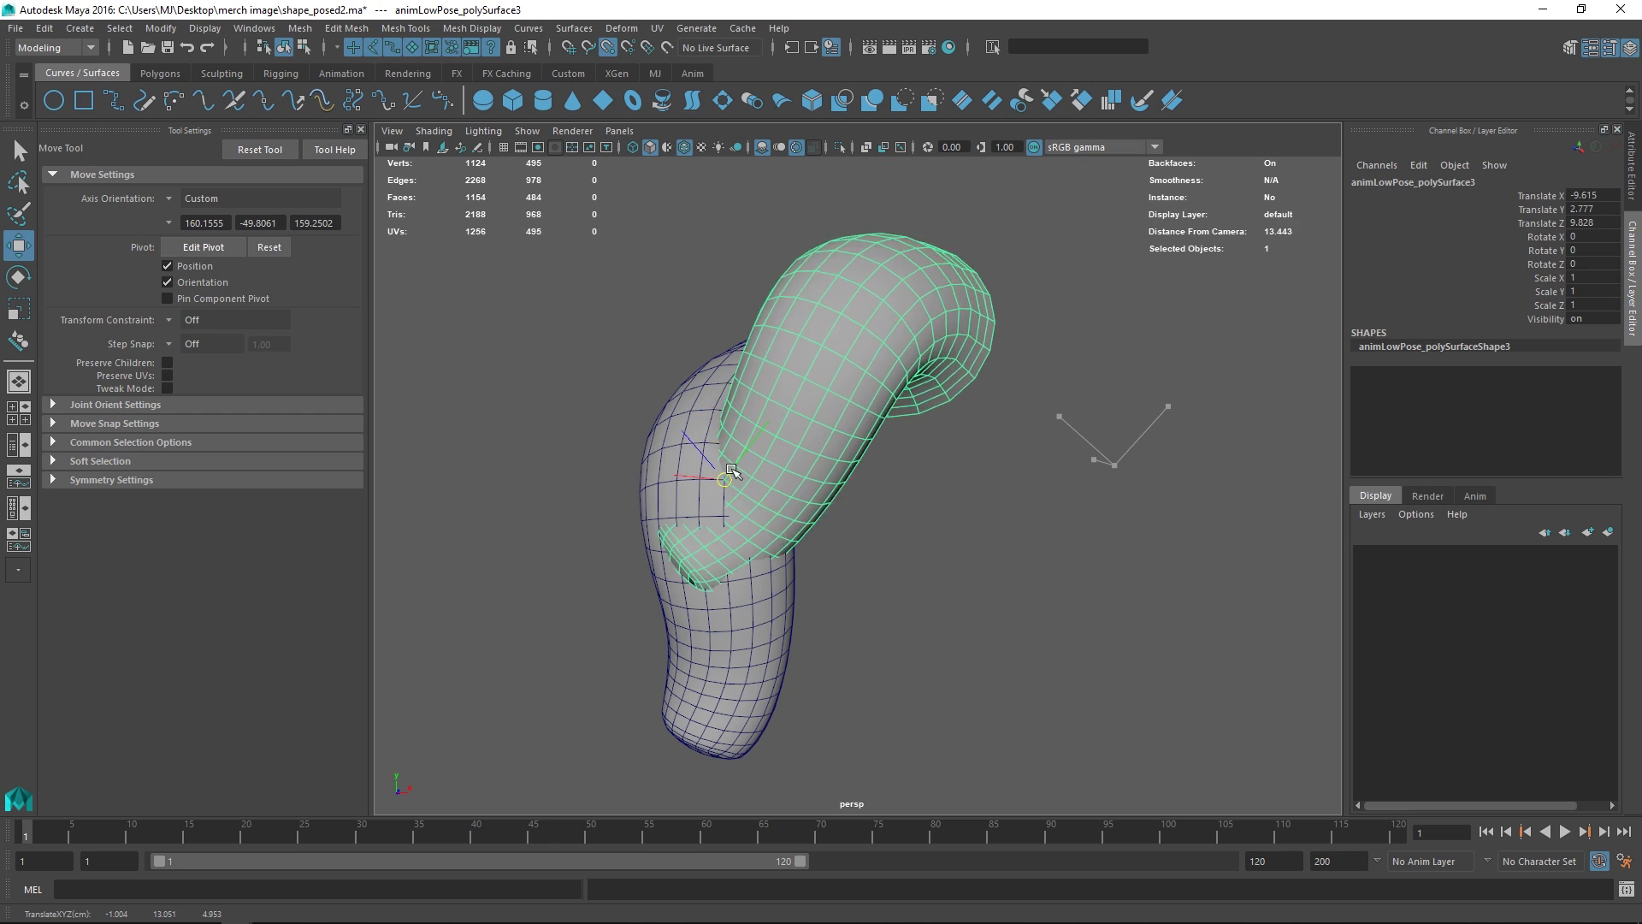
key("ctrl+z")
key("ctrl+z")
key("ctrl+z")
key("ctrl+z")
key("ctrl+z")
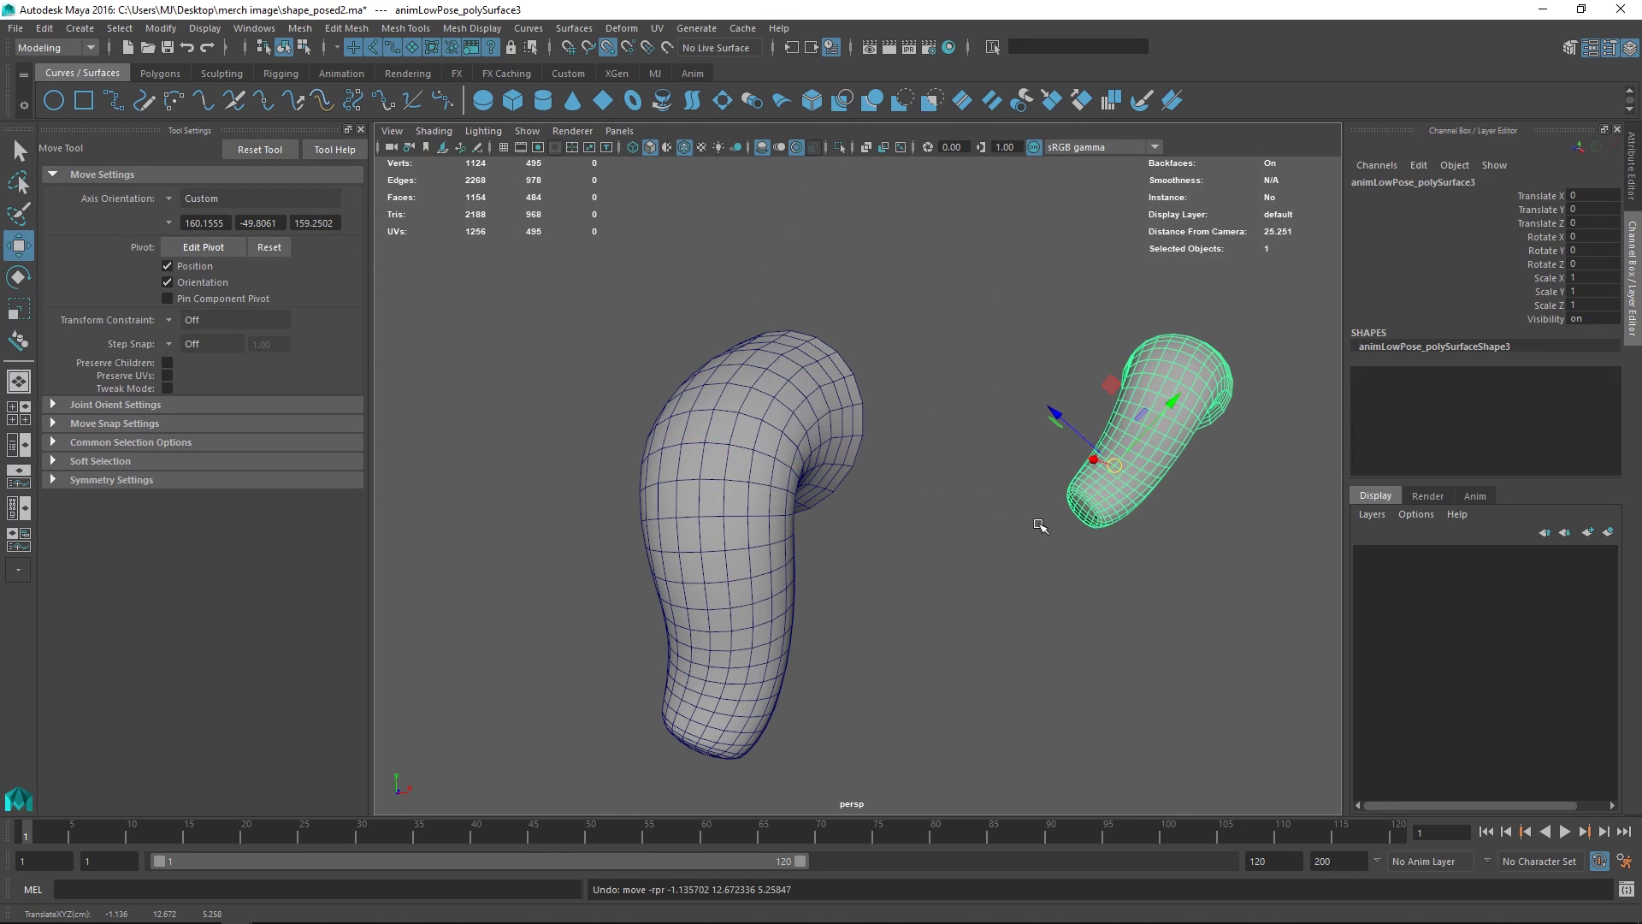
middle_click_drag(1103, 477, 807, 396)
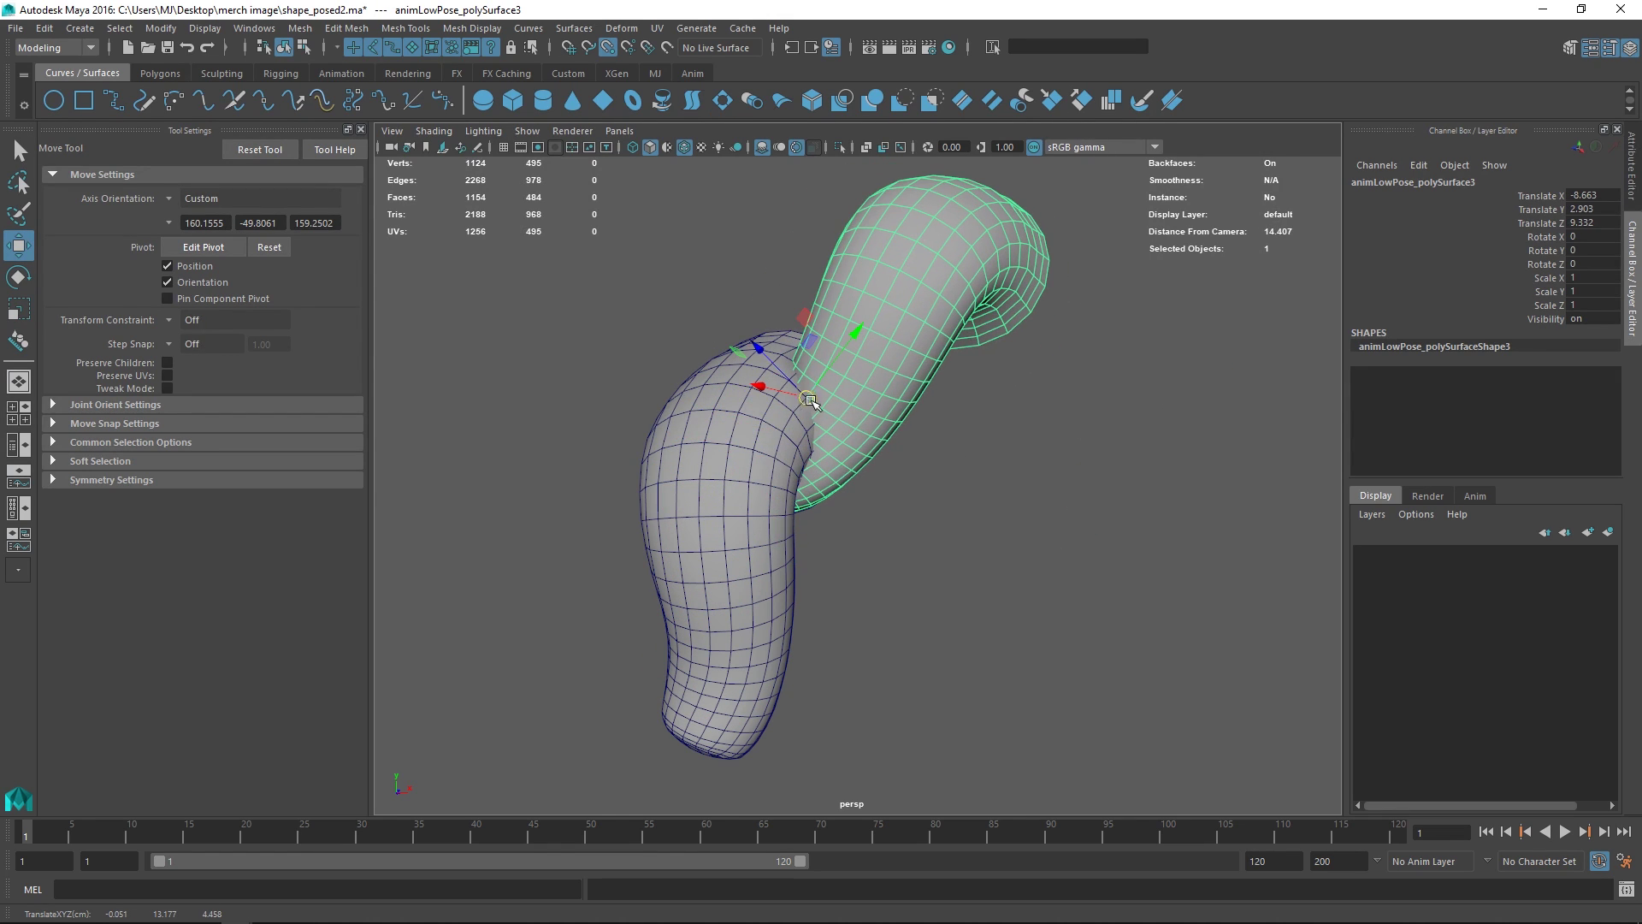
key("ctrl+z")
Vertex-snap the small tube to the middle of the large tube, inspect the overlap from other angles, and undo the move
right_click_drag(1177, 519, 1127, 513, "alt")
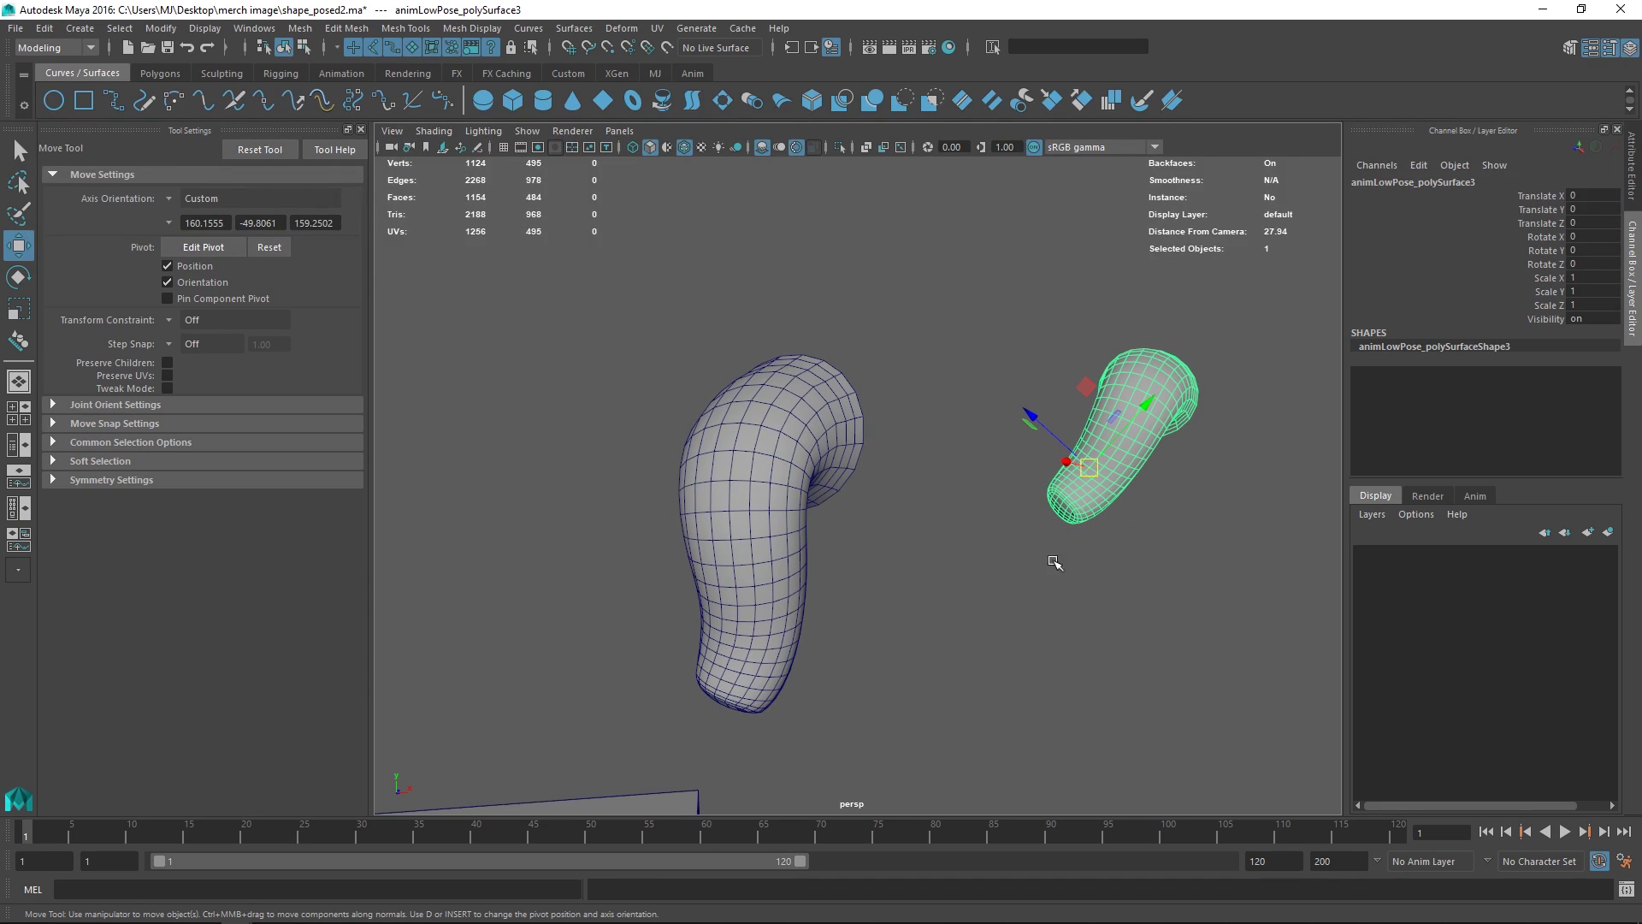
key("v")
middle_click_drag(959, 476, 732, 519)
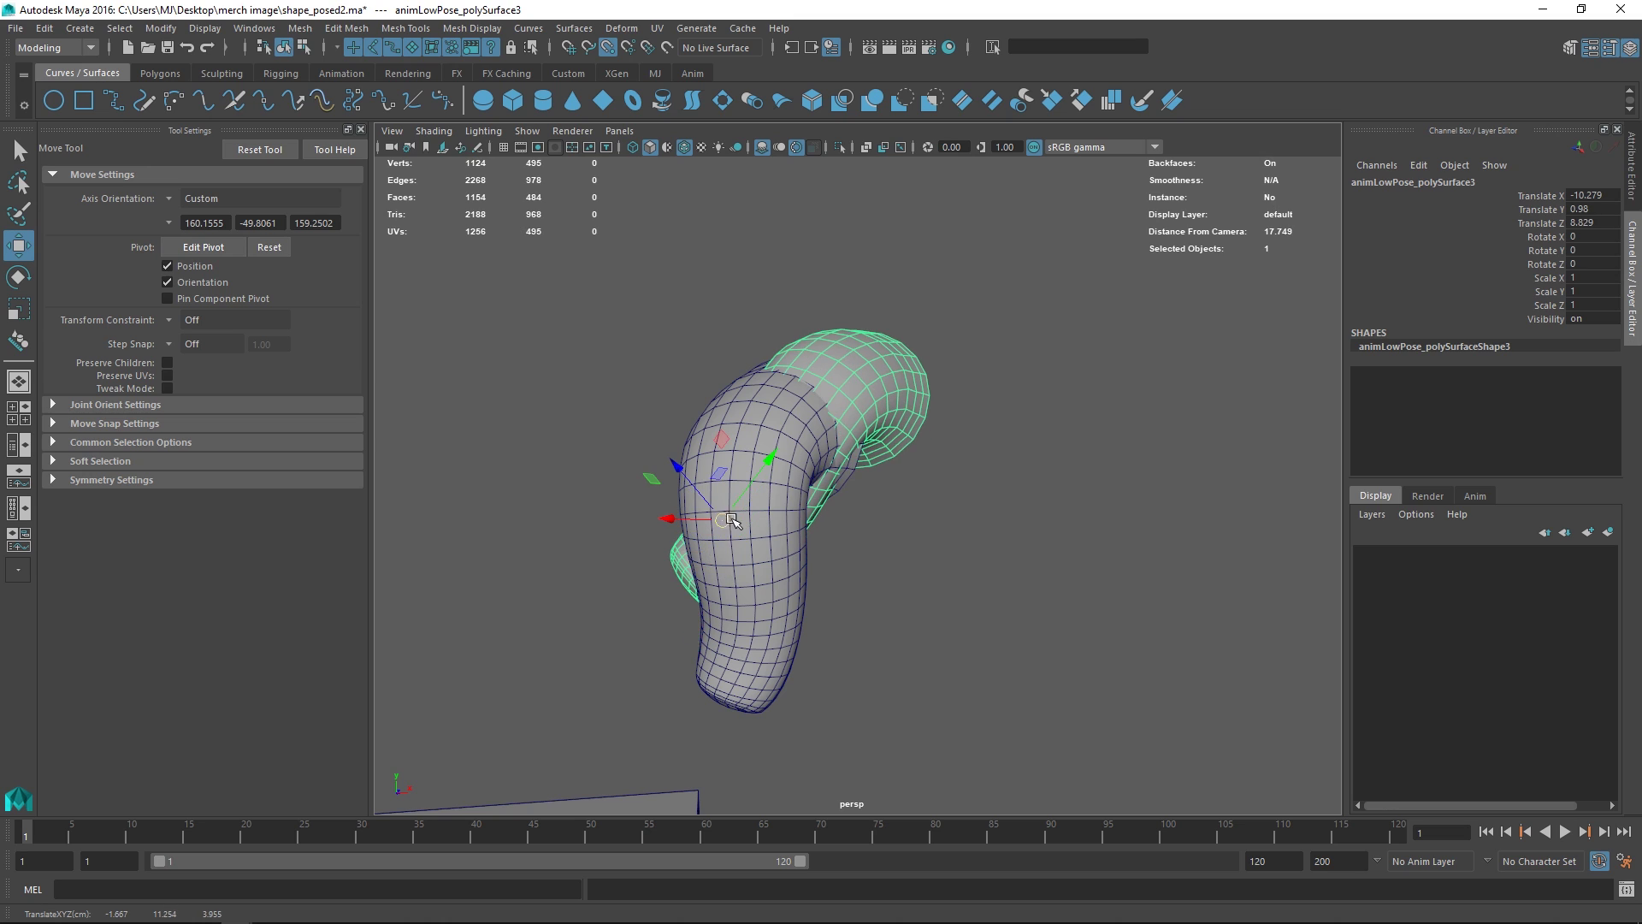
left_click_drag(732, 519, 838, 529, "alt")
left_click_drag(985, 527, 877, 520, "alt")
right_click_drag(878, 520, 824, 516, "alt")
left_click_drag(824, 515, 811, 514, "alt")
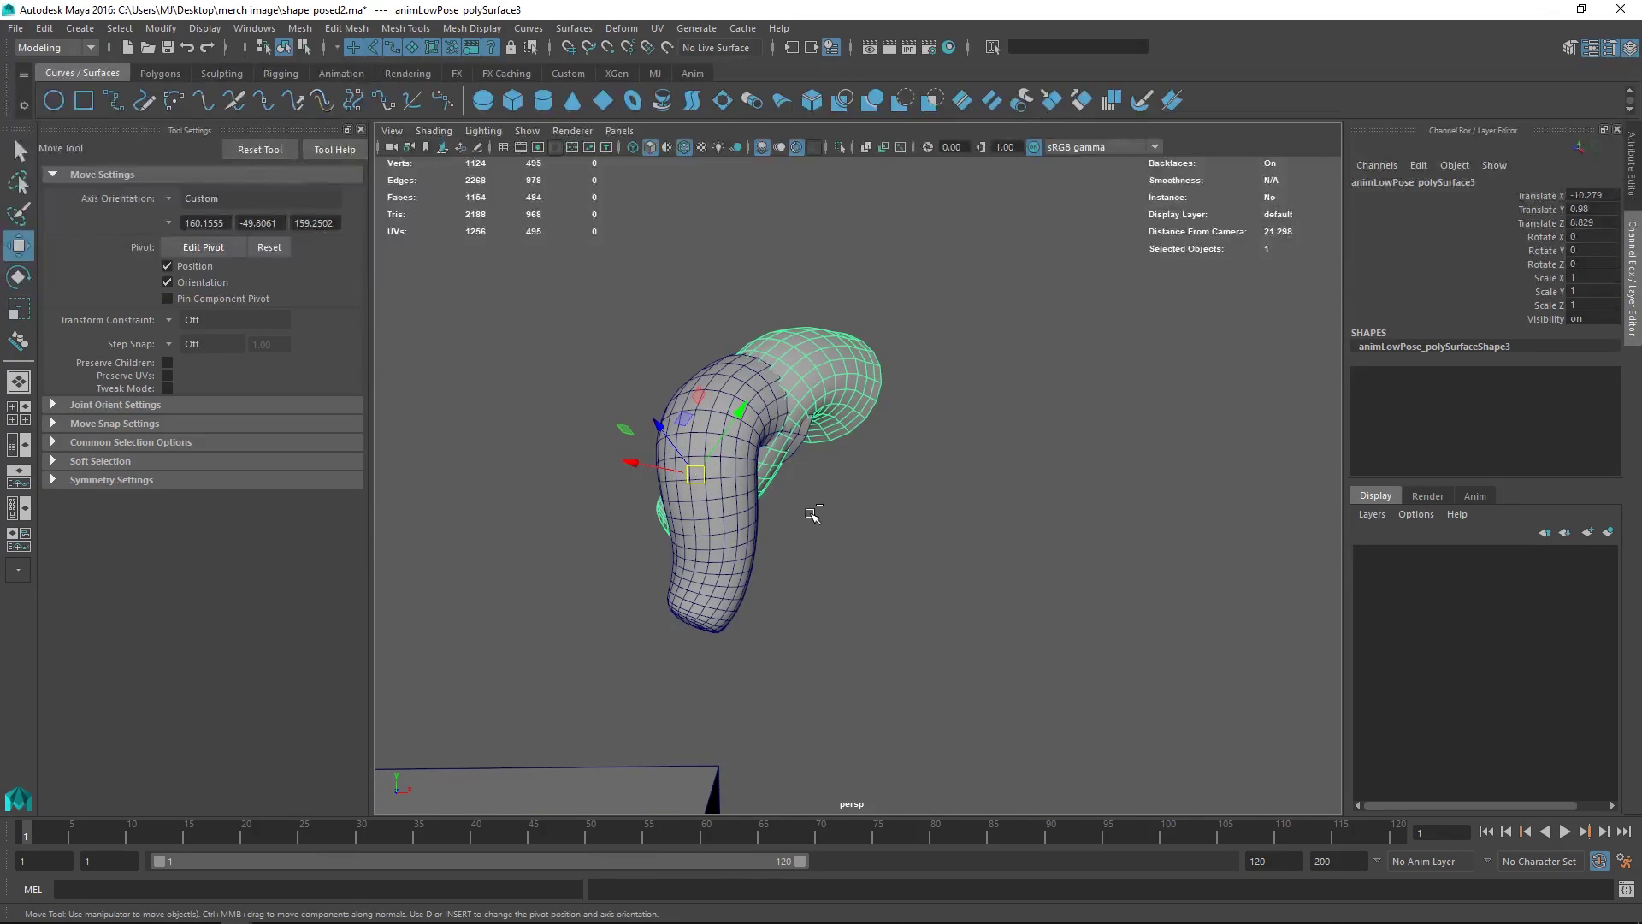
key("ctrl+z")
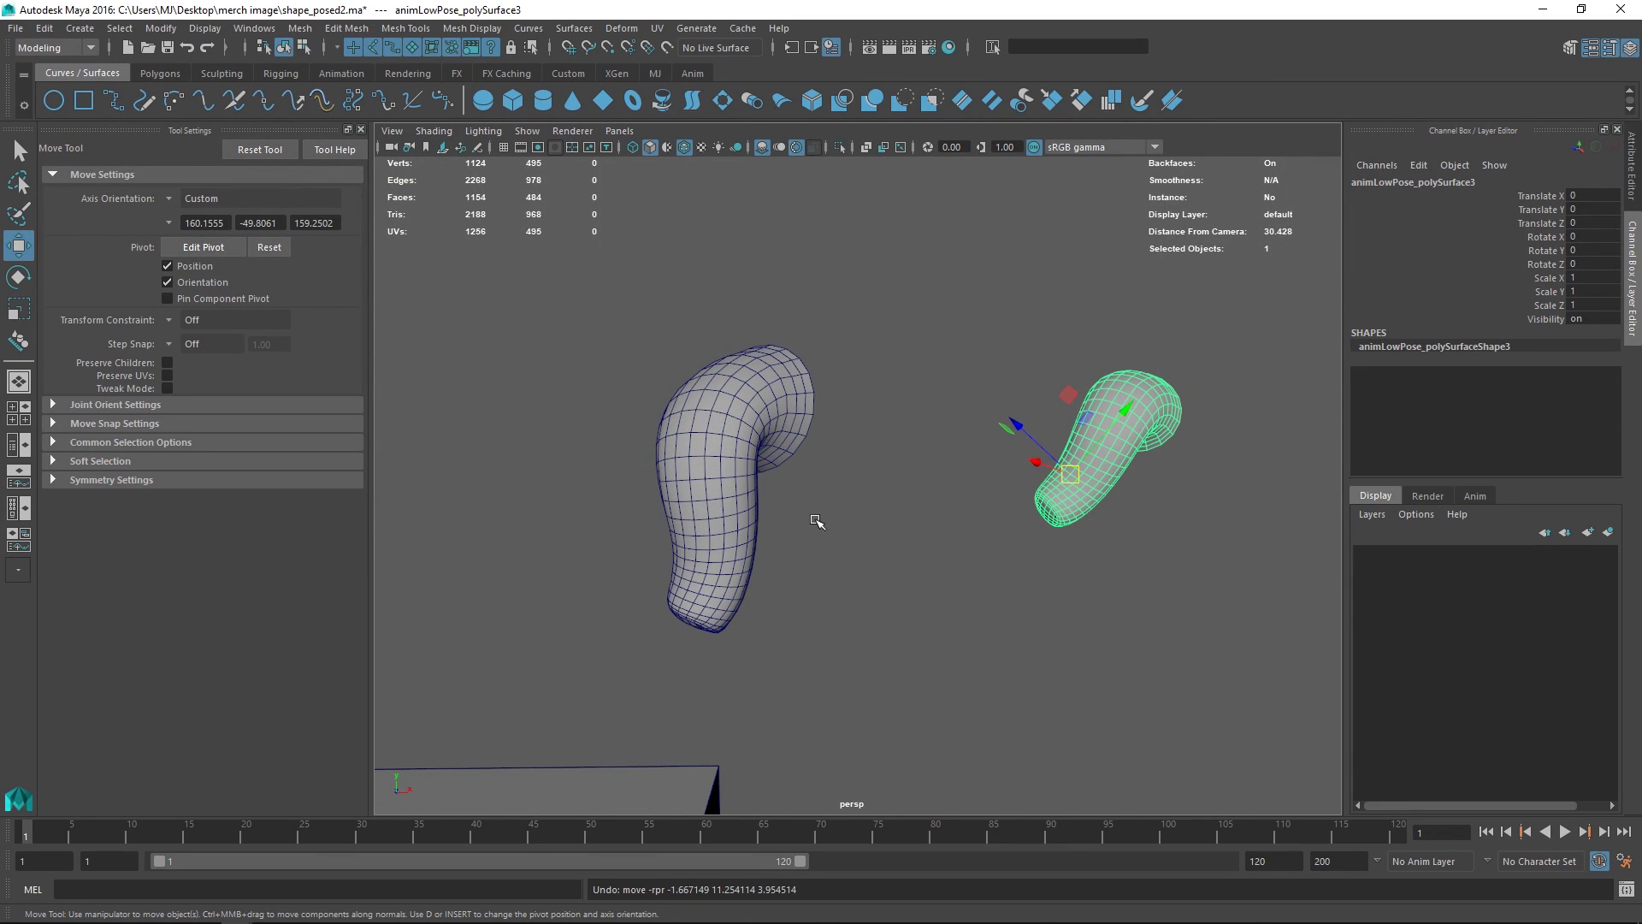
Deselect the small tube and activate the Move Tool on the short cylinder nearest the box's corner
left_click(992, 573)
key("q")
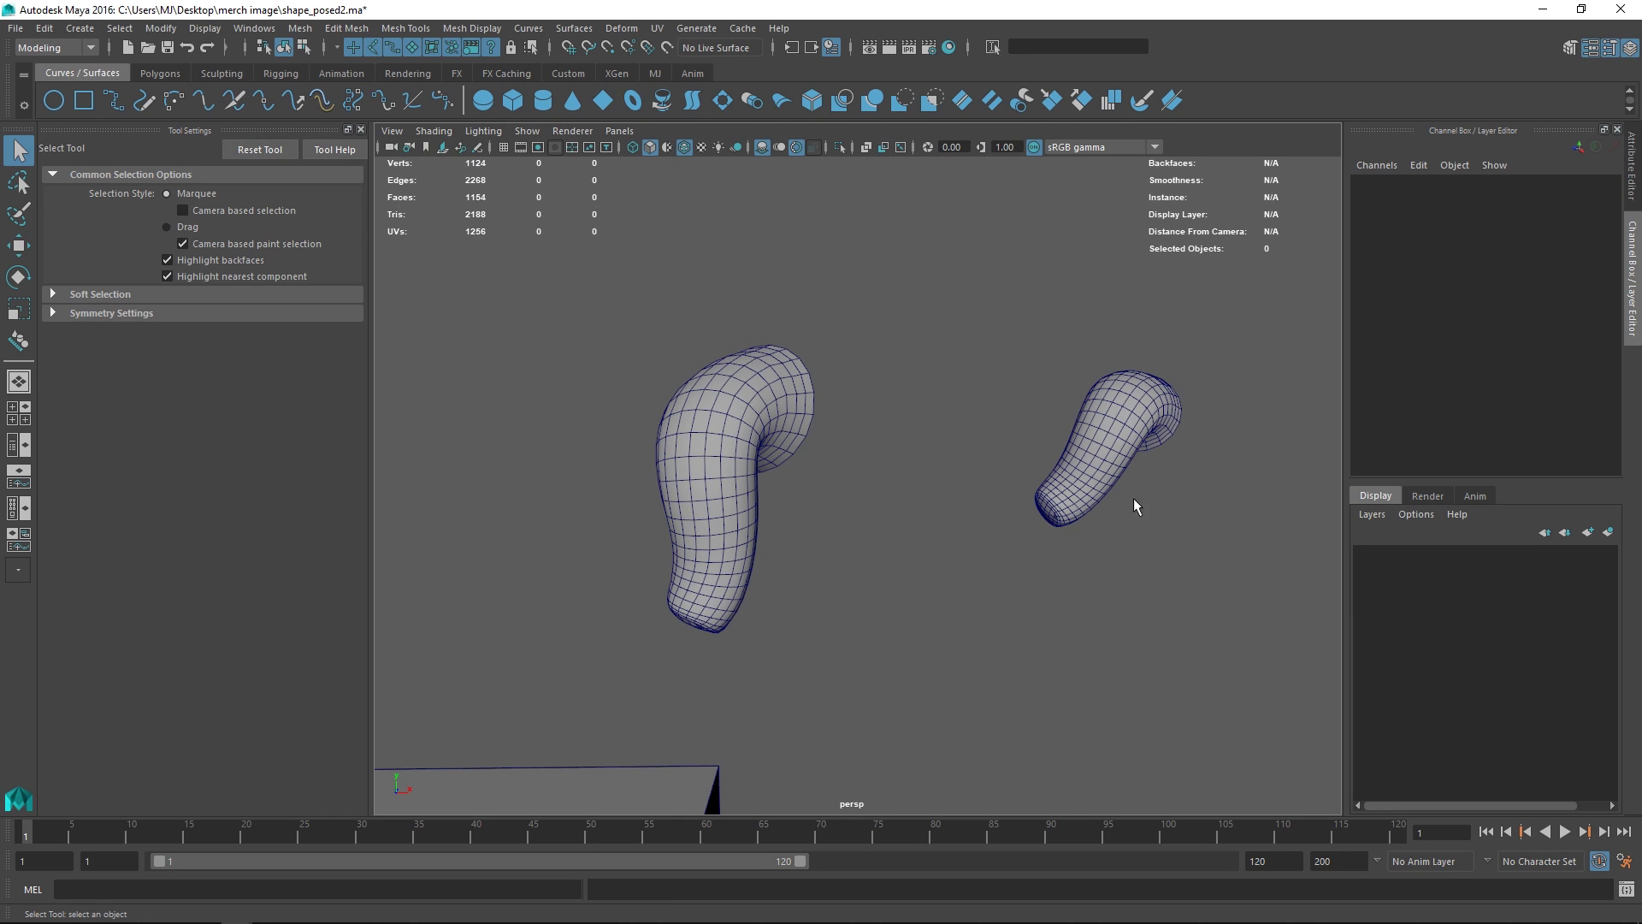
right_click_drag(1132, 498, 999, 515, "alt")
middle_click_drag(784, 774, 962, 626, "alt")
right_click_drag(962, 626, 1051, 654, "alt")
left_click(1086, 651)
key("w")
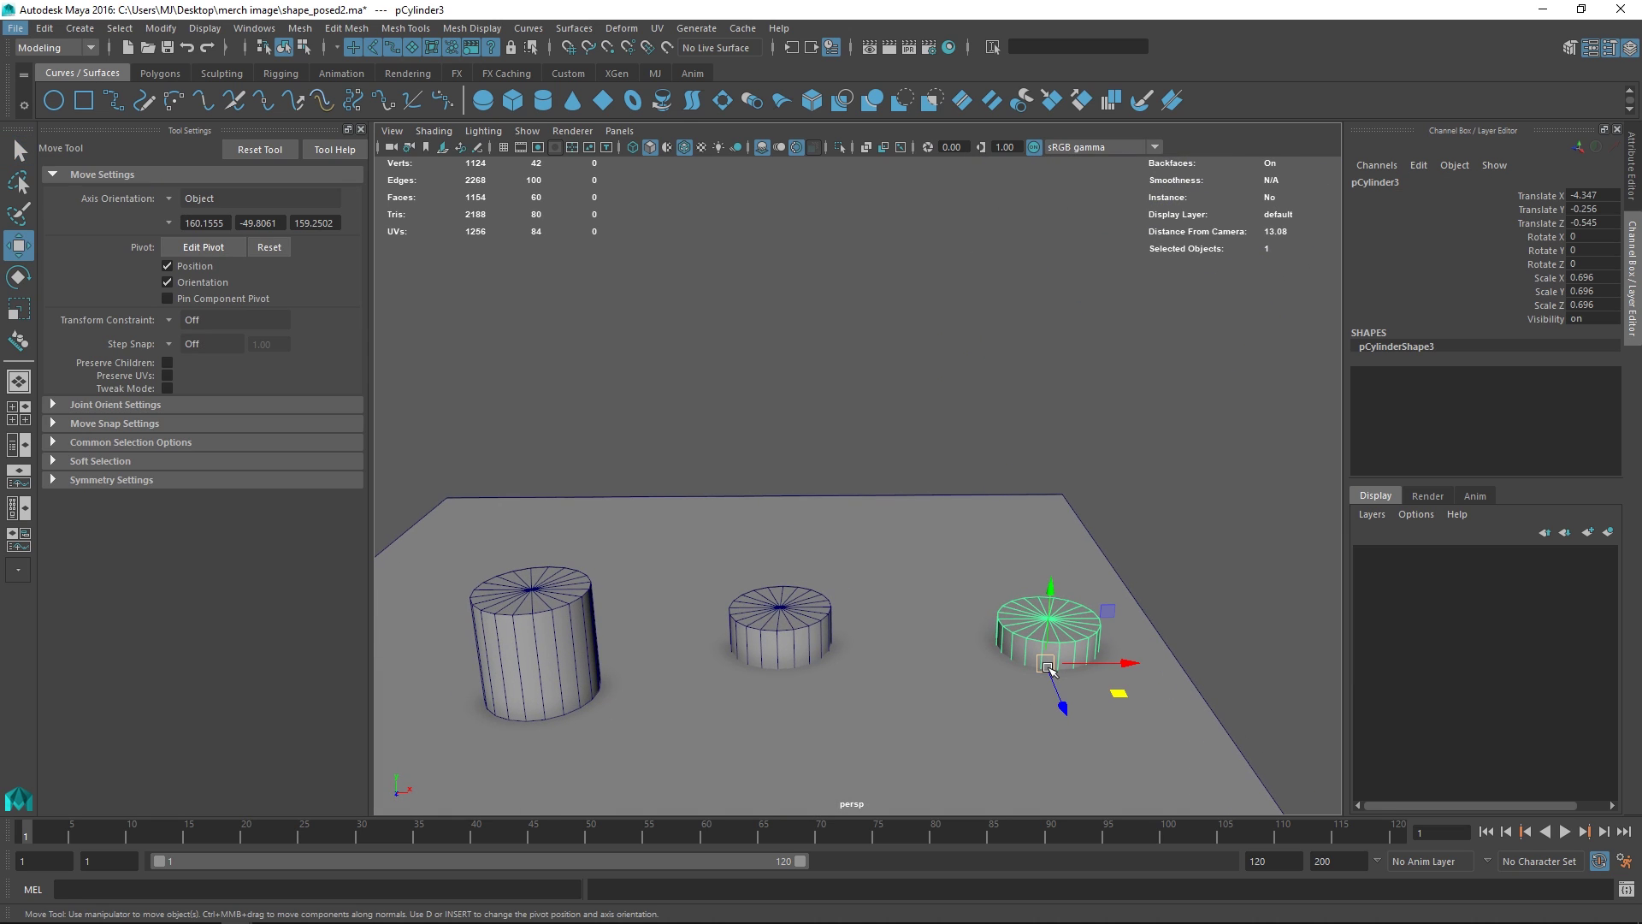
Edit the short cylinder's pivot so it snaps and aligns to the centre vertex of its top cap
key("v")
left_click_drag(1056, 624, 1019, 659, "alt")
right_click_drag(1018, 659, 1033, 663, "alt")
key("d")
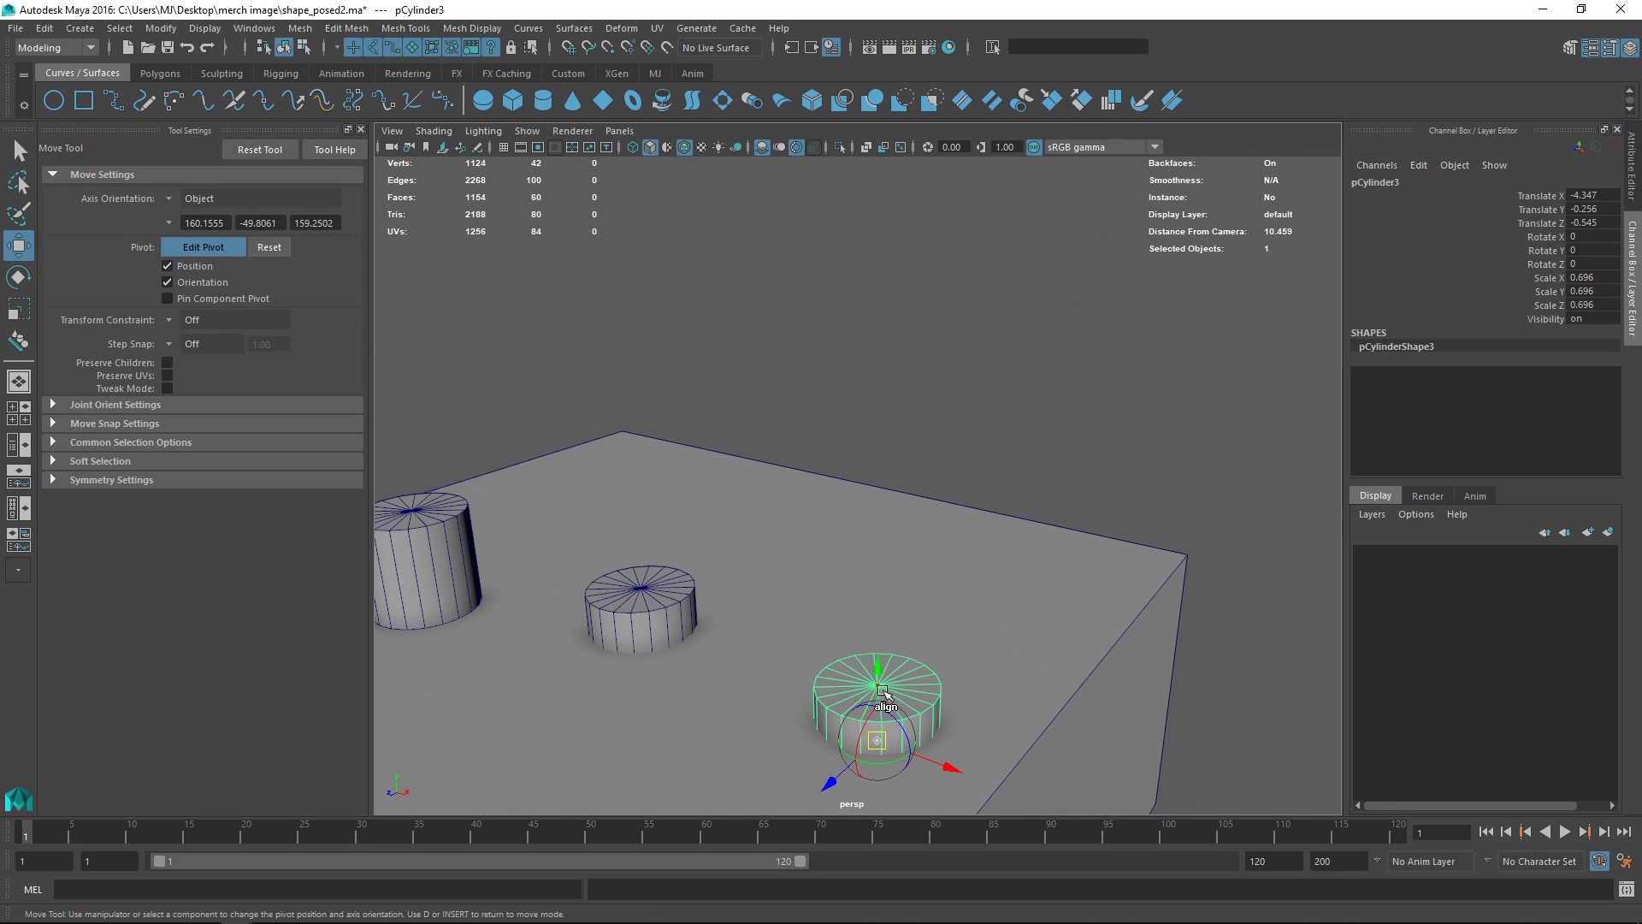
left_click(883, 687)
left_click(883, 687)
Vertex-snap the short cylinder by its new pivot onto the top centre of the tall cylinder
left_click_drag(882, 701, 854, 671, "alt")
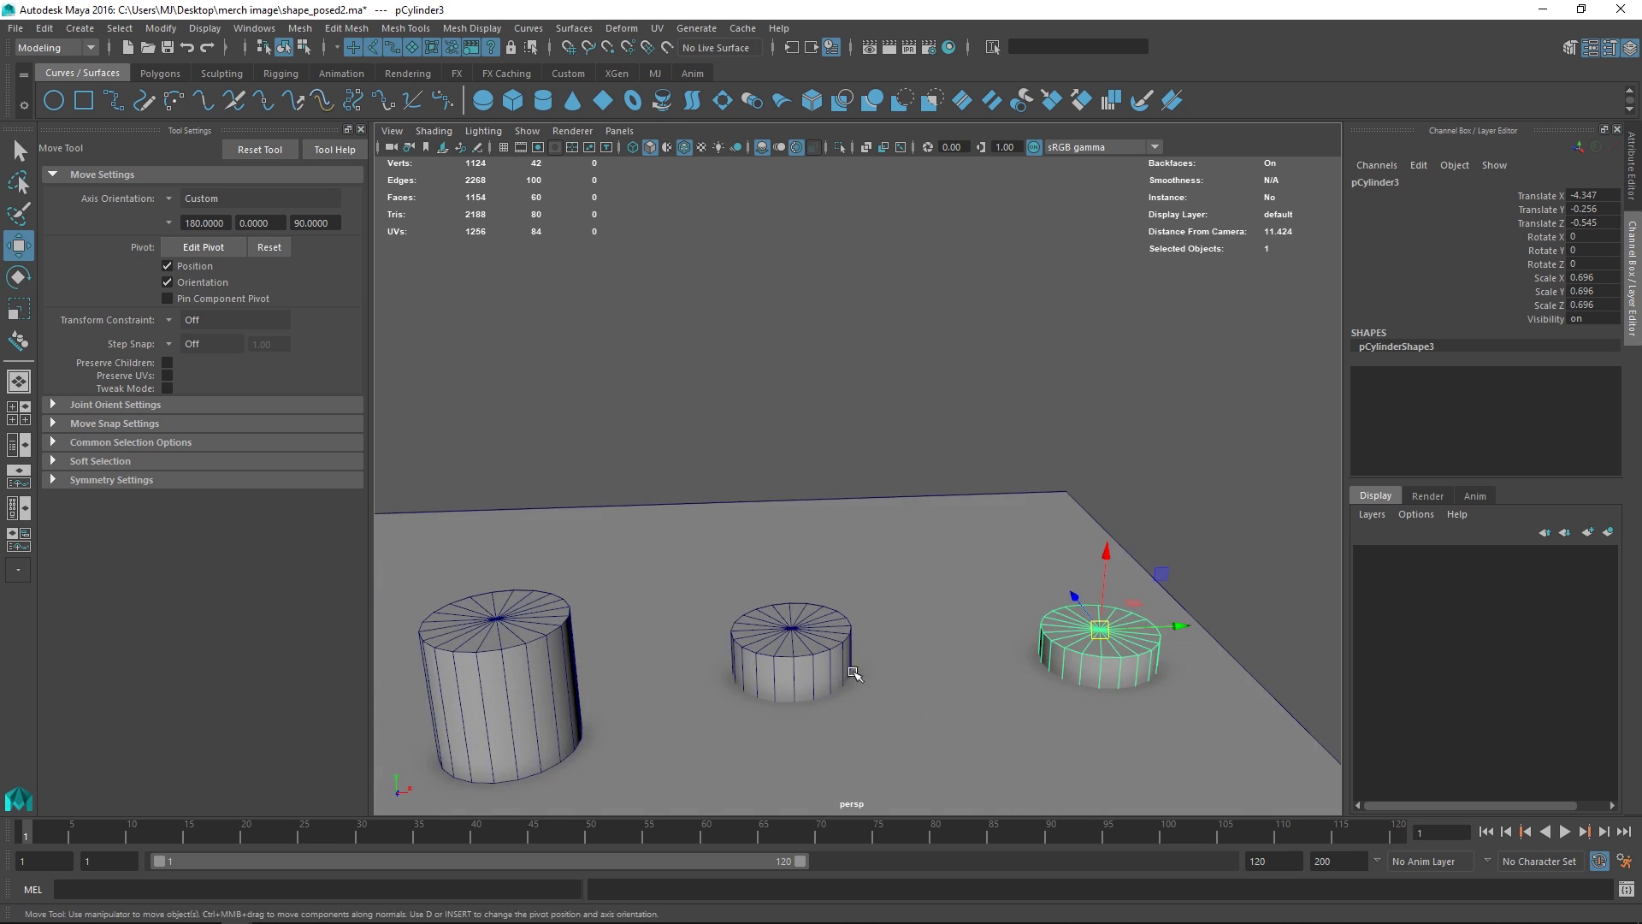
right_click_drag(853, 671, 787, 667, "alt")
middle_click_drag(787, 667, 922, 644, "alt")
key("v")
middle_click_drag(765, 579, 719, 563)
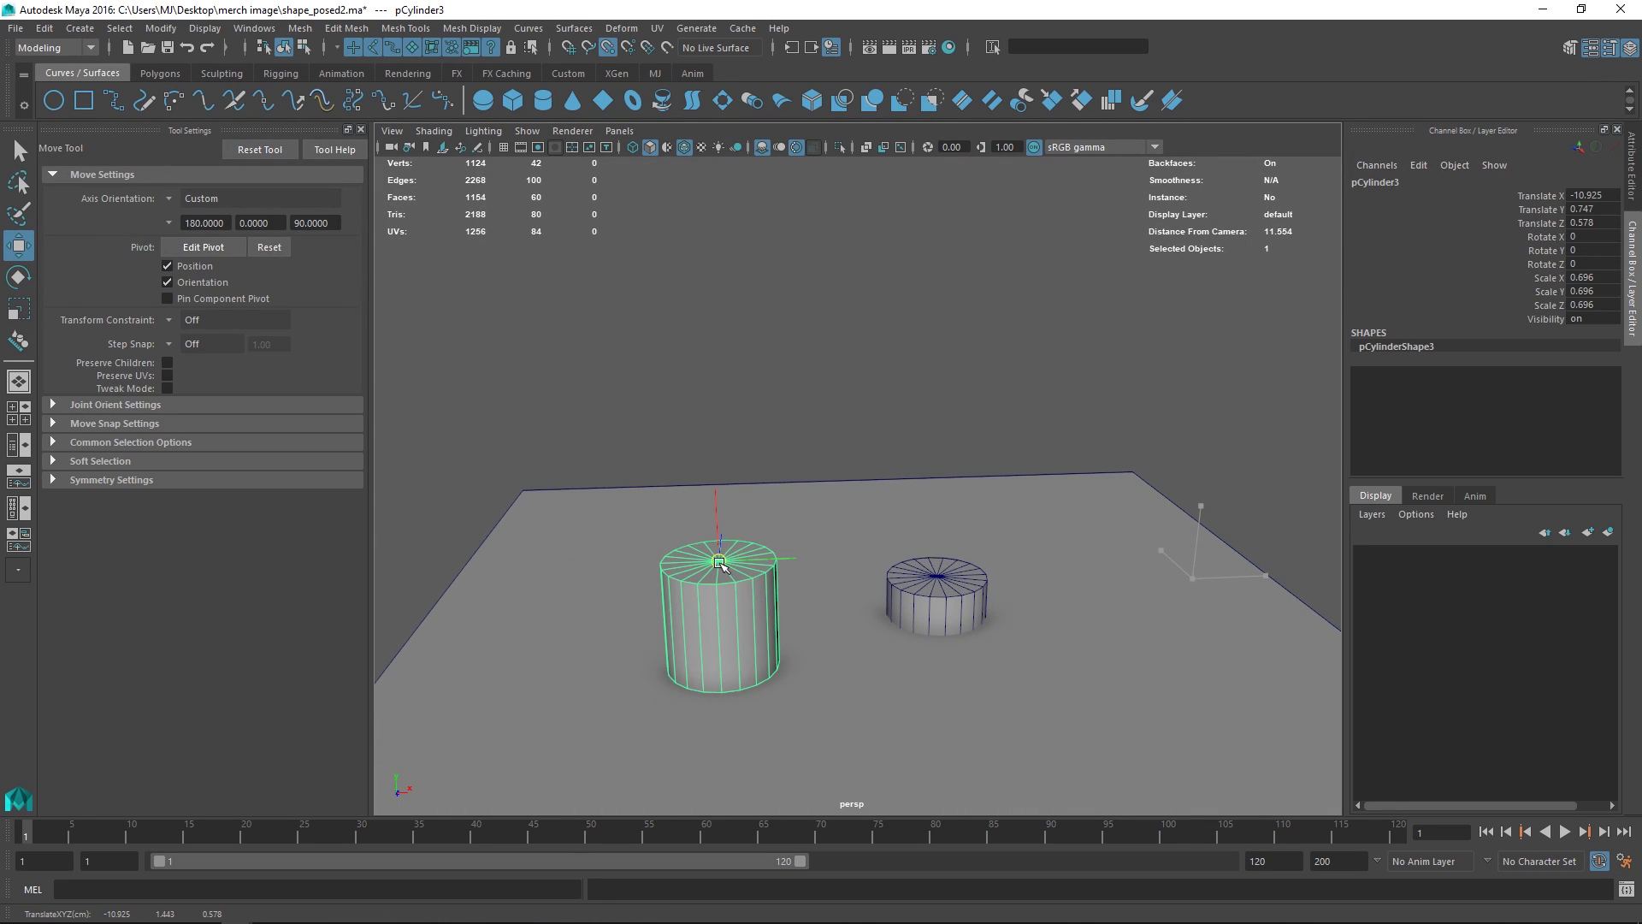
Vertex-snap the same cylinder onto the top centre of the other short cylinder
left_click_drag(719, 563, 757, 595, "alt")
right_click_drag(757, 596, 796, 604, "alt")
key("v")
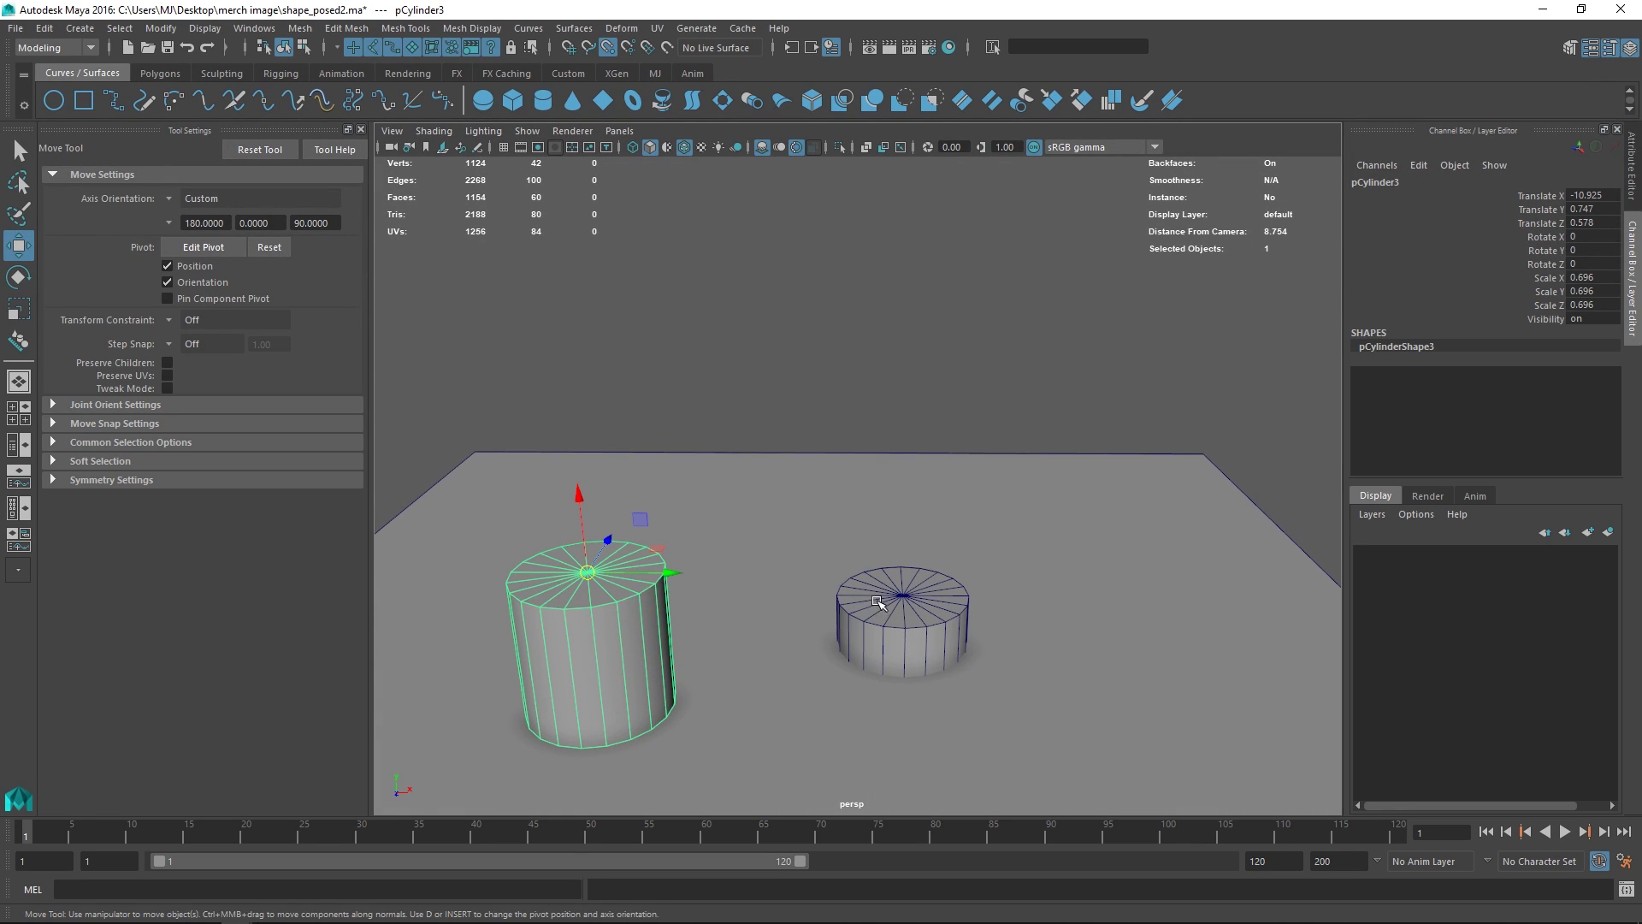
middle_click_drag(882, 603, 906, 595)
Vertex-snap the cylinder by its top-centre pivot onto the box's upper corner
right_click_drag(902, 624, 992, 547, "alt")
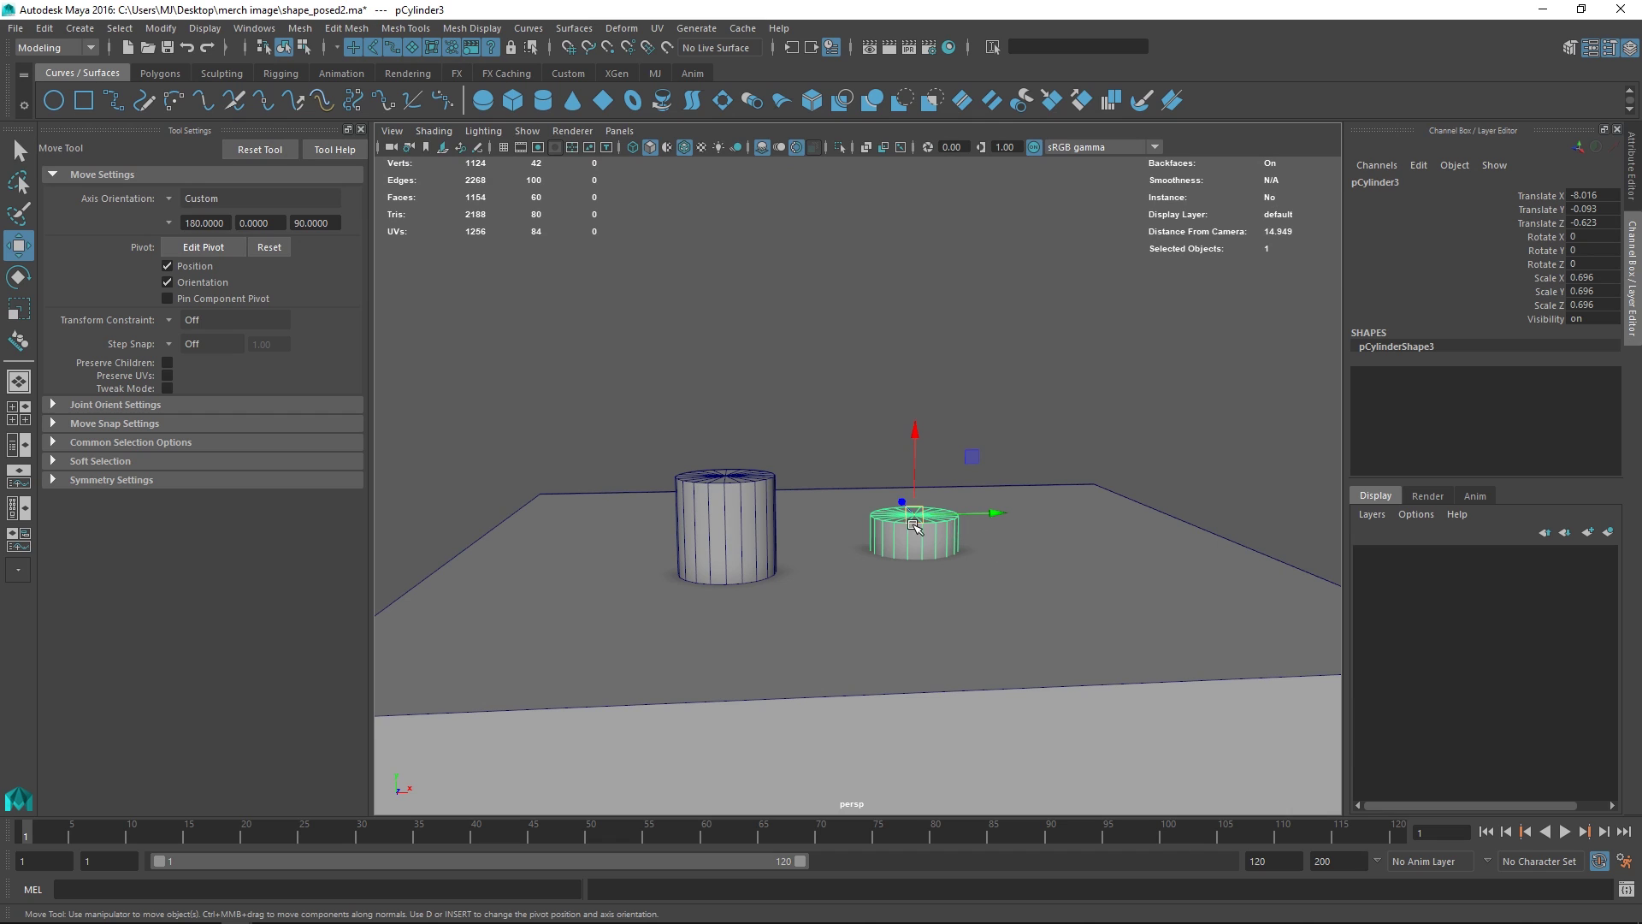
left_click_drag(913, 525, 854, 615, "alt")
key("v")
middle_click_drag(946, 601, 1035, 562)
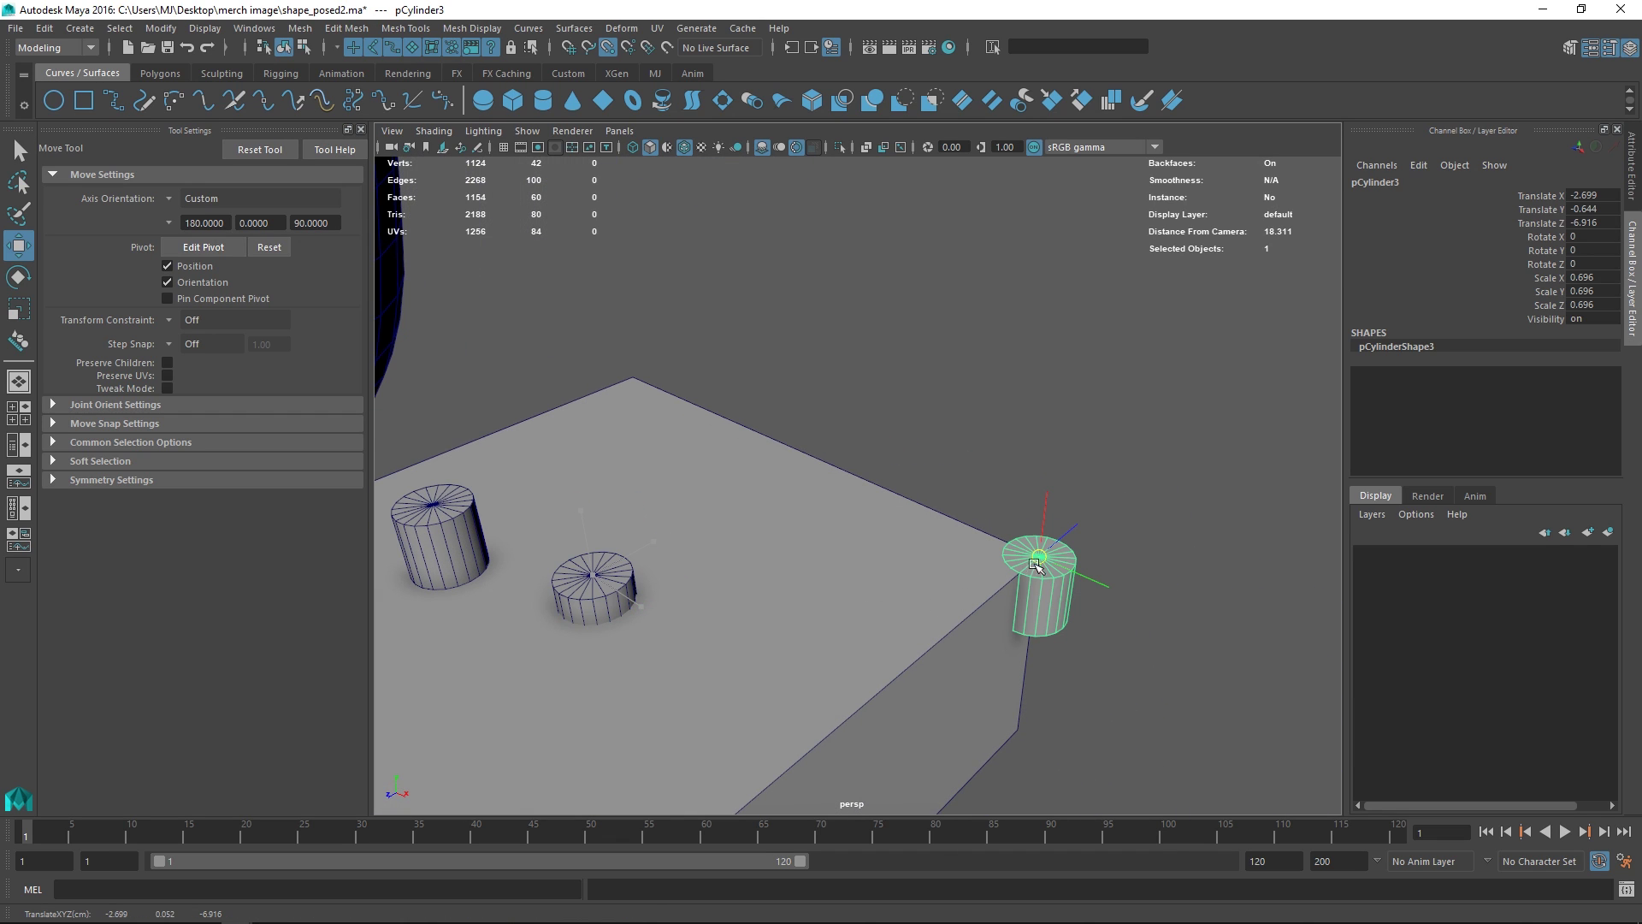
Select the small tube and vertex-snap it by its pivot onto the large tube's surface
left_click(596, 590)
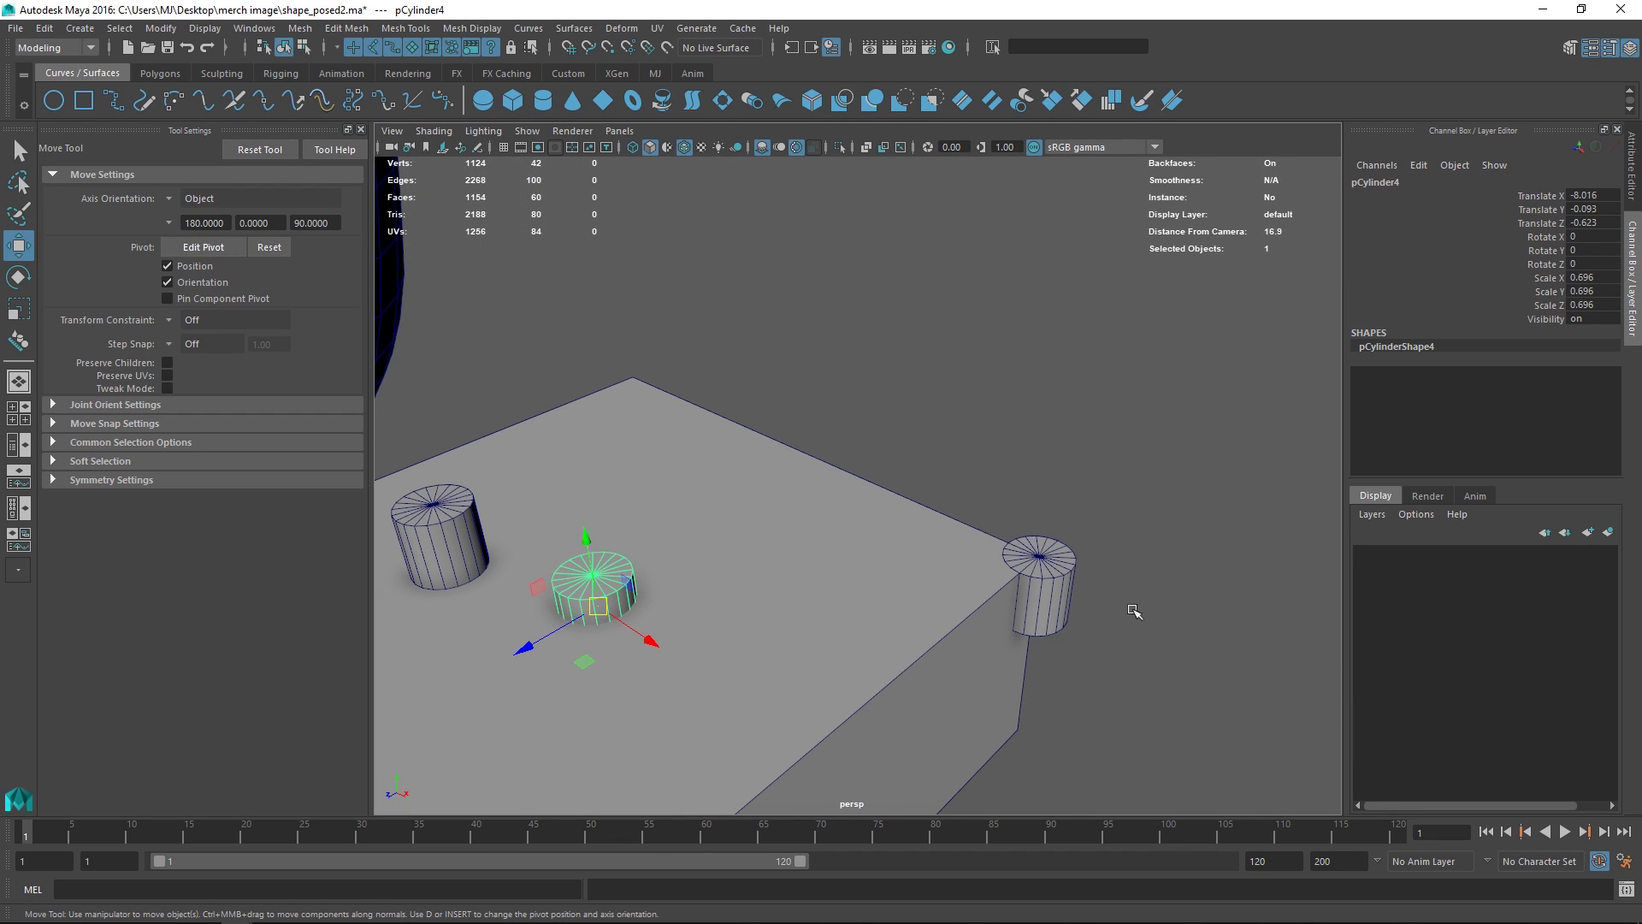
right_click_drag(1134, 611, 907, 467, "alt")
left_click_drag(1105, 445, 1015, 359, "alt")
left_click(1180, 385)
middle_click_drag(1015, 359, 974, 377, "alt")
right_click_drag(975, 377, 995, 392, "alt")
key("v")
middle_click_drag(939, 390, 792, 401)
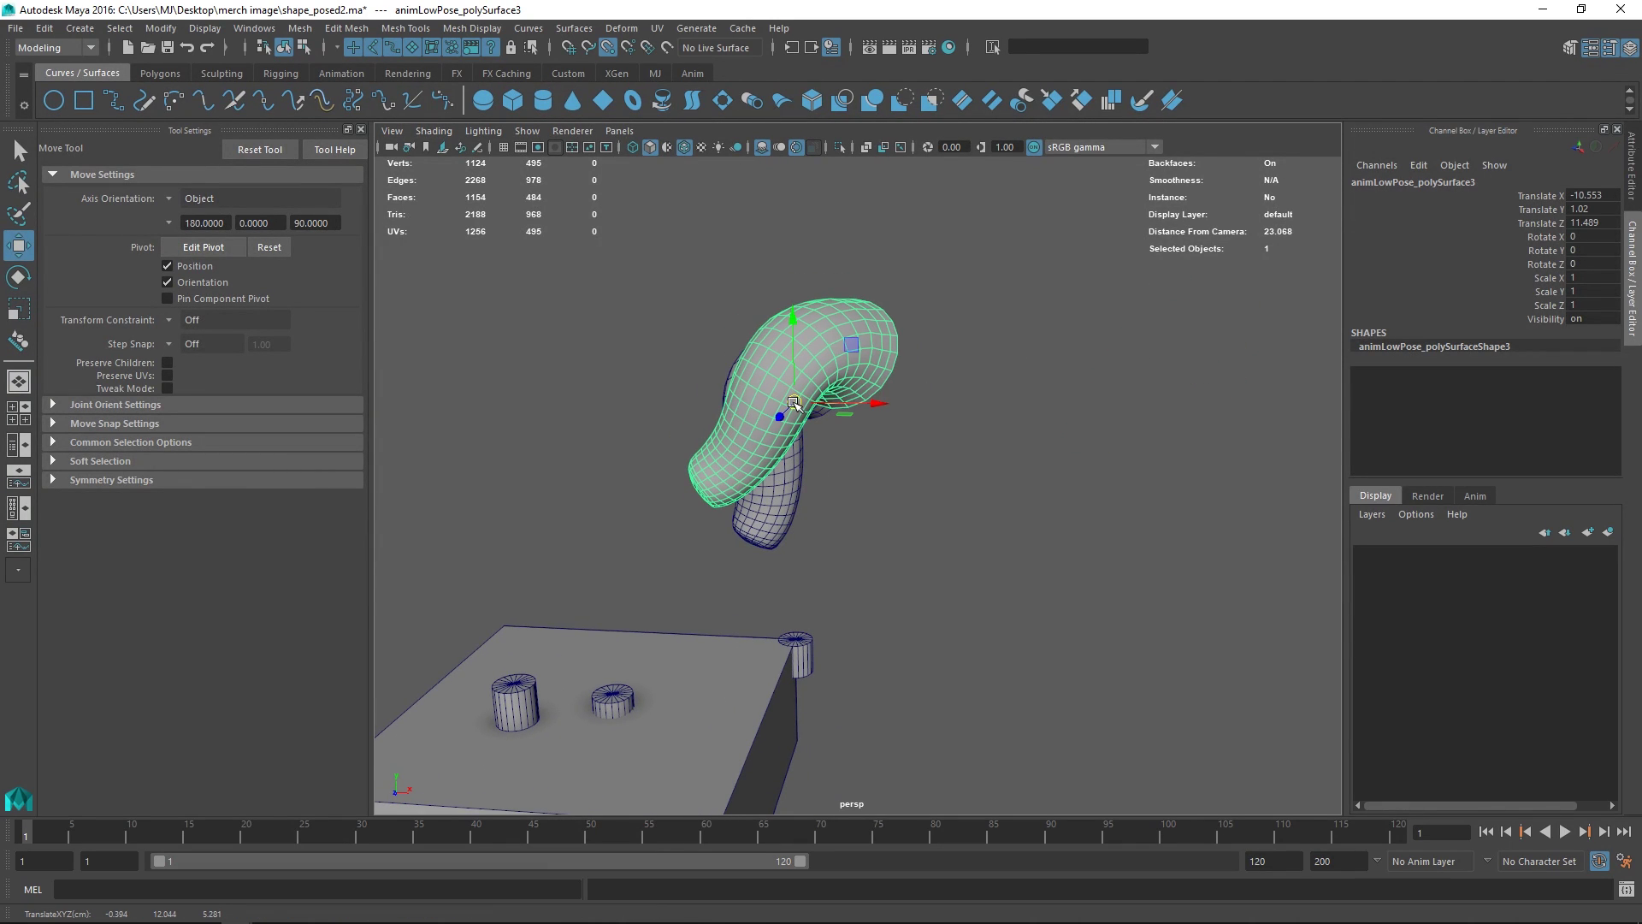
Shift the small tube into the large tube's bend, checking from the opposite side, and clear the selection
left_click_drag(793, 399, 983, 419, "alt")
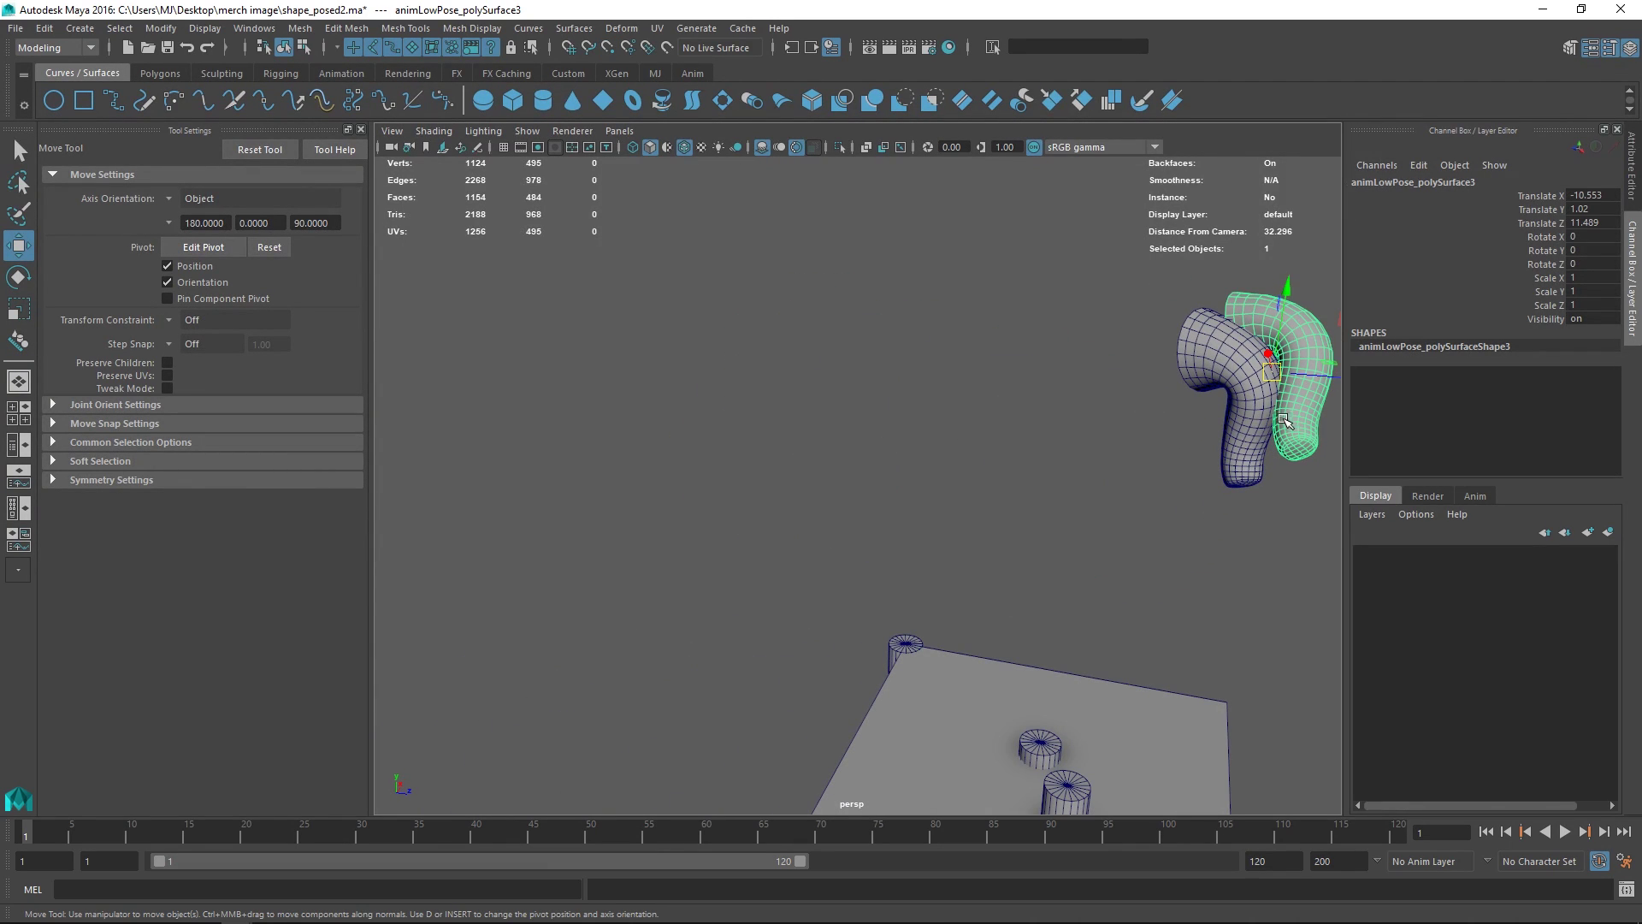
left_click_drag(1270, 371, 1038, 379)
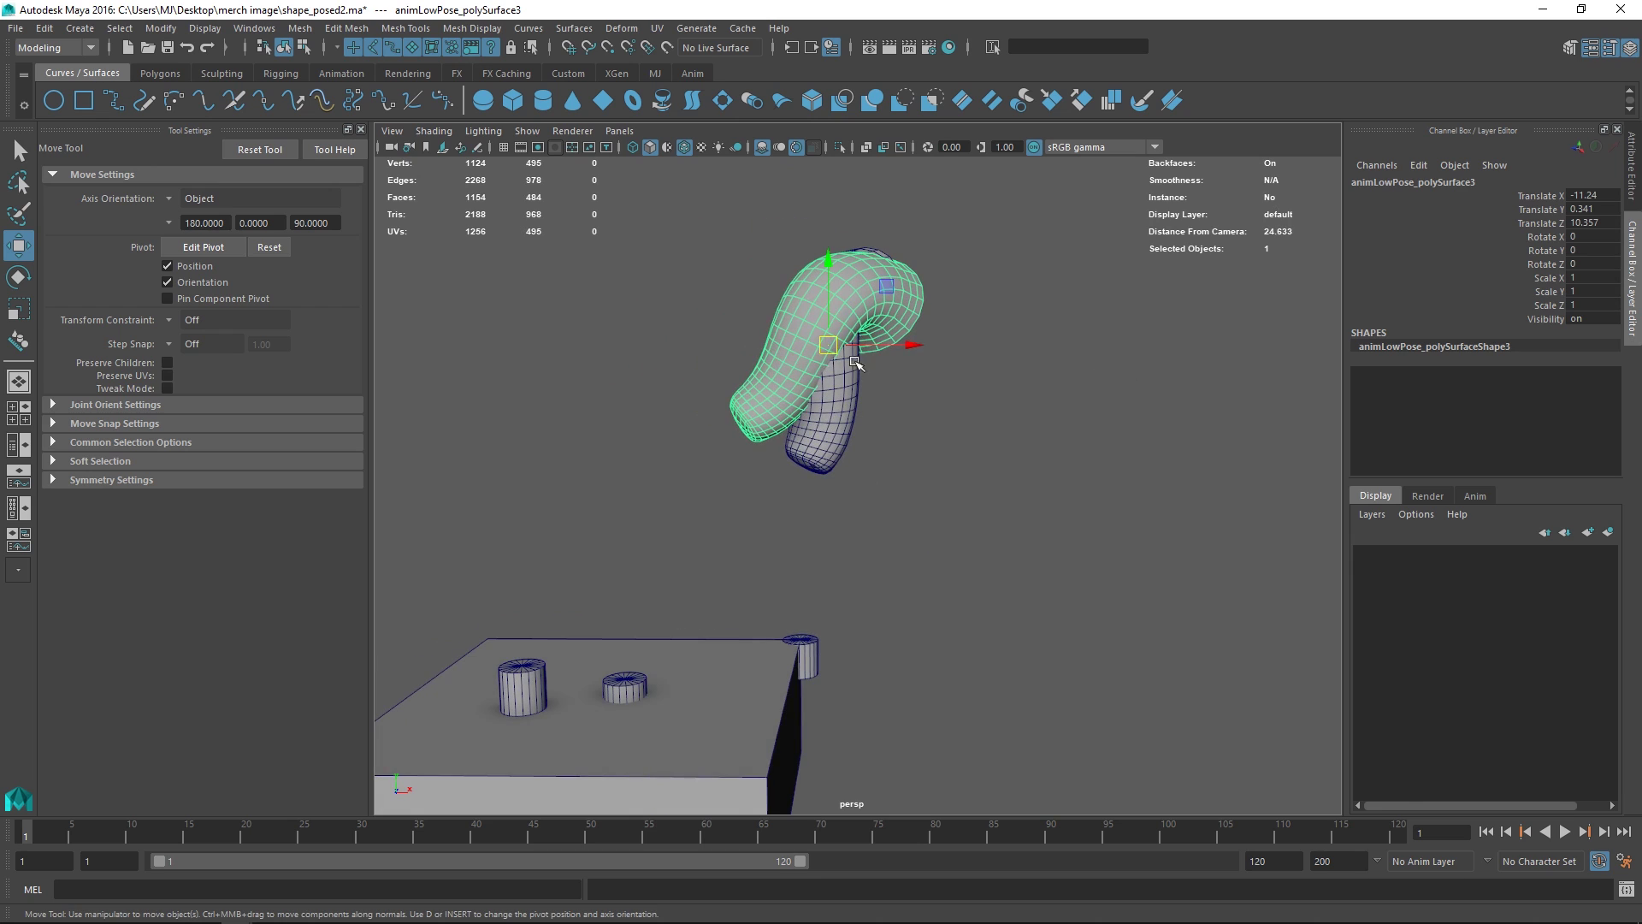
left_click_drag(819, 345, 824, 355)
left_click(947, 396)
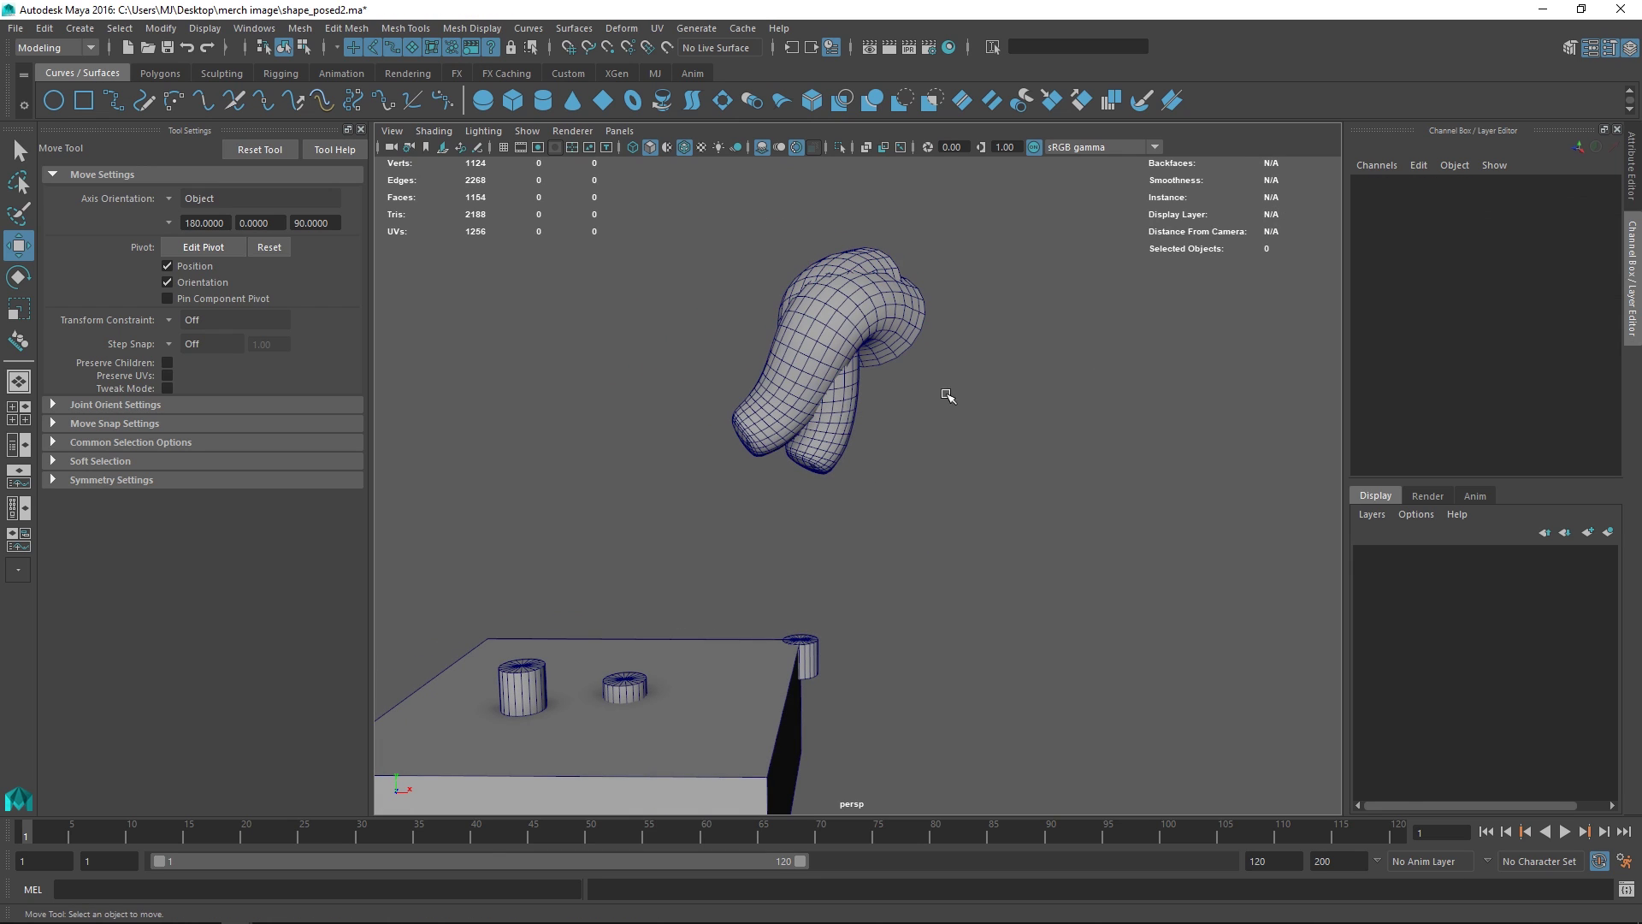
Select the cylinder at the box's corner and stretch it downward from its top pivot to a Y scale of about 2.67
left_click(804, 655)
middle_click_drag(804, 654, 897, 568, "alt")
left_click_drag(900, 567, 952, 590, "alt")
right_click_drag(918, 591, 935, 740, "alt")
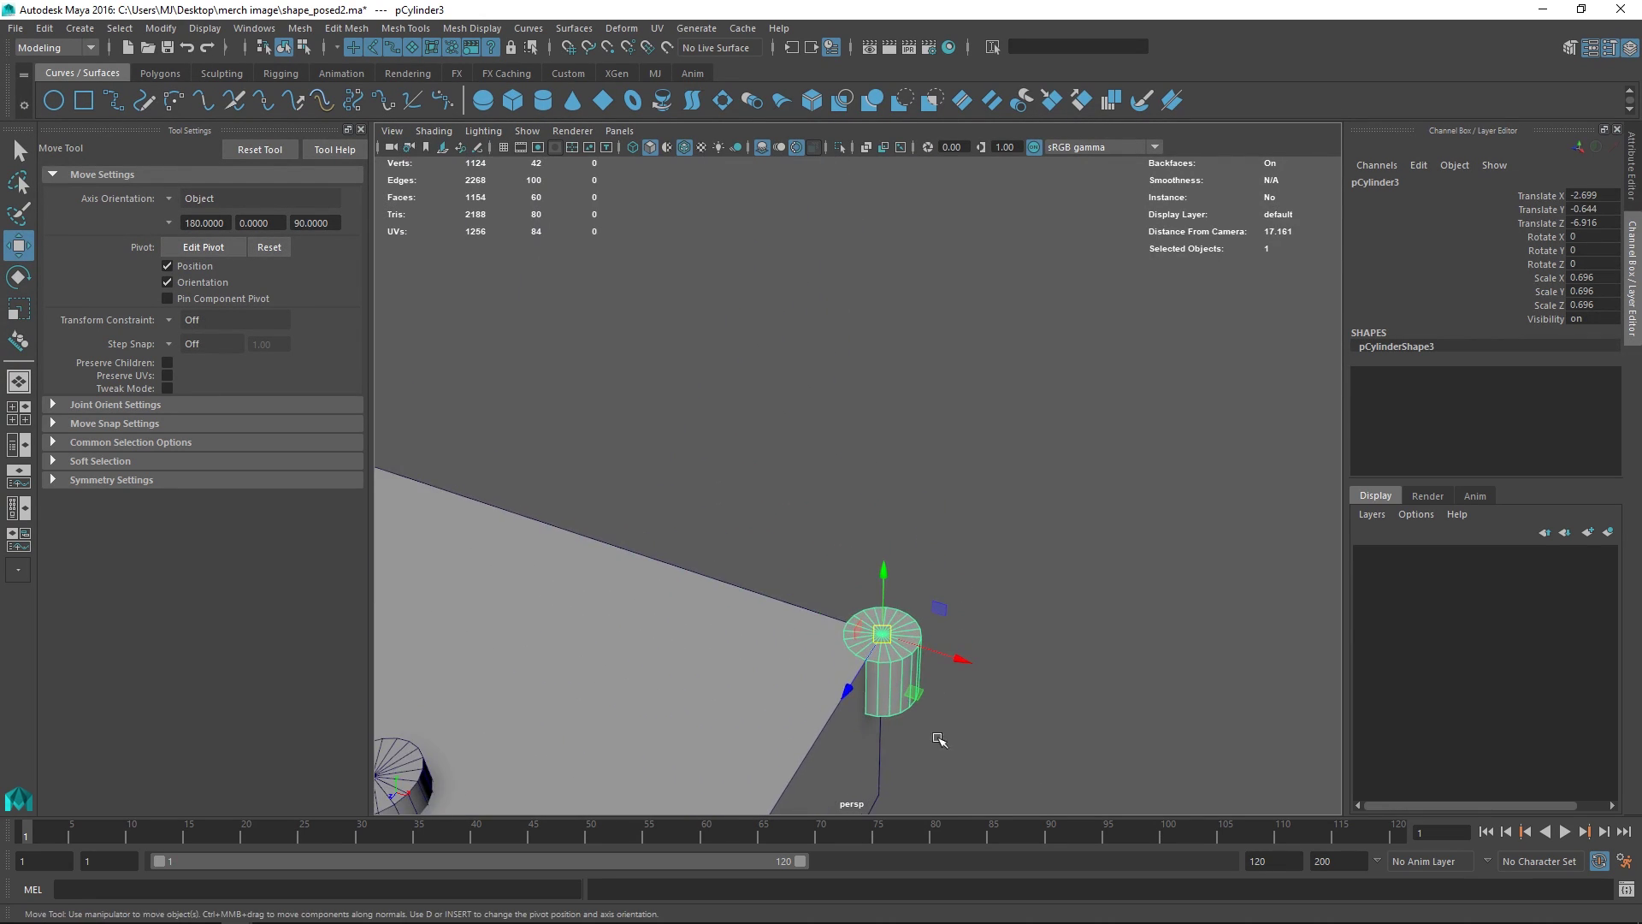
left_click_drag(935, 741, 924, 645, "alt")
right_click_drag(924, 645, 857, 570, "alt")
key("r")
left_click_drag(856, 458, 858, 257)
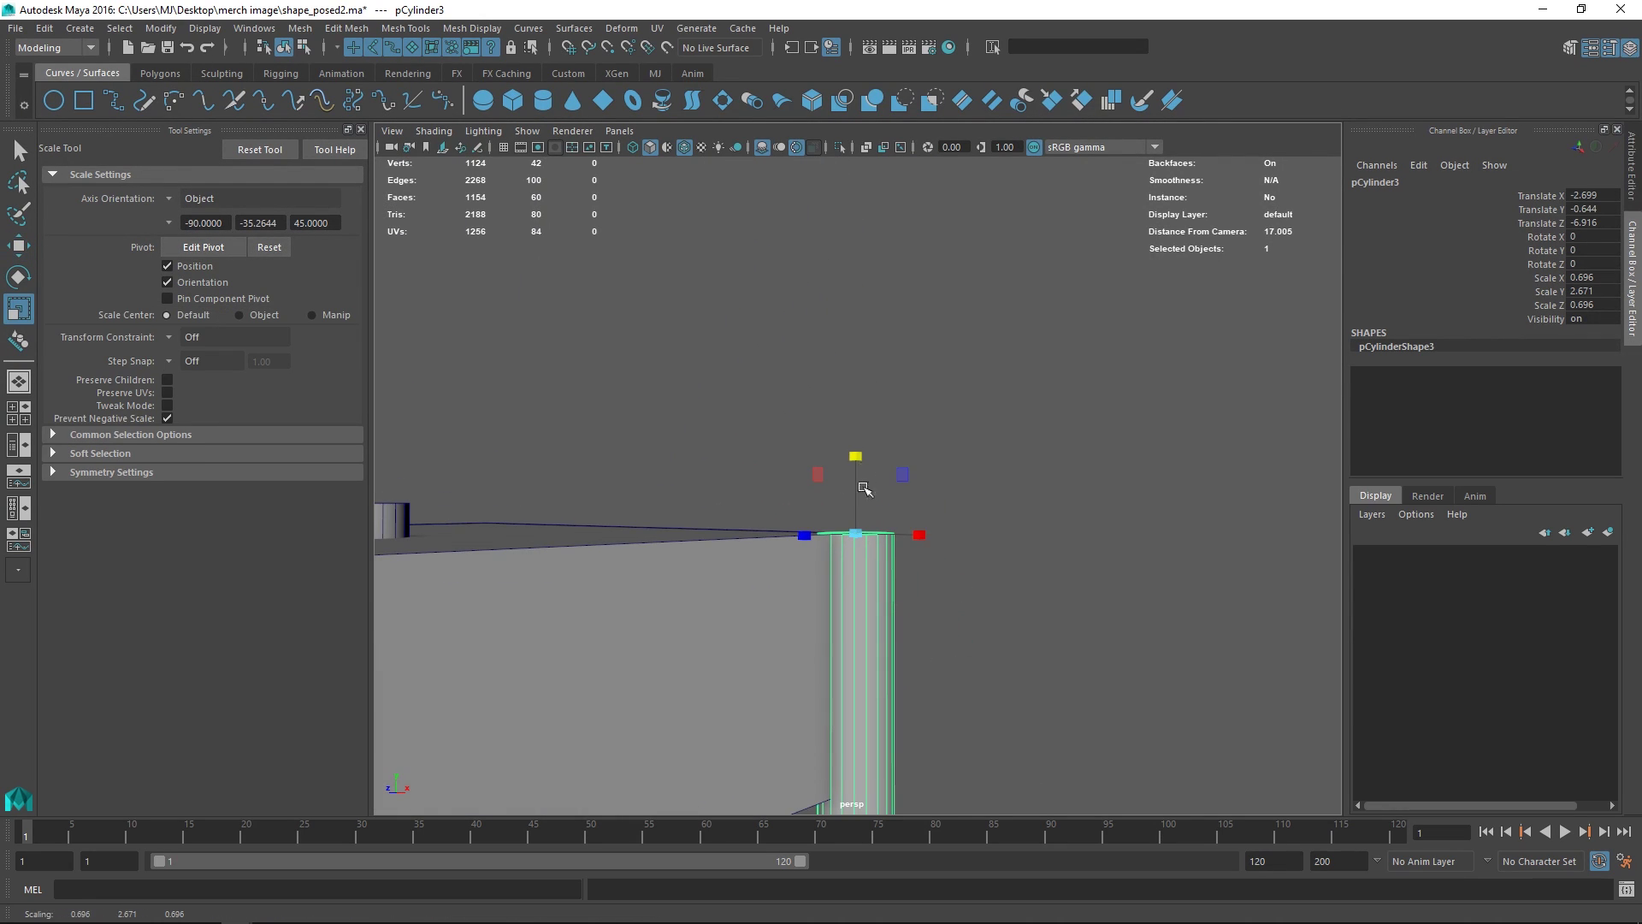
Raise the stretched corner cylinder so its top sits slightly above the box, and clear the selection
key("w")
left_click_drag(855, 484, 857, 322)
key("r")
left_click(989, 381)
Extrude the box's top face and merge it to its centre, making a central vertex with diagonal edges
right_click_drag(975, 410, 894, 419, "alt")
left_click_drag(894, 419, 808, 489, "alt")
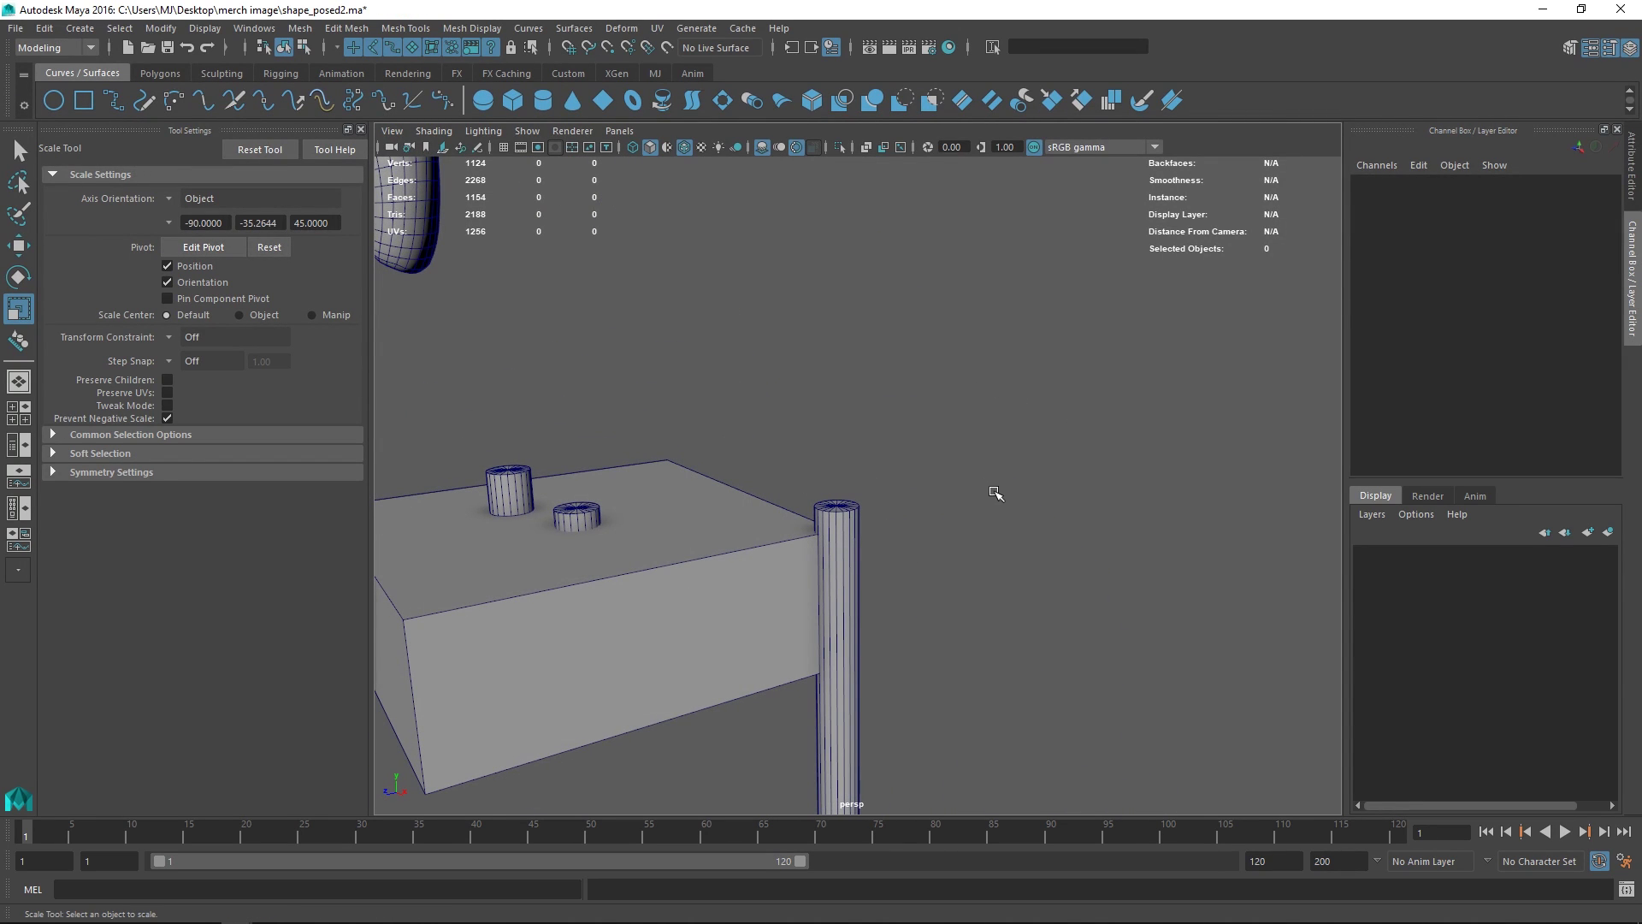
left_click_drag(975, 491, 912, 685, "alt")
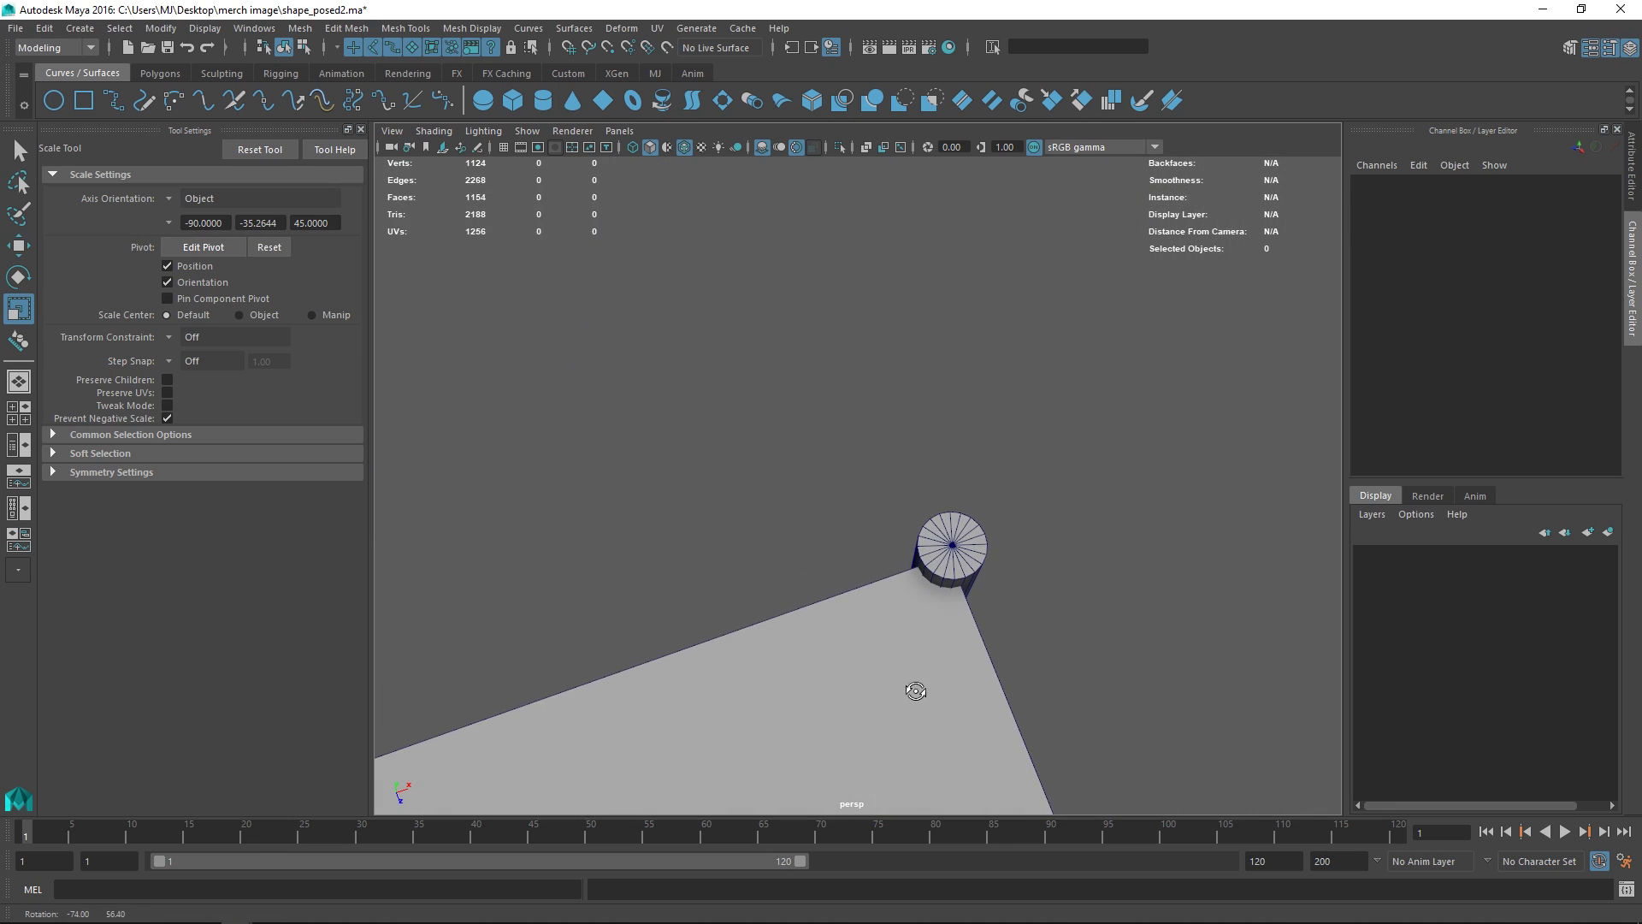
scroll(930, 680, "down", 5)
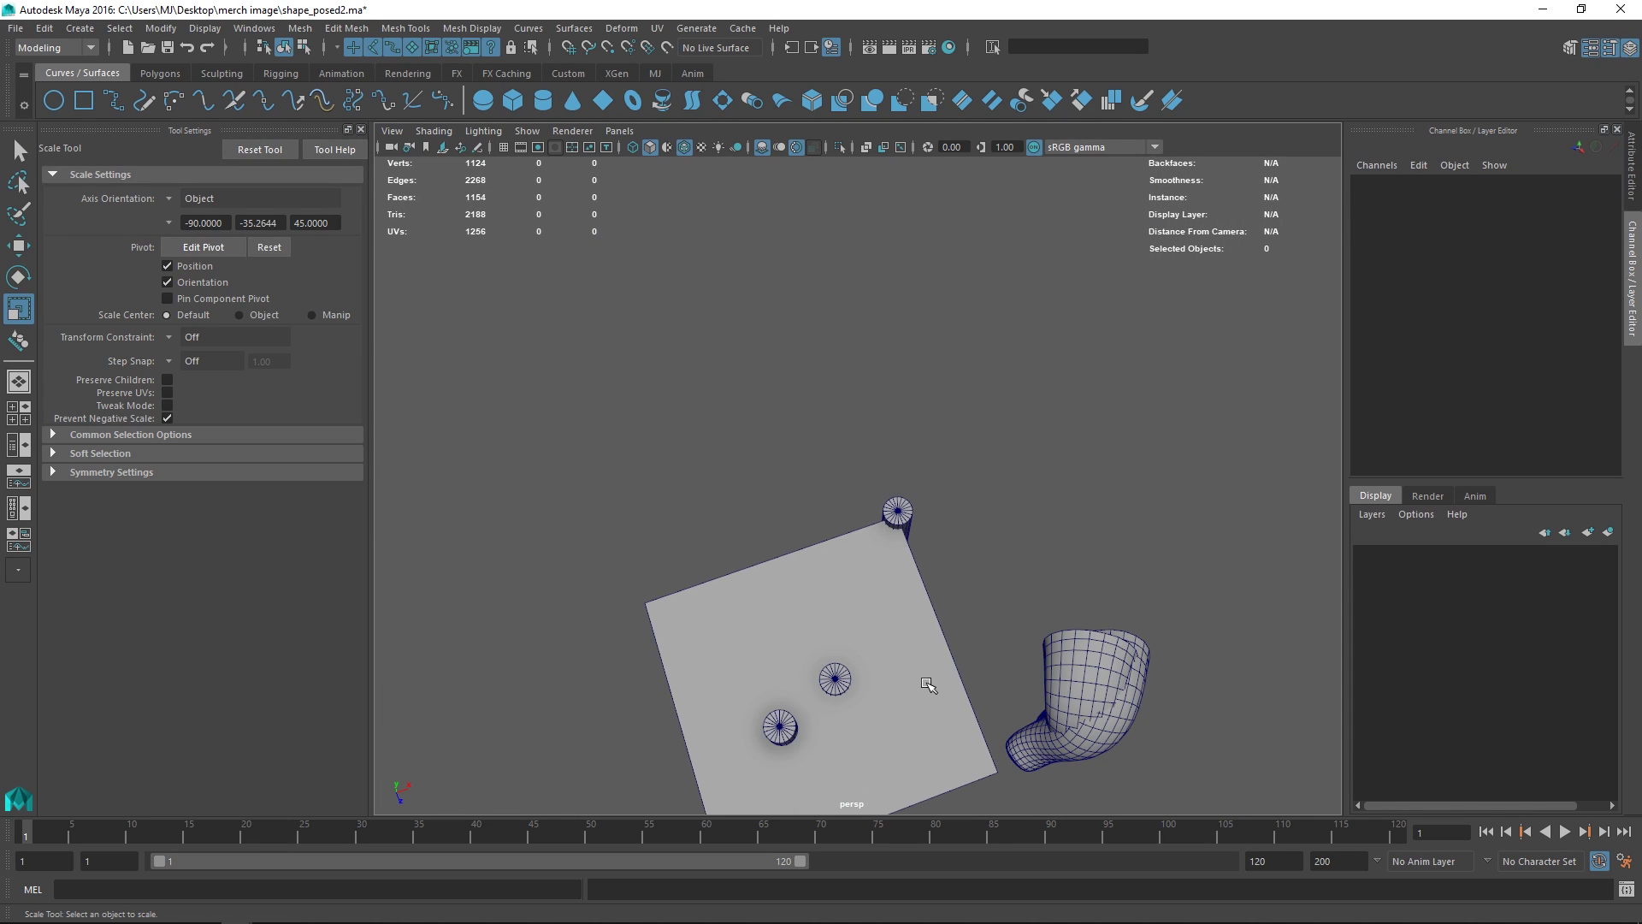
scroll(930, 681, "down", 2)
scroll(908, 681, "up", 6)
middle_click_drag(901, 682, 939, 514, "alt")
left_click(958, 544)
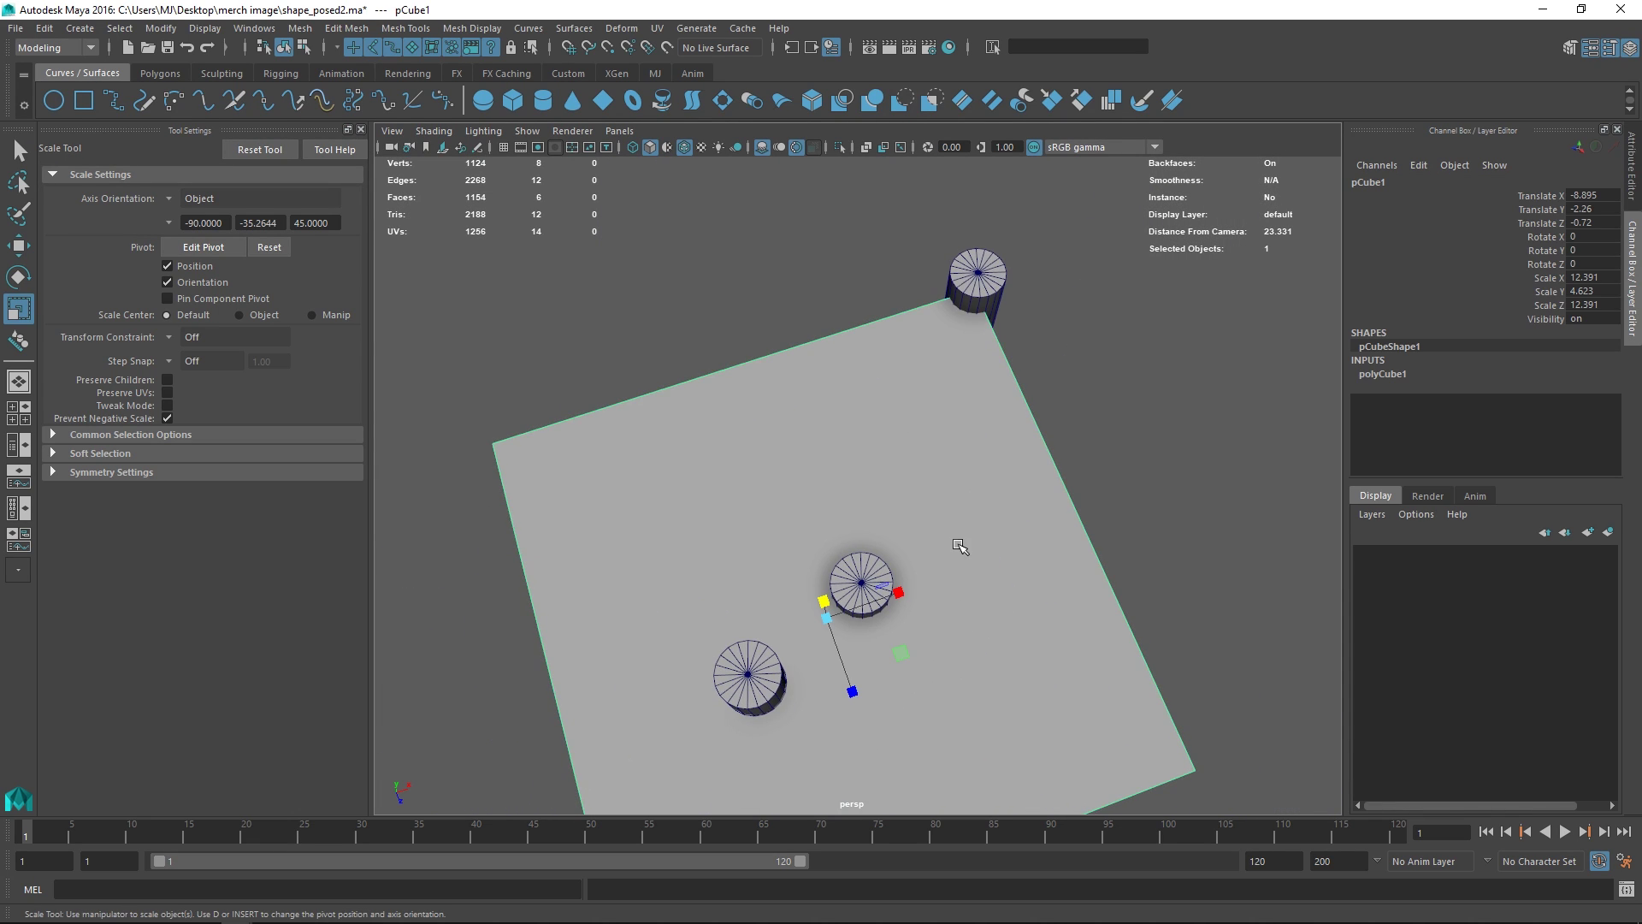
left_click_drag(958, 544, 924, 539, "alt")
key("F11")
left_click(938, 485)
key("ctrl+e")
right_click_drag(938, 484, 927, 425, "shift")
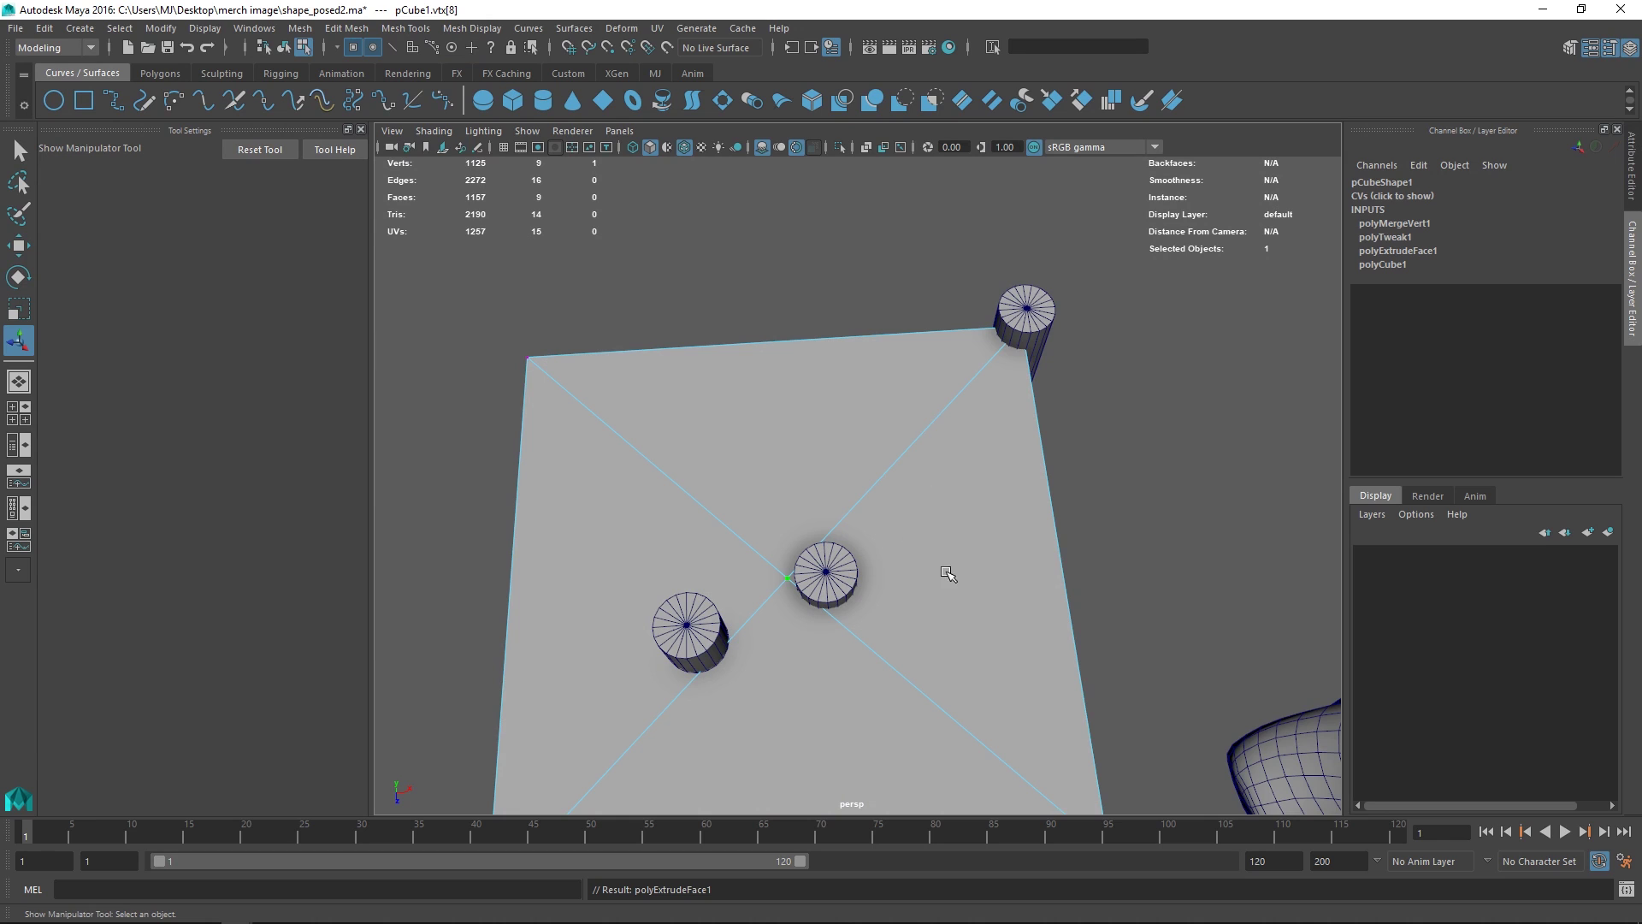
Return to object mode and activate the Move Tool on the short cylinder near the box's centre
key("F8")
left_click(827, 574)
middle_click_drag(889, 641, 997, 554, "alt")
scroll(997, 554, "up", 4)
key("w")
left_click_drag(998, 553, 1006, 455, "alt")
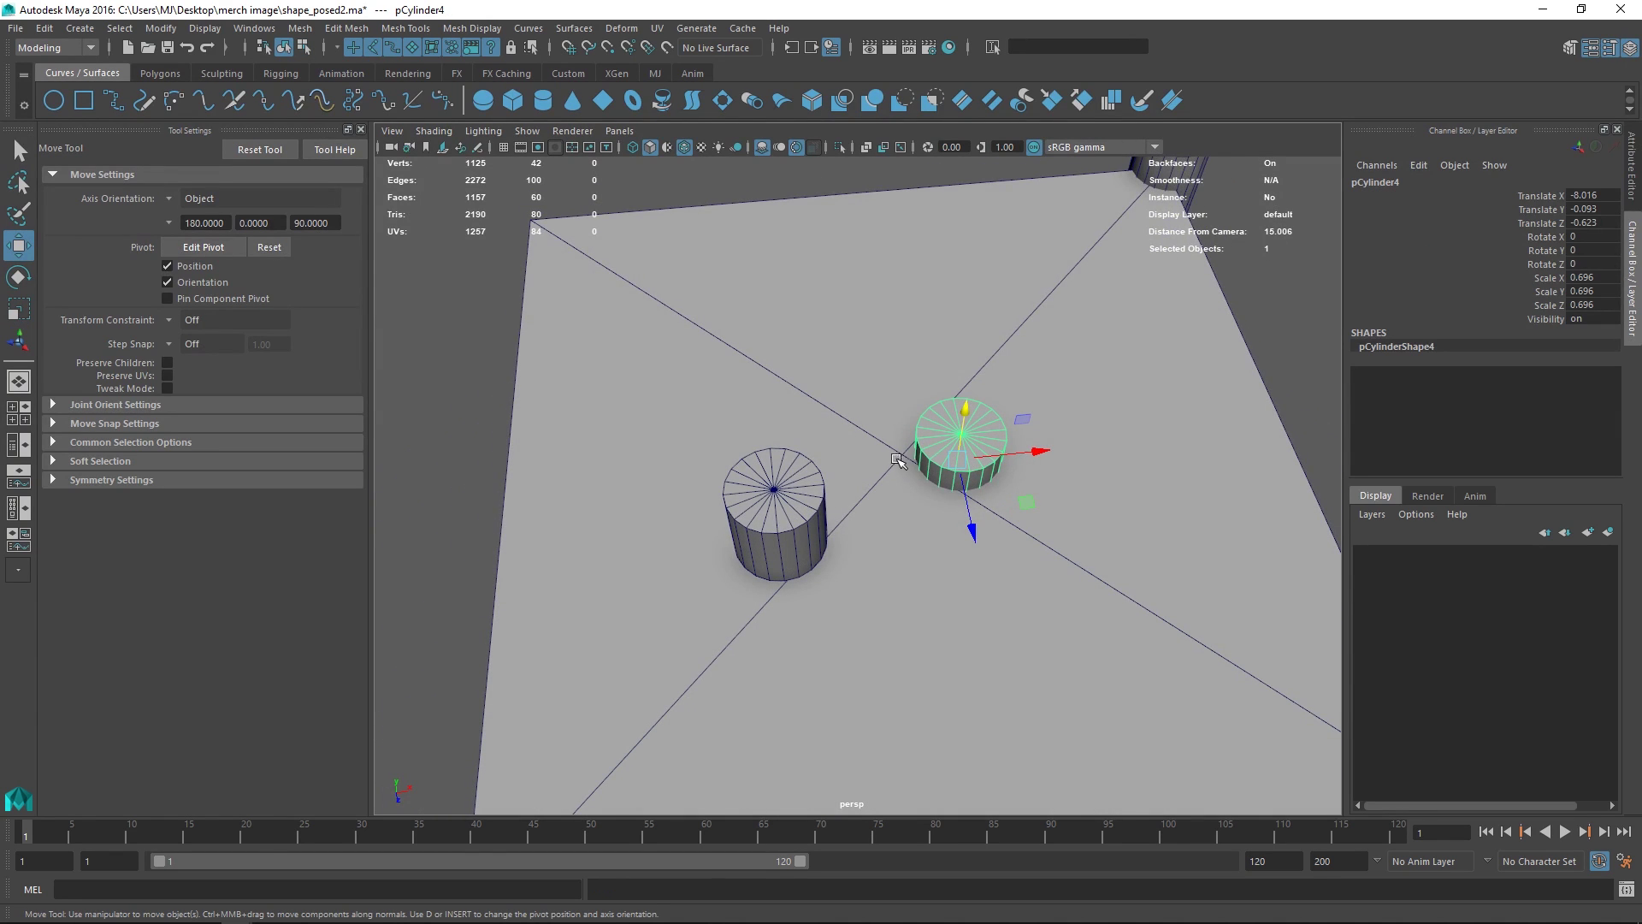
left_click_drag(1064, 310, 915, 483, "alt")
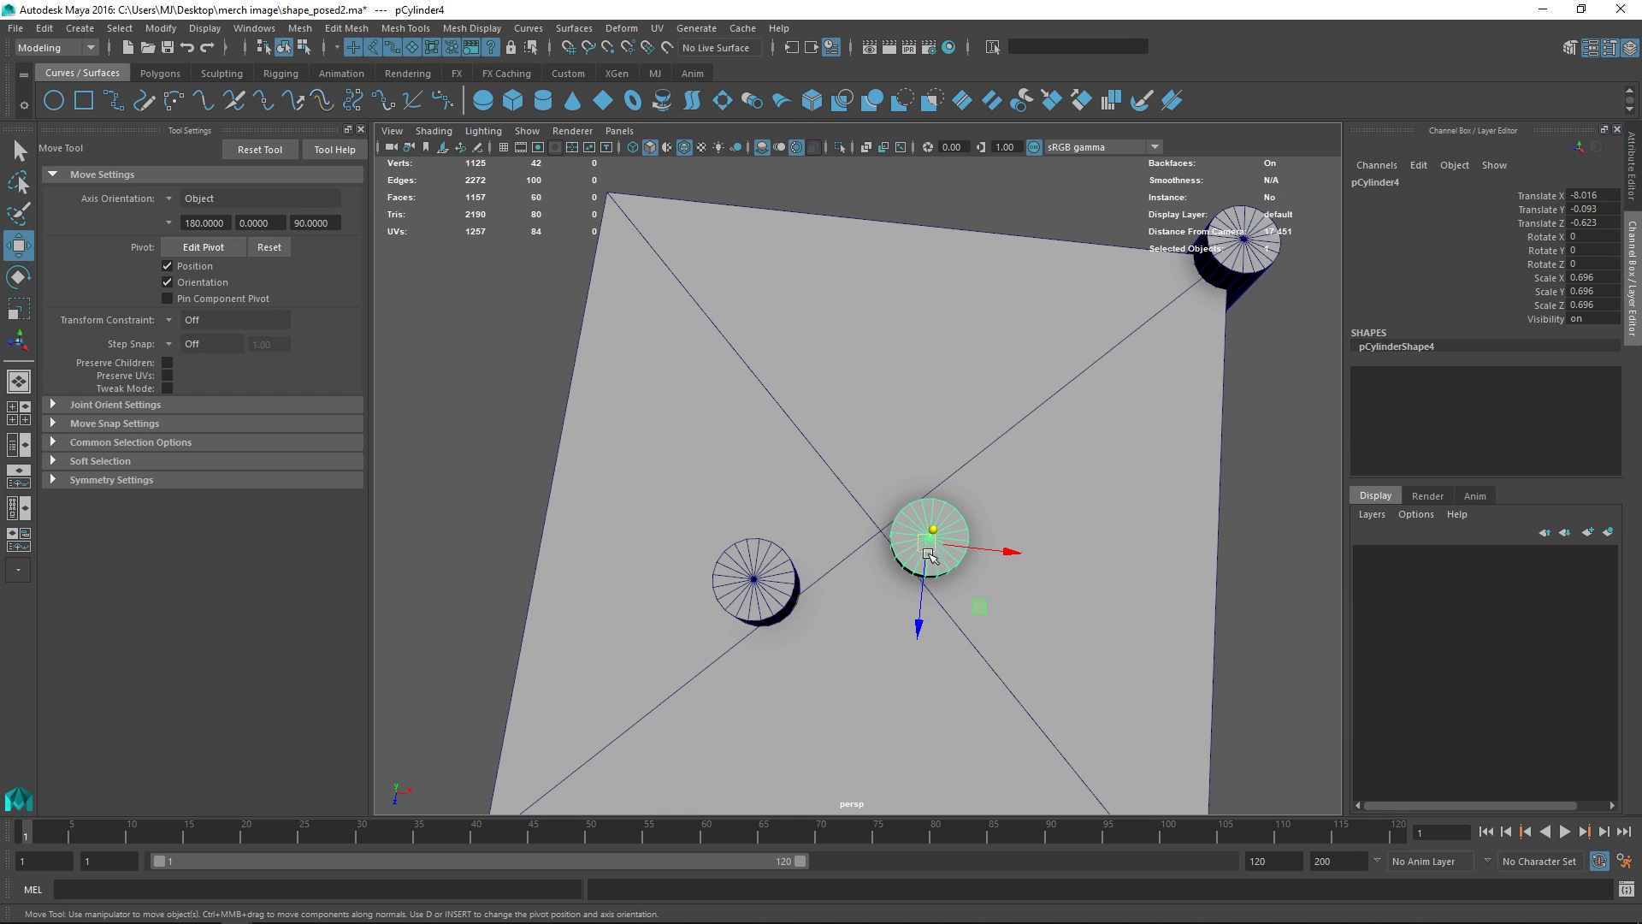
Vertex-snap the short cylinder onto the box's new central vertex and check its centring from above
left_click_drag(931, 565, 978, 560, "alt")
key("v")
middle_click_drag(892, 474, 897, 479)
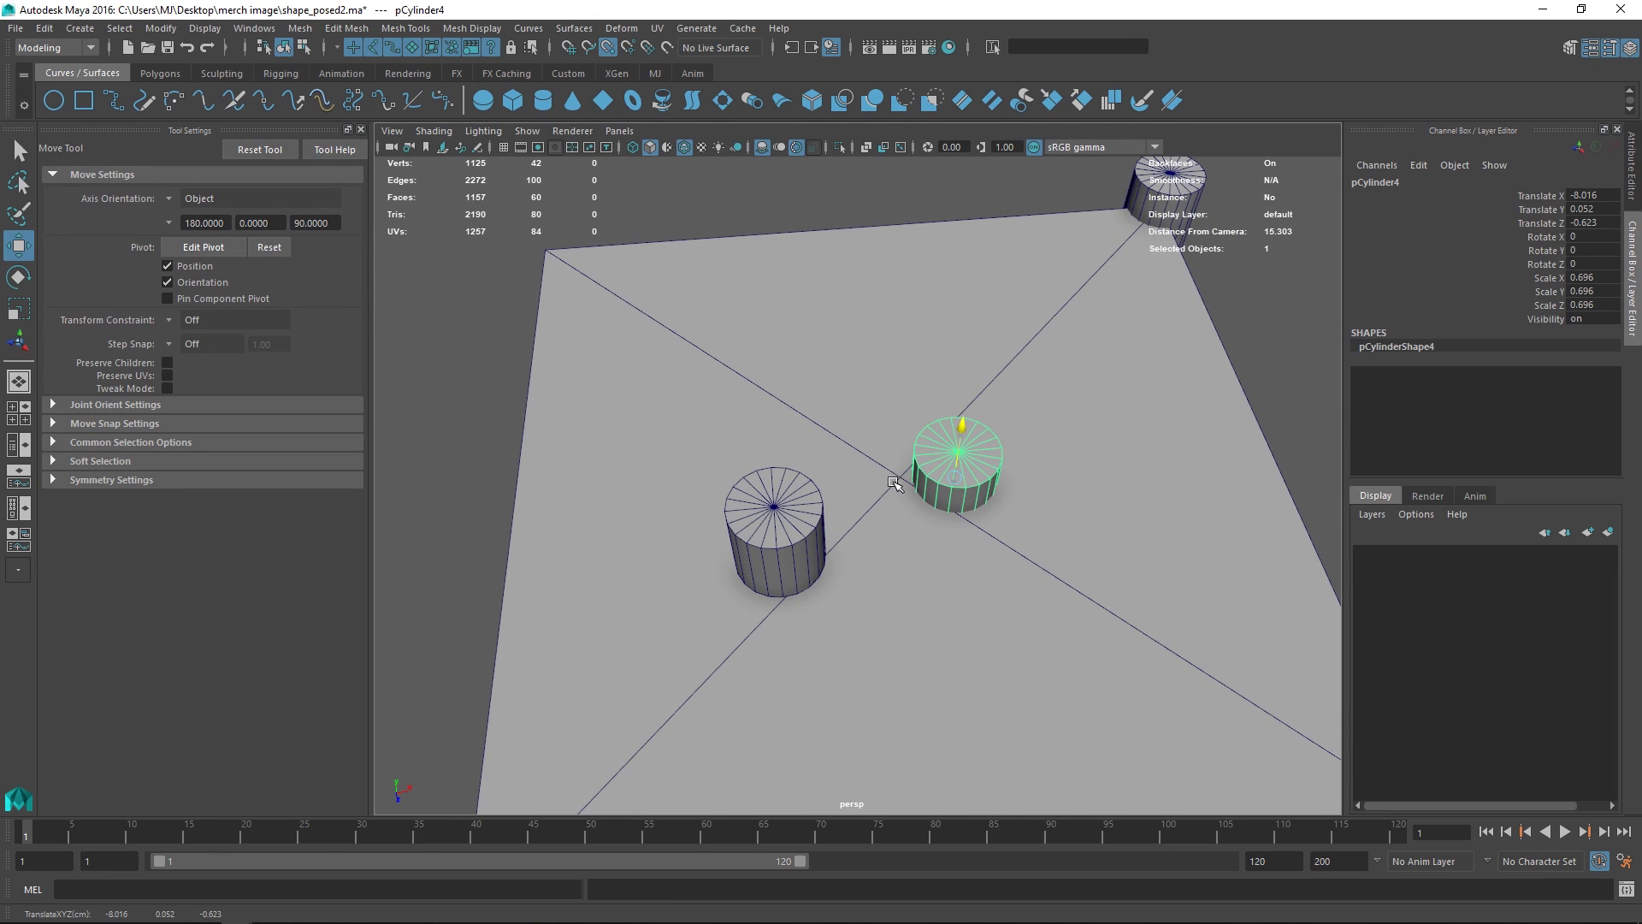
key("v")
left_click_drag(1021, 519, 817, 599)
left_click_drag(894, 399, 903, 429)
left_click_drag(919, 224, 978, 462, "alt")
middle_click_drag(979, 462, 915, 378, "alt")
right_click_drag(915, 378, 1050, 516, "alt")
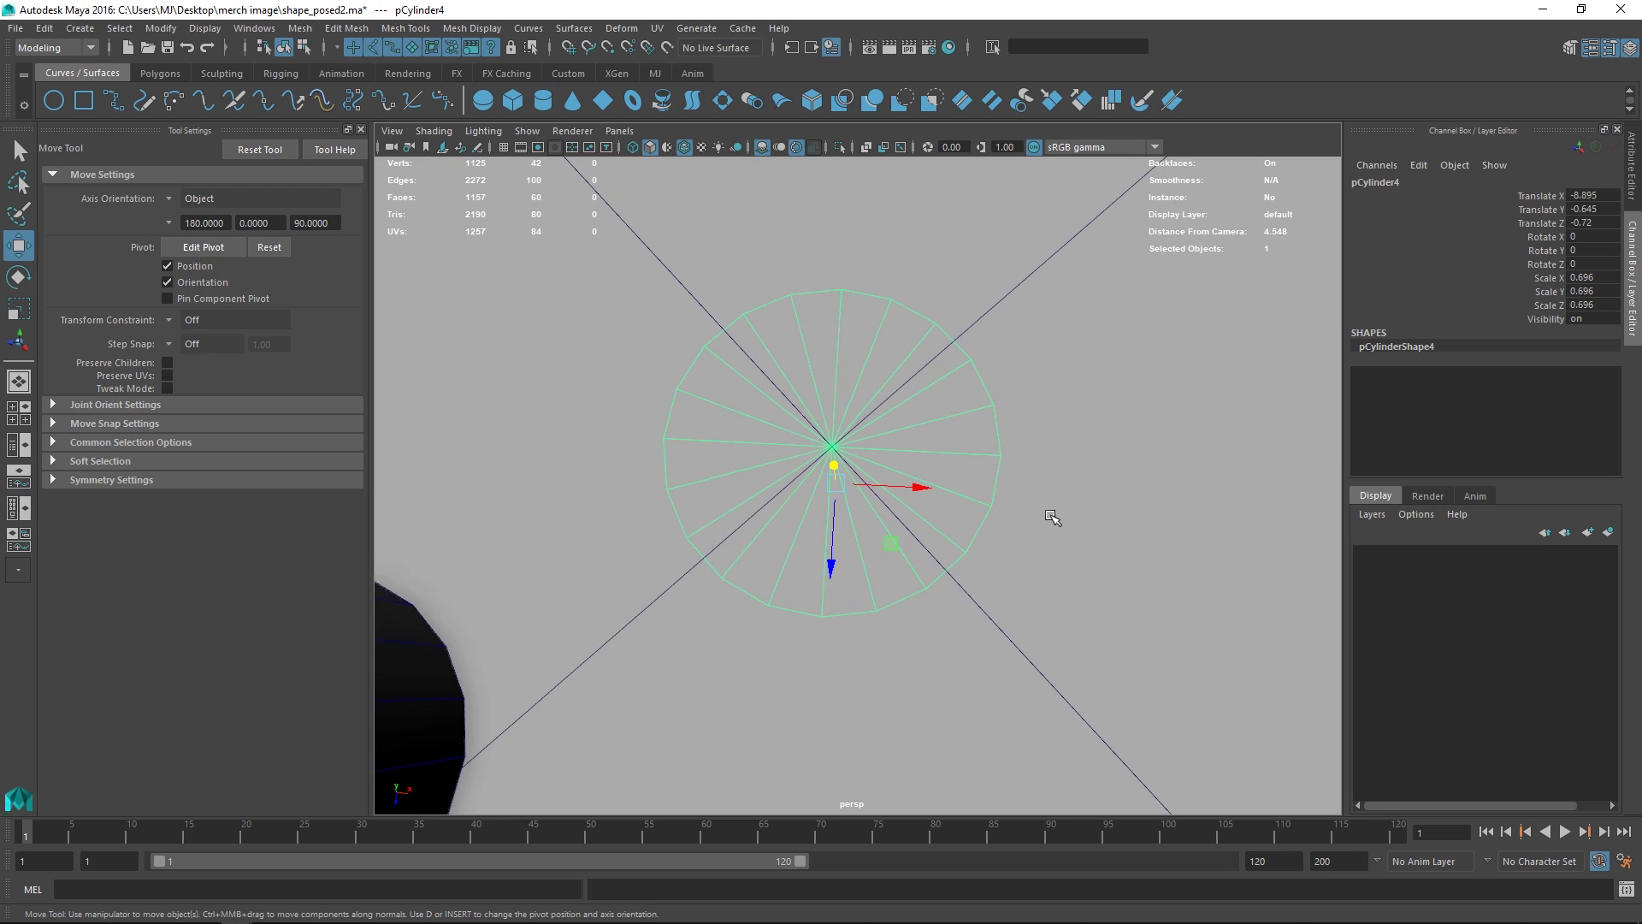
Frame the whole scene and vertex-snap the short cylinder from the box onto the surface of the tubes above it
right_click_drag(1246, 555, 1165, 425, "alt")
left_click(1168, 428)
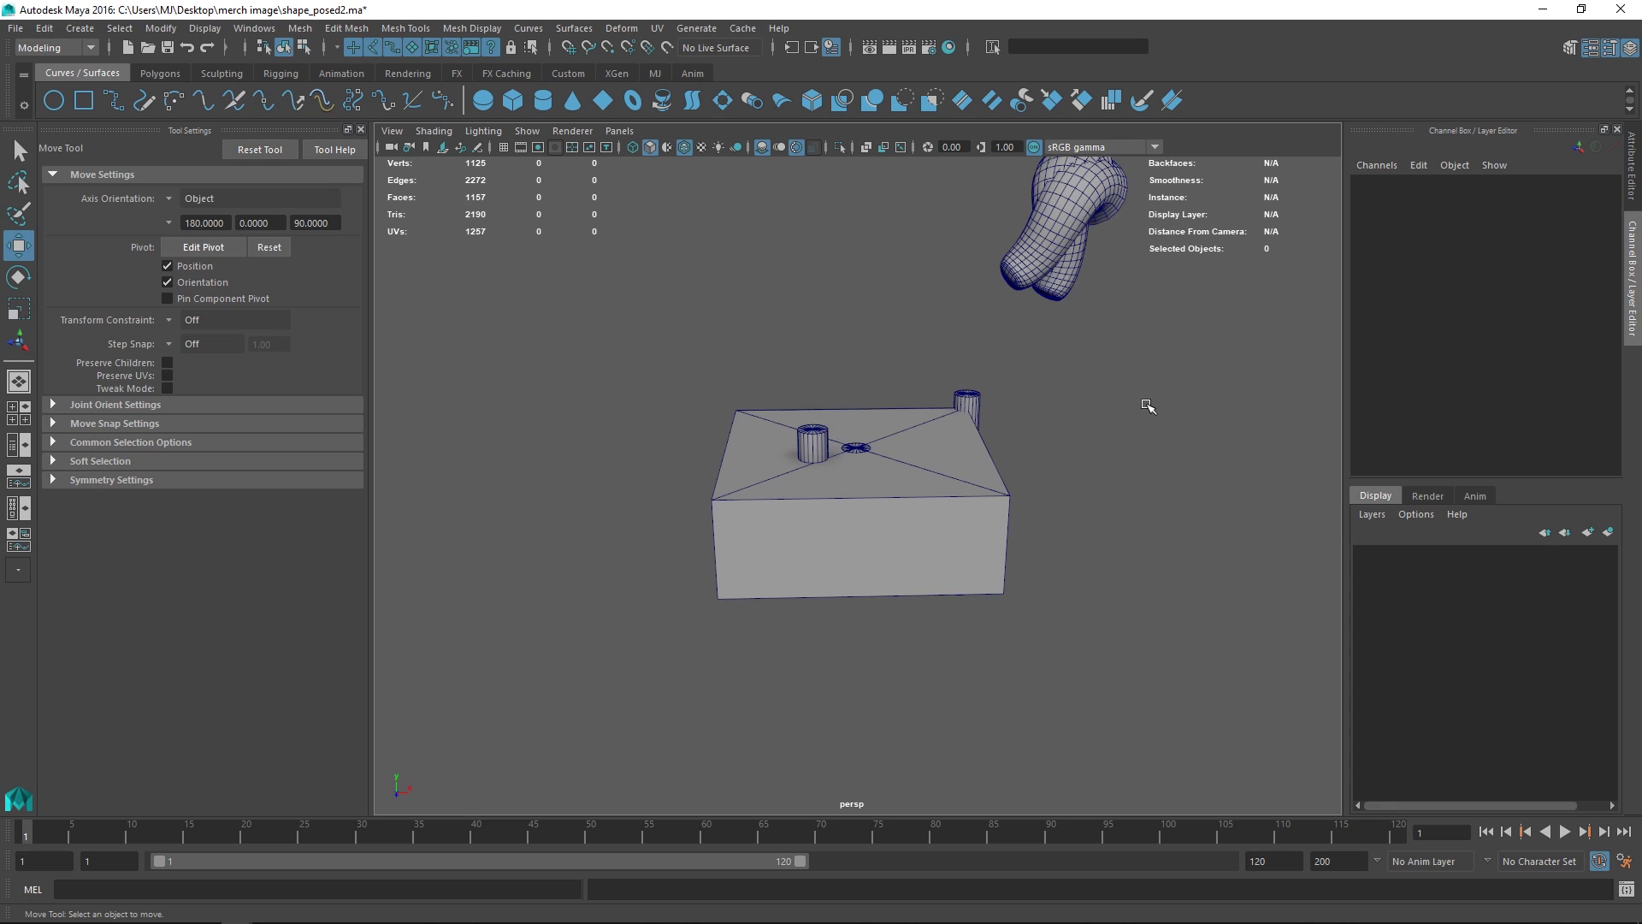
left_click_drag(1147, 405, 1070, 414, "alt")
key("ctrl+z")
key("v")
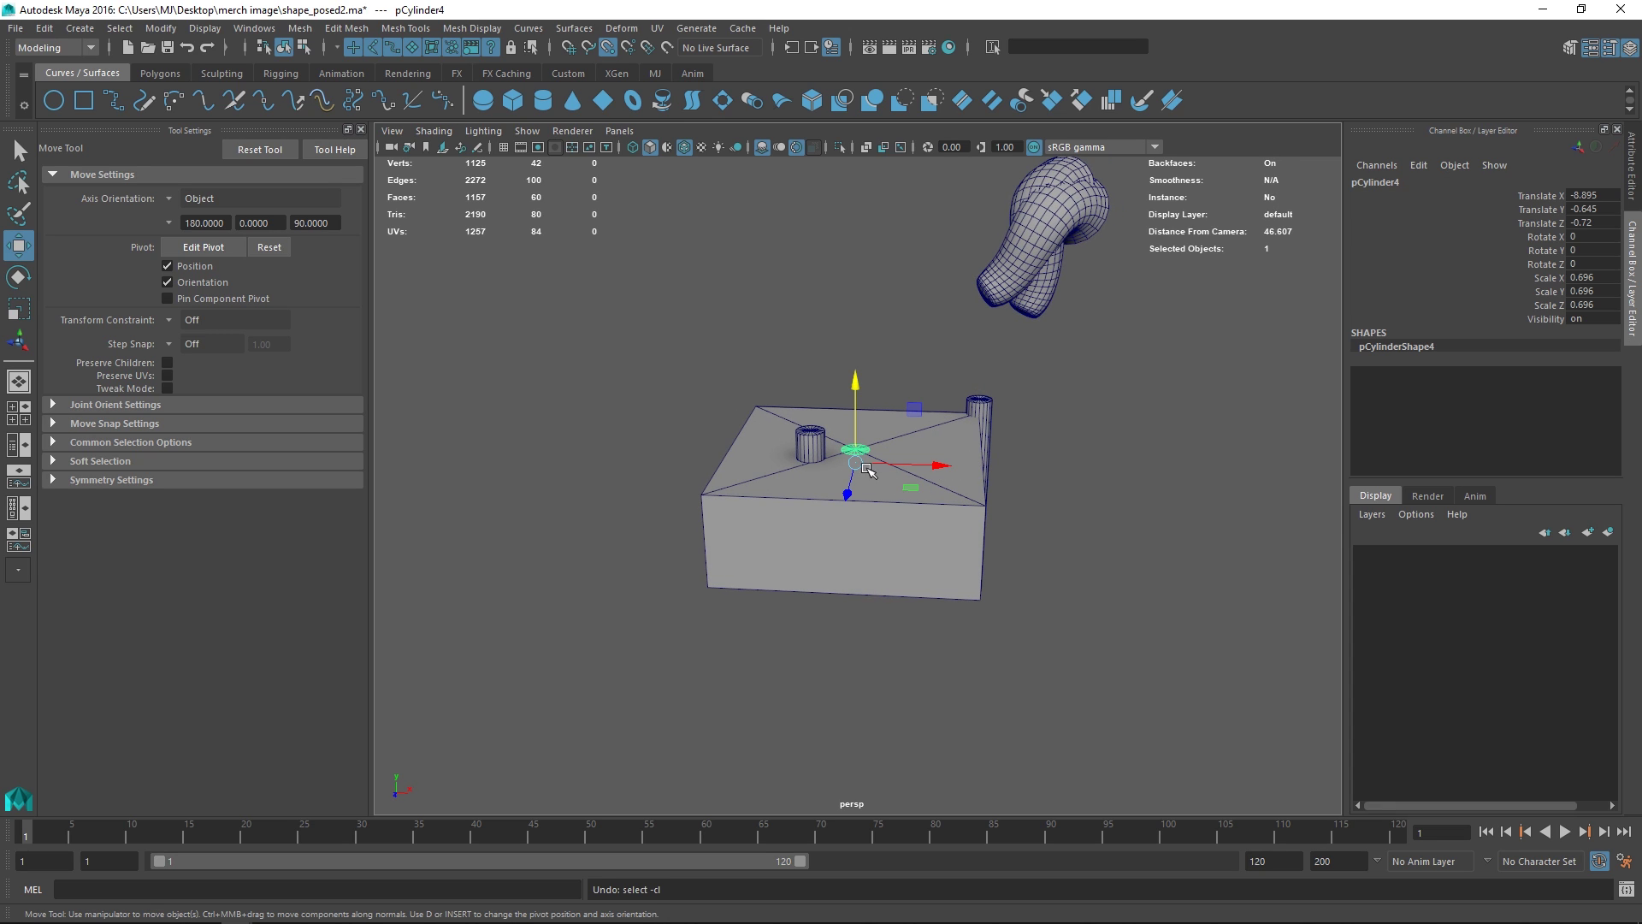
left_click_drag(859, 463, 1037, 224)
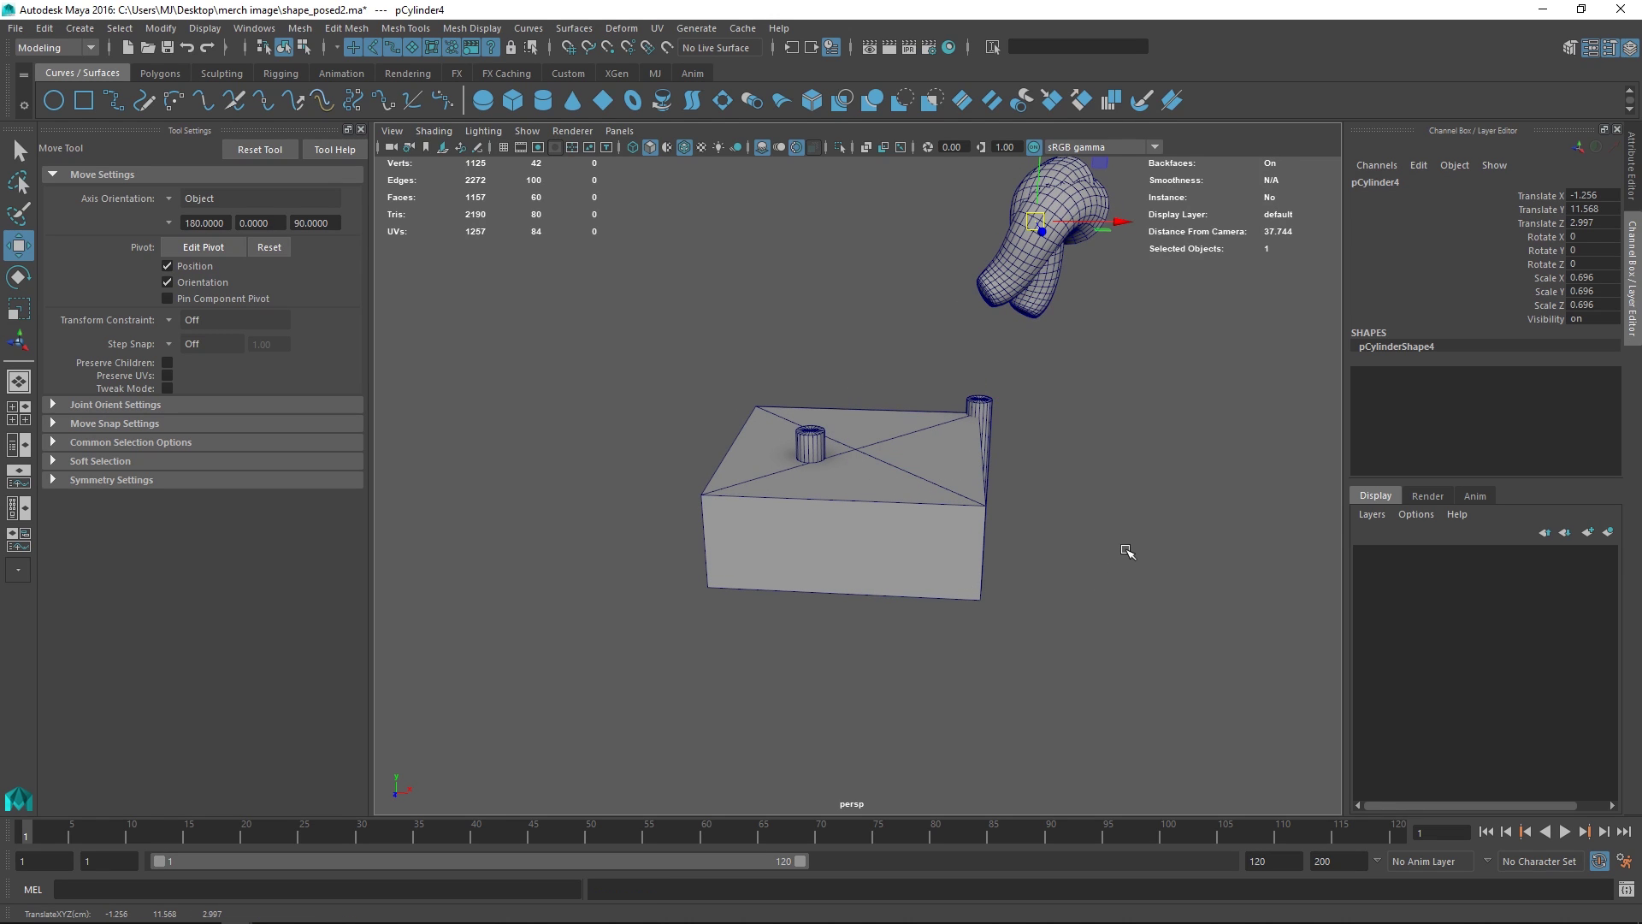